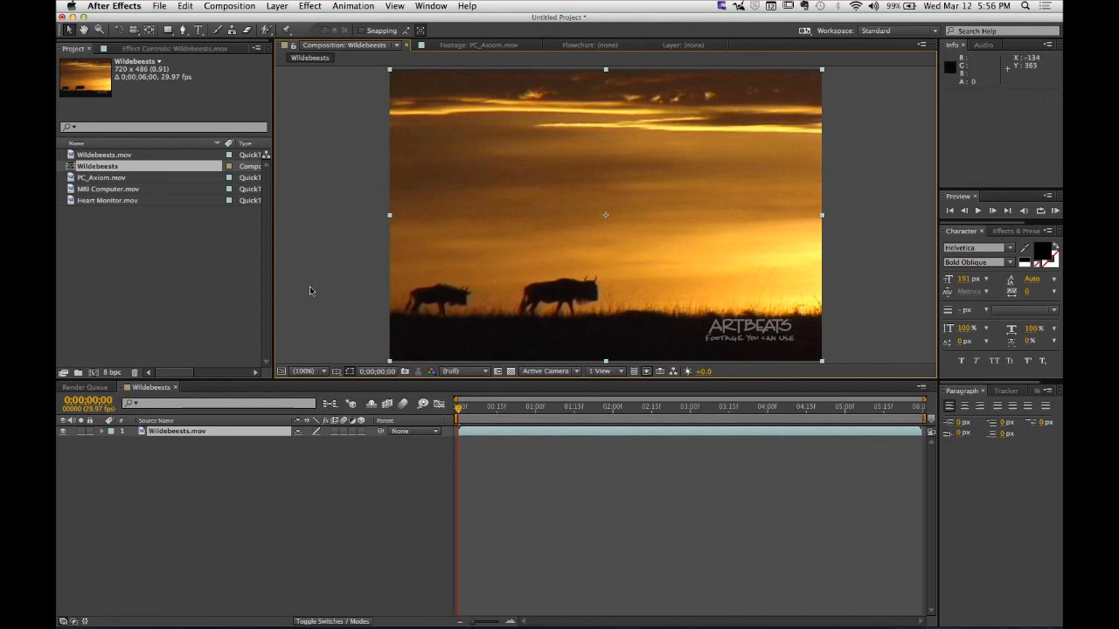
- Reveal the Position property of the Wildebeests.mov layer and set a keyframe for it at the first frame
{"action": "left_click", "coordinate": [230, 522]}
{"action": "left_click", "coordinate": [217, 431]}
{"action": "key", "text": "p"}
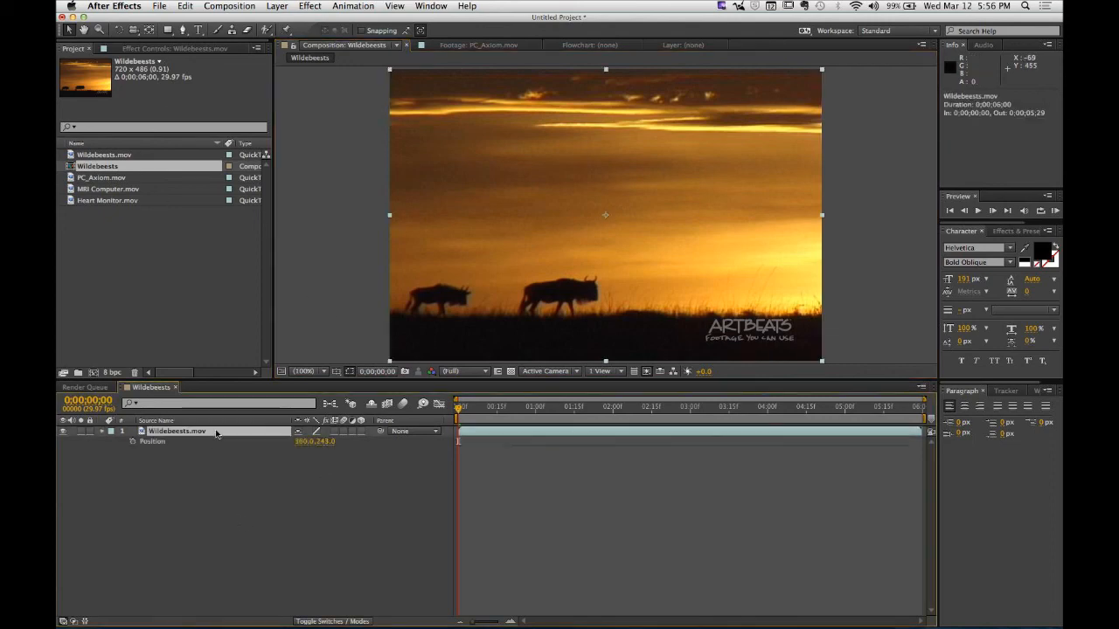
{"action": "left_click", "coordinate": [178, 477]}
{"action": "left_click", "coordinate": [132, 441]}
{"action": "left_click", "coordinate": [467, 452]}
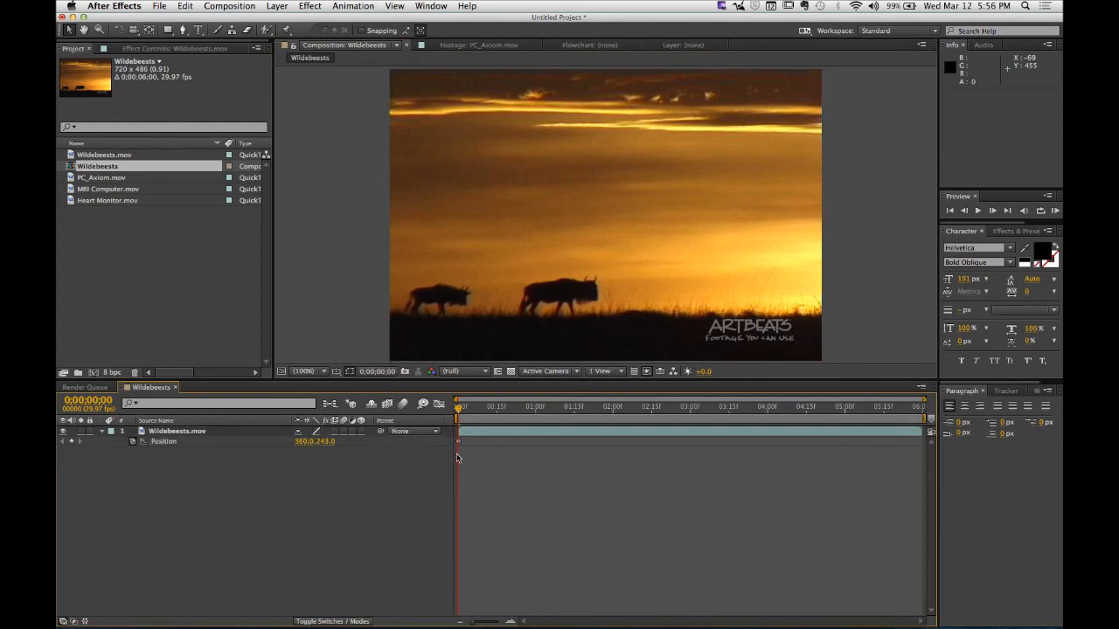
- Review the temporal and spatial Keyframe Interpolation settings of the first Position keyframe
{"action": "left_click_drag", "start_coordinate": [459, 408], "coordinate": [500, 407]}
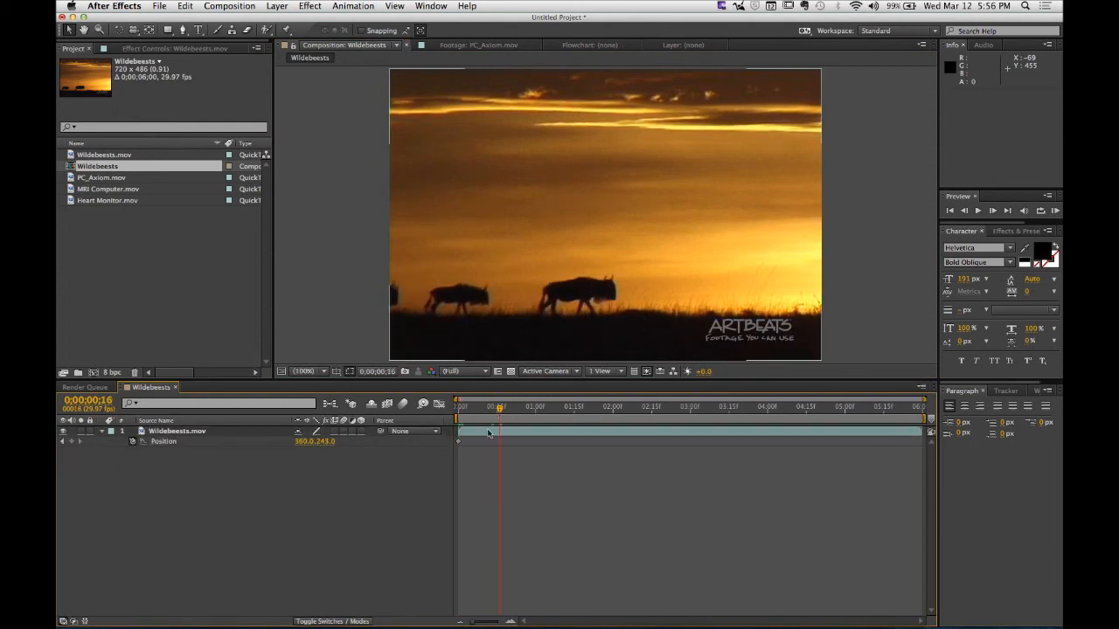
{"action": "left_click", "coordinate": [458, 442]}
{"action": "right_click", "coordinate": [458, 442]}
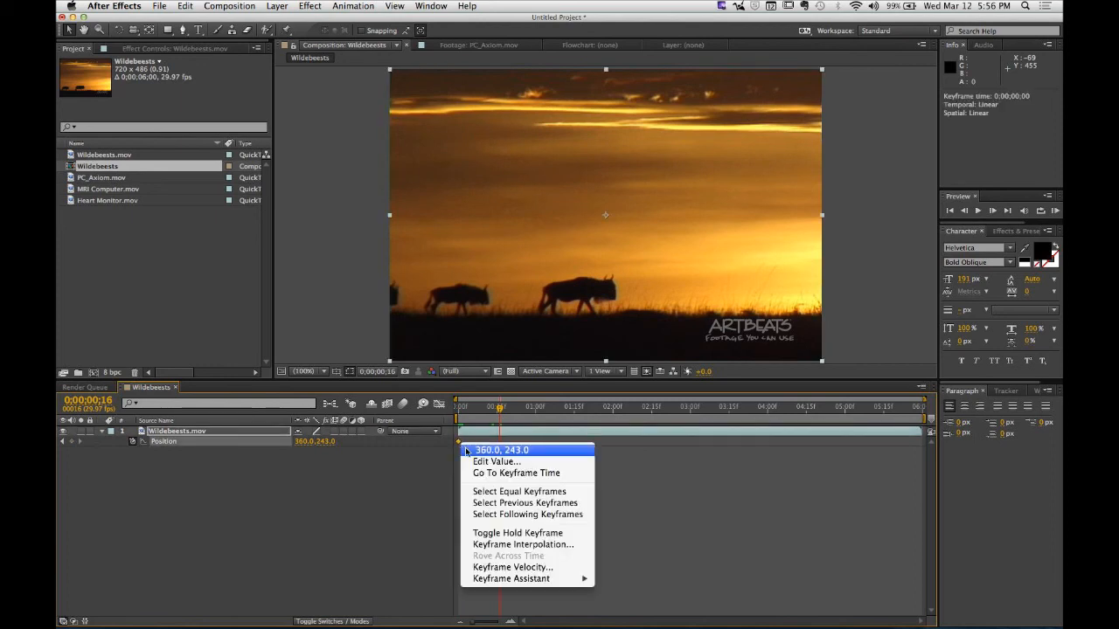
{"action": "left_click", "coordinate": [533, 546]}
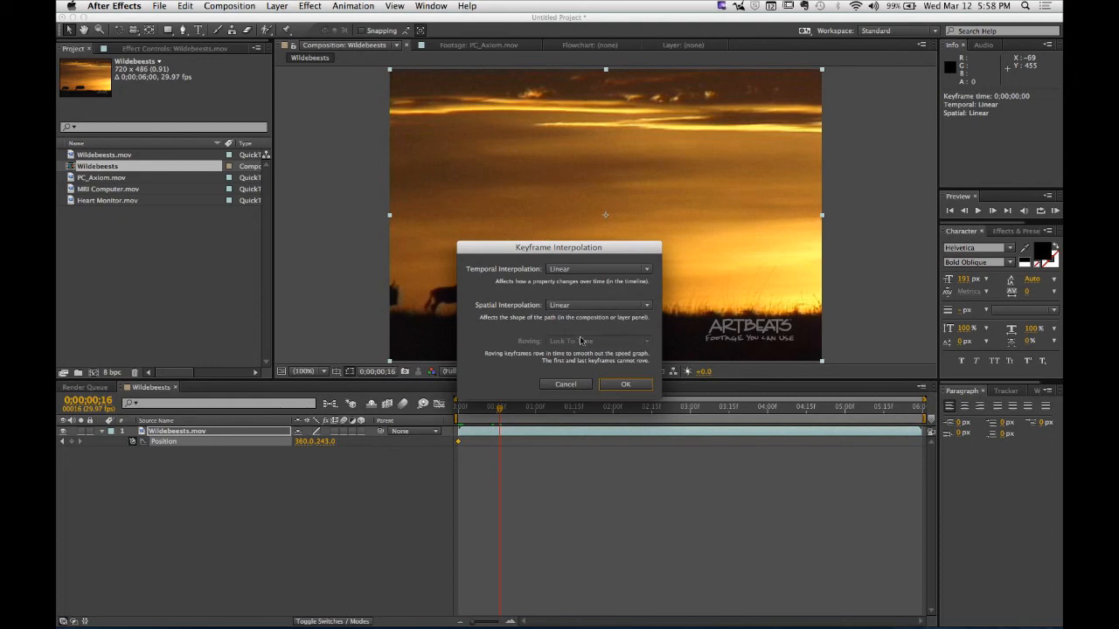
{"action": "left_click", "coordinate": [547, 385]}
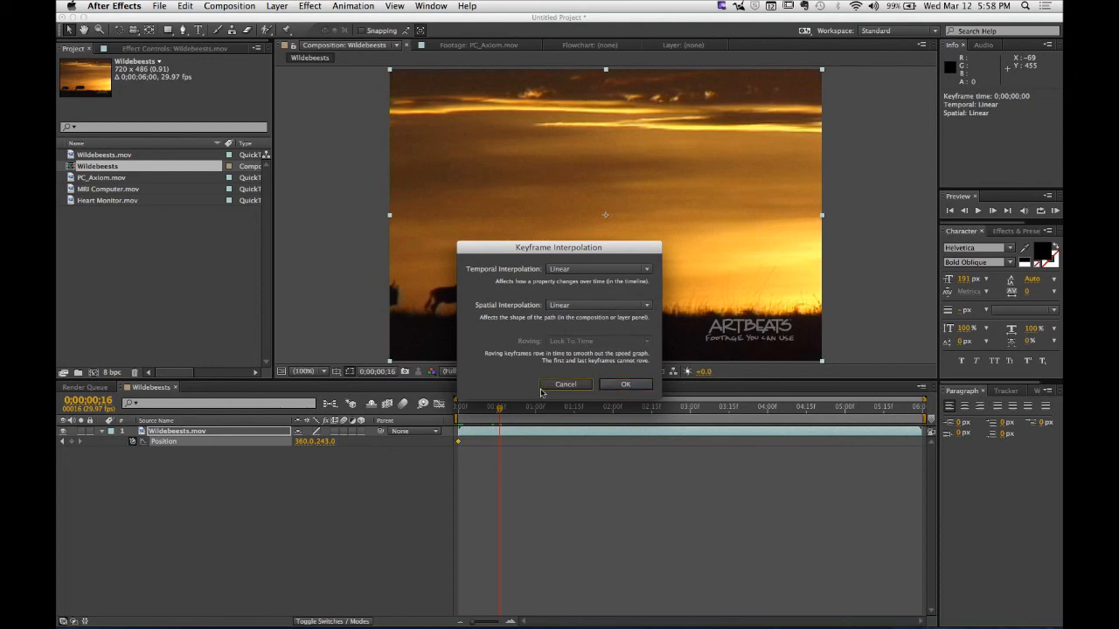
- Remove the Position keyframing from the Wildebeests.mov layer and return the current time to the first frame
{"action": "left_click", "coordinate": [133, 441]}
{"action": "left_click", "coordinate": [294, 522]}
{"action": "left_click_drag", "start_coordinate": [499, 411], "coordinate": [456, 412]}
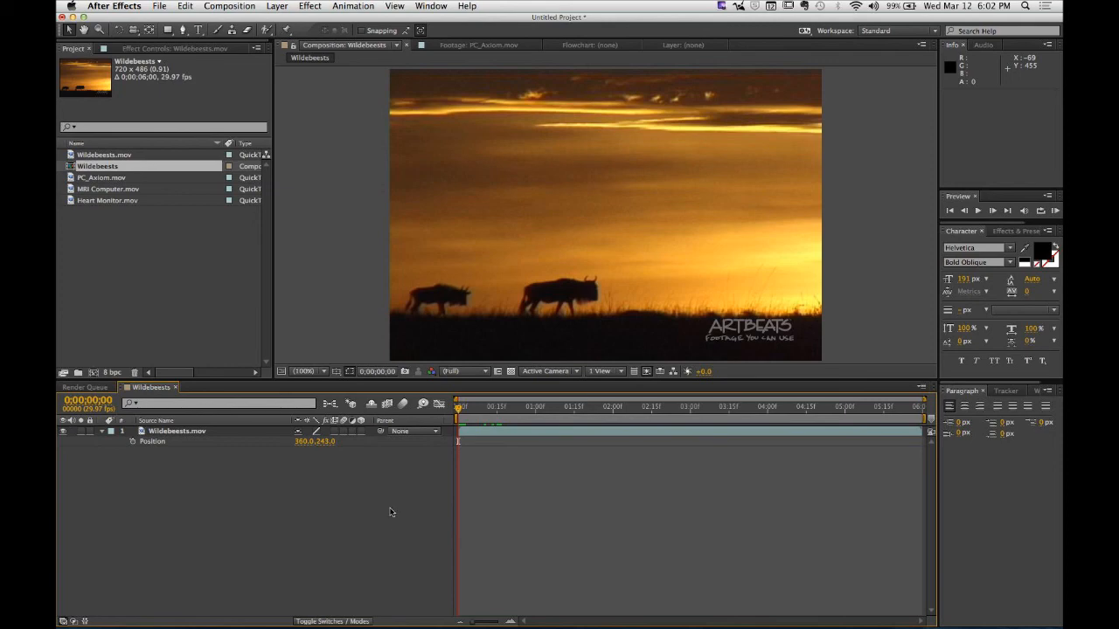
- Preview the wildebeest footage and return to the first frame
{"action": "key", "text": "space"}
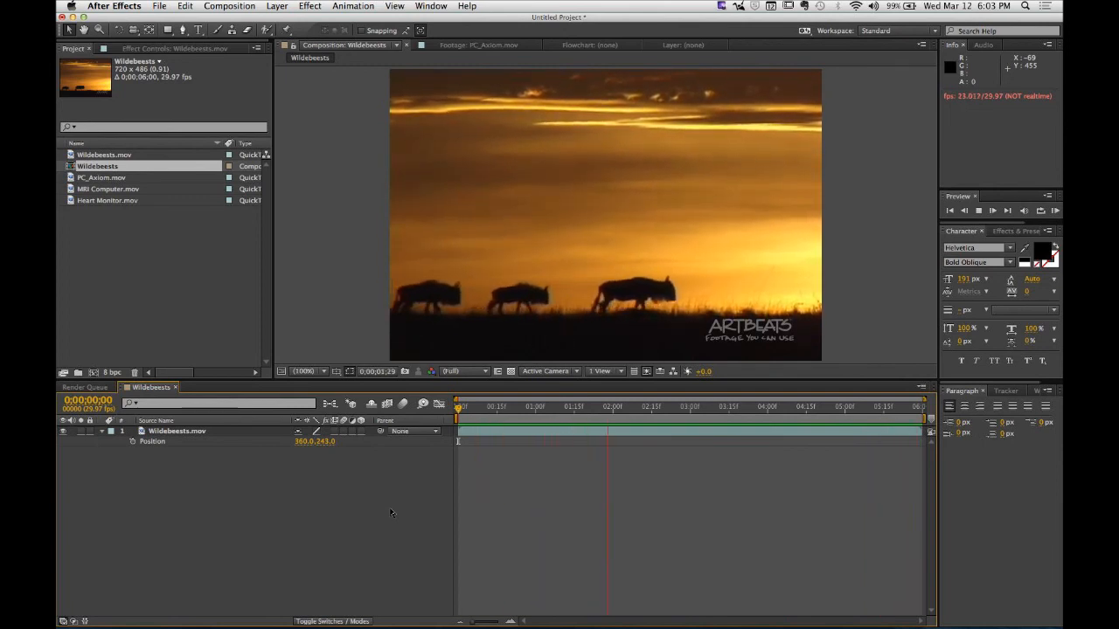
{"action": "key", "text": "space"}
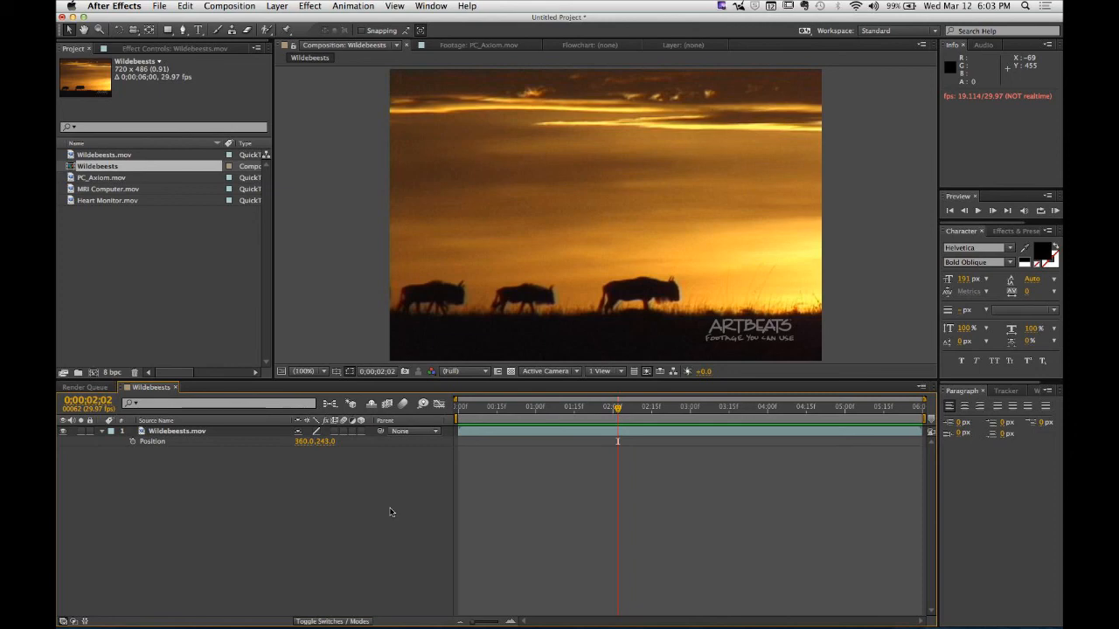
{"action": "key", "text": "space"}
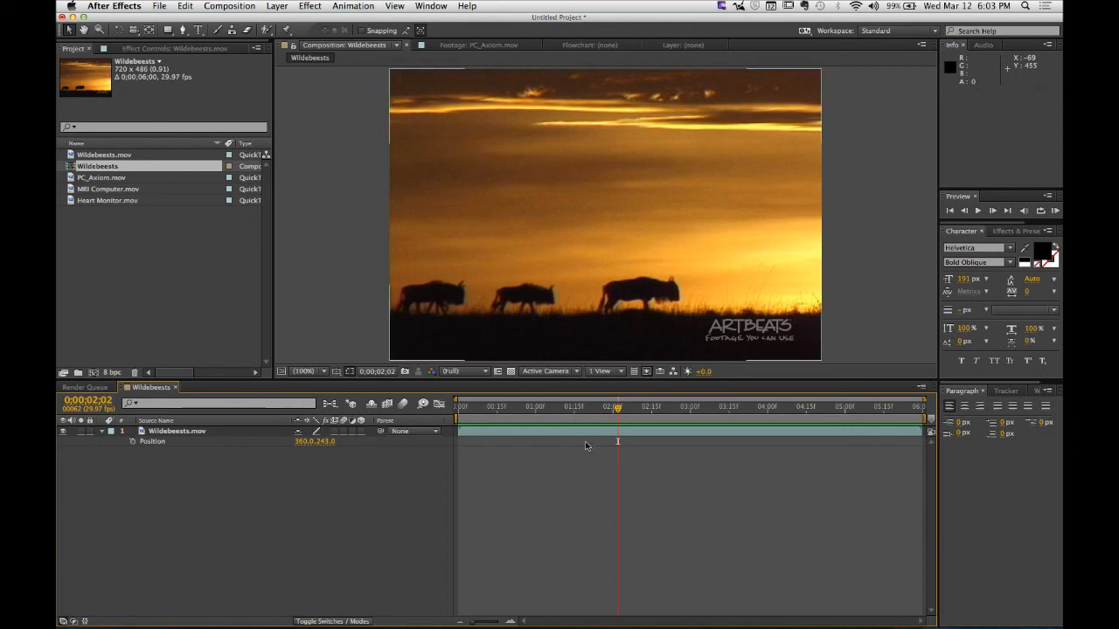
{"action": "key", "text": "Home"}
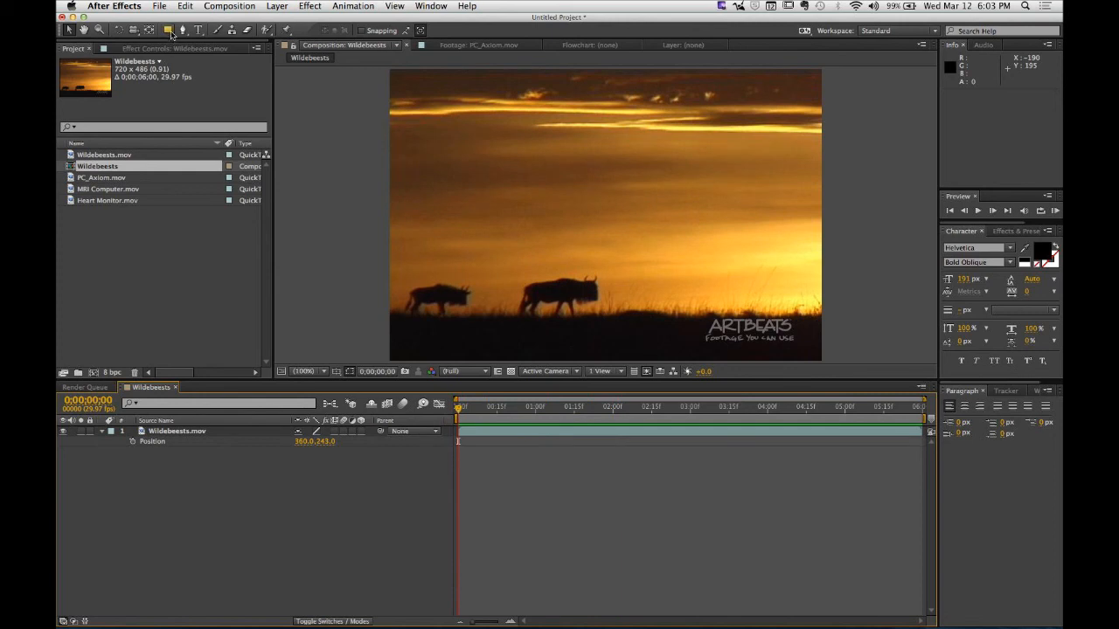
- Set up the Ellipse tool with a white FFFFFF fill and a solid color stroke
{"action": "mouse_move", "coordinate": [168, 29]}
{"action": "left_mouse_down"}
{"action": "mouse_move", "coordinate": [189, 78]}
{"action": "mouse_move", "coordinate": [202, 57]}
{"action": "left_mouse_up"}
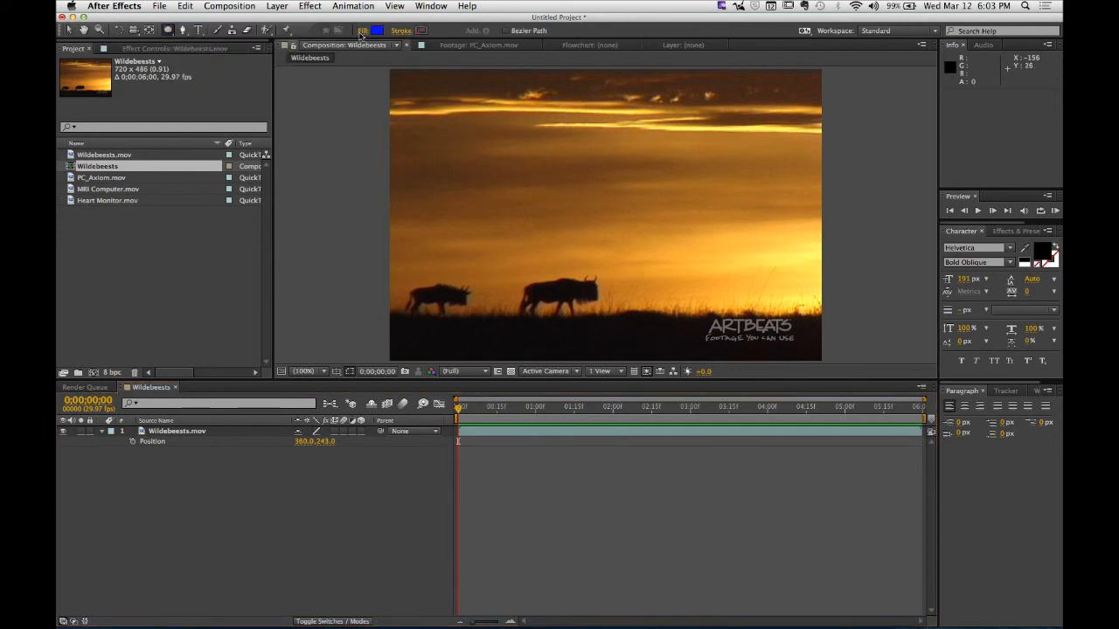
{"action": "left_click", "coordinate": [377, 31]}
{"action": "left_click", "coordinate": [266, 373]}
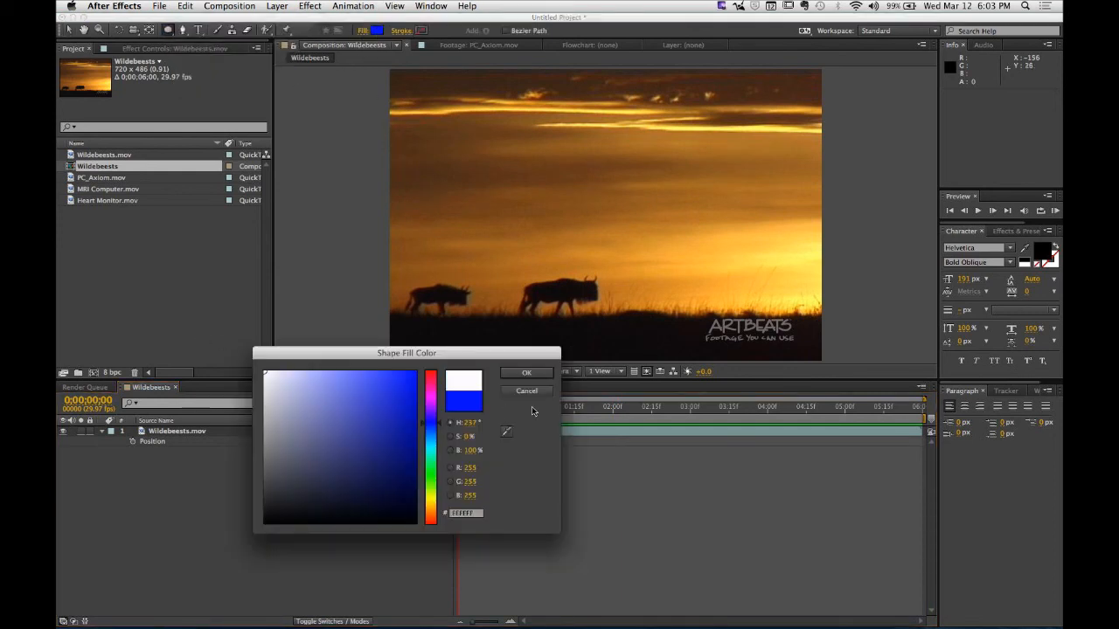
{"action": "left_click", "coordinate": [527, 378]}
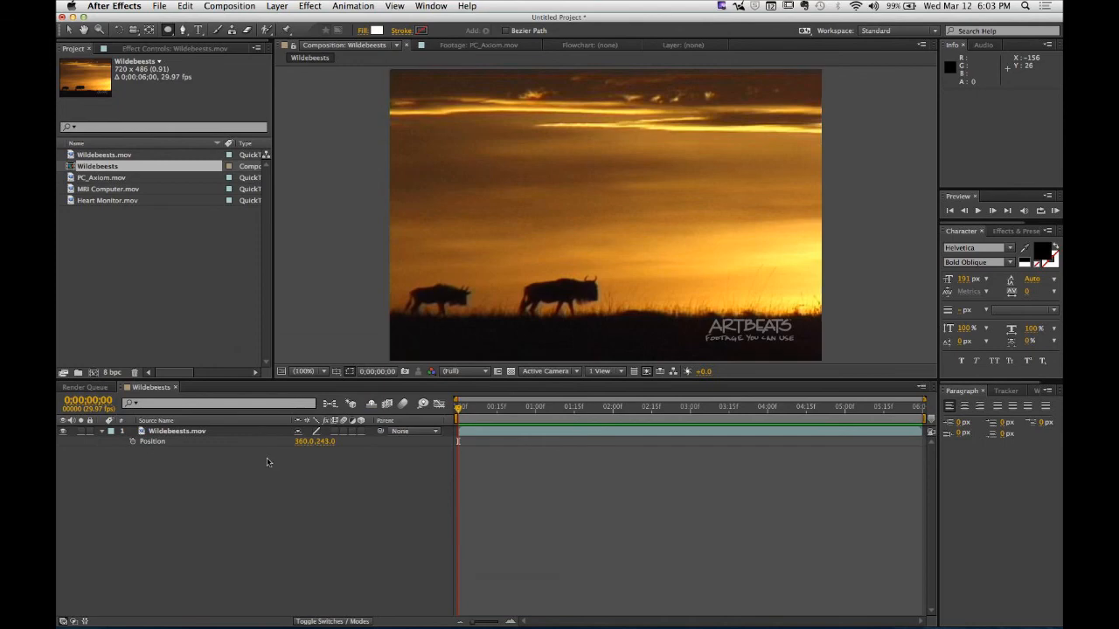
{"action": "left_click", "coordinate": [402, 31]}
{"action": "left_click", "coordinate": [678, 150]}
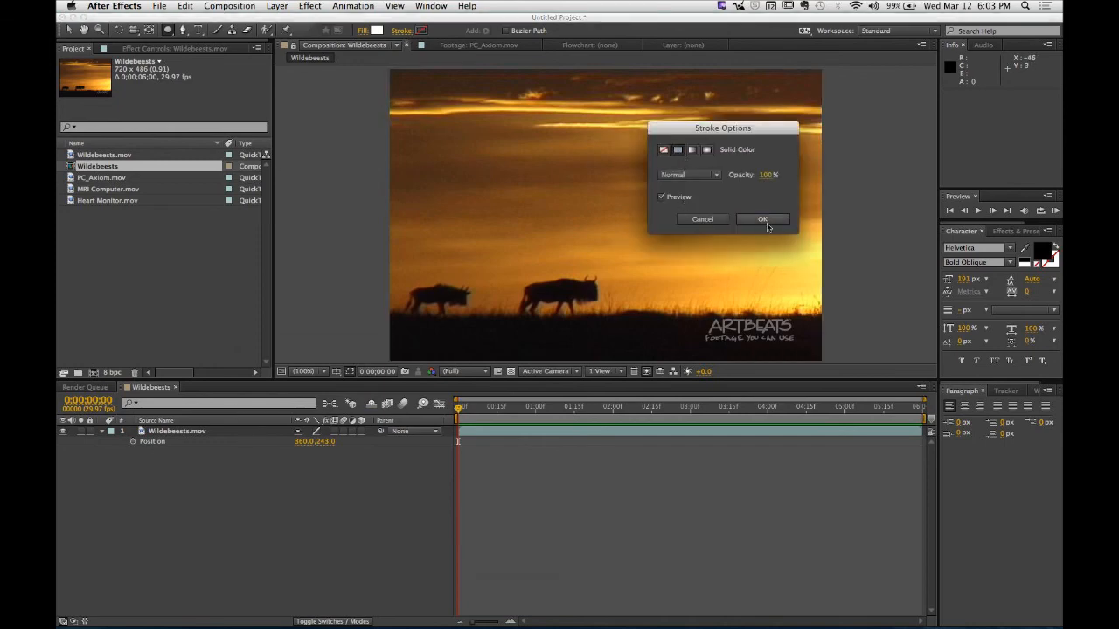
{"action": "left_click", "coordinate": [762, 219]}
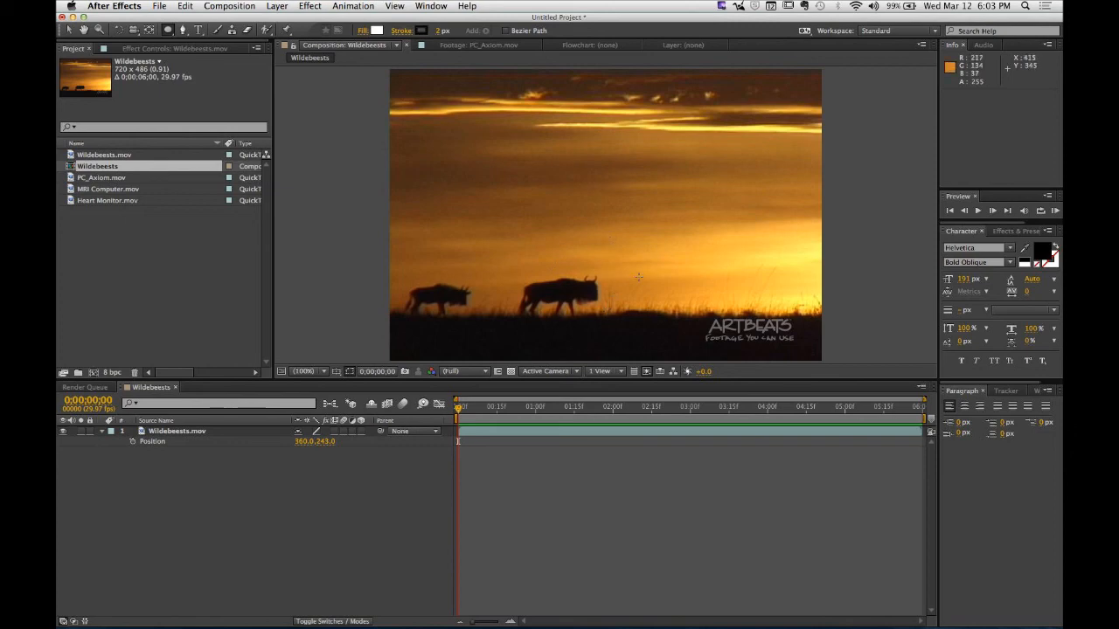
- Draw a thought bubble from one large ellipse and three smaller ones trailing down to the front wildebeest's head
{"action": "left_click_drag", "start_coordinate": [610, 208], "coordinate": [664, 251]}
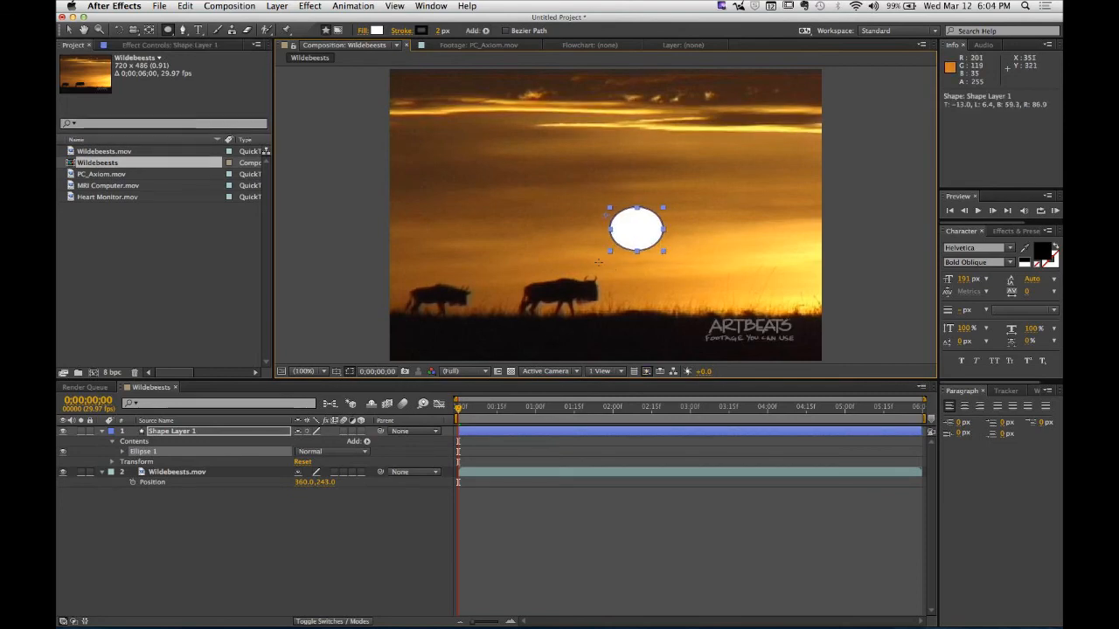
{"action": "mouse_move", "coordinate": [592, 259]}
{"action": "left_mouse_down"}
{"action": "mouse_move", "coordinate": [613, 276]}
{"action": "mouse_move", "coordinate": [631, 259]}
{"action": "left_mouse_up"}
{"action": "left_click_drag", "start_coordinate": [585, 288], "coordinate": [588, 287]}
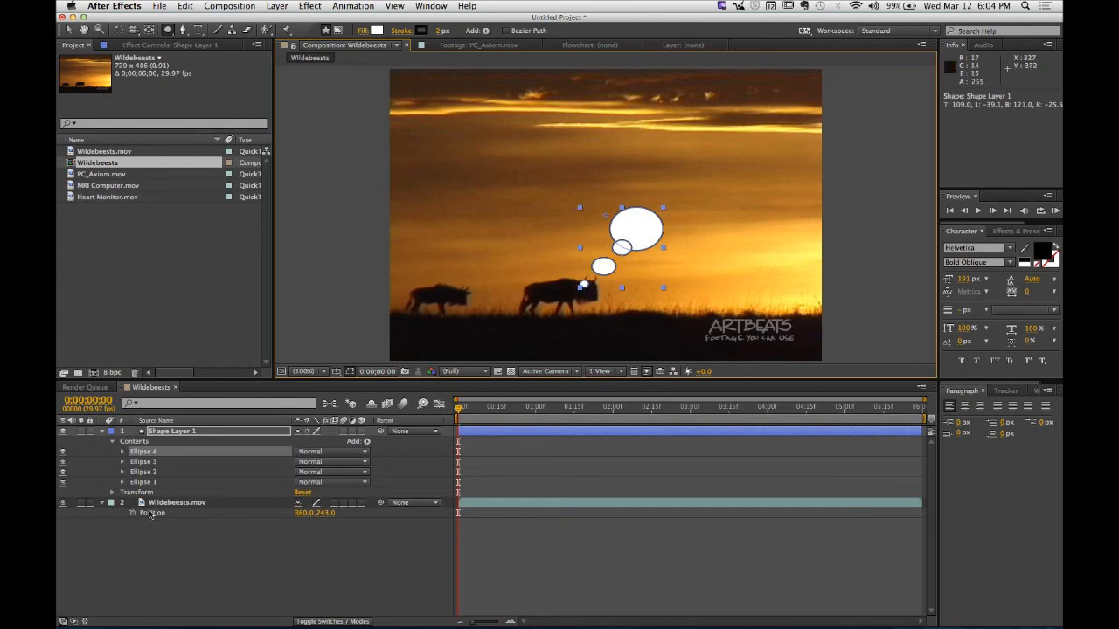
- Tilt Ellipse 3 just below the large bubble and shift the whole shape layer slightly down and right
{"action": "left_click", "coordinate": [69, 30]}
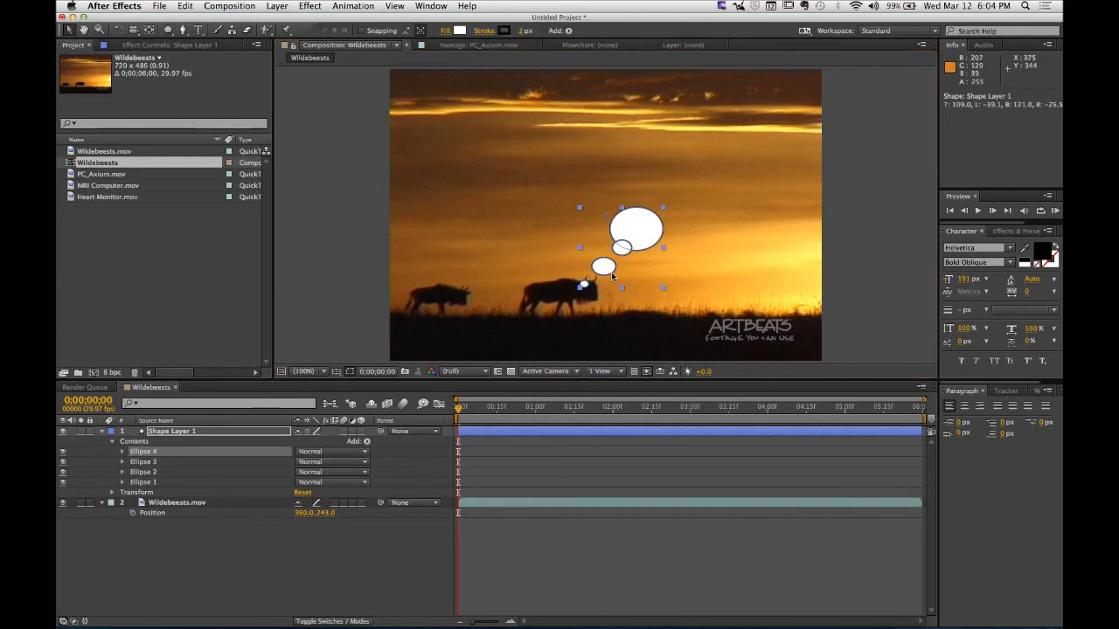
{"action": "left_click_drag", "start_coordinate": [640, 345], "coordinate": [618, 291]}
{"action": "key", "text": "super+z"}
{"action": "left_click", "coordinate": [144, 461]}
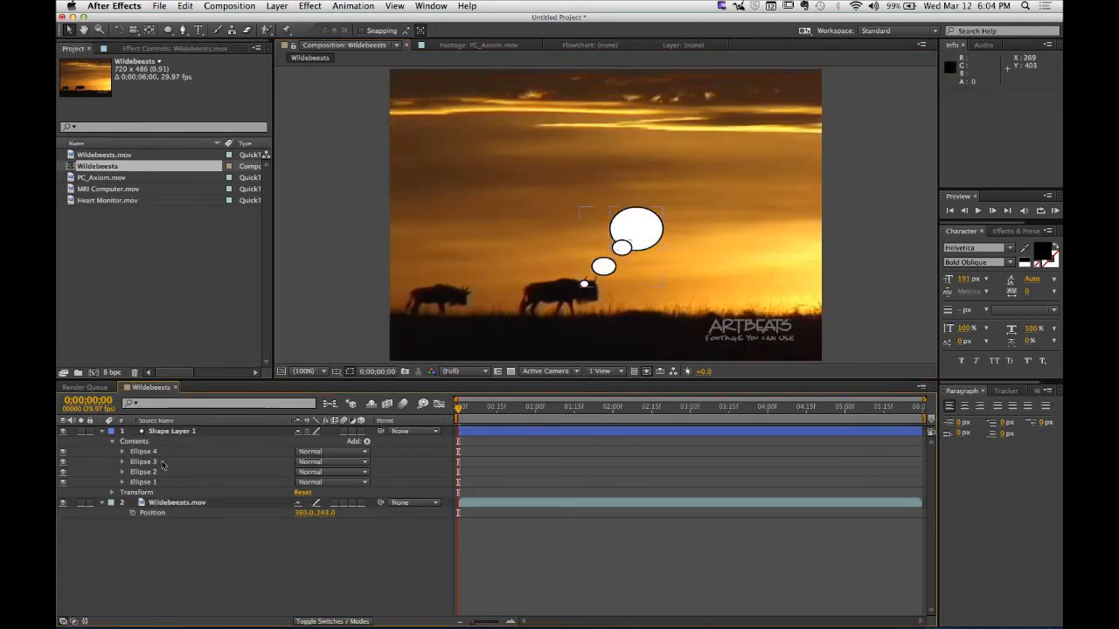
{"action": "left_click_drag", "start_coordinate": [631, 255], "coordinate": [609, 282]}
{"action": "left_click", "coordinate": [610, 277]}
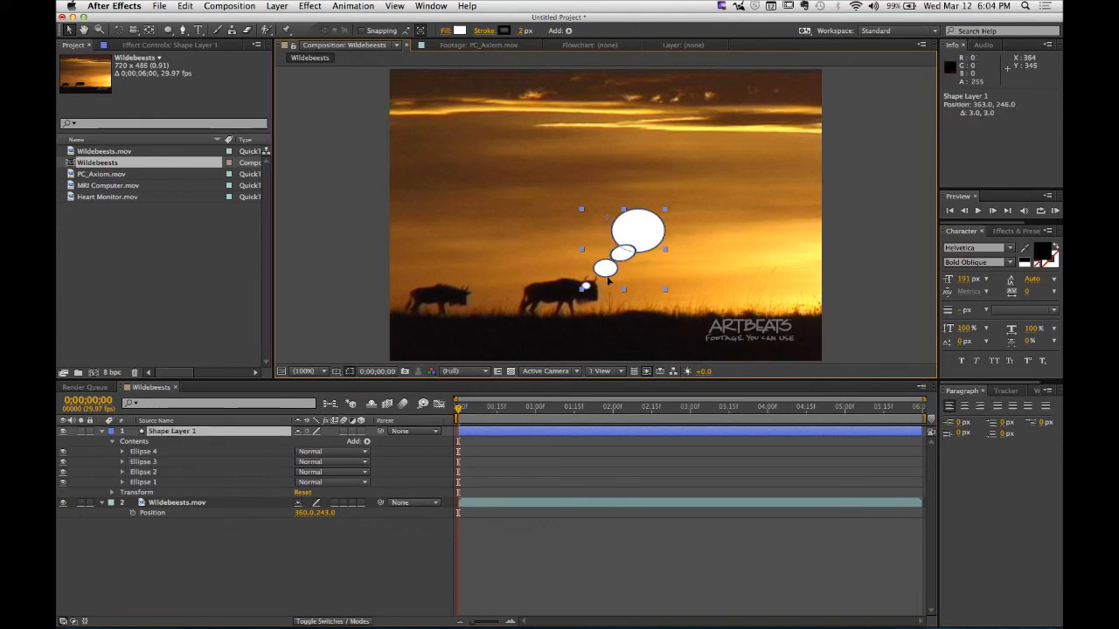
- Try to scale Ellipse 2, the bubble between the smallest ellipse and Ellipse 3
{"action": "left_click", "coordinate": [237, 528]}
{"action": "left_click", "coordinate": [180, 474]}
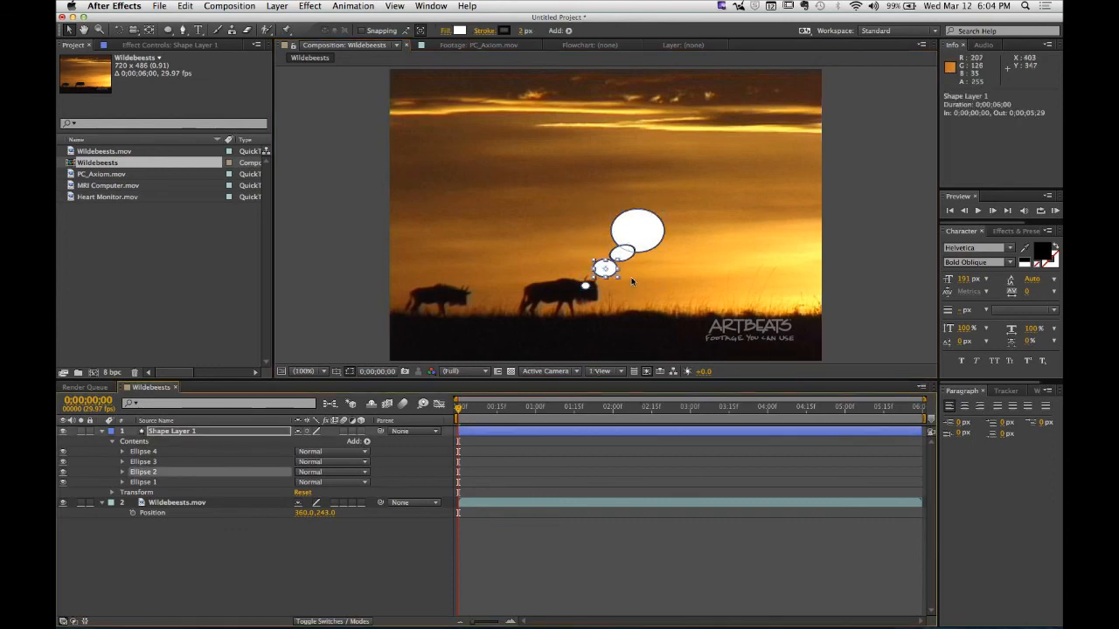
{"action": "left_click", "coordinate": [617, 278]}
{"action": "left_click_drag", "start_coordinate": [616, 283], "coordinate": [623, 215]}
{"action": "key", "text": "super+z"}
- Nudge Ellipse 2 slightly down and move Ellipse 4, the smallest bubble, back onto the front wildebeest's shoulder
{"action": "scroll", "coordinate": [617, 278], "scroll_direction": "up", "scroll_amount": 2}
{"action": "scroll", "coordinate": [616, 279], "scroll_direction": "down", "scroll_amount": 1}
{"action": "key", "text": "space"}
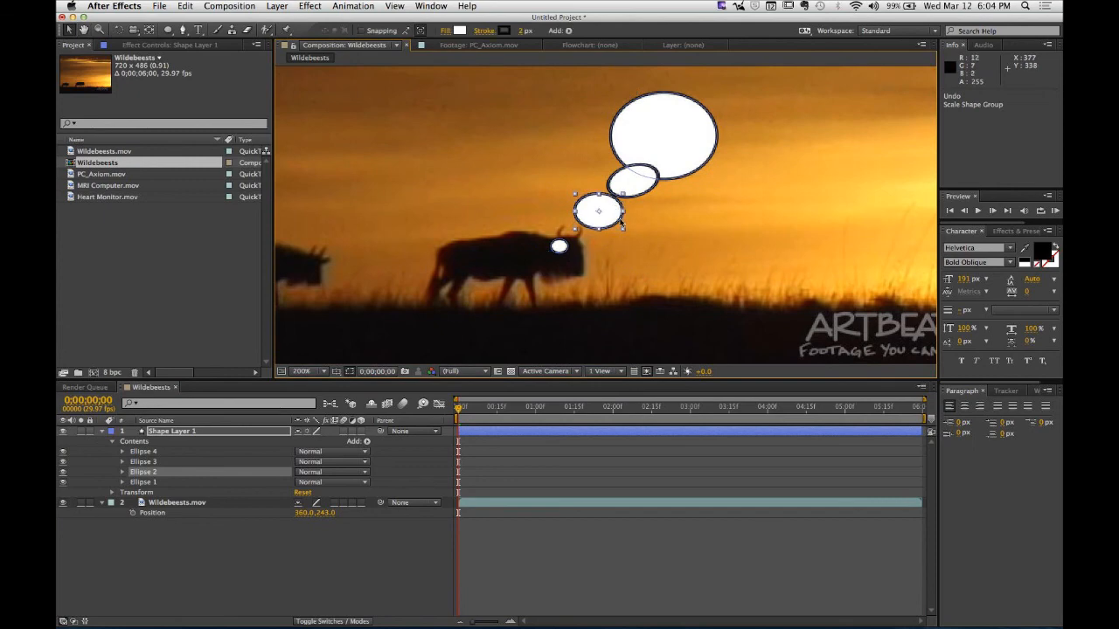
{"action": "left_click", "coordinate": [560, 246]}
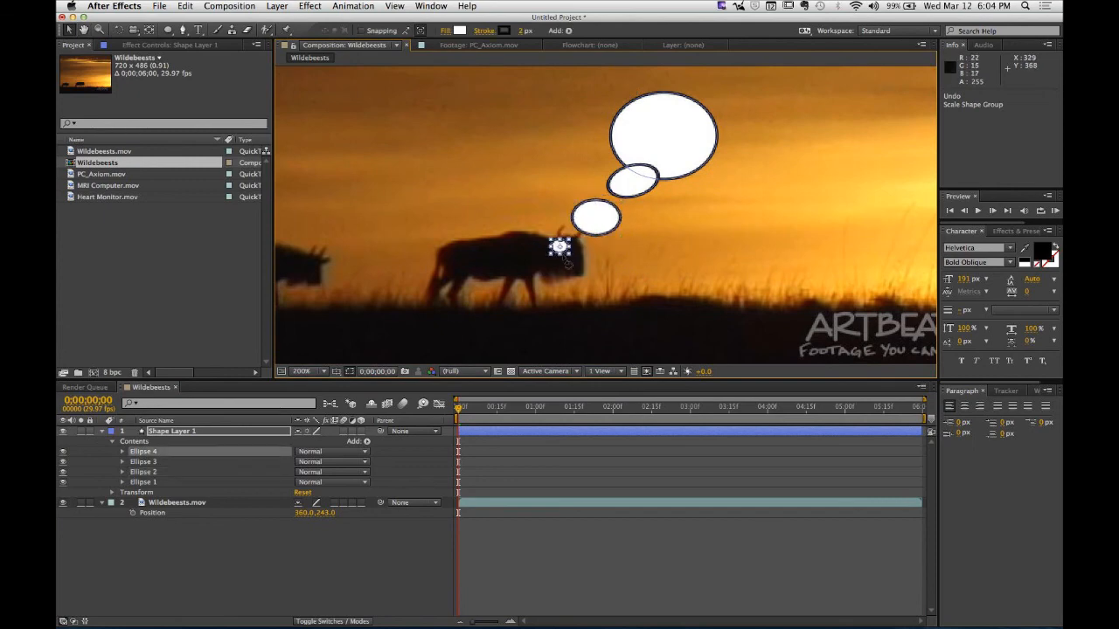
{"action": "key", "text": "period"}
{"action": "key", "text": "period"}
{"action": "key", "text": "comma"}
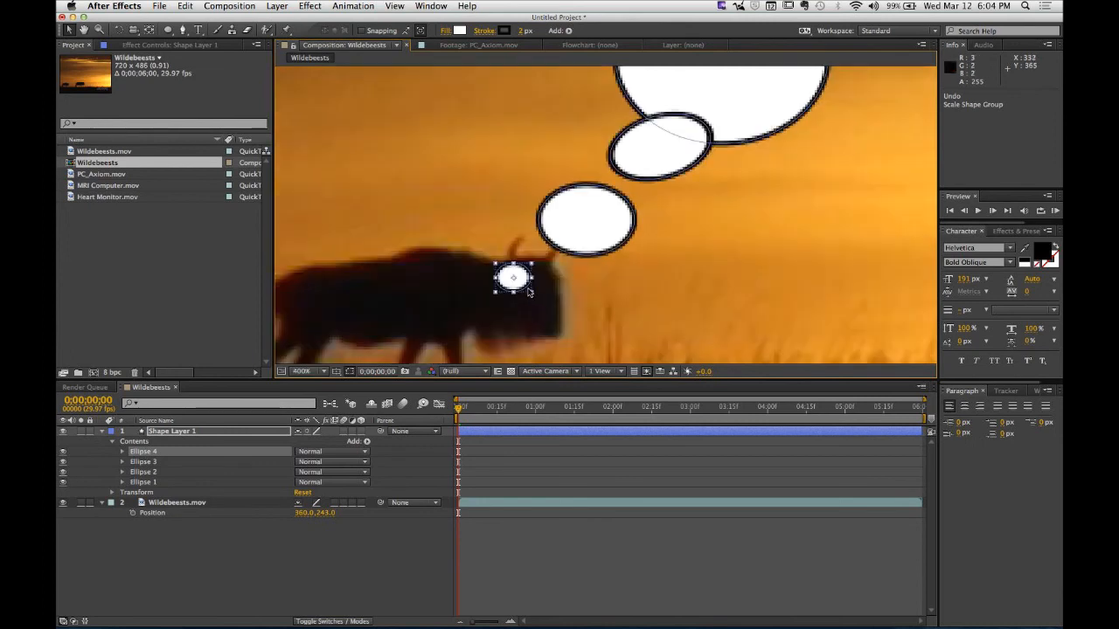
{"action": "left_click_drag", "start_coordinate": [529, 292], "coordinate": [473, 273]}
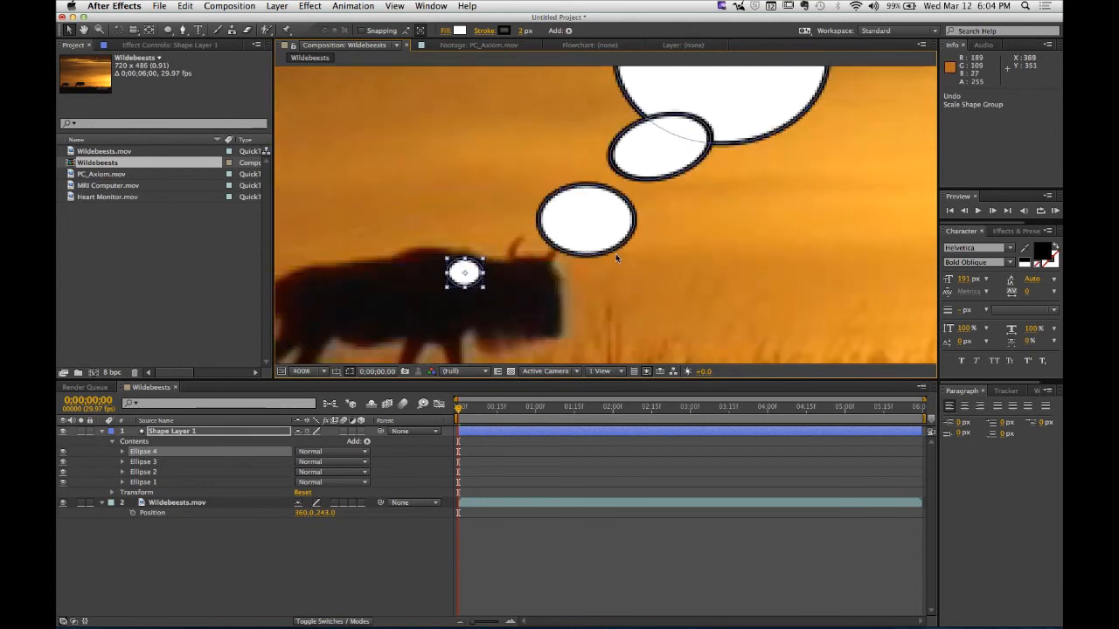
- Move Ellipse 2 slightly down toward the front wildebeest's head
{"action": "left_click", "coordinate": [615, 255]}
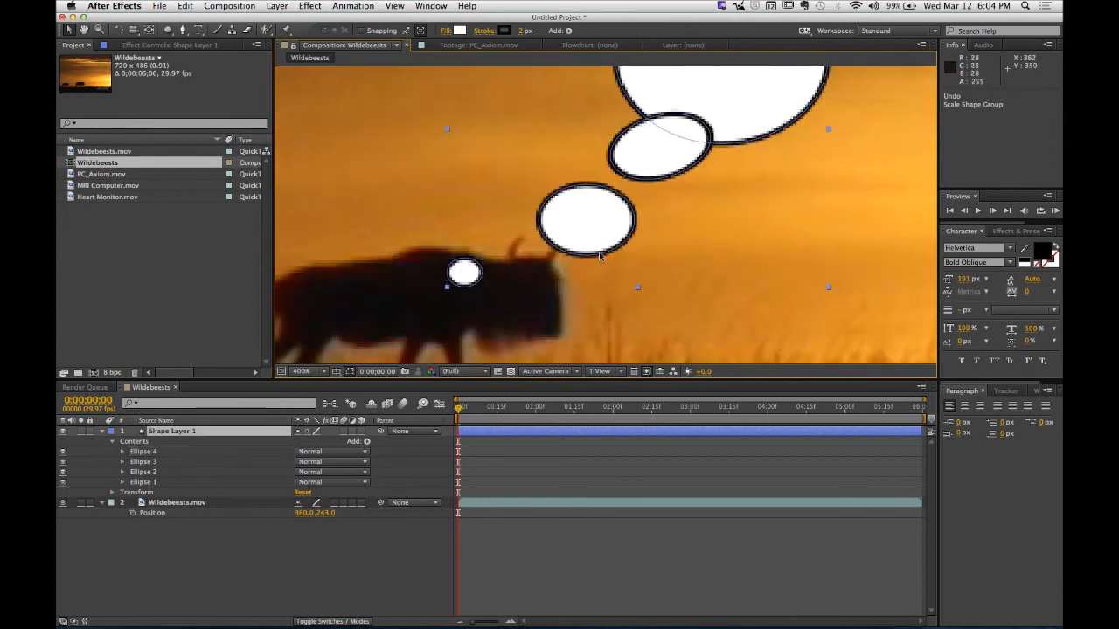
{"action": "double_click", "coordinate": [600, 255]}
{"action": "left_click_drag", "start_coordinate": [600, 255], "coordinate": [597, 266]}
- Rotate Ellipse 3 so that it lies level below the large bubble
{"action": "double_click", "coordinate": [661, 180]}
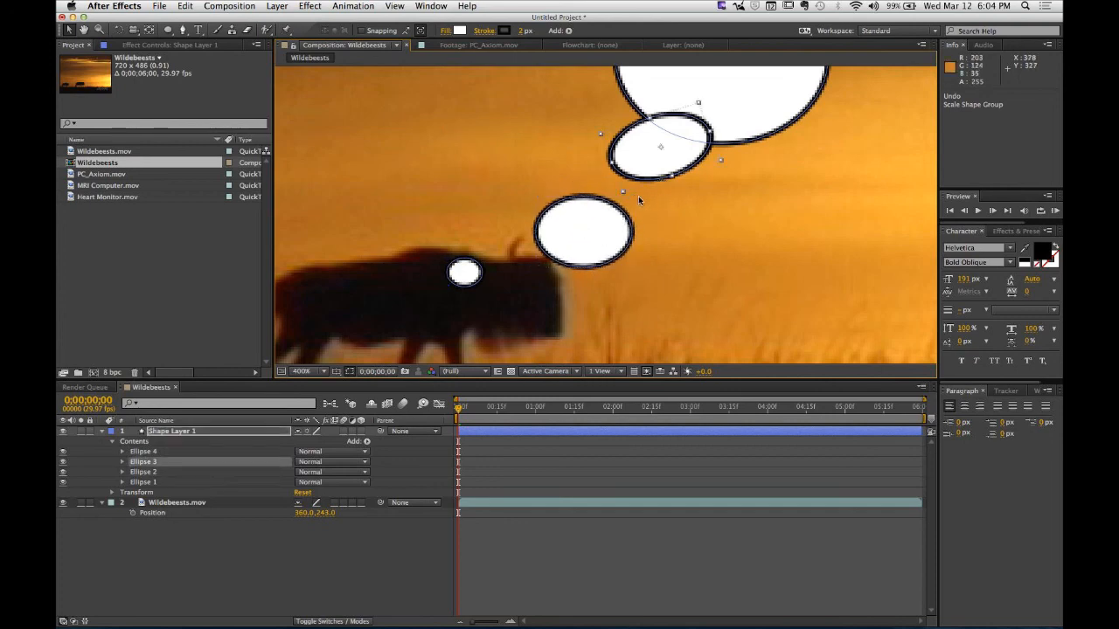
{"action": "left_click_drag", "start_coordinate": [603, 189], "coordinate": [633, 198]}
{"action": "left_click", "coordinate": [388, 532]}
{"action": "key", "text": "comma"}
{"action": "key", "text": "space"}
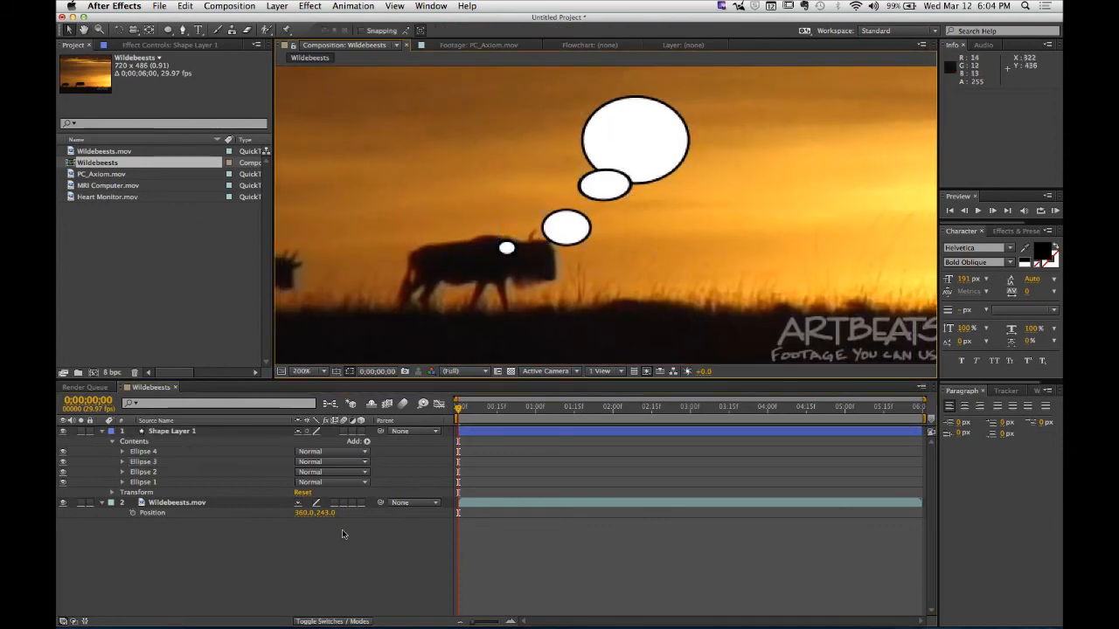
- Raise Ellipse 2 slightly and move the smallest bubble, Ellipse 4, next to the front wildebeest's horns
{"action": "left_click", "coordinate": [569, 248]}
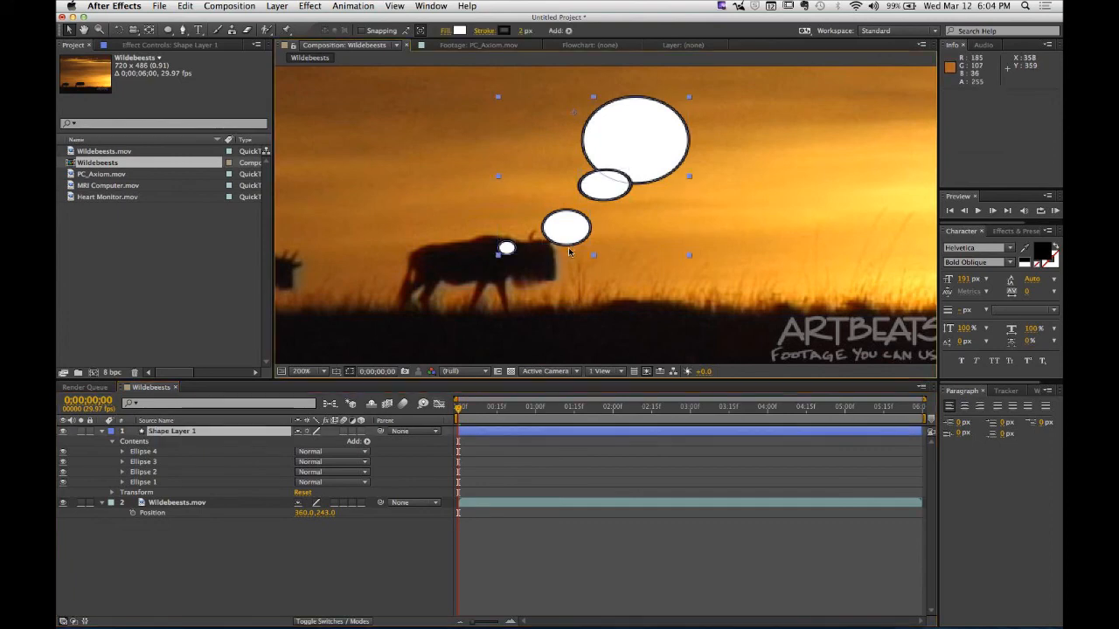
{"action": "left_click", "coordinate": [145, 472]}
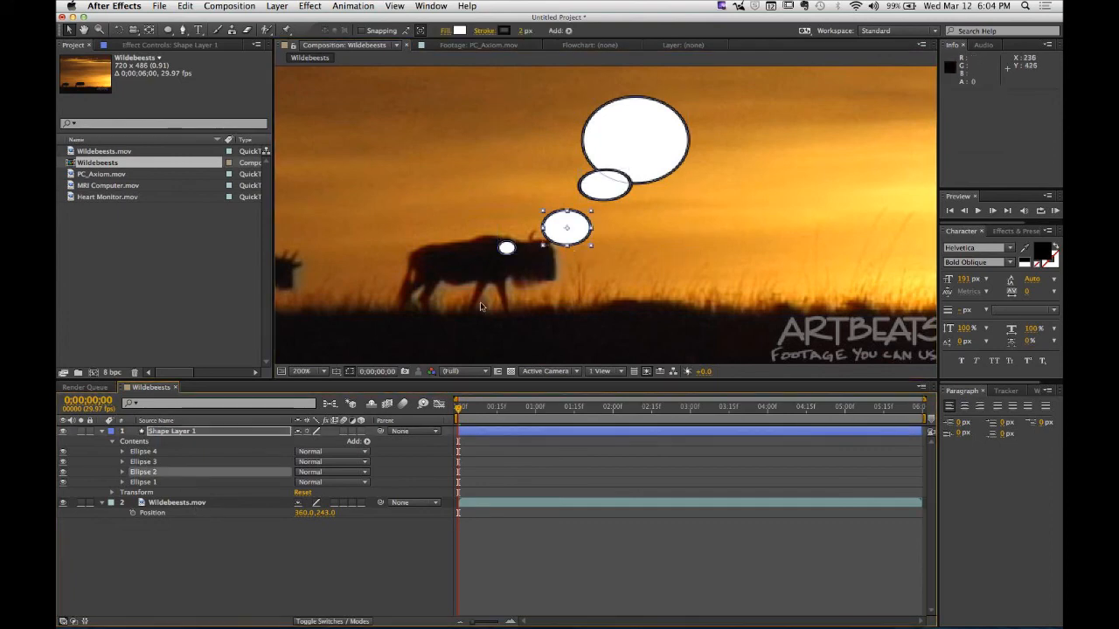
{"action": "left_click_drag", "start_coordinate": [561, 248], "coordinate": [518, 244]}
{"action": "left_click", "coordinate": [511, 253]}
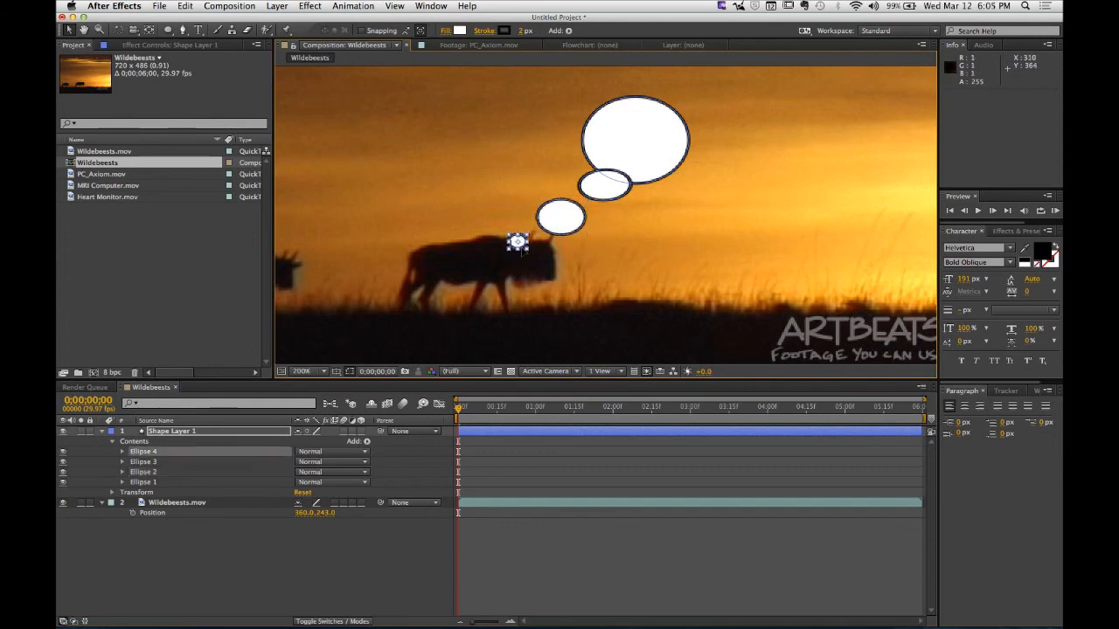
- Select Ellipse 4, Ellipse 2 and Ellipse 1 in turn to check which bubble each one is
{"action": "left_click", "coordinate": [251, 557]}
{"action": "left_click", "coordinate": [144, 452]}
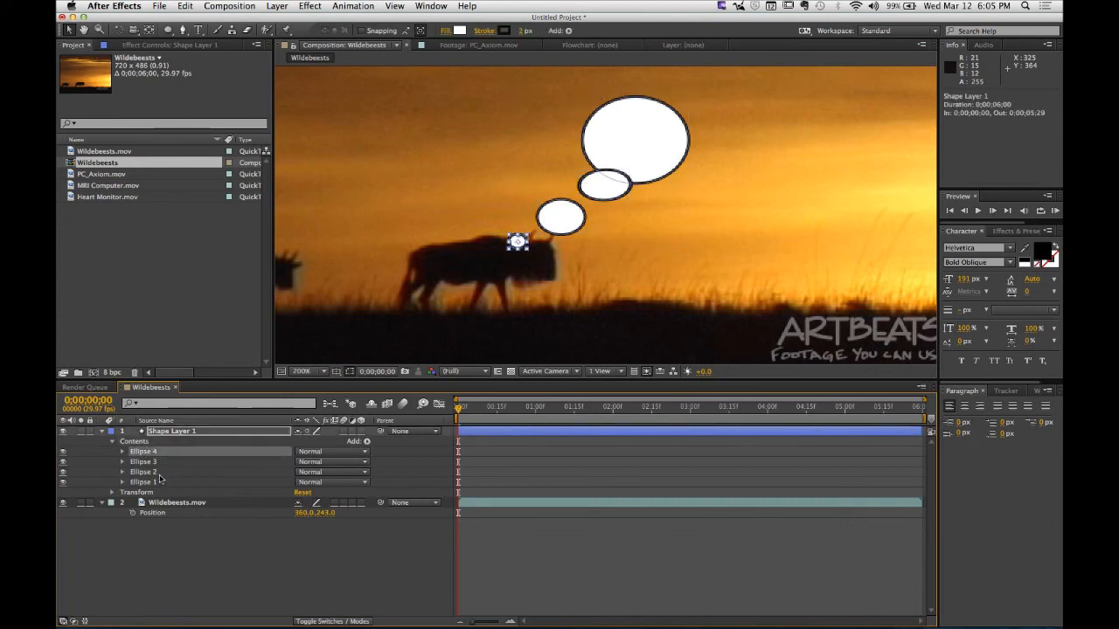
{"action": "left_click", "coordinate": [161, 481]}
{"action": "left_click", "coordinate": [160, 473]}
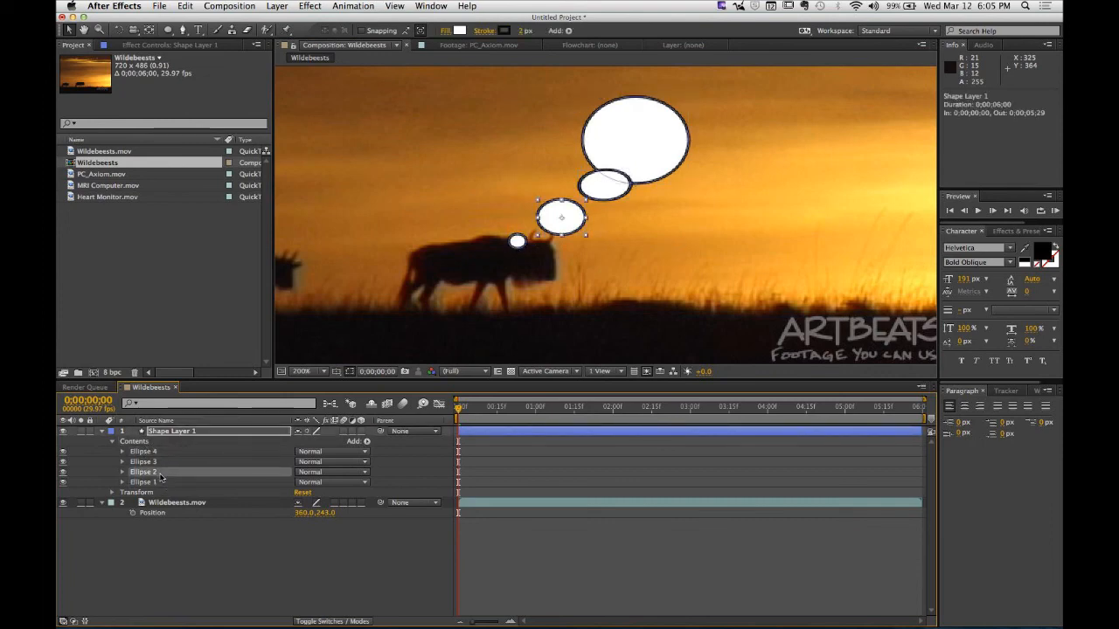
{"action": "left_click", "coordinate": [159, 484]}
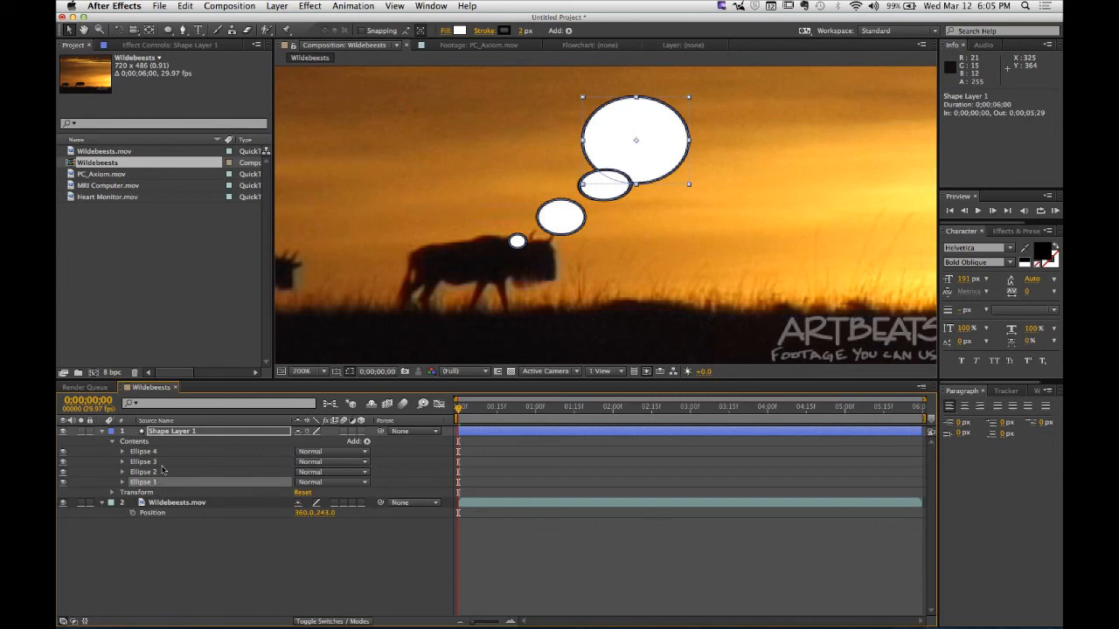
- Reorder Ellipse 3 between Ellipse 2 and Ellipse 1 and add Merge Paths to Shape Layer 1
{"action": "left_click", "coordinate": [162, 463]}
{"action": "left_click_drag", "start_coordinate": [153, 470], "coordinate": [155, 481]}
{"action": "left_click", "coordinate": [366, 441]}
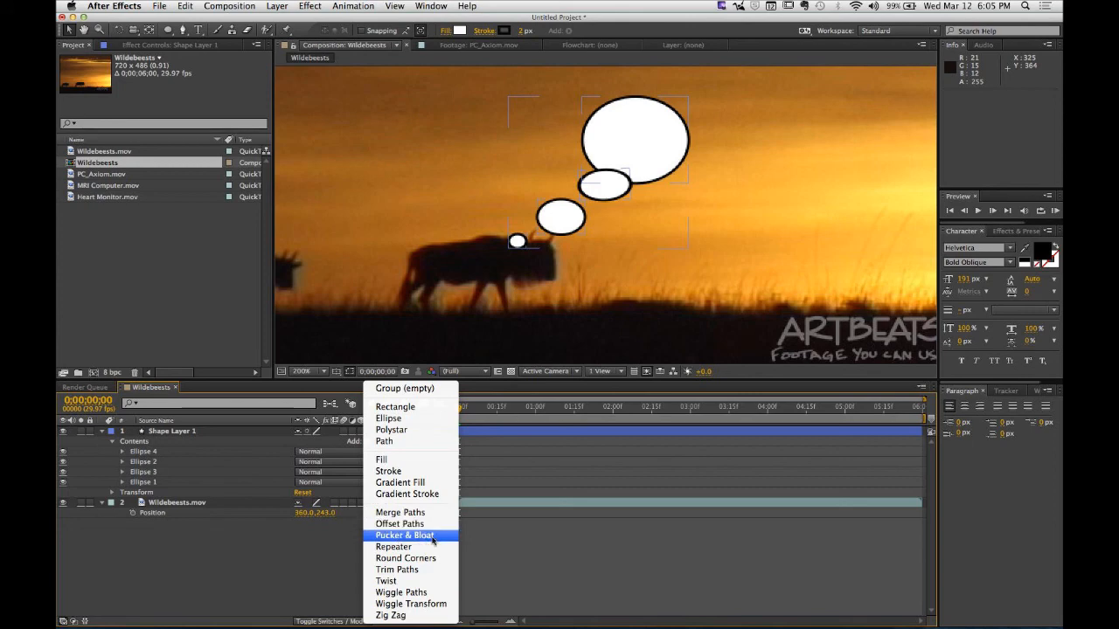
{"action": "left_click", "coordinate": [400, 512]}
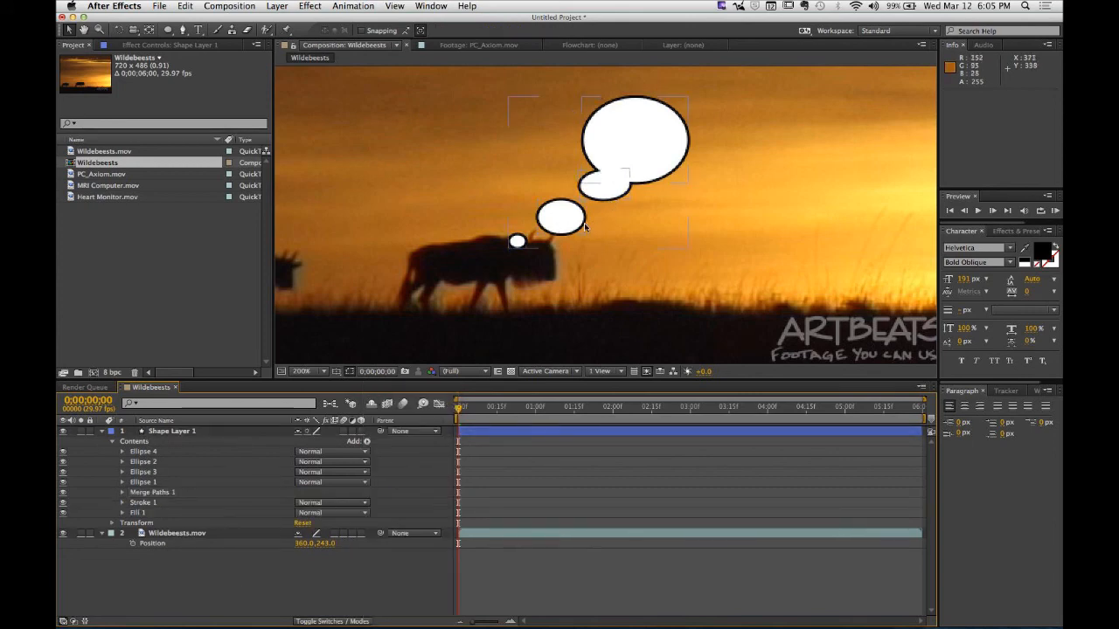
- Shift the whole bubble layer slightly right and move Ellipse 3 slightly up and right into the large bubble
{"action": "left_click_drag", "start_coordinate": [585, 227], "coordinate": [591, 230]}
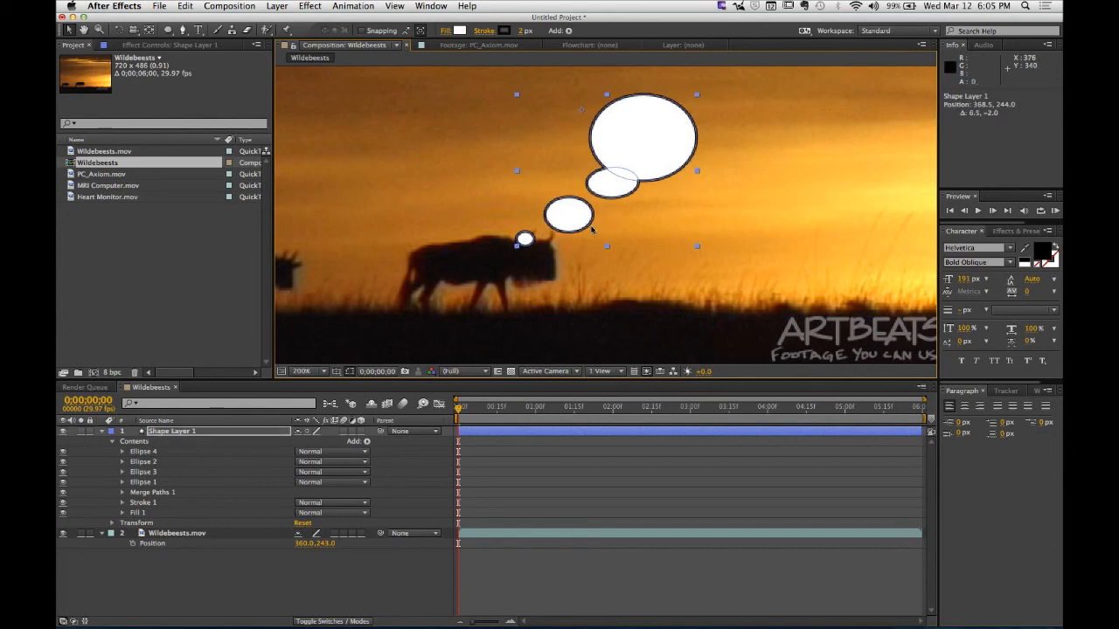
{"action": "left_click", "coordinate": [182, 463]}
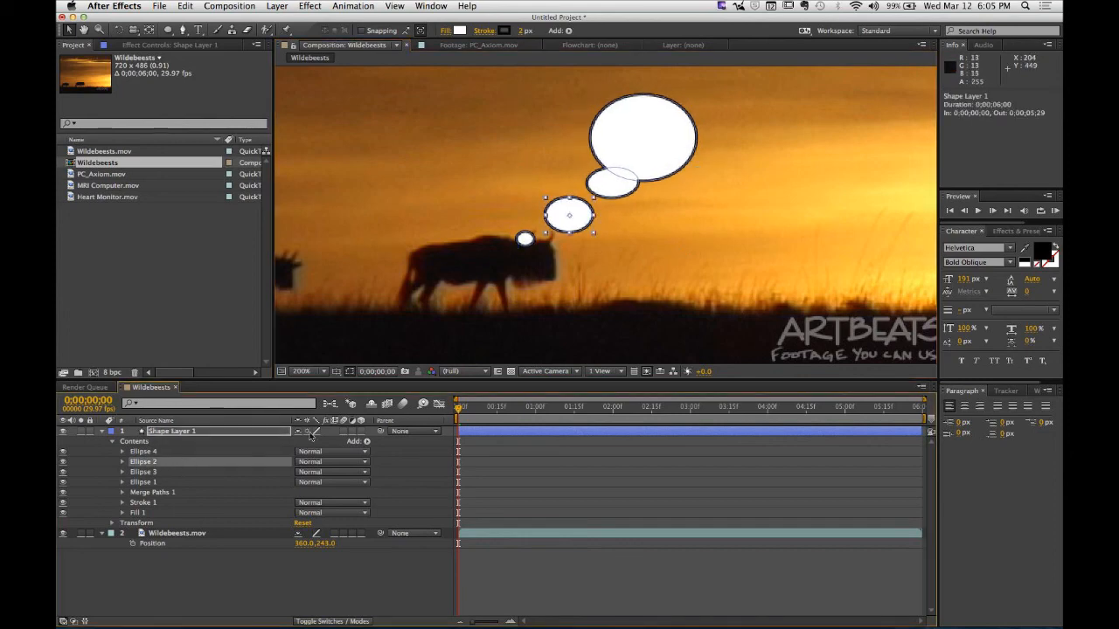
{"action": "left_click", "coordinate": [631, 195]}
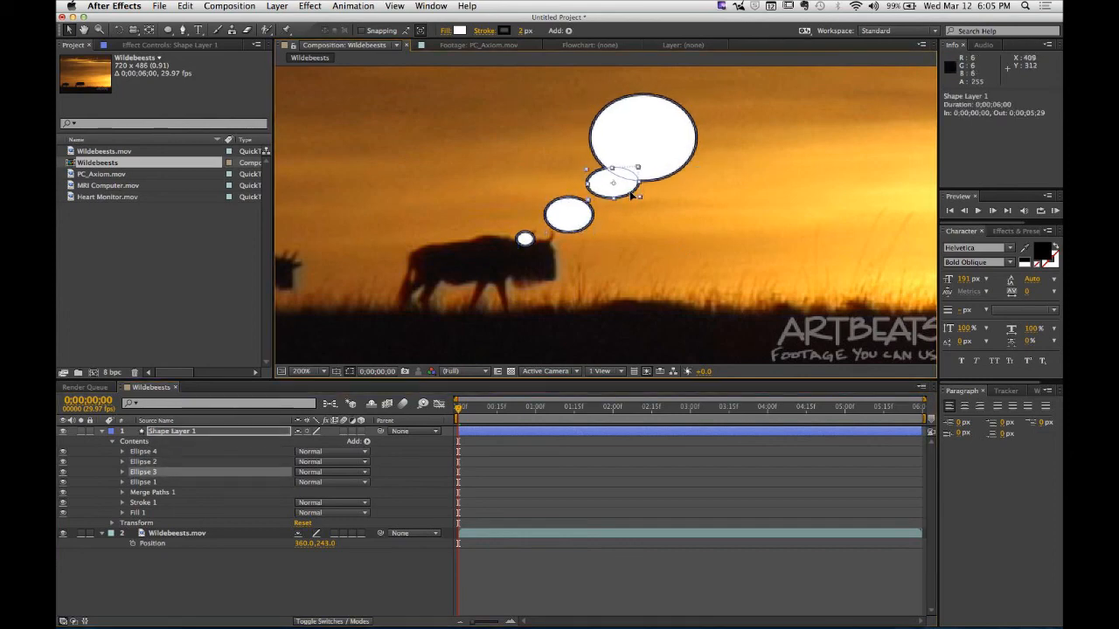
{"action": "mouse_move", "coordinate": [631, 195]}
{"action": "left_mouse_down"}
{"action": "mouse_move", "coordinate": [623, 201]}
{"action": "mouse_move", "coordinate": [653, 188]}
{"action": "mouse_move", "coordinate": [638, 189]}
{"action": "left_mouse_up"}
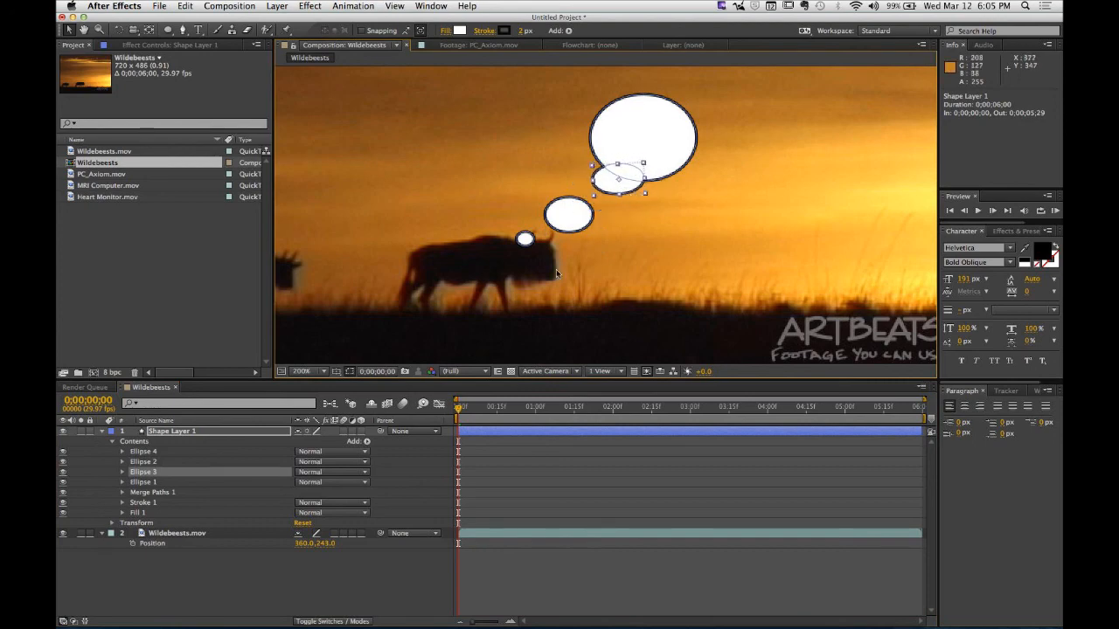
- Nudge the whole bubble layer slightly down to position 369.5, 245.5
{"action": "left_click", "coordinate": [330, 572]}
{"action": "left_click", "coordinate": [589, 229]}
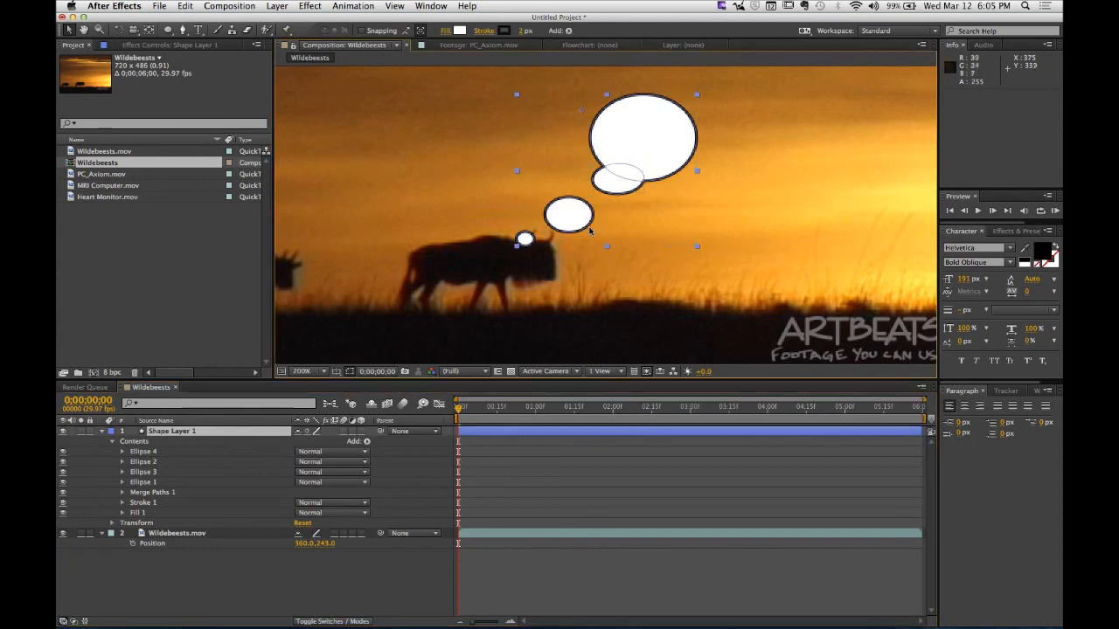
{"action": "left_click_drag", "start_coordinate": [588, 231], "coordinate": [588, 233]}
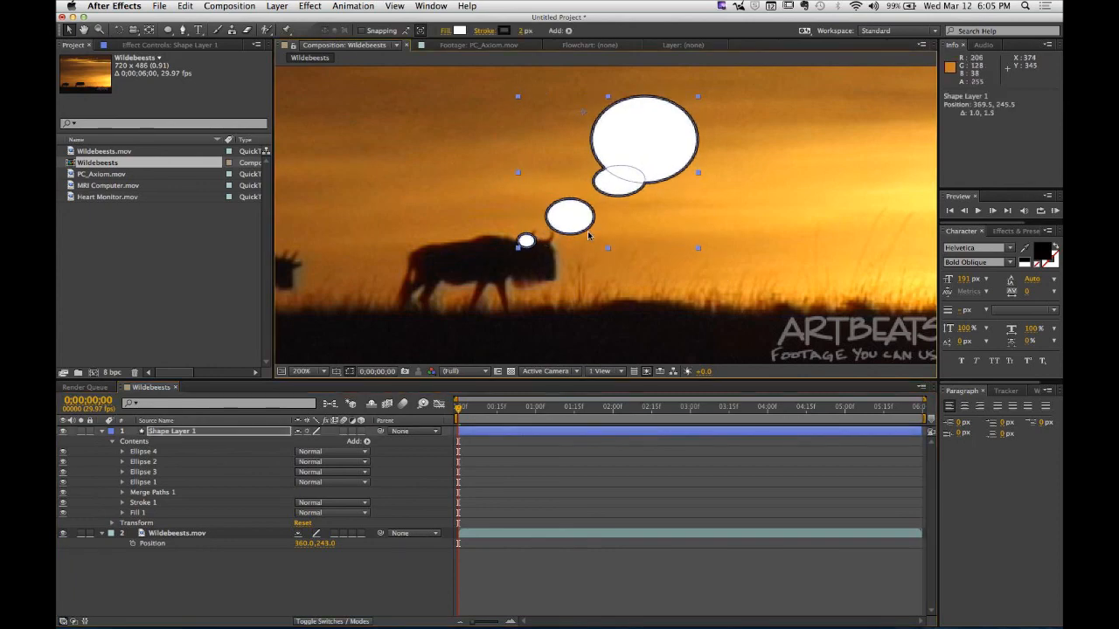
- Move Ellipse 2 up and right so that it overlaps Ellipse 3 as a merge test
{"action": "left_click", "coordinate": [163, 472]}
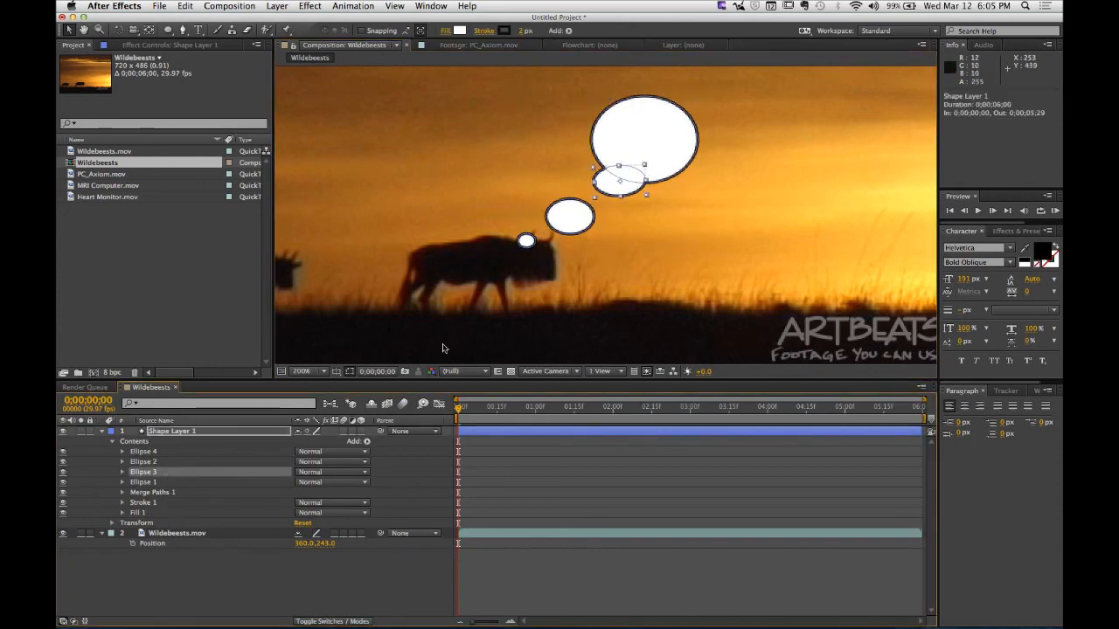
{"action": "left_click", "coordinate": [163, 460]}
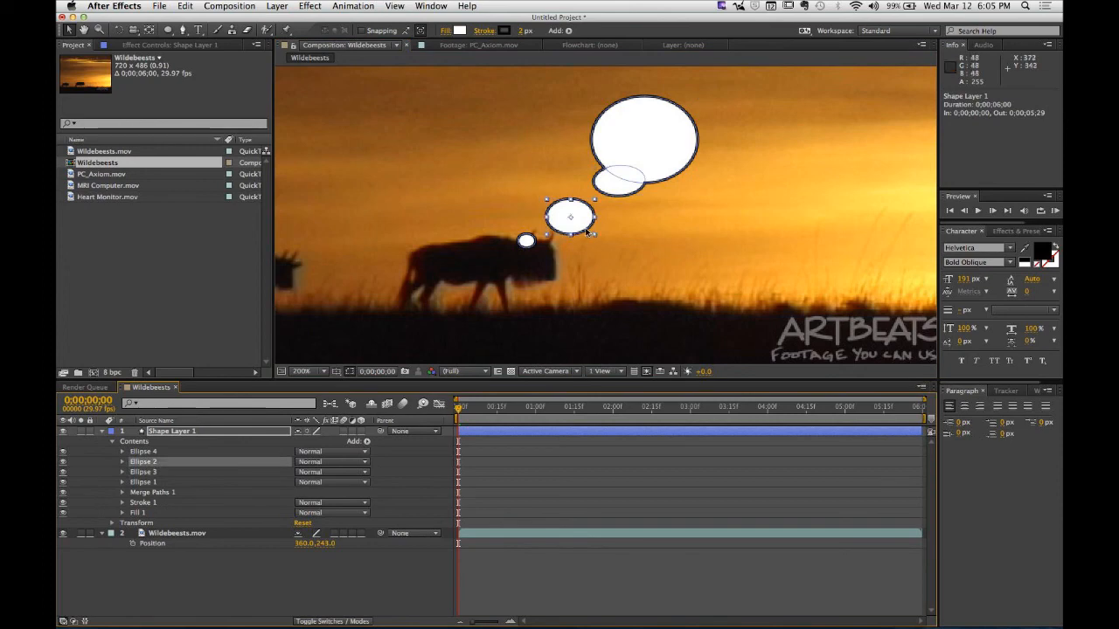
{"action": "left_click_drag", "start_coordinate": [587, 232], "coordinate": [611, 222]}
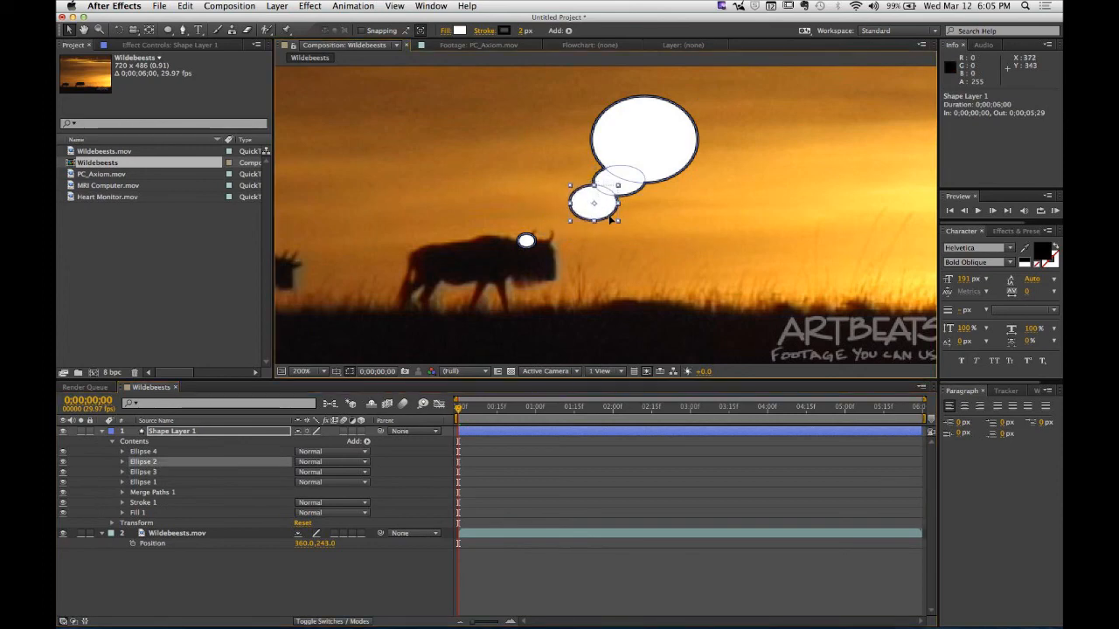
{"action": "left_click", "coordinate": [453, 601]}
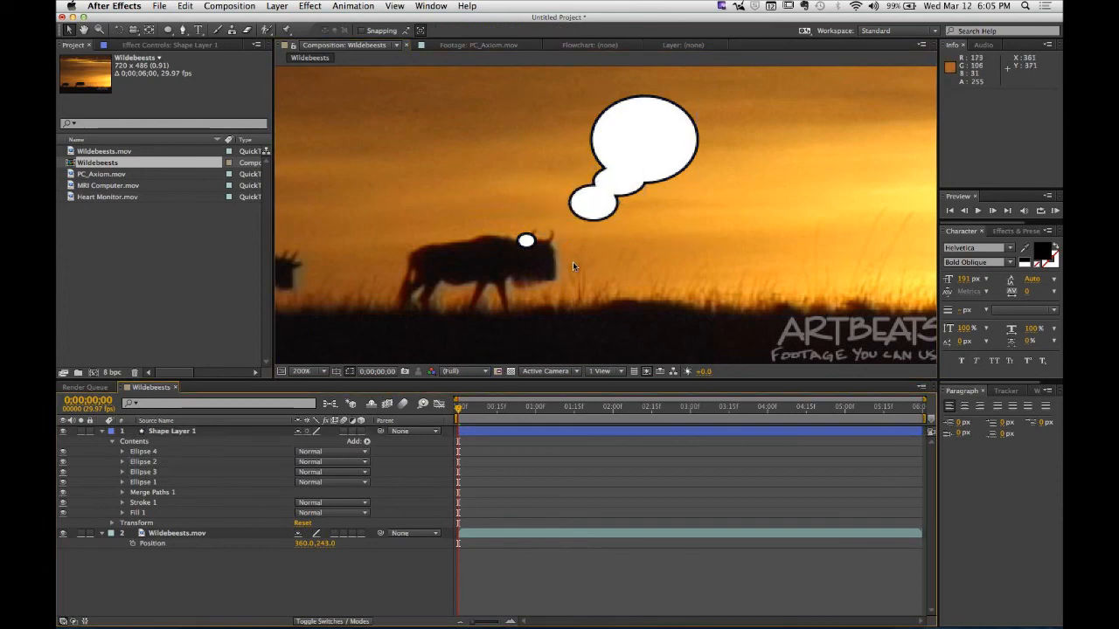
- Move Ellipse 2 back down so that it sits separately between Ellipse 3 and the smallest bubble
{"action": "left_click", "coordinate": [529, 245]}
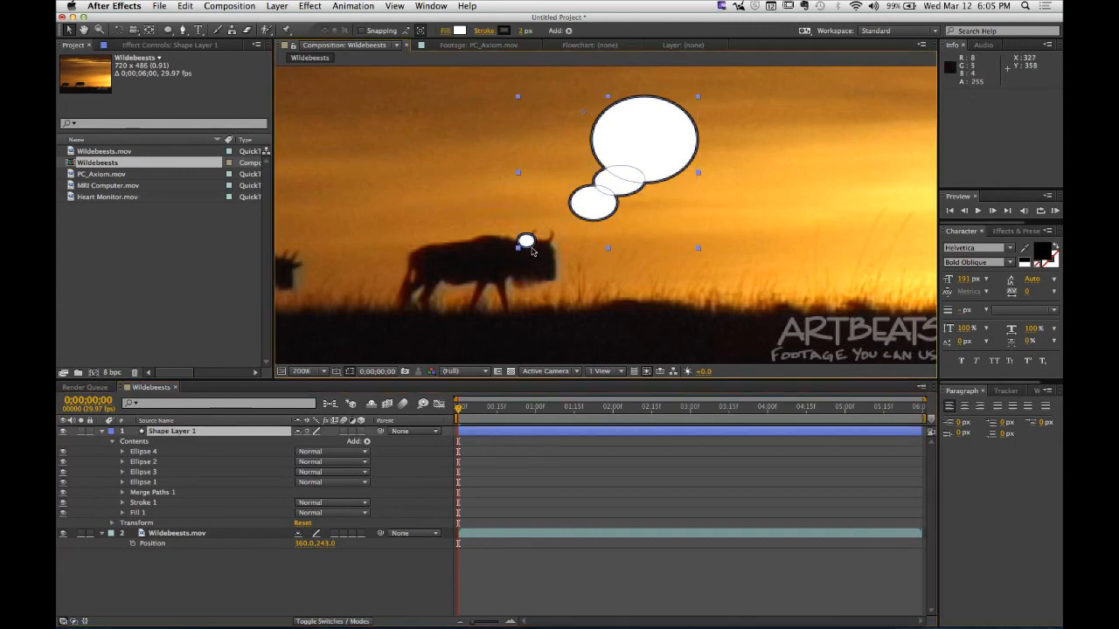
{"action": "left_click", "coordinate": [329, 582]}
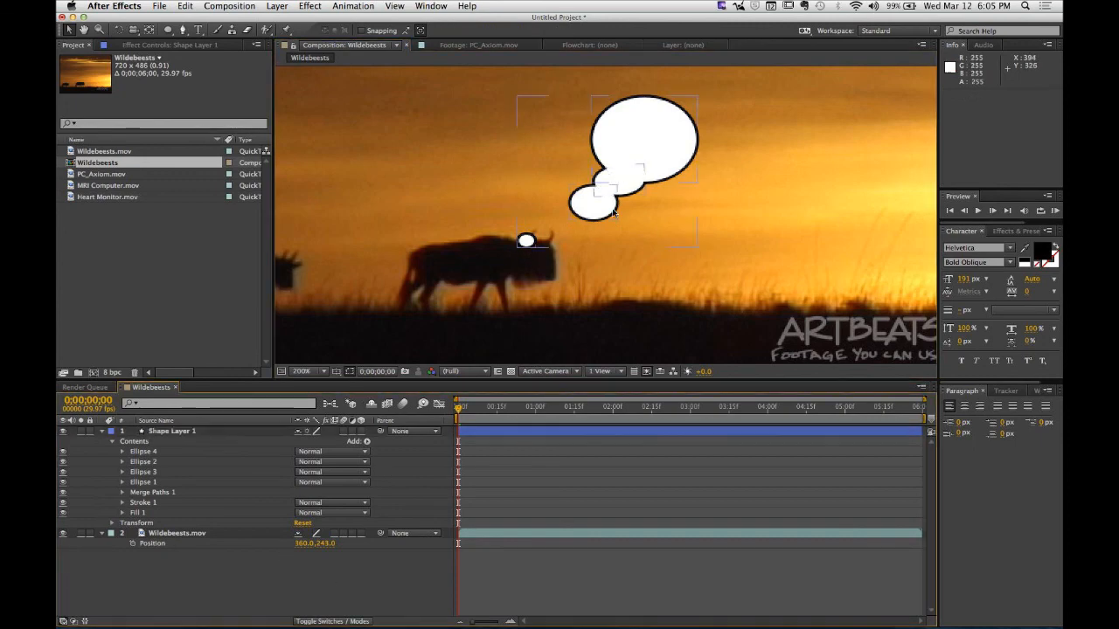
{"action": "left_click", "coordinate": [528, 239]}
{"action": "left_click", "coordinate": [184, 463]}
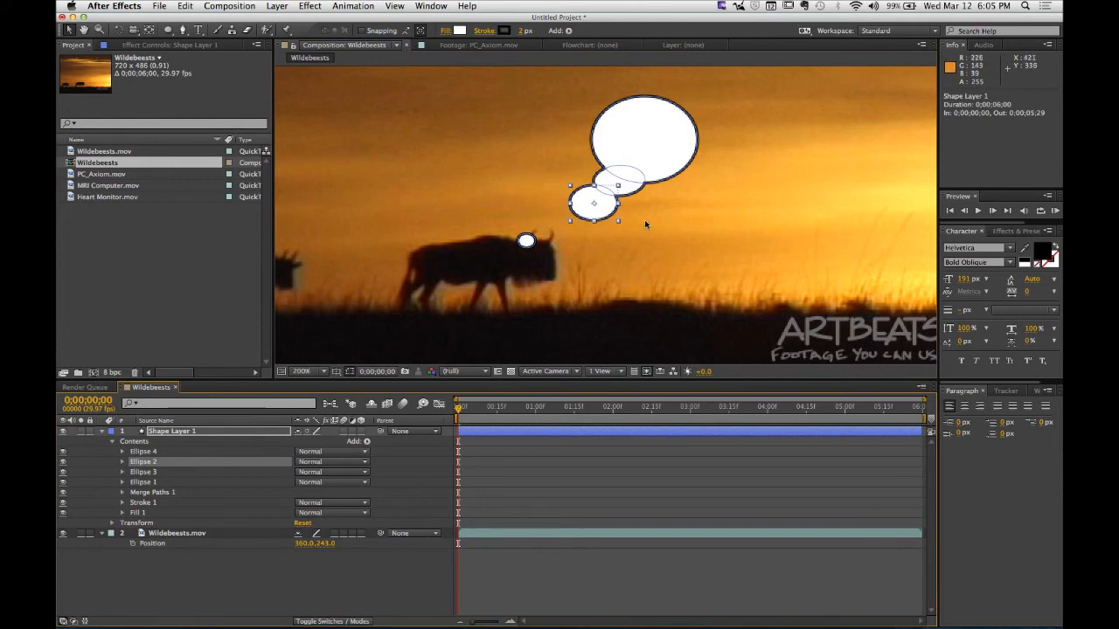
{"action": "left_click_drag", "start_coordinate": [611, 217], "coordinate": [591, 226]}
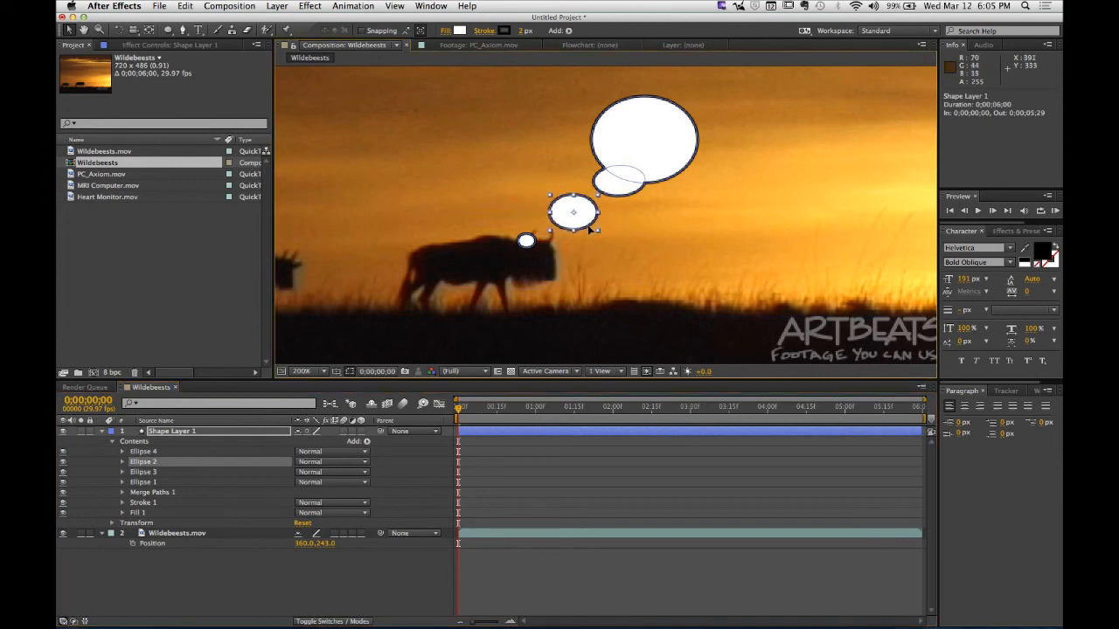
{"action": "left_click", "coordinate": [306, 602]}
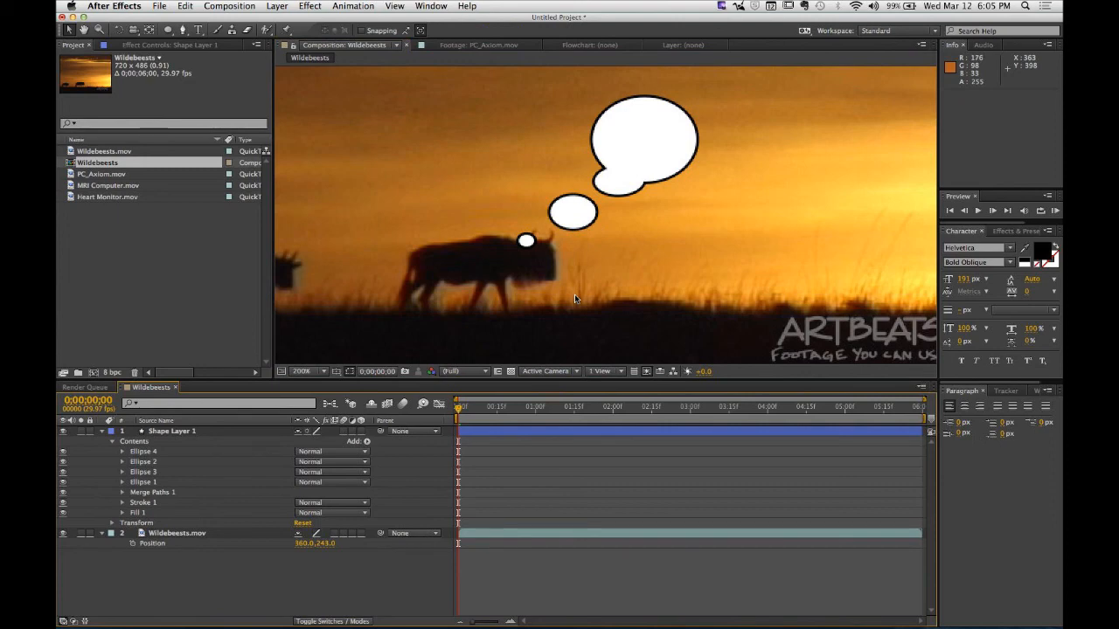
- Rename Shape Layer 1 as "Thawt Bubble"
{"action": "left_click", "coordinate": [174, 433]}
{"action": "left_click", "coordinate": [180, 434]}
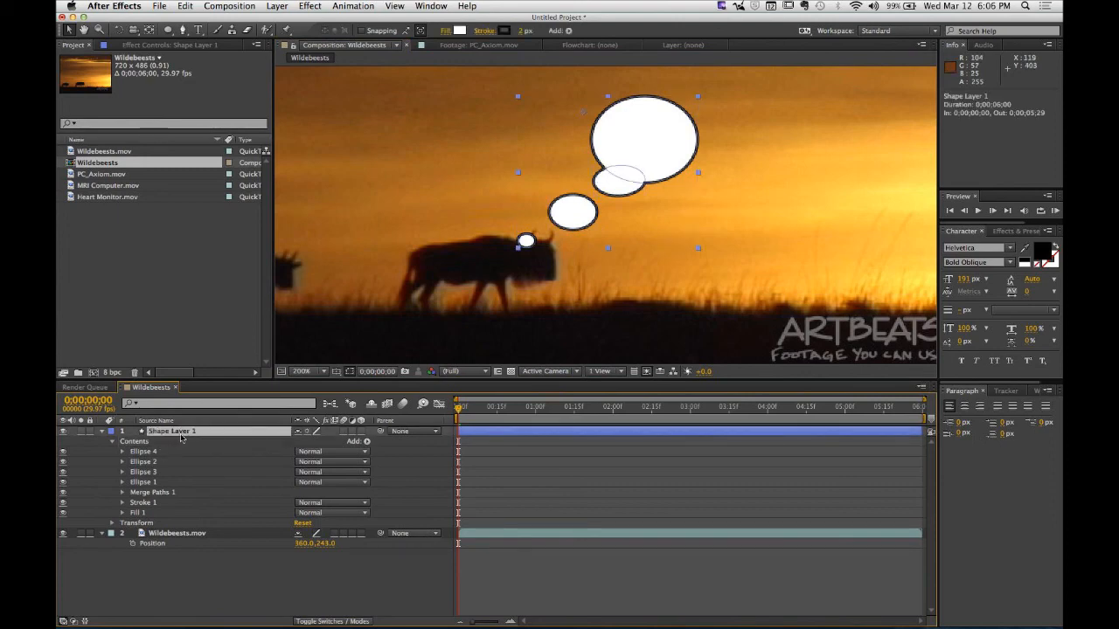
{"action": "key", "text": "Return"}
{"action": "type", "text": "Talk"}
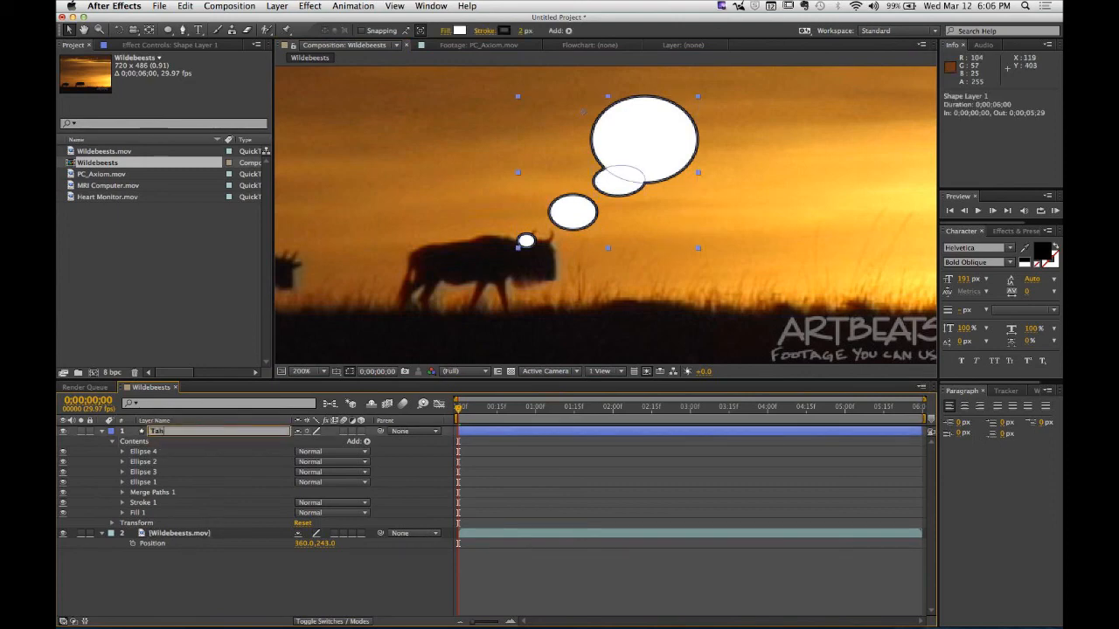
{"action": "key", "text": "BackSpace"}
{"action": "type", "text": "awt Bubble"}
{"action": "key", "text": "Return"}
{"action": "left_click", "coordinate": [173, 598]}
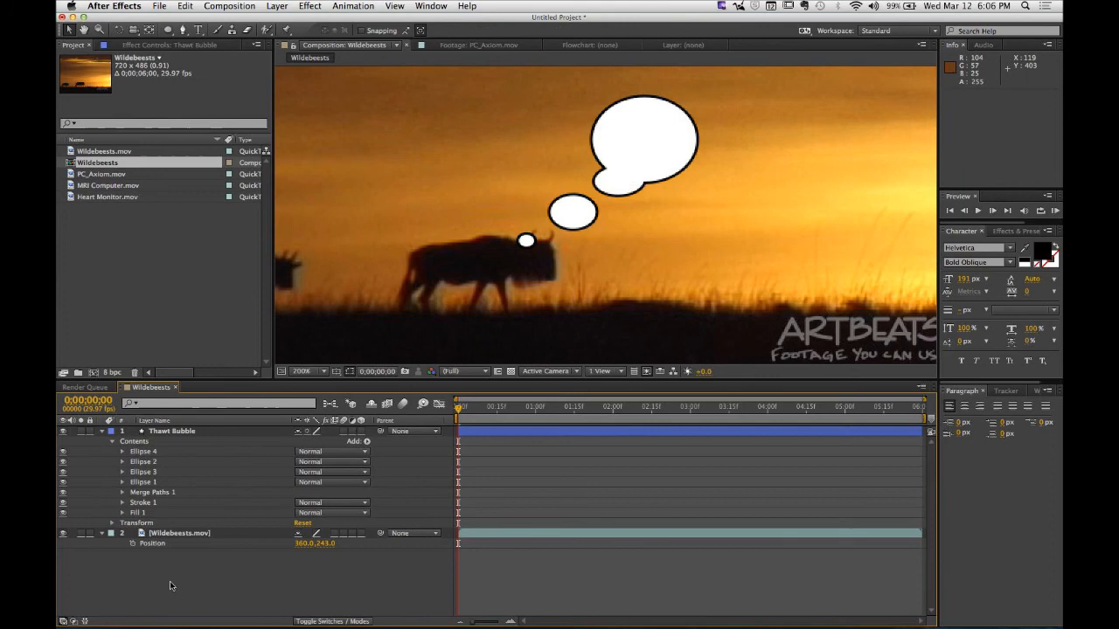
{"action": "left_click", "coordinate": [168, 433]}
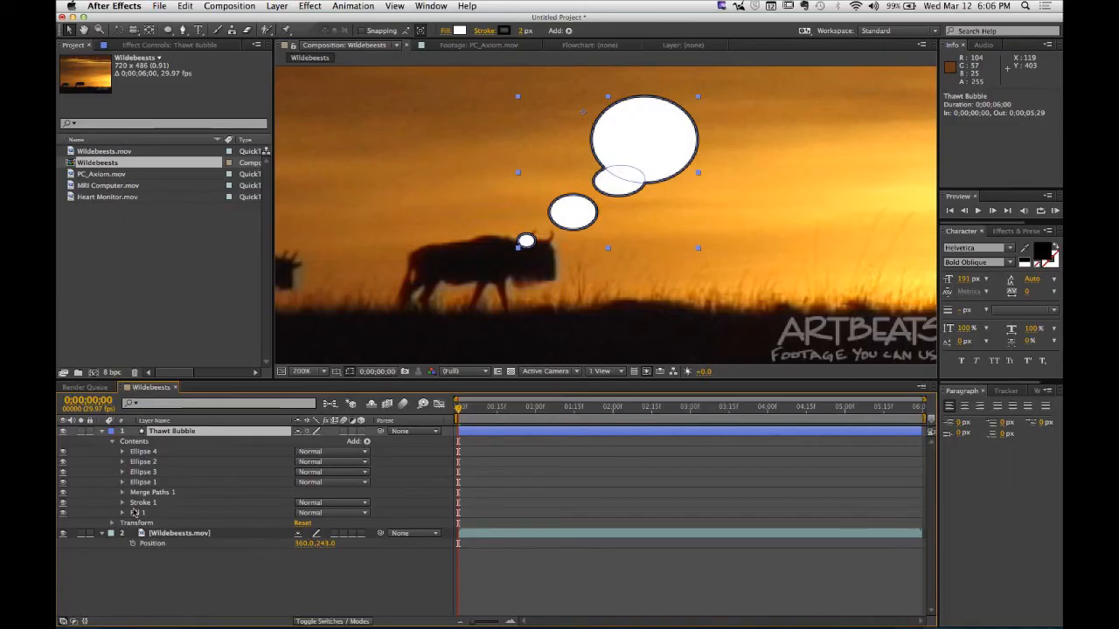
{"action": "left_click", "coordinate": [368, 443]}
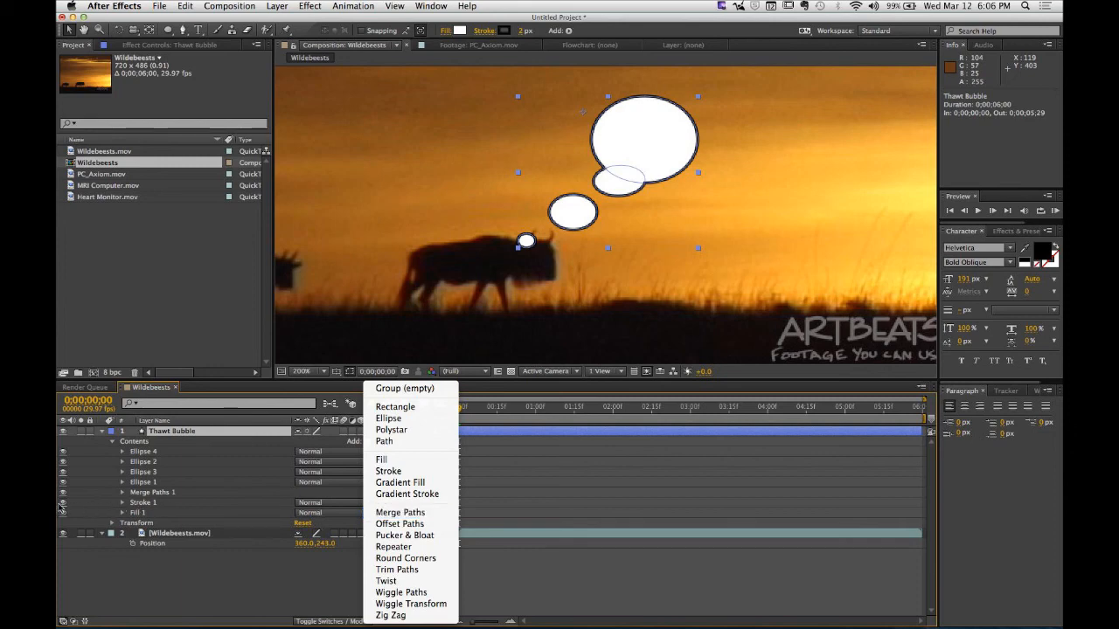
{"action": "left_click", "coordinate": [171, 434]}
{"action": "left_click", "coordinate": [138, 443]}
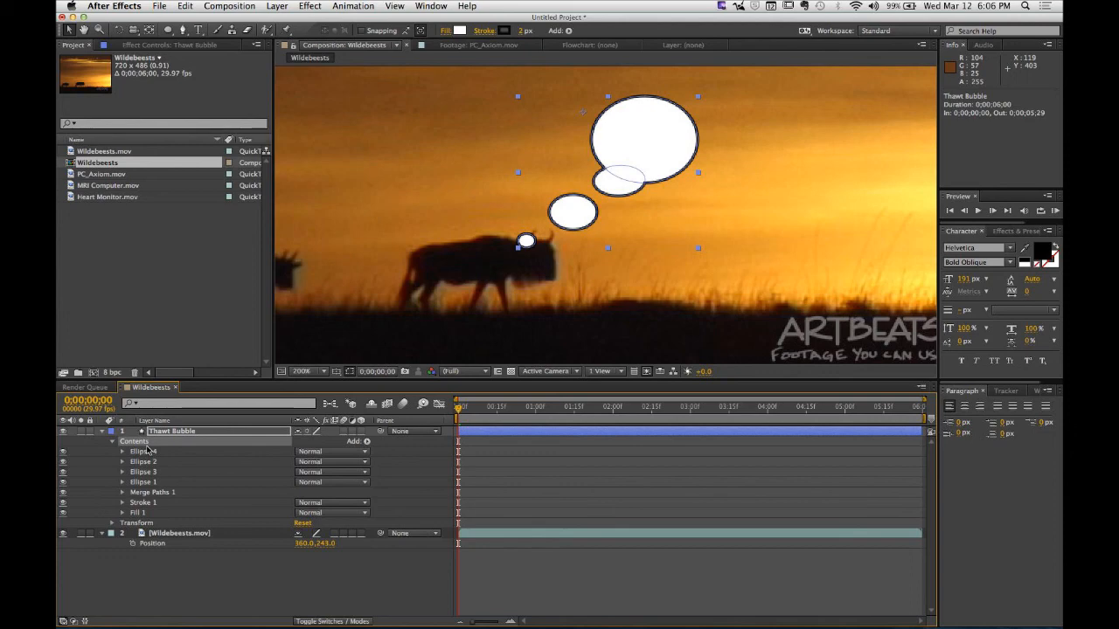
{"action": "left_click", "coordinate": [138, 513]}
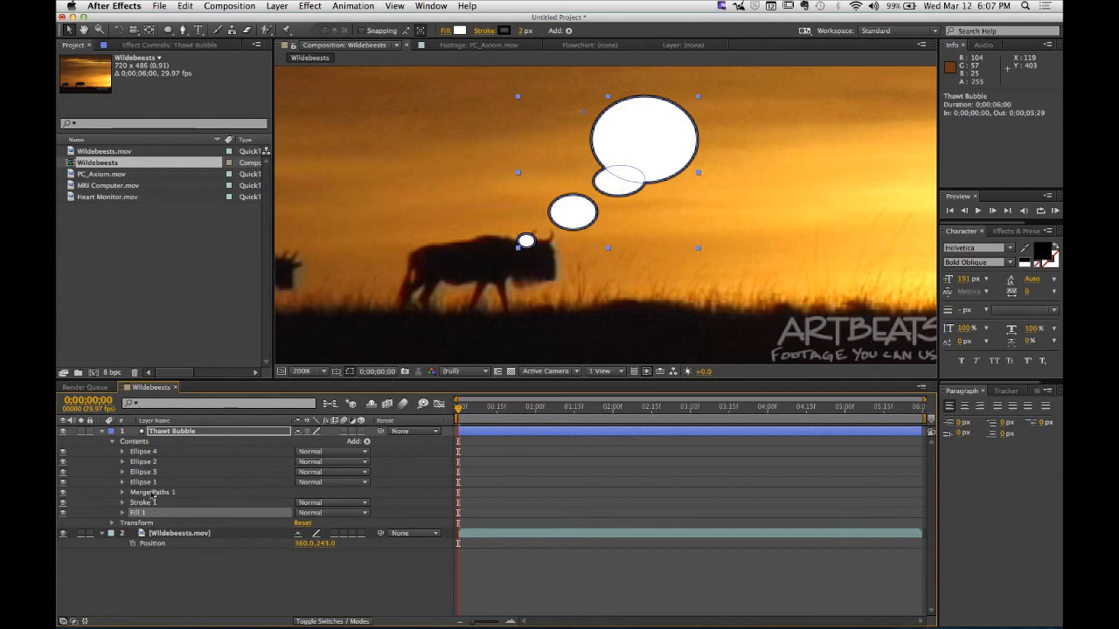
- Try Merge Paths 1 above all four ellipses and return it to its place directly below Ellipse 1
{"action": "left_click", "coordinate": [153, 494]}
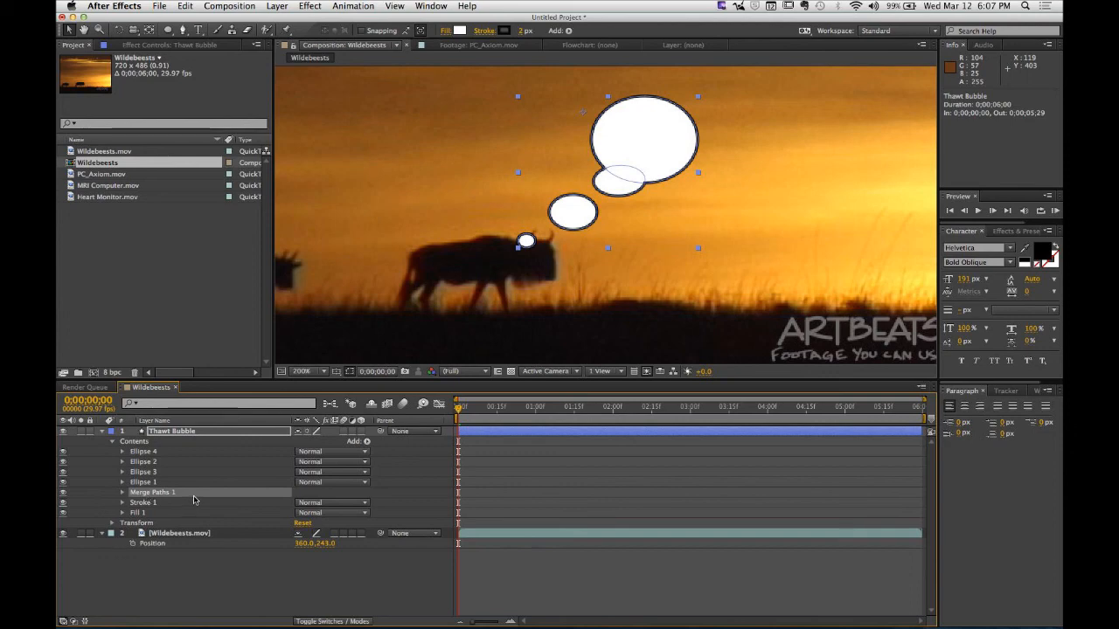
{"action": "left_click_drag", "start_coordinate": [156, 494], "coordinate": [154, 449]}
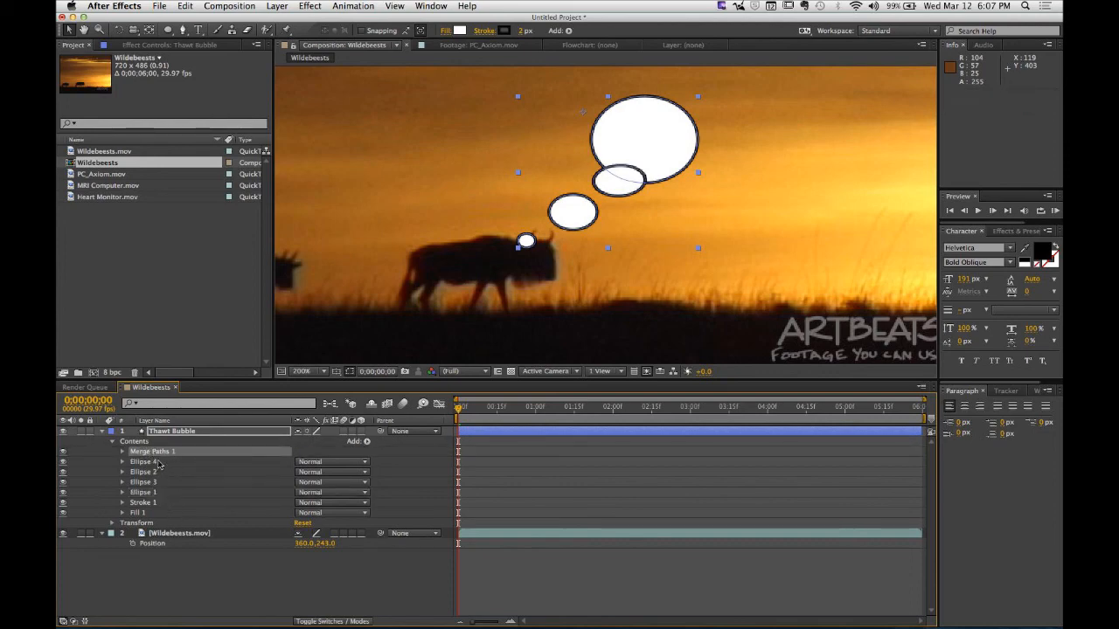
{"action": "left_click_drag", "start_coordinate": [166, 453], "coordinate": [162, 503]}
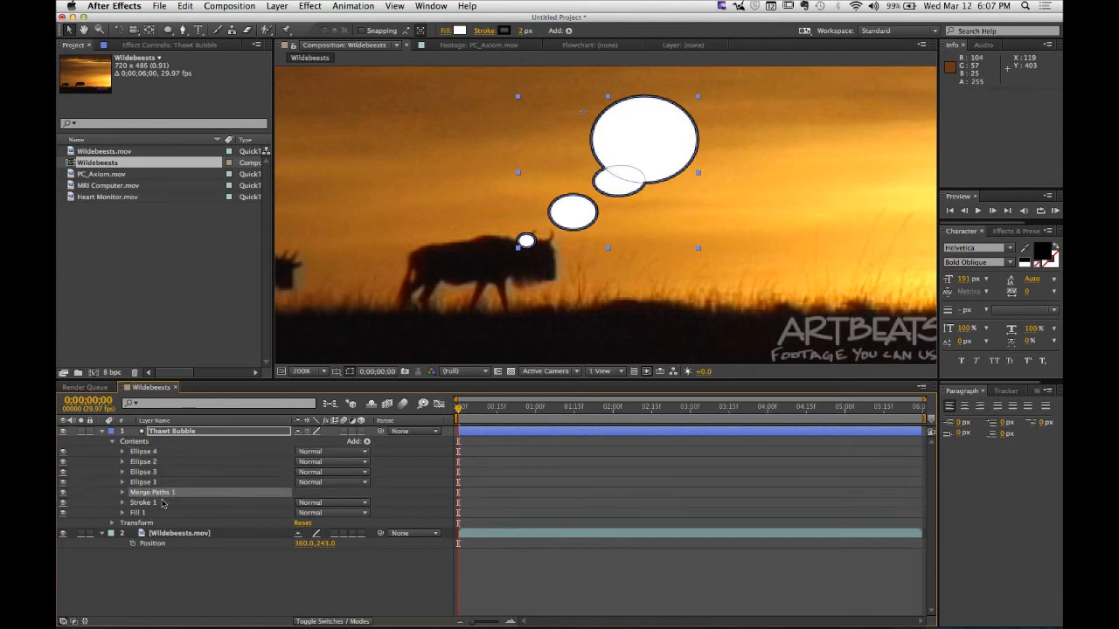
{"action": "left_click", "coordinate": [214, 572]}
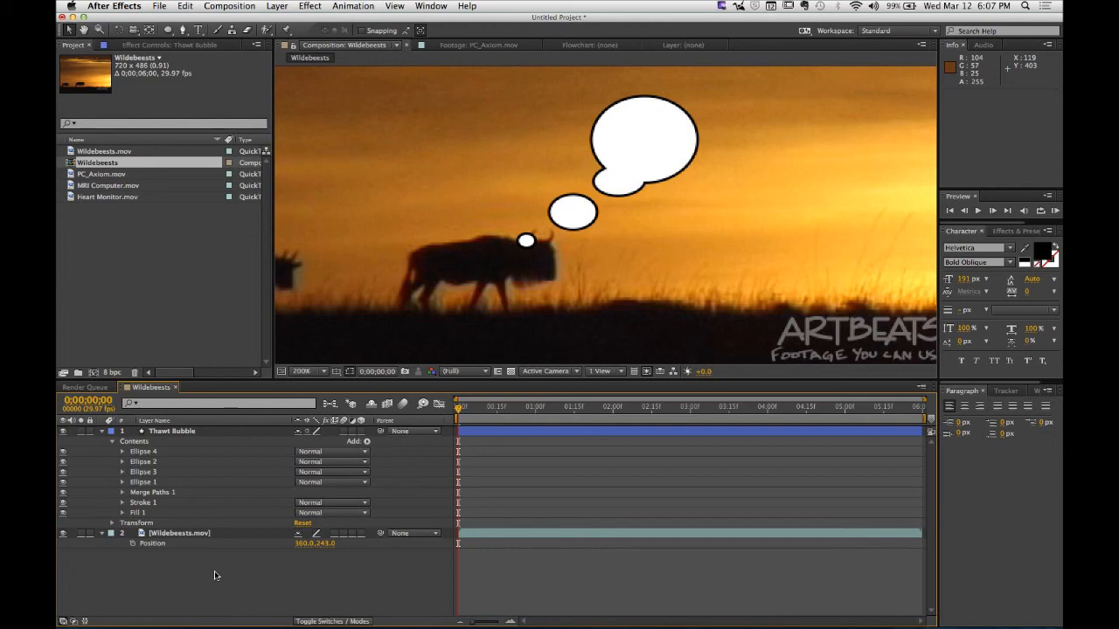
- Collapse the Thawt Bubble layer's properties and deselect the layer
{"action": "left_click", "coordinate": [101, 437]}
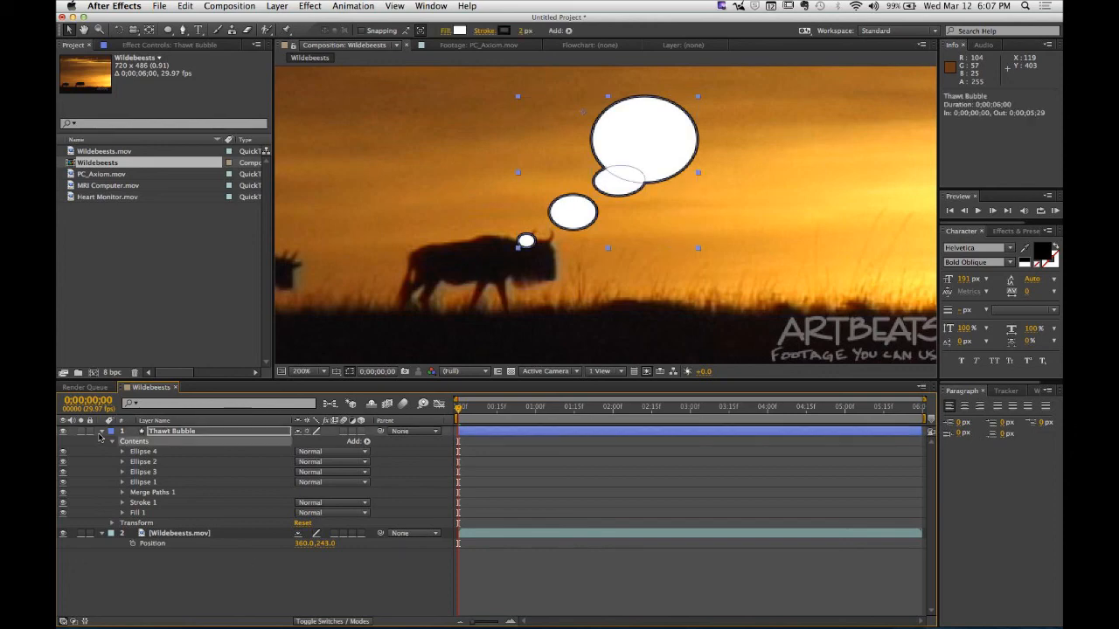
{"action": "left_click", "coordinate": [101, 432]}
{"action": "left_click", "coordinate": [183, 537]}
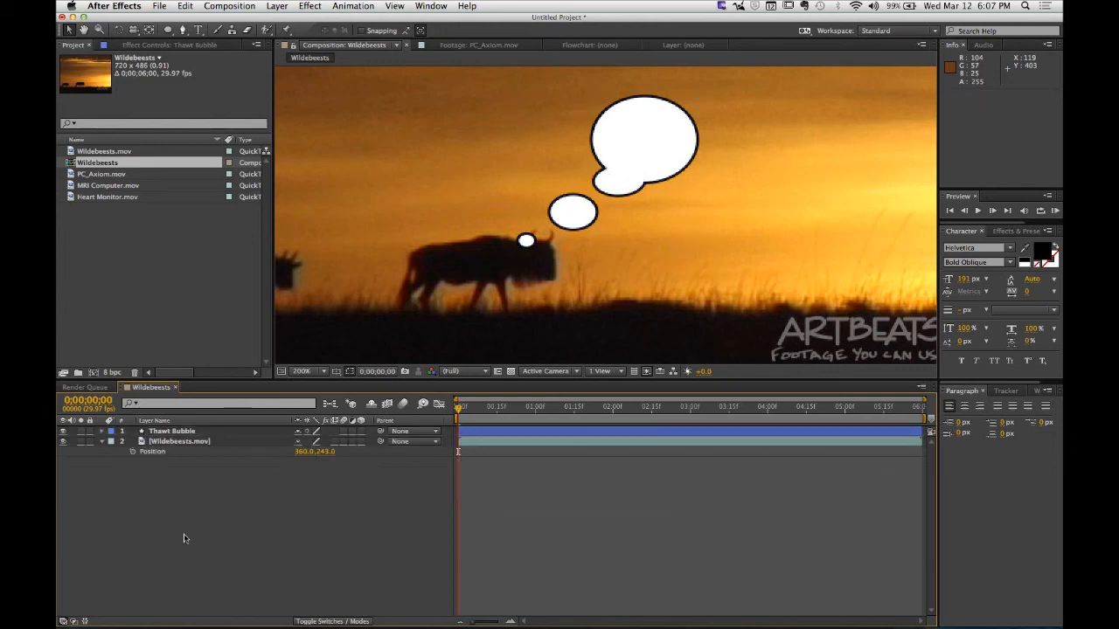
- Add a text layer reading "Huh?" starting inside the large thought bubble
{"action": "left_click", "coordinate": [200, 30]}
{"action": "left_click", "coordinate": [623, 144]}
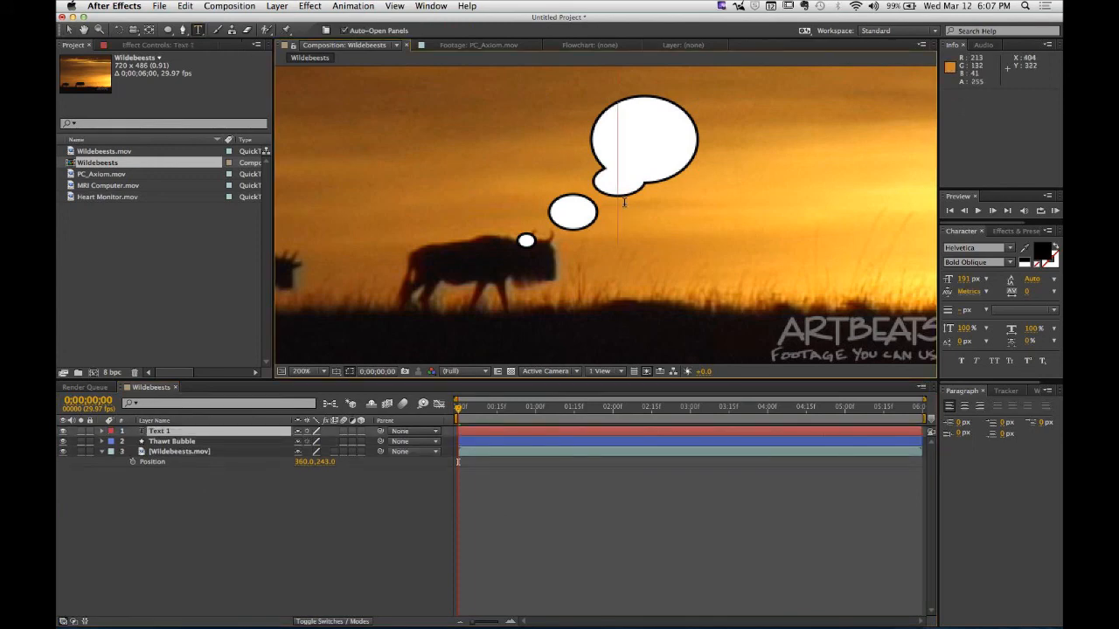
{"action": "type", "text": "Hu"}
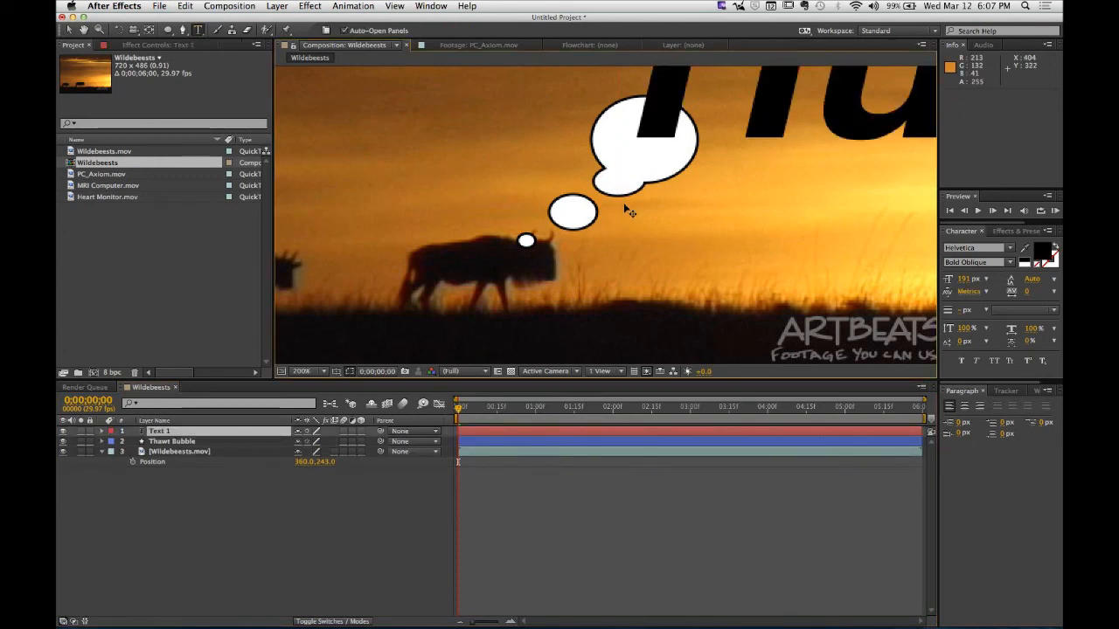
- Reduce the "Huh?" text to 34 px and move it left and down within the large bubble to 382.5, 278.5
{"action": "key", "text": "super+a"}
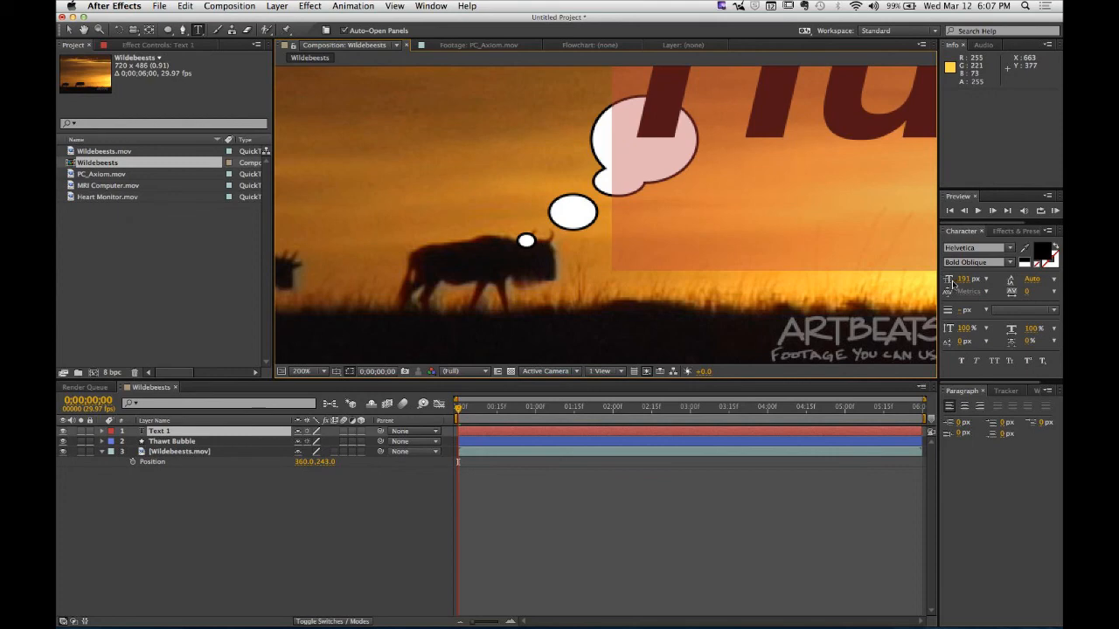
{"action": "left_click_drag", "start_coordinate": [962, 281], "coordinate": [866, 279]}
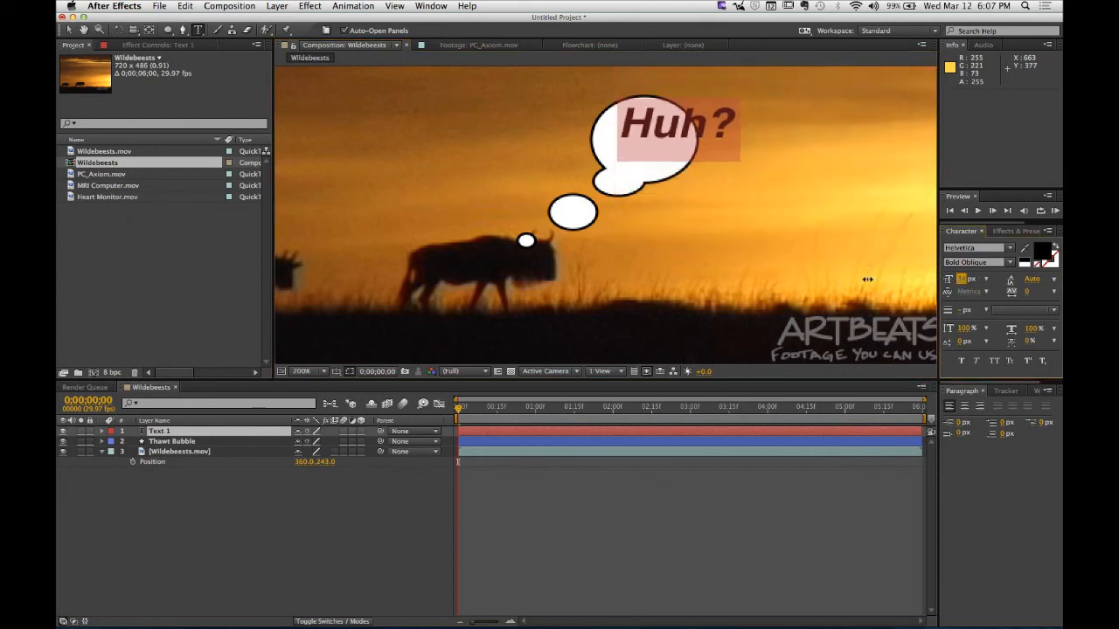
{"action": "left_click", "coordinate": [69, 30]}
{"action": "left_click_drag", "start_coordinate": [664, 125], "coordinate": [645, 142]}
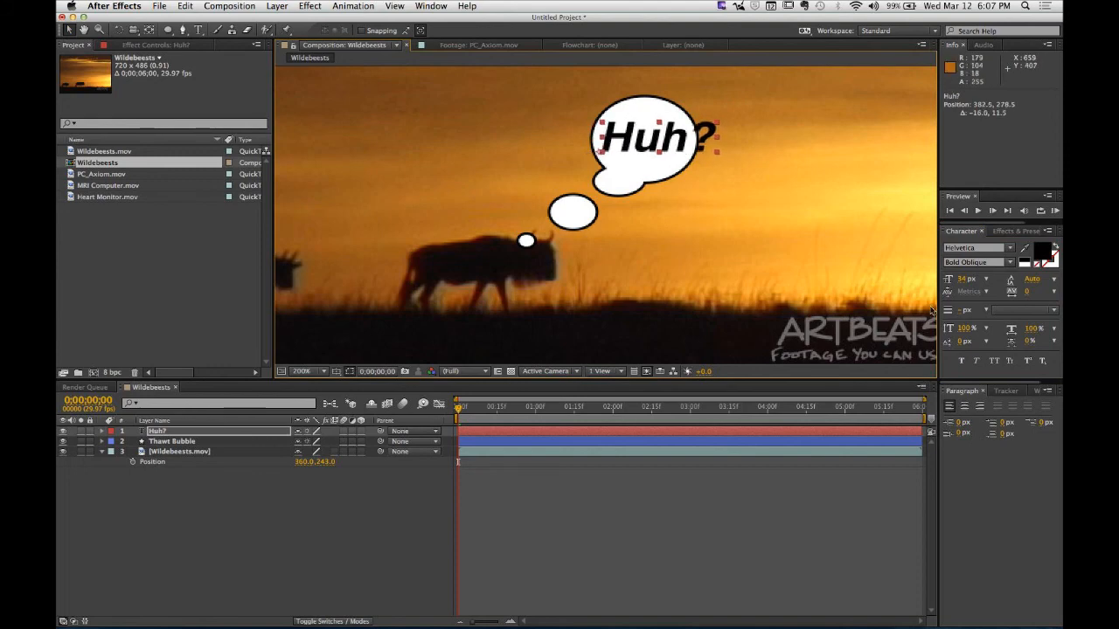
- Reduce the "Huh?" text to 27 px so it fits inside the large bubble, and leave all layers deselected
{"action": "left_click_drag", "start_coordinate": [962, 280], "coordinate": [959, 280]}
{"action": "left_click", "coordinate": [342, 531]}
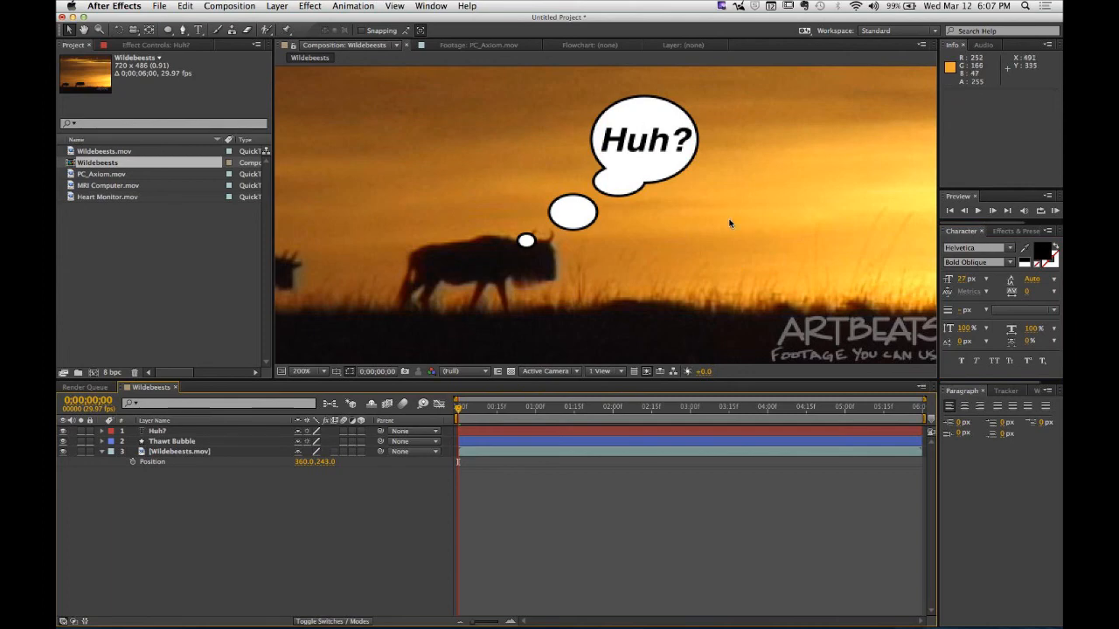
{"action": "scroll", "coordinate": [728, 218], "scroll_direction": "up", "scroll_amount": 1}
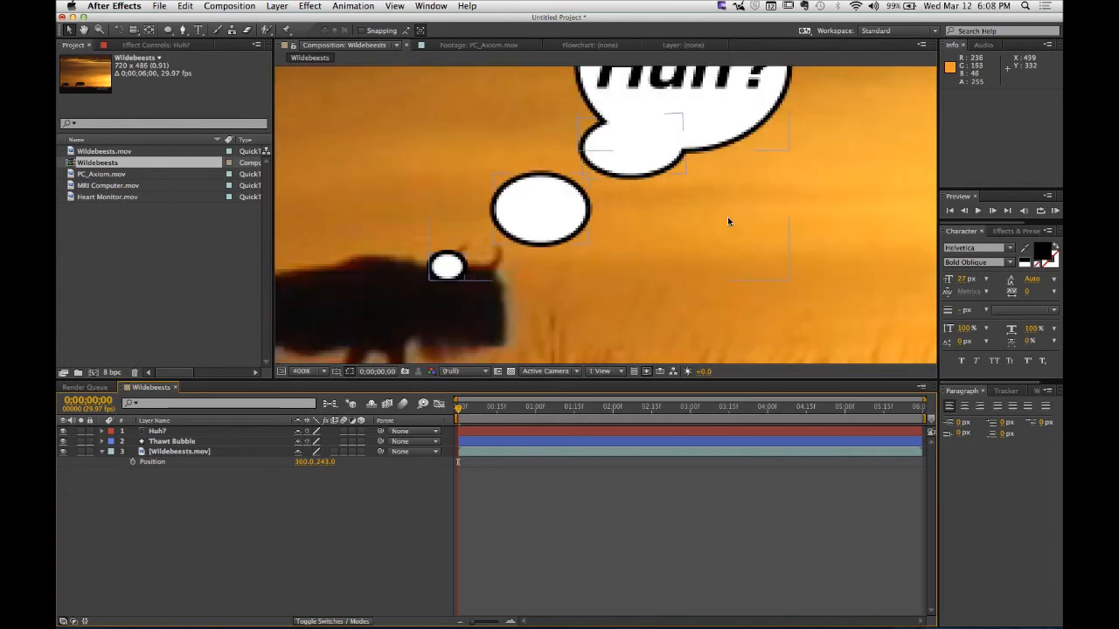
{"action": "scroll", "coordinate": [530, 258], "scroll_direction": "down", "scroll_amount": 2}
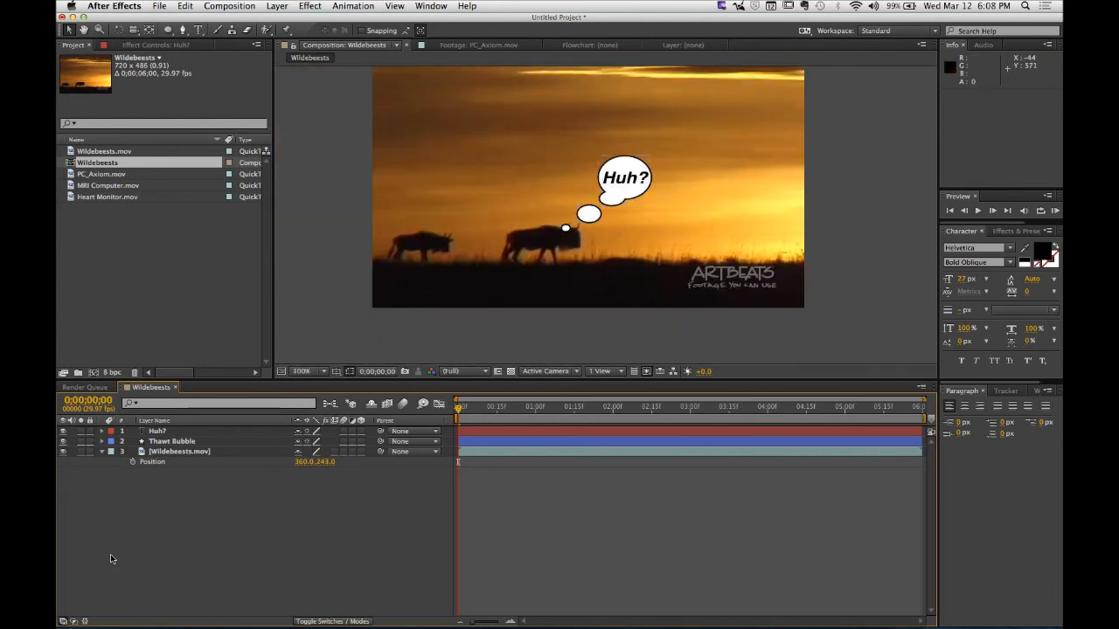
{"action": "left_click", "coordinate": [170, 440]}
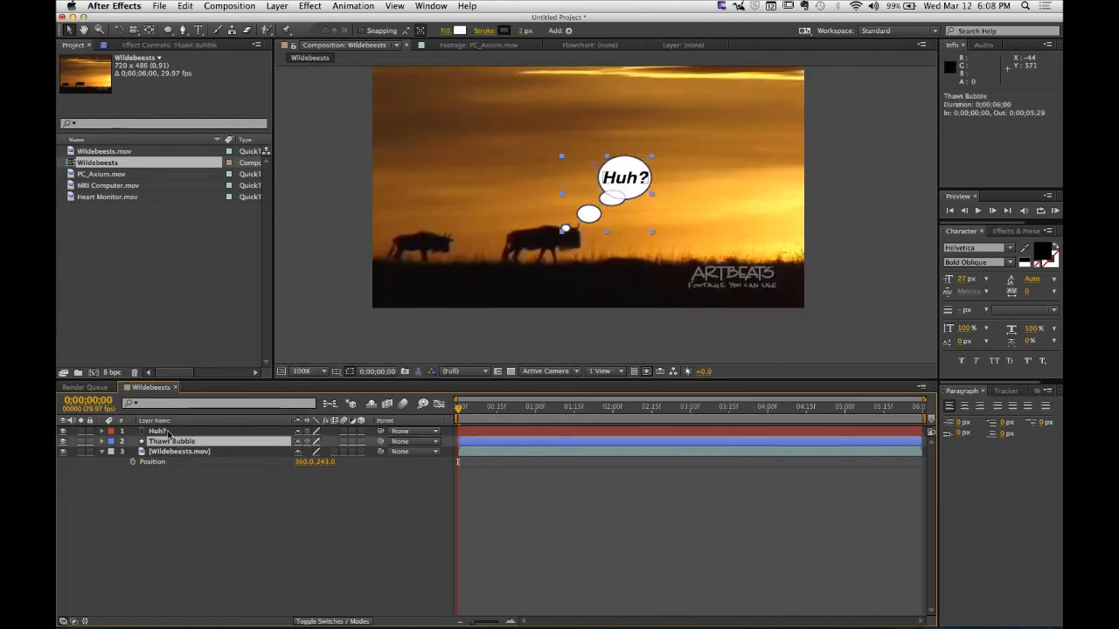
{"action": "left_click", "coordinate": [170, 496]}
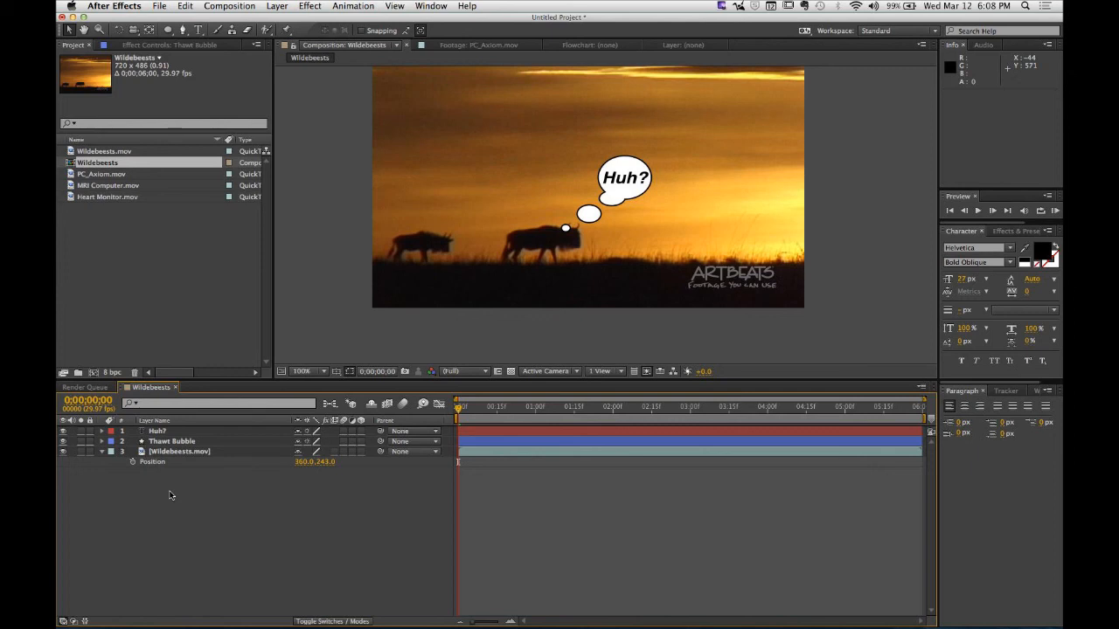
- Open the Wildebeests.mov layer in its own viewer and start a Track Motion tracker on it
{"action": "double_click", "coordinate": [180, 450]}
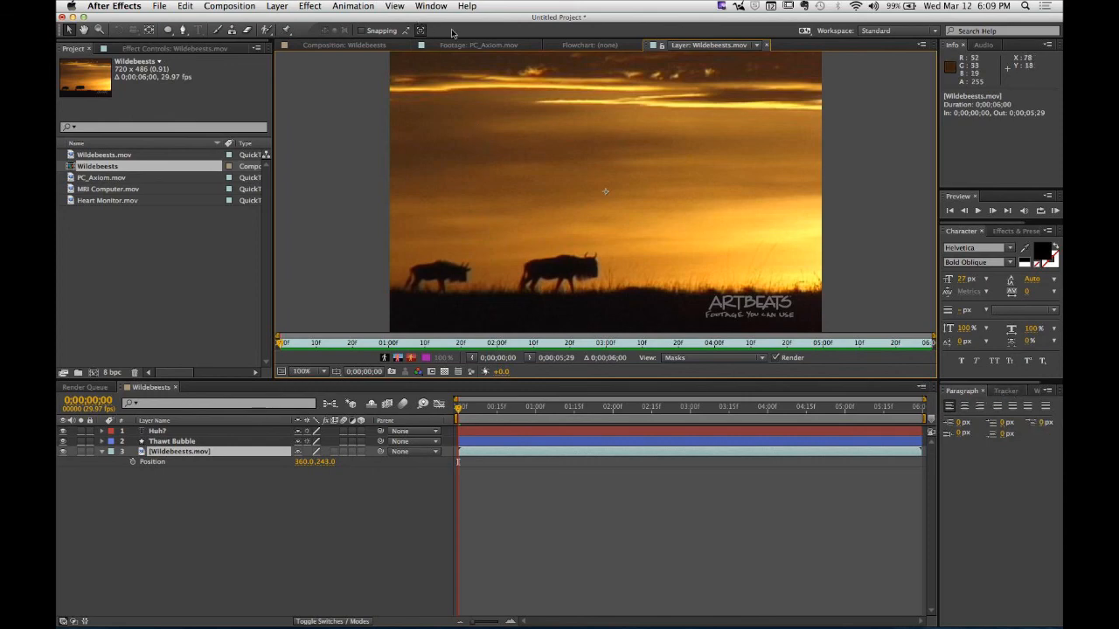
{"action": "left_click", "coordinate": [431, 6]}
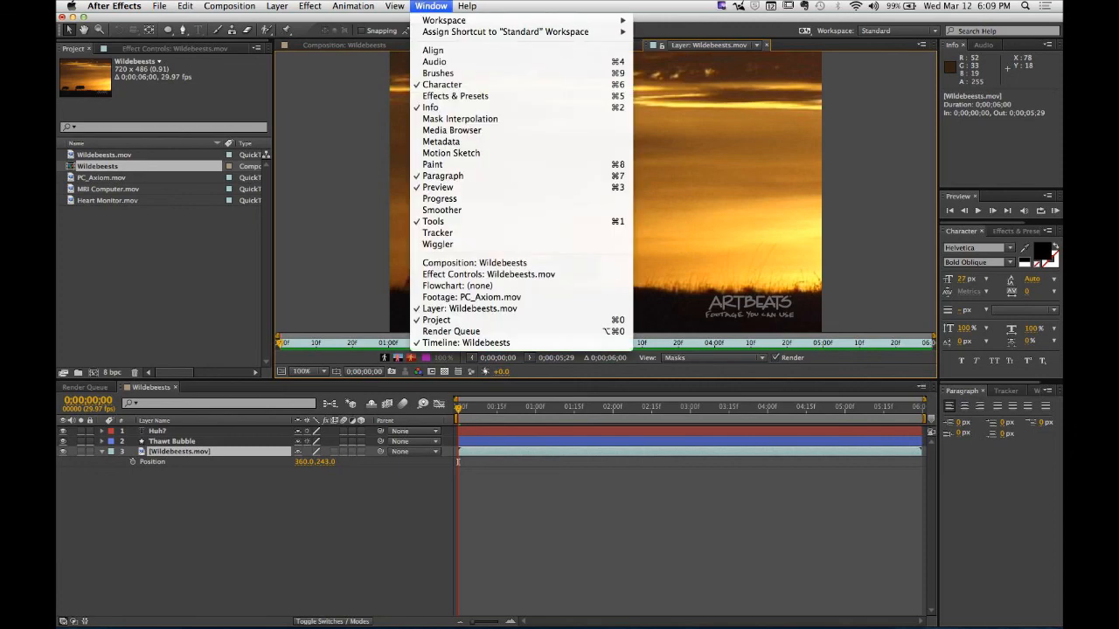
{"action": "left_click", "coordinate": [447, 234]}
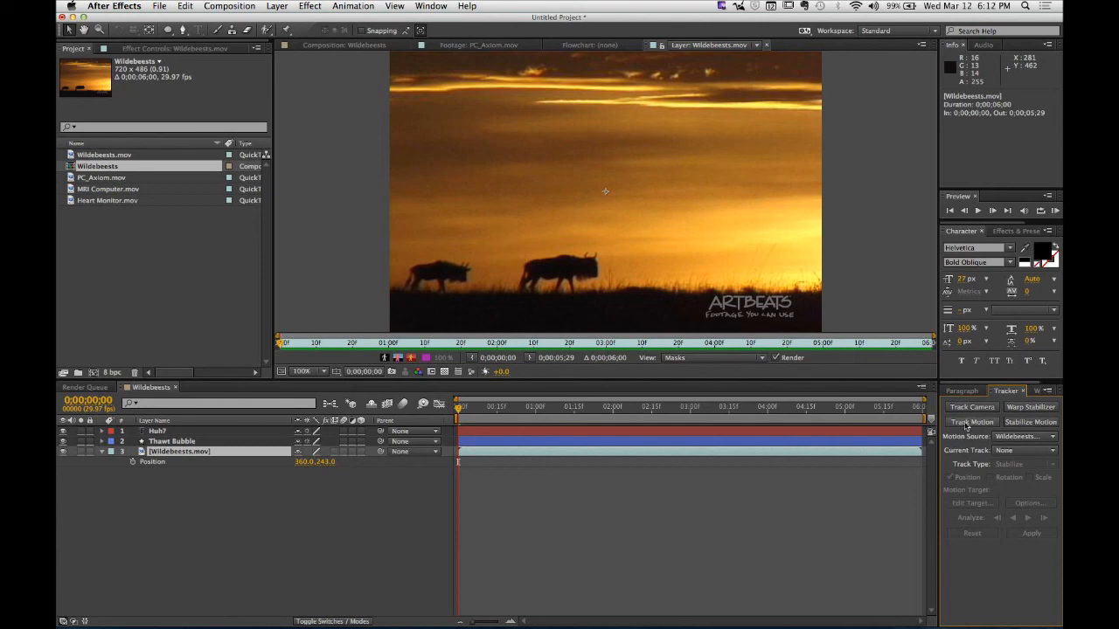
{"action": "left_click", "coordinate": [970, 423]}
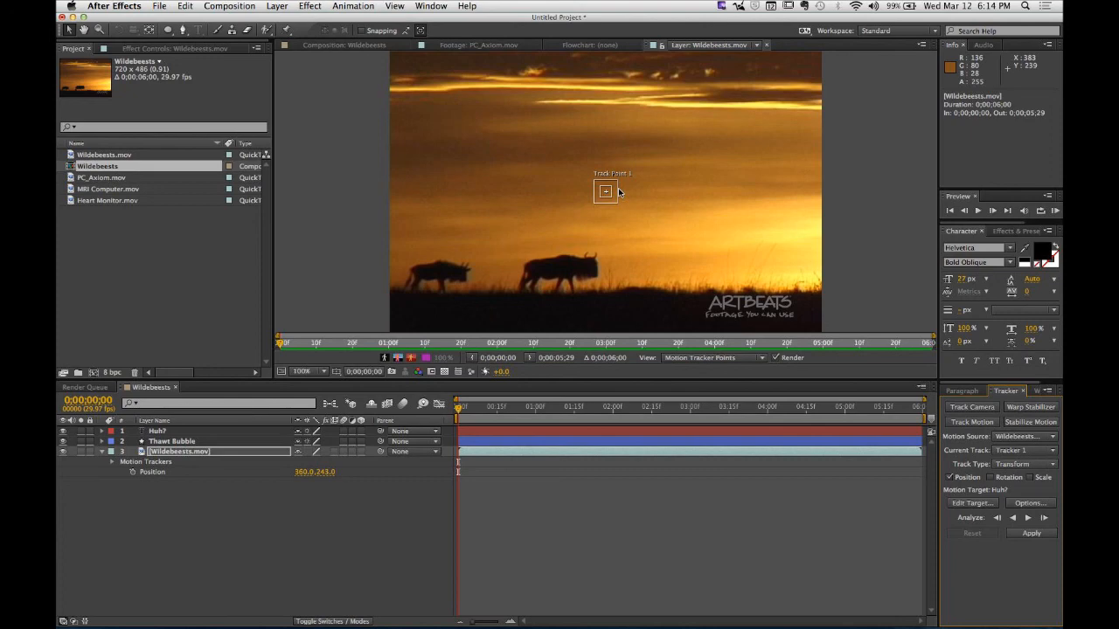
- Place Track Point 1 on the front horn of the front wildebeest
{"action": "left_click", "coordinate": [606, 193]}
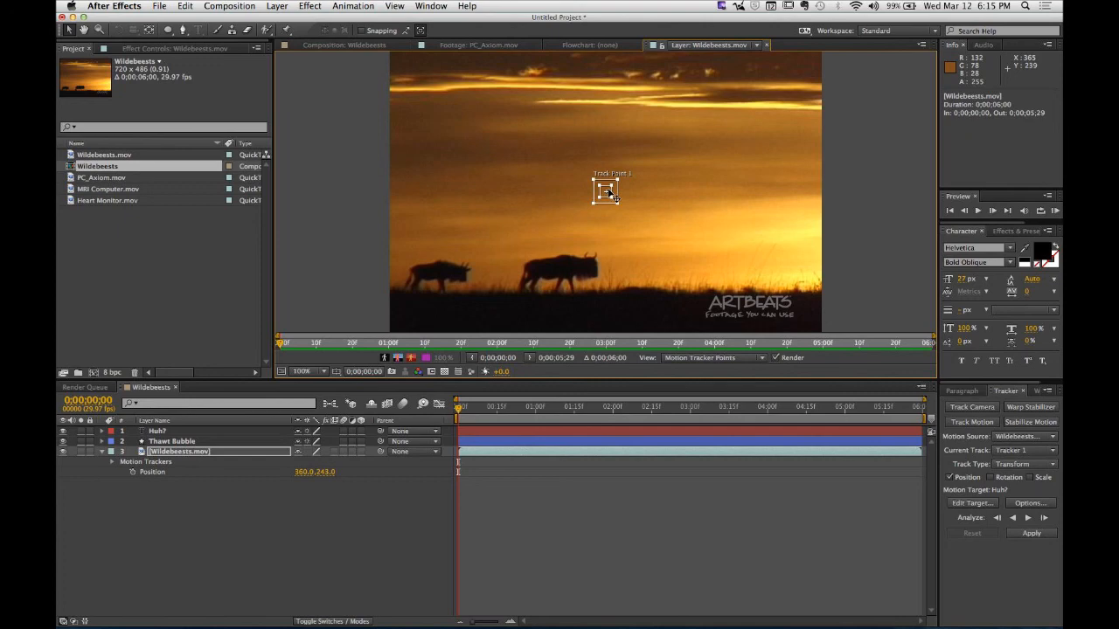
{"action": "left_click_drag", "start_coordinate": [610, 194], "coordinate": [599, 253]}
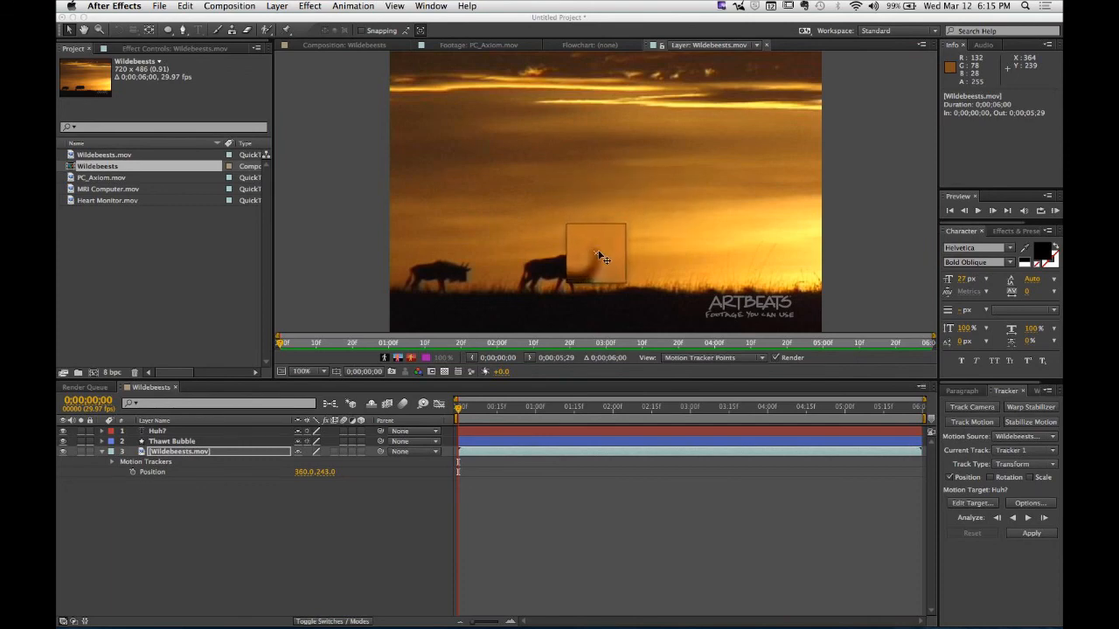
{"action": "mouse_move", "coordinate": [601, 257]}
{"action": "left_mouse_down"}
{"action": "mouse_move", "coordinate": [577, 262]}
{"action": "mouse_move", "coordinate": [592, 248]}
{"action": "mouse_move", "coordinate": [603, 253]}
{"action": "mouse_move", "coordinate": [551, 255]}
{"action": "mouse_move", "coordinate": [594, 253]}
{"action": "left_mouse_up"}
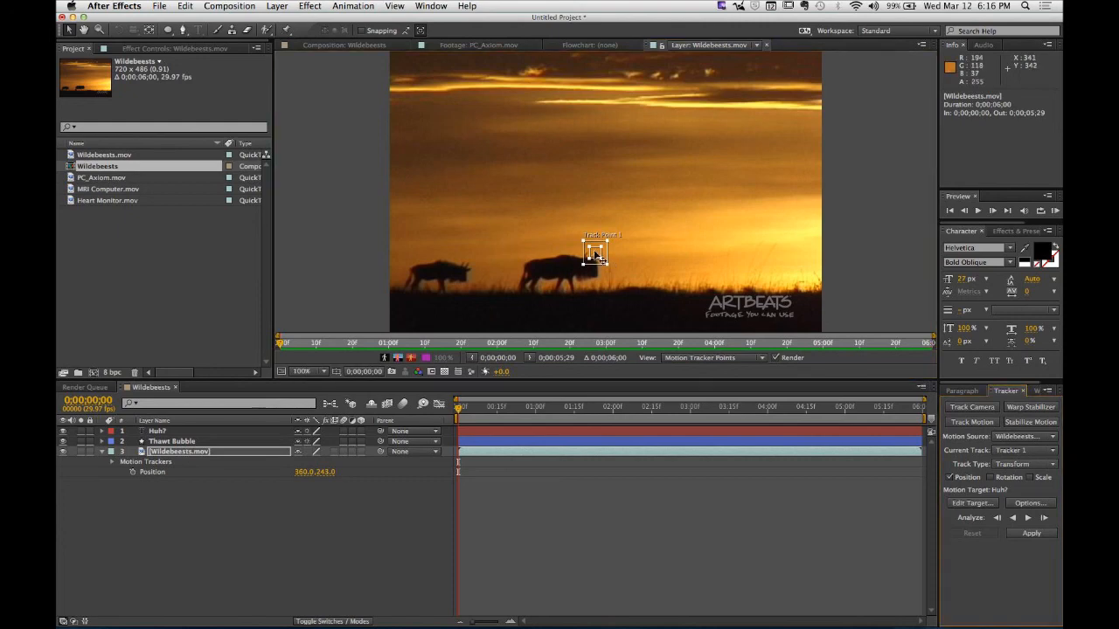
{"action": "left_click_drag", "start_coordinate": [595, 255], "coordinate": [595, 256]}
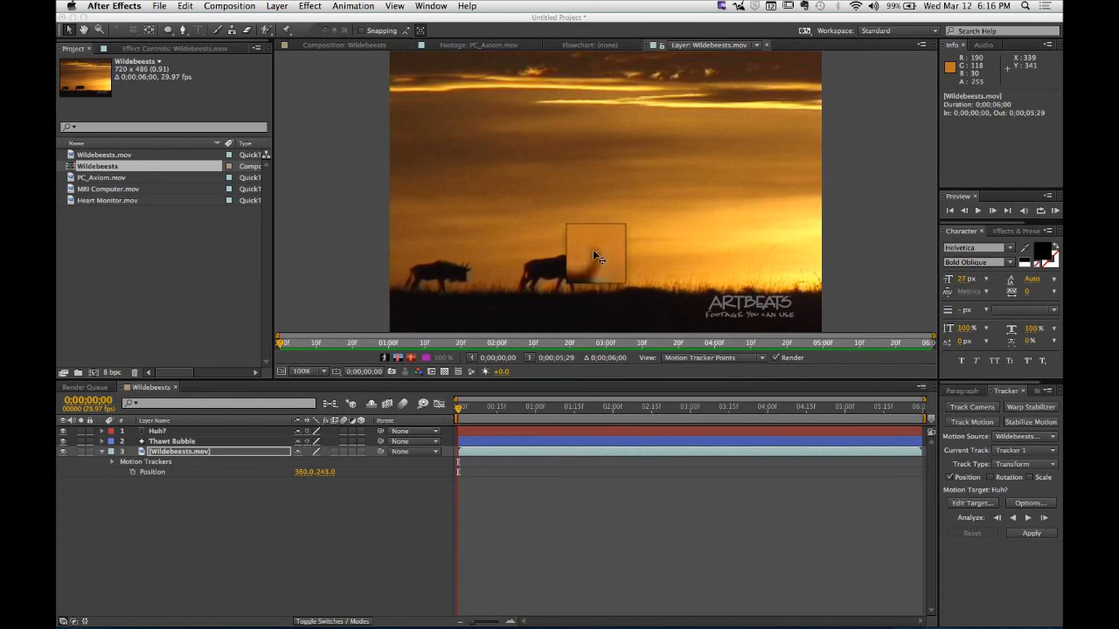
{"action": "left_click_drag", "start_coordinate": [594, 255], "coordinate": [594, 251]}
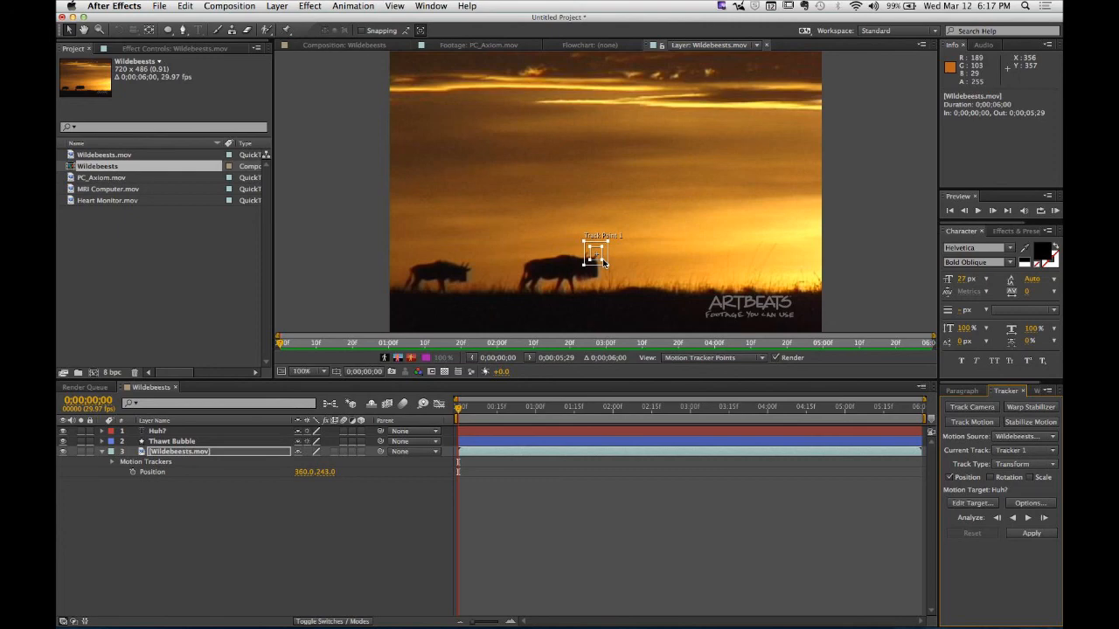
- Enlarge Track Point 1's search region slightly and shrink its feature region around the front horn
{"action": "key", "text": "period"}
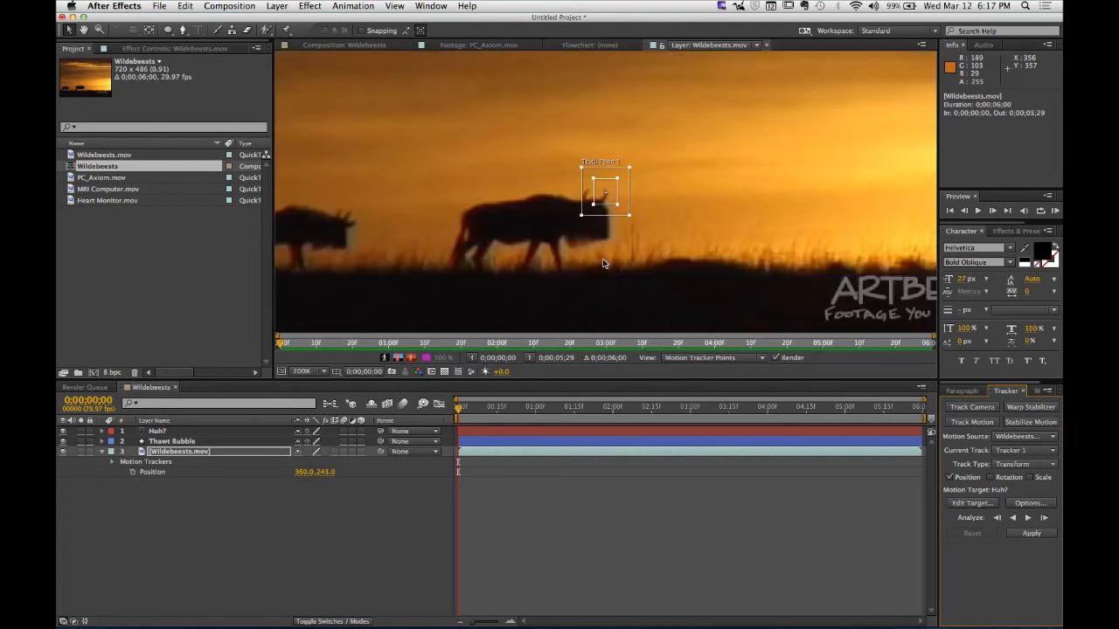
{"action": "key", "text": "comma"}
{"action": "key", "text": "comma"}
{"action": "key", "text": "comma"}
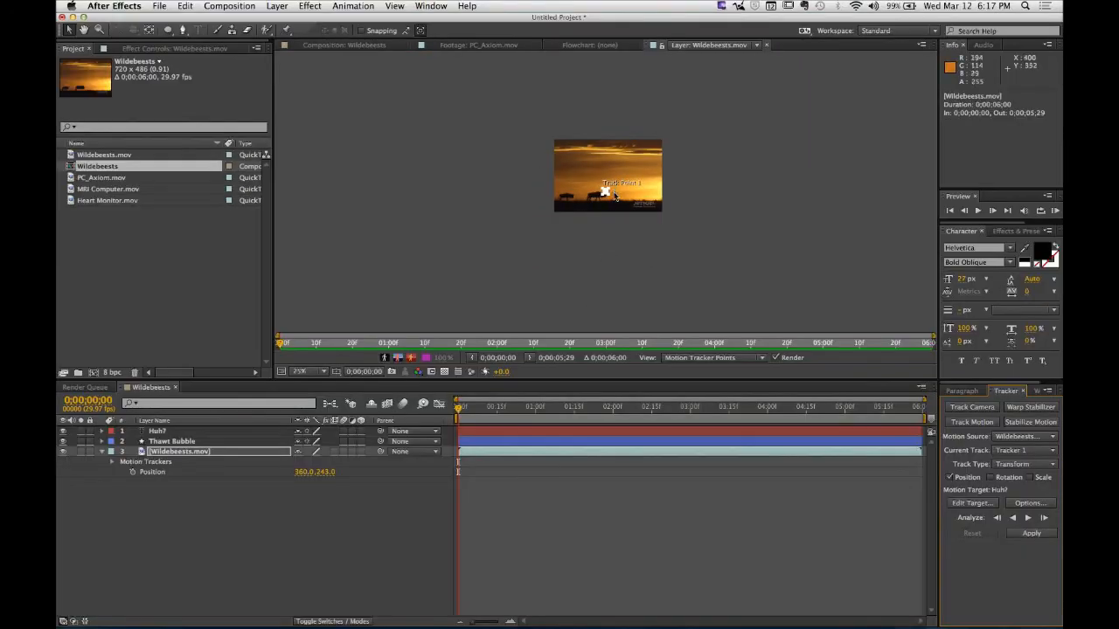
{"action": "scroll", "coordinate": [607, 203], "scroll_direction": "up", "scroll_amount": 7}
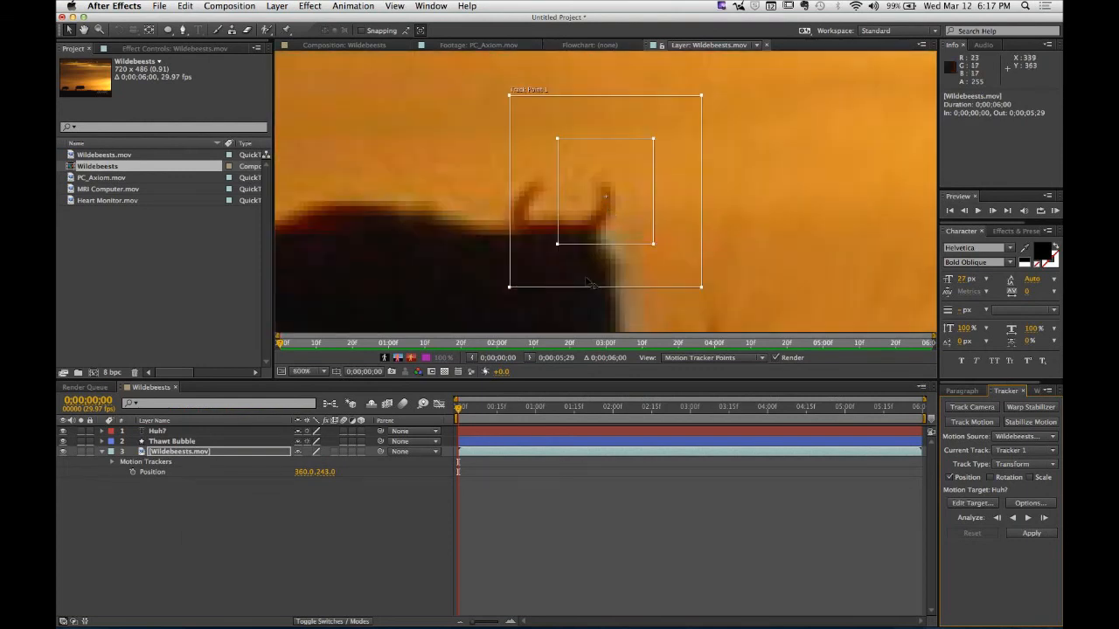
{"action": "mouse_move", "coordinate": [702, 288]}
{"action": "left_mouse_down"}
{"action": "mouse_move", "coordinate": [650, 301]}
{"action": "mouse_move", "coordinate": [712, 316]}
{"action": "mouse_move", "coordinate": [703, 302]}
{"action": "left_mouse_up"}
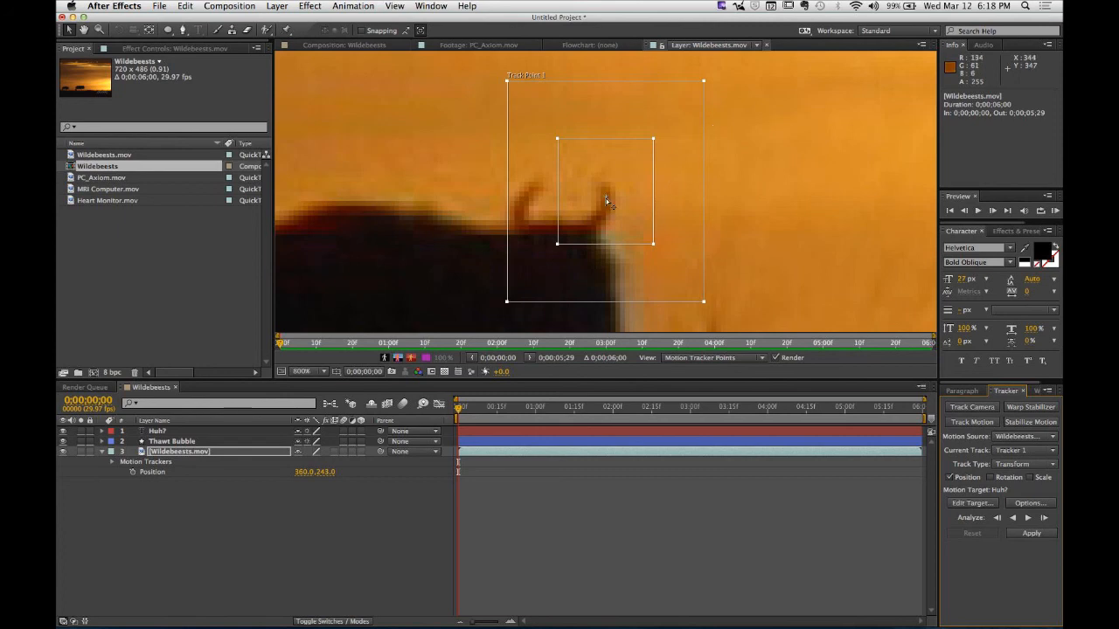
{"action": "left_click_drag", "start_coordinate": [625, 205], "coordinate": [624, 208]}
{"action": "left_click_drag", "start_coordinate": [557, 145], "coordinate": [569, 163]}
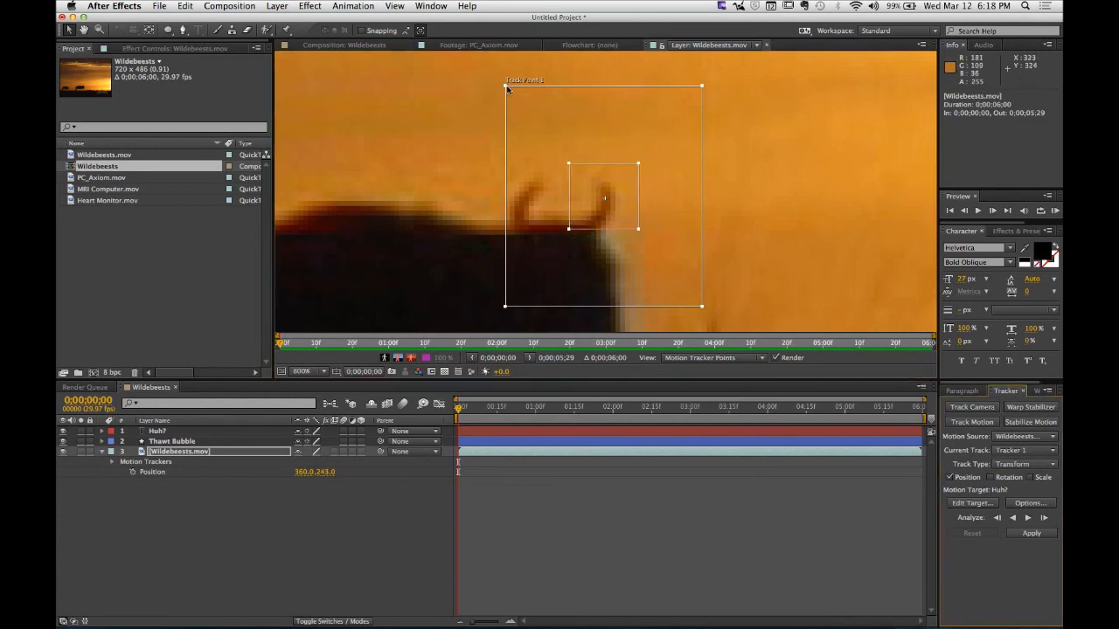
- Tighten Track Point 1's feature region around the horn and reduce its search region to a narrow margin outside it
{"action": "mouse_move", "coordinate": [505, 85]}
{"action": "left_mouse_down"}
{"action": "mouse_move", "coordinate": [512, 116]}
{"action": "mouse_move", "coordinate": [500, 105]}
{"action": "left_mouse_up"}
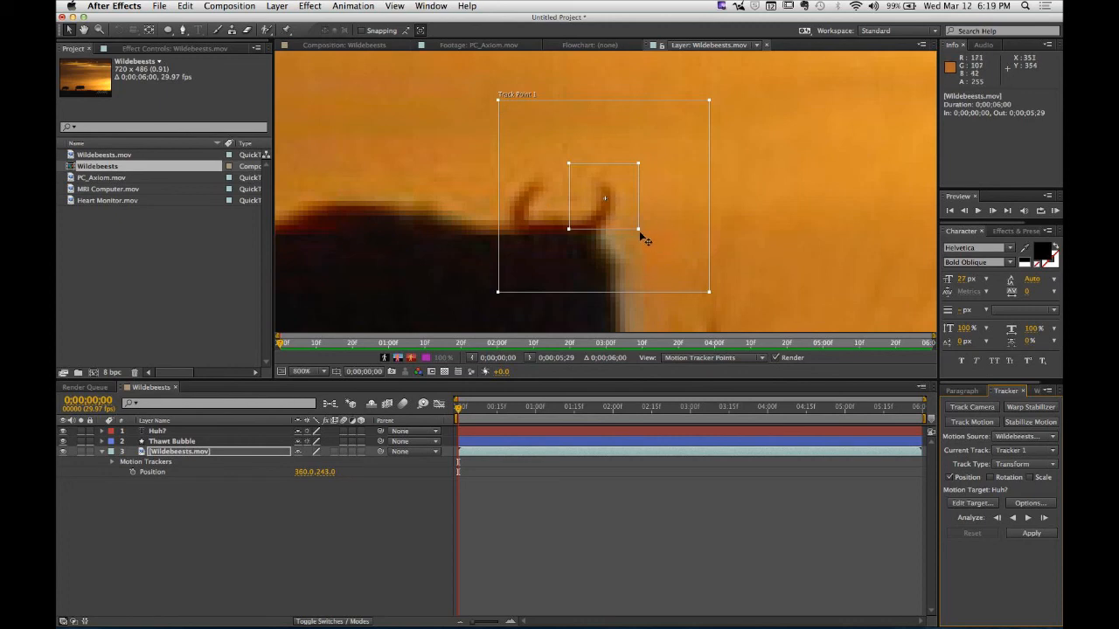
{"action": "left_click_drag", "start_coordinate": [639, 235], "coordinate": [611, 211]}
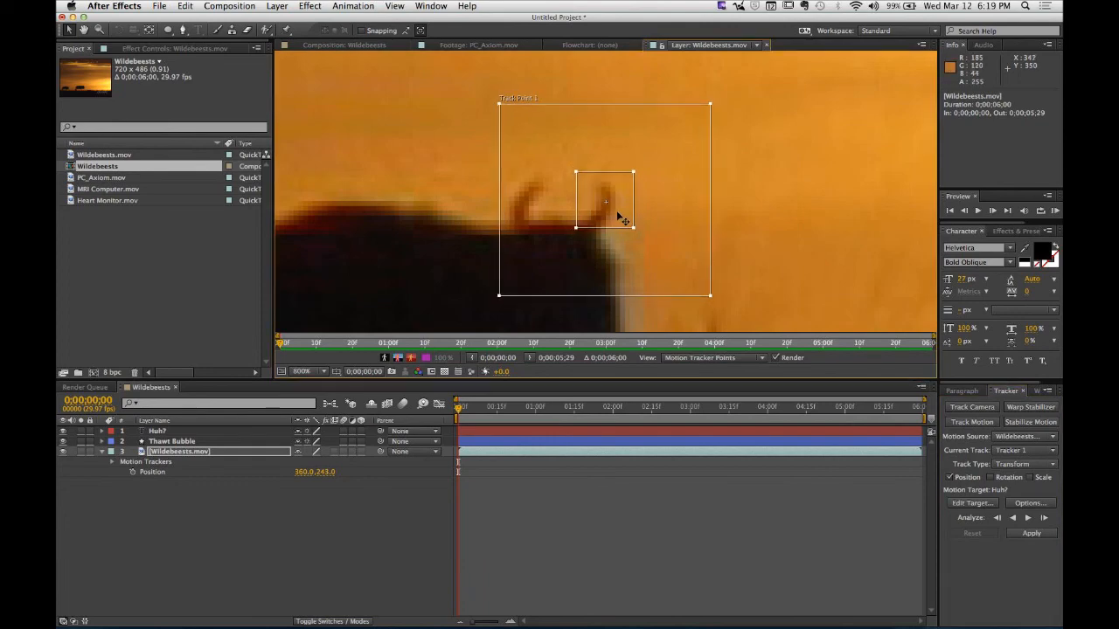
{"action": "left_click_drag", "start_coordinate": [709, 104], "coordinate": [717, 145]}
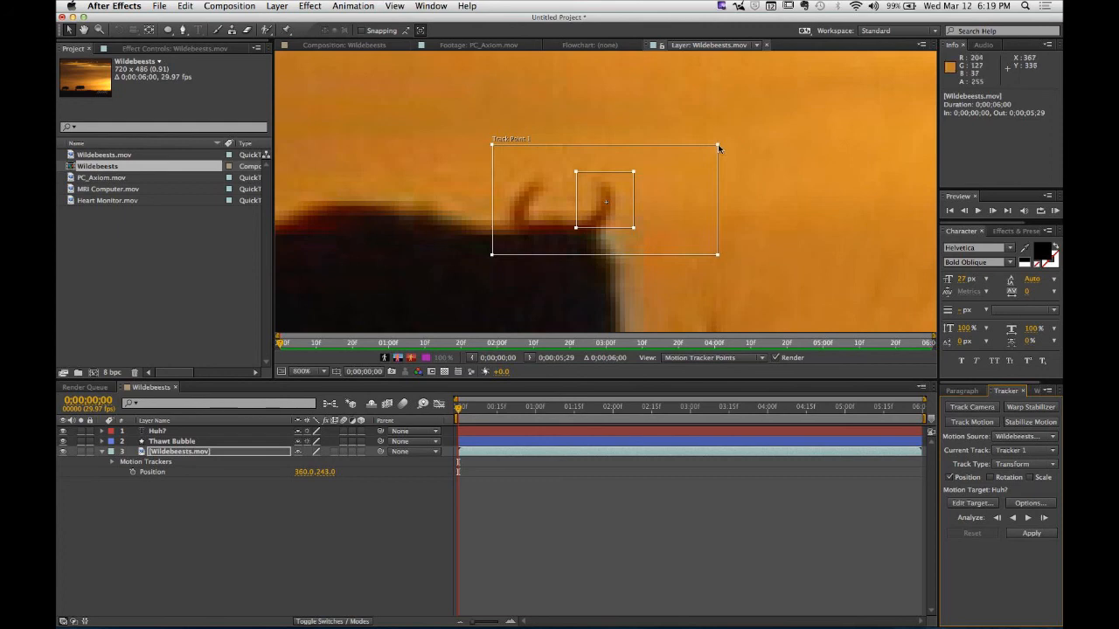
{"action": "left_click_drag", "start_coordinate": [719, 149], "coordinate": [648, 161]}
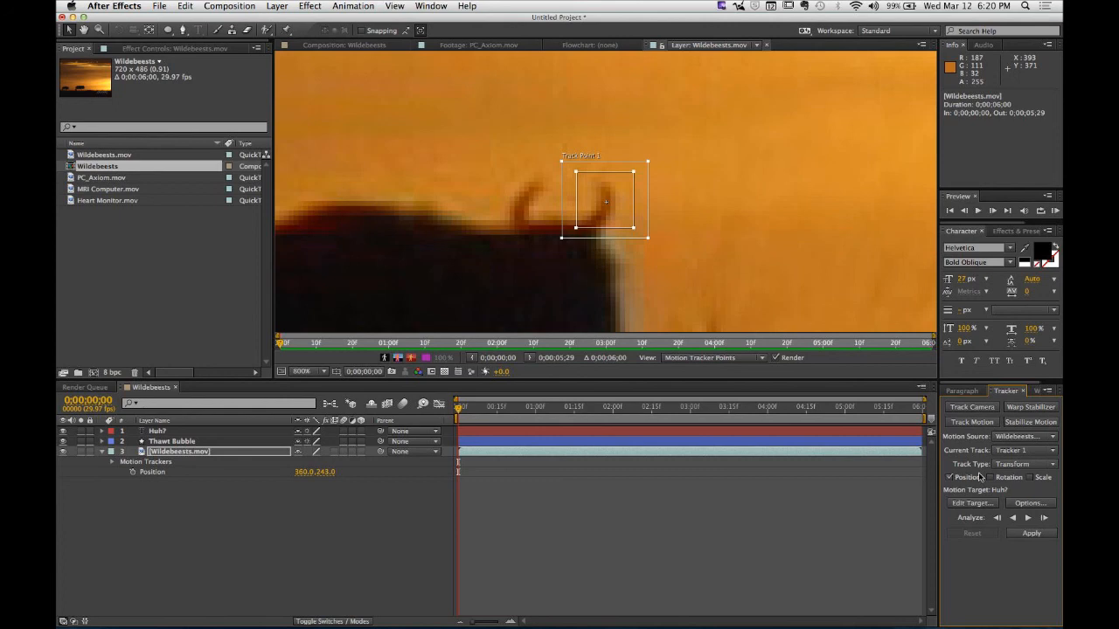
- Look over the track types, try adding Rotation to Tracker 1, and undo it so only Position is tracked
{"action": "left_click", "coordinate": [1016, 464]}
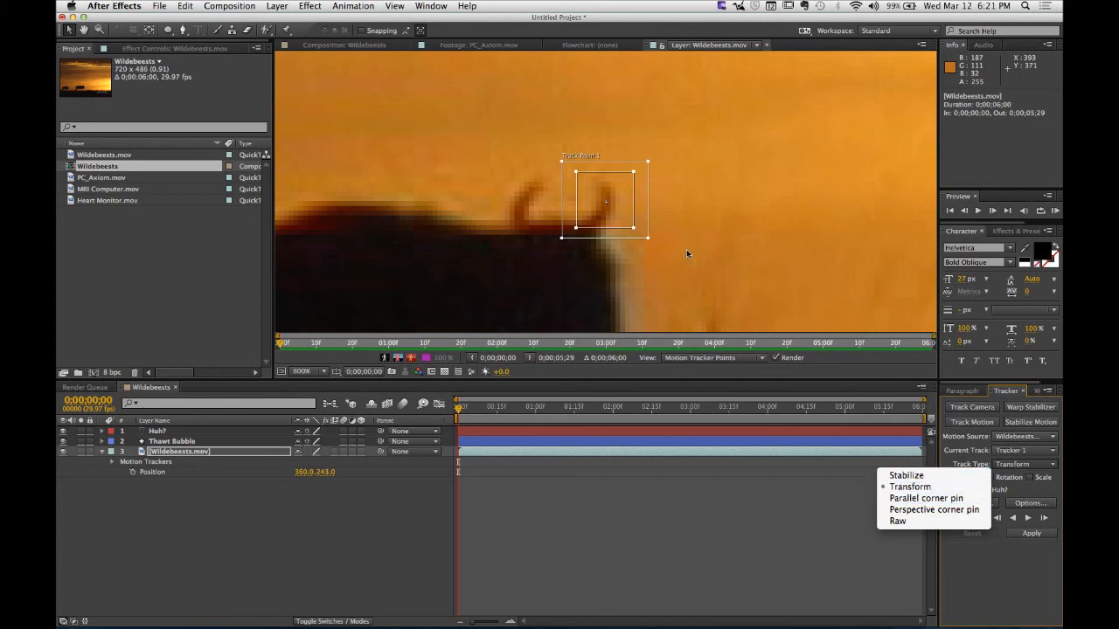
{"action": "left_click", "coordinate": [814, 509]}
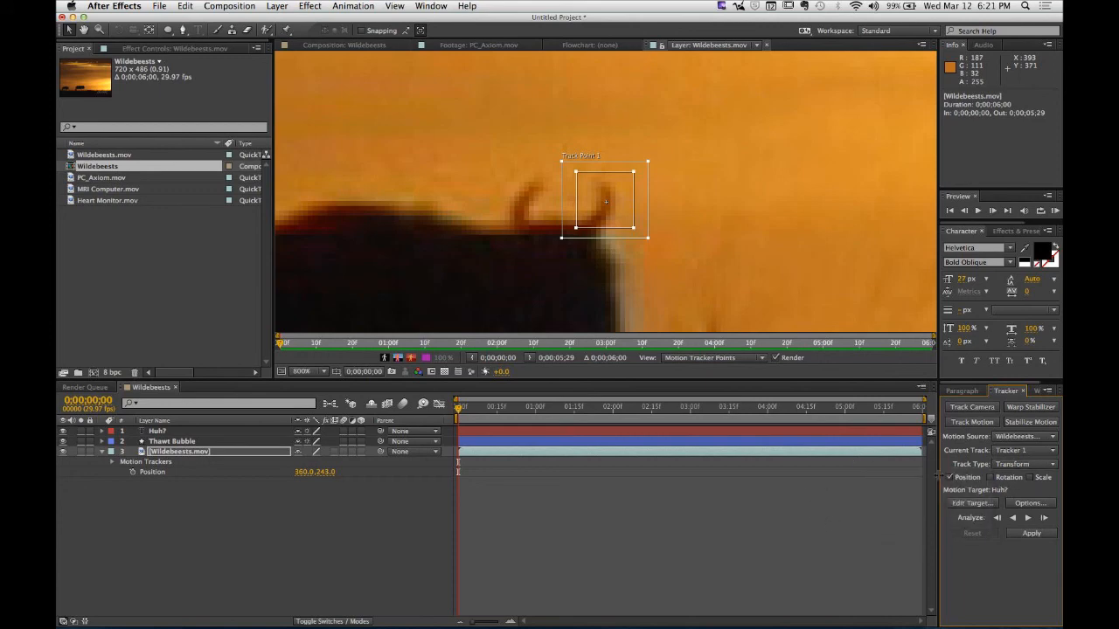
{"action": "left_click", "coordinate": [990, 478]}
{"action": "left_click", "coordinate": [990, 478]}
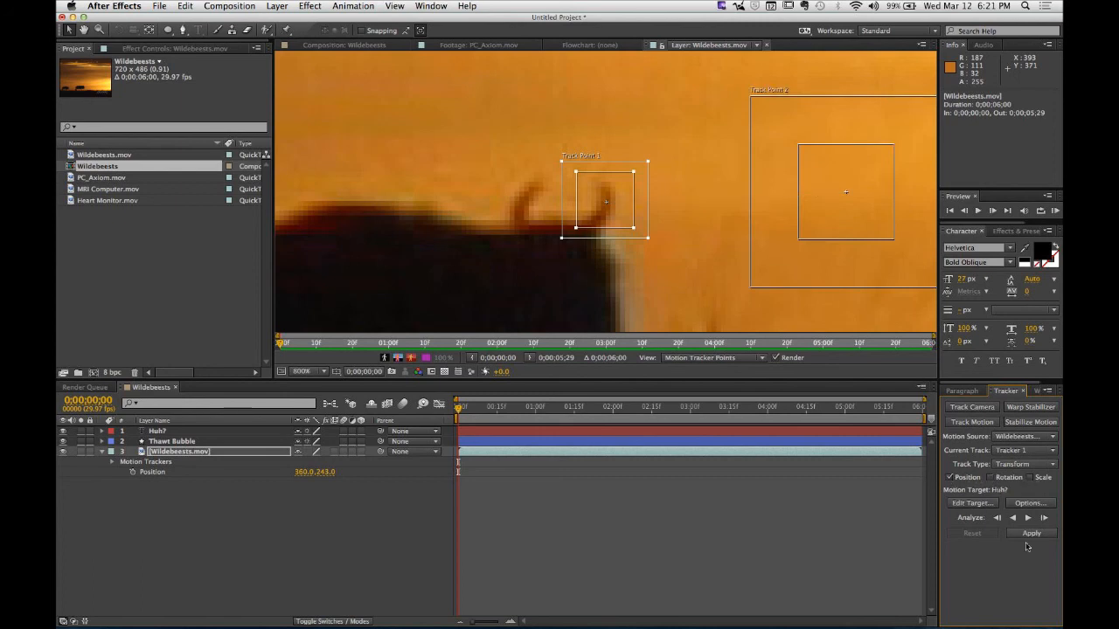
{"action": "key", "text": "super+z"}
{"action": "key", "text": "super+z"}
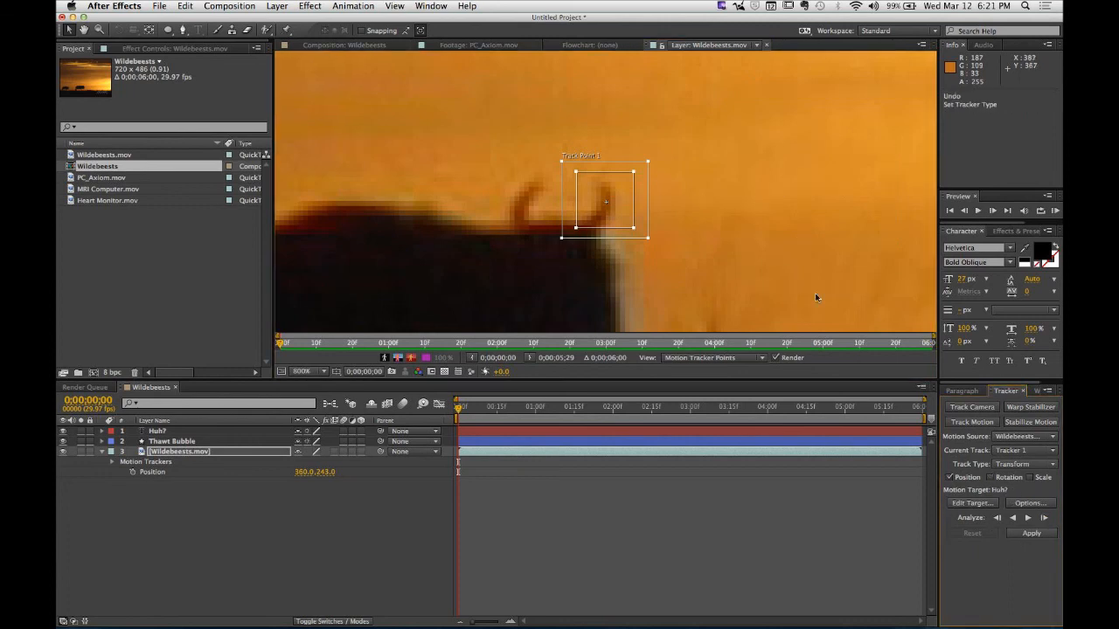
{"action": "left_click", "coordinate": [990, 478]}
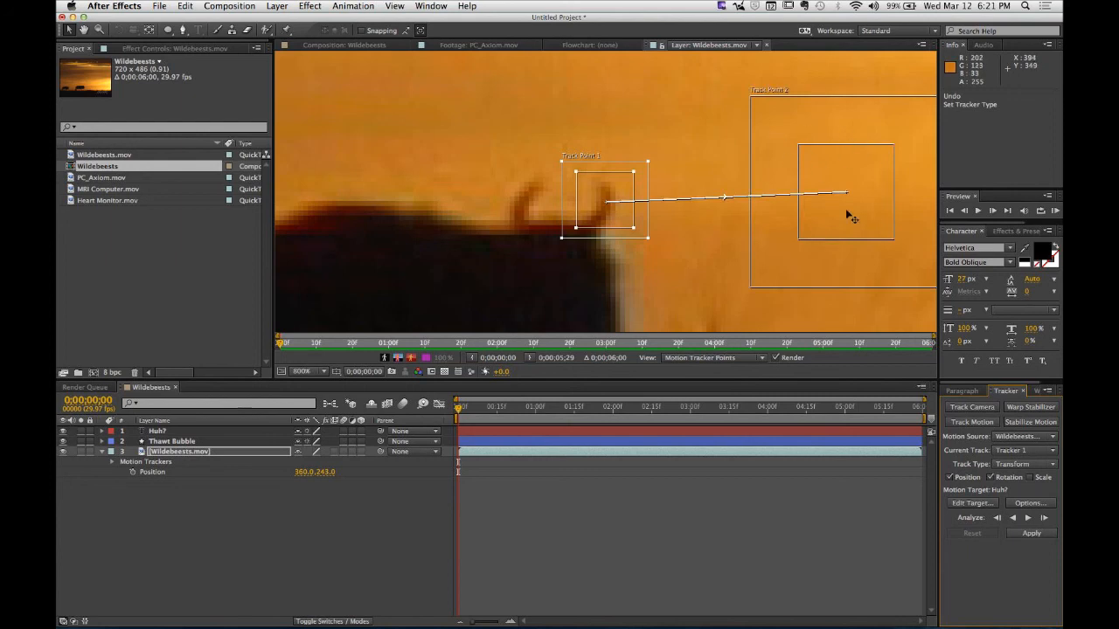
{"action": "key", "text": "super+z"}
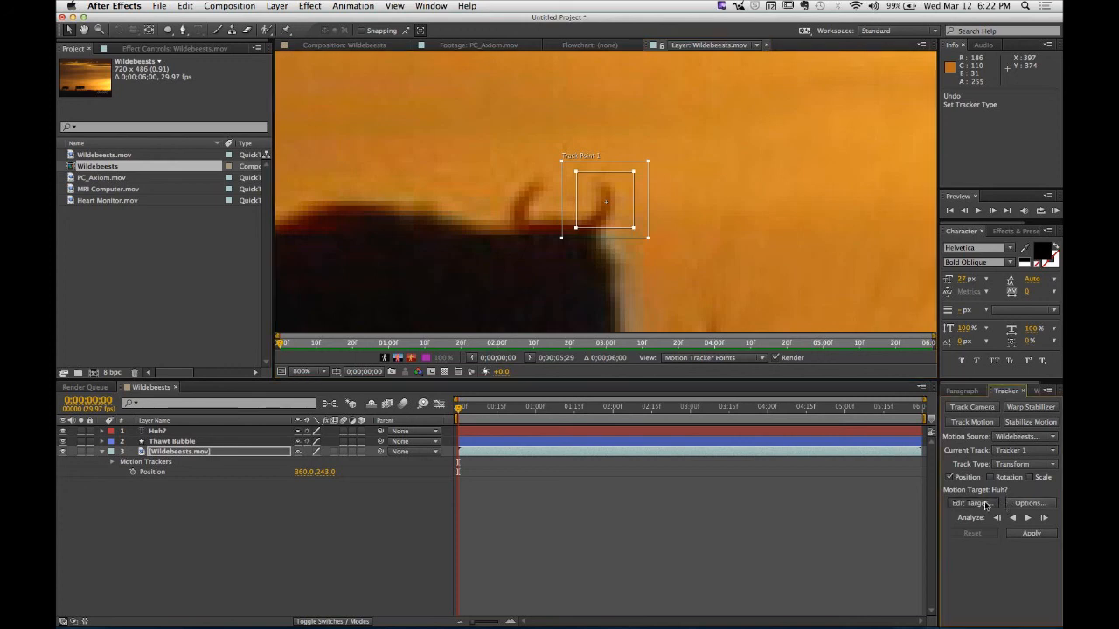
- Set the tracker's motion target to the Thawt Bubble layer and review the motion tracker options without changing them
{"action": "left_click", "coordinate": [986, 505]}
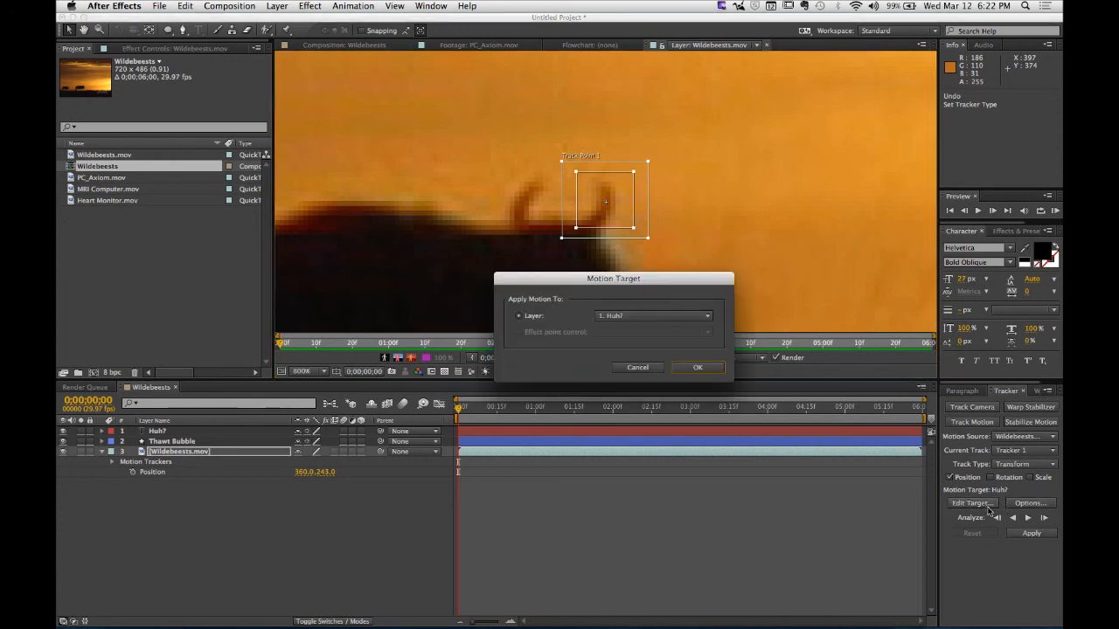
{"action": "left_click", "coordinate": [632, 320]}
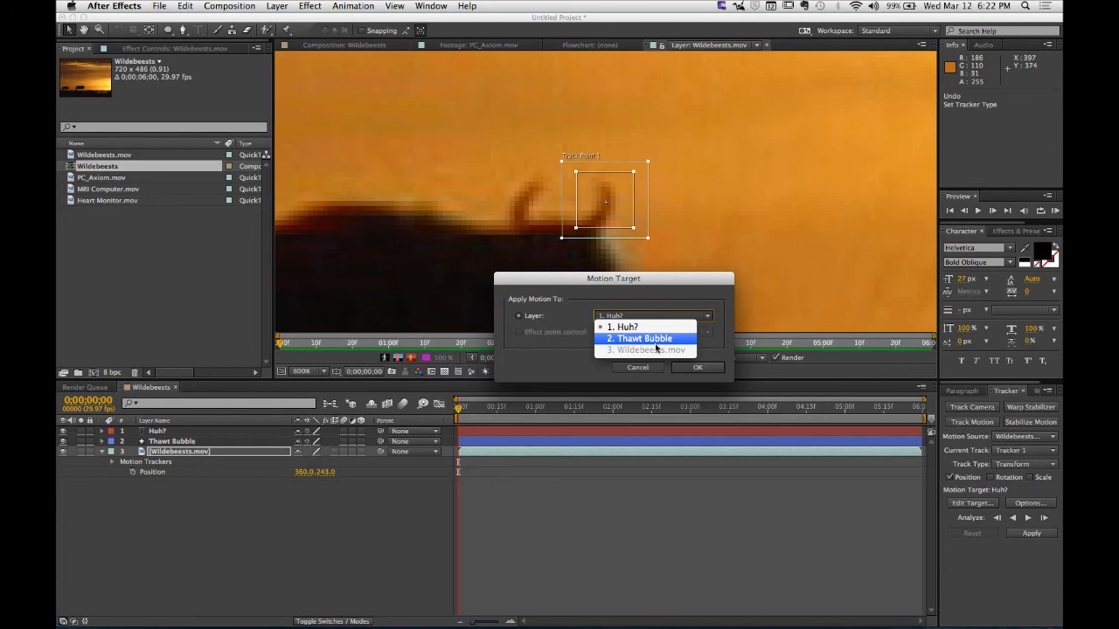
{"action": "left_click", "coordinate": [654, 340]}
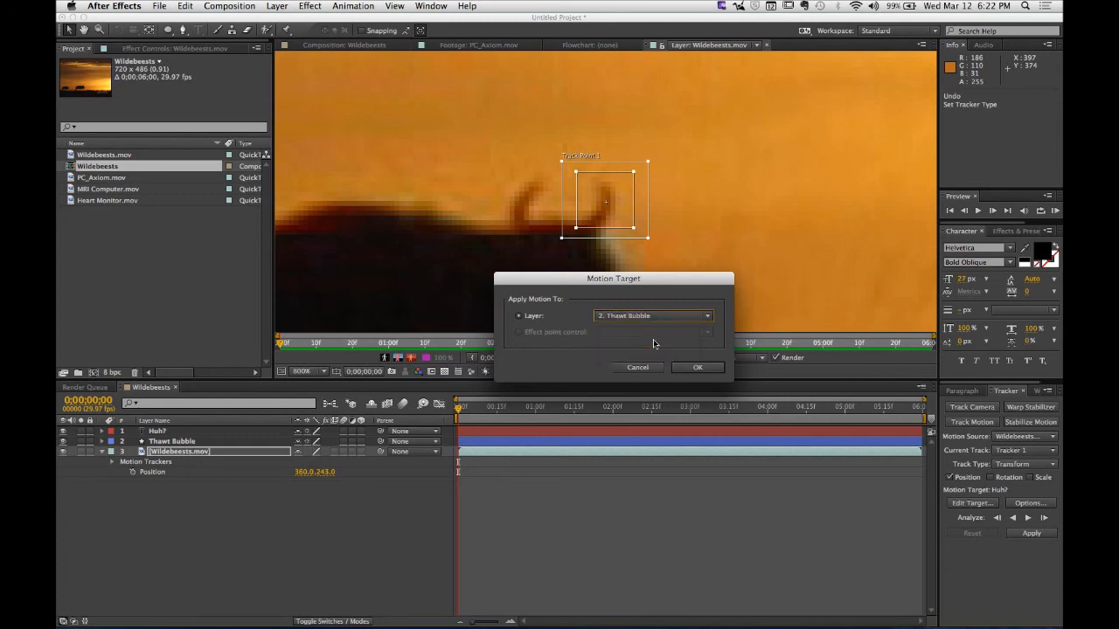
{"action": "left_click", "coordinate": [690, 367]}
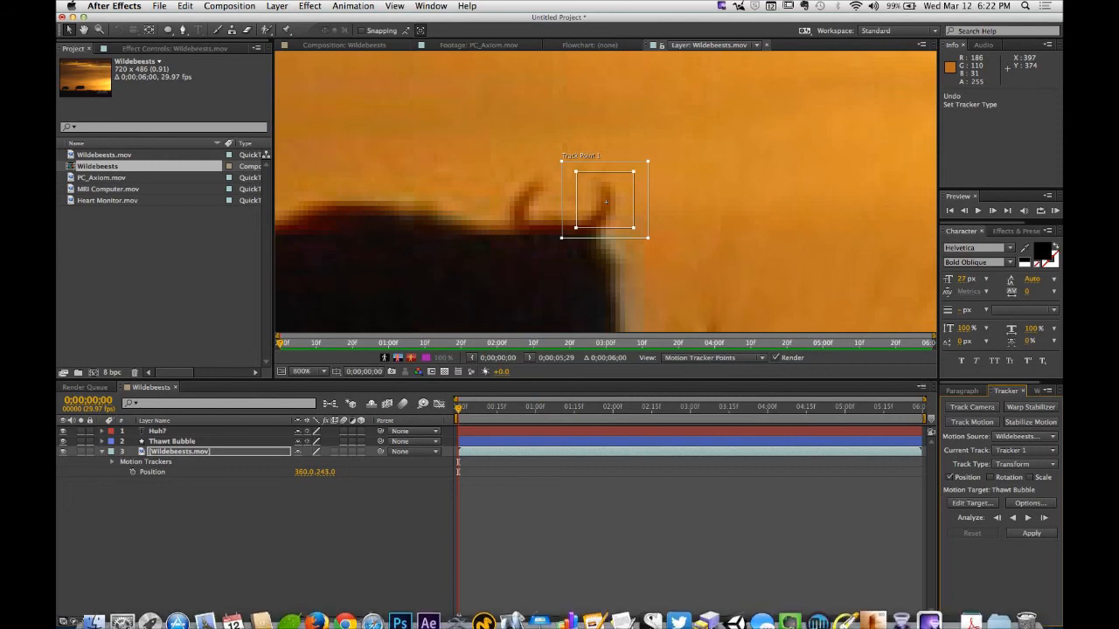
{"action": "left_click", "coordinate": [1031, 505]}
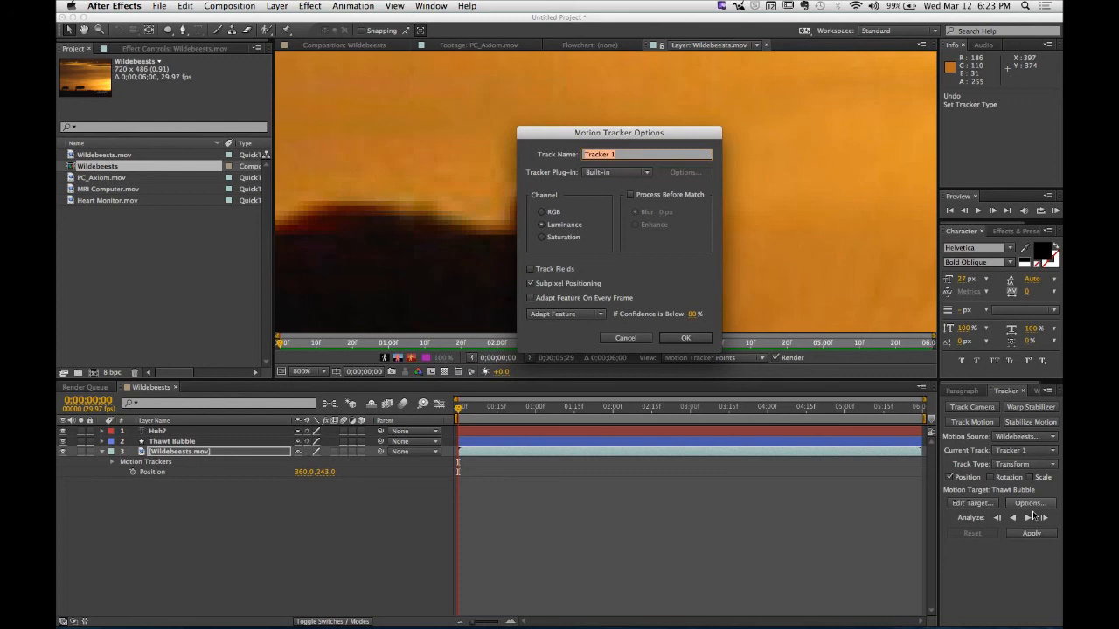
{"action": "left_click", "coordinate": [646, 340]}
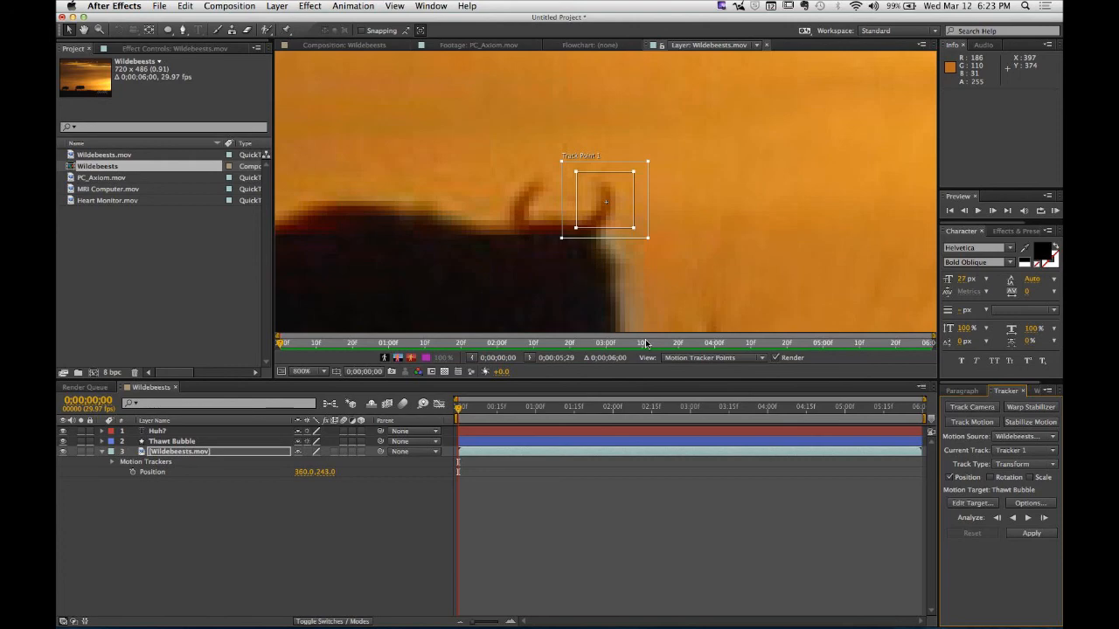
- Return to the first frame and analyze Tracker 1 forward through the whole Wildebeests.mov clip
{"action": "scroll", "coordinate": [682, 298], "scroll_direction": "down", "scroll_amount": 3}
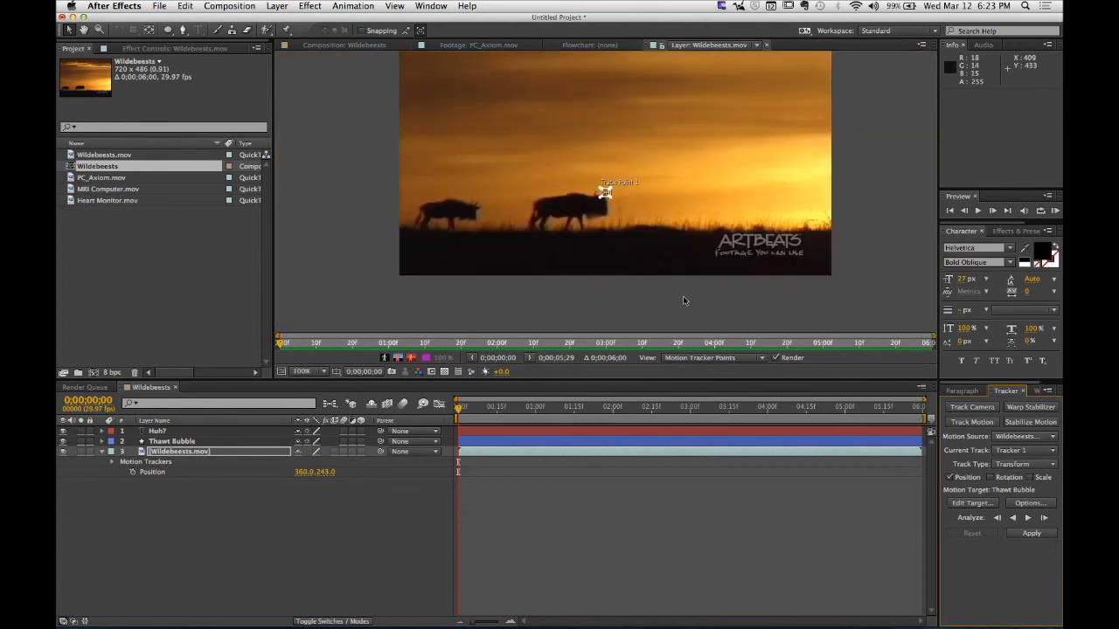
{"action": "scroll", "coordinate": [682, 299], "scroll_direction": "up", "scroll_amount": 1}
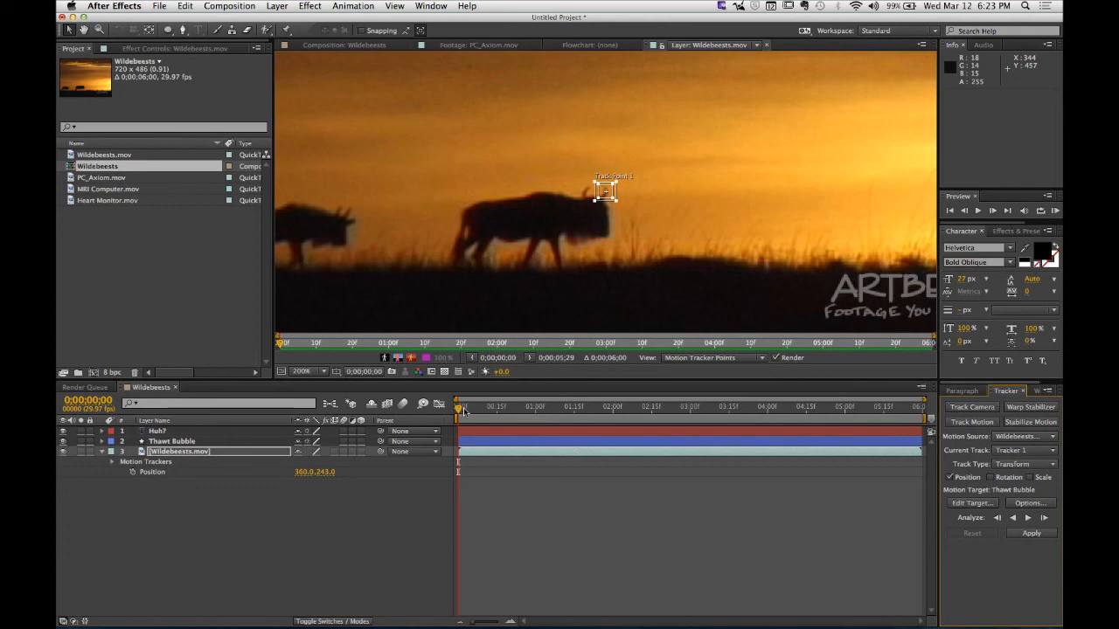
{"action": "left_click_drag", "start_coordinate": [463, 410], "coordinate": [422, 422]}
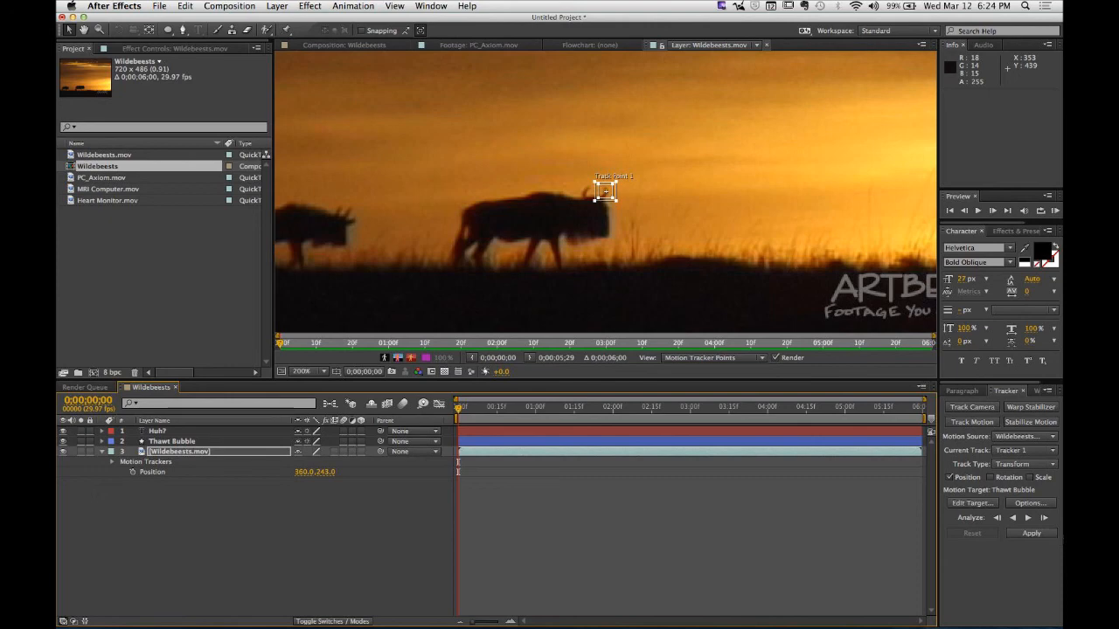
{"action": "left_click", "coordinate": [1027, 519]}
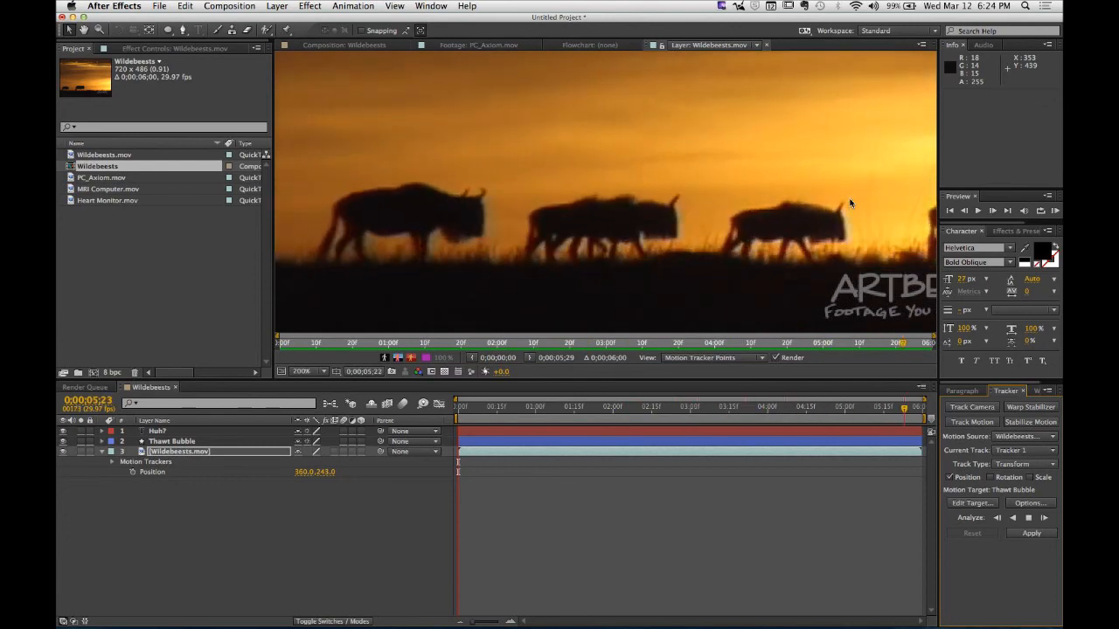
- Examine how Track Point 1 follows the horn at the clip's end, around 0;00;05;11, and at 0;00;01;27
{"action": "key", "text": "comma"}
{"action": "key", "text": "comma"}
{"action": "key", "text": "period"}
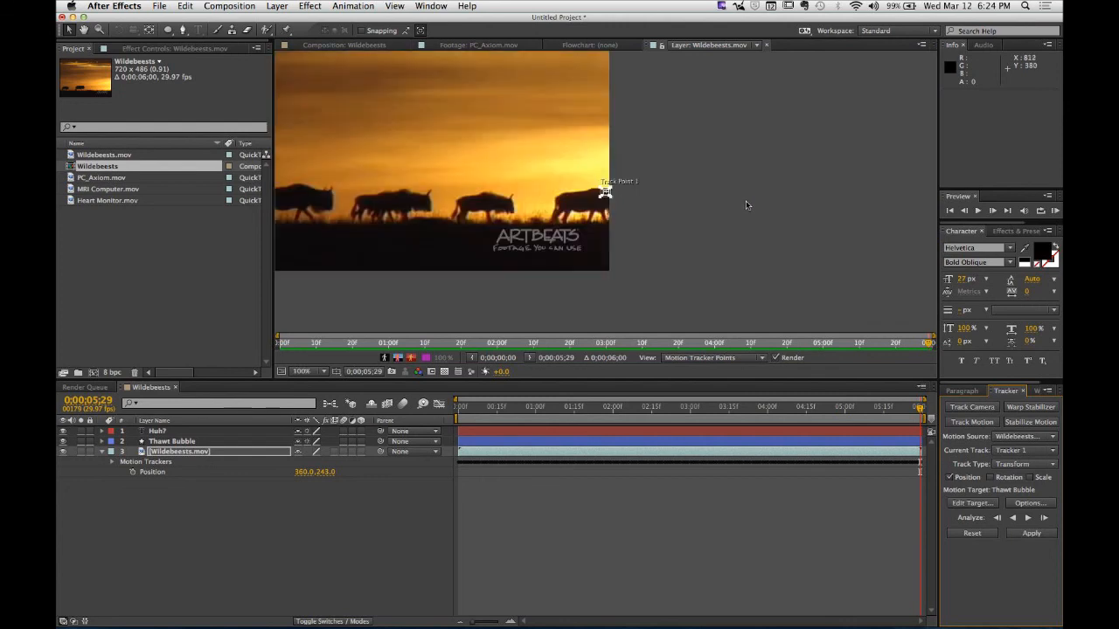
{"action": "left_click_drag", "start_coordinate": [697, 229], "coordinate": [902, 233]}
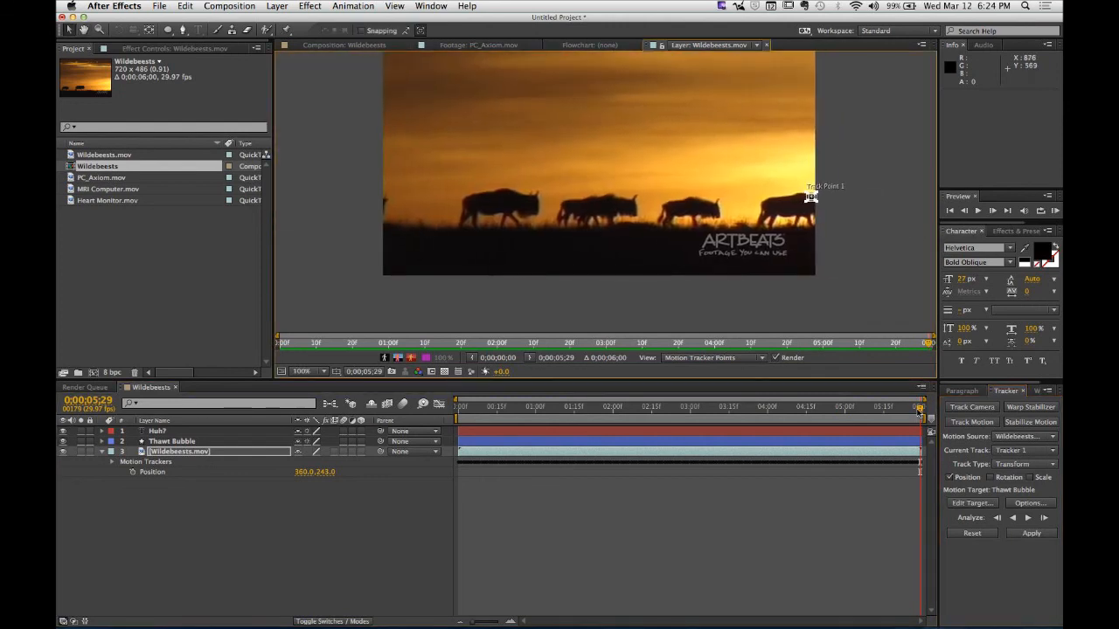
{"action": "left_click_drag", "start_coordinate": [919, 408], "coordinate": [872, 409]}
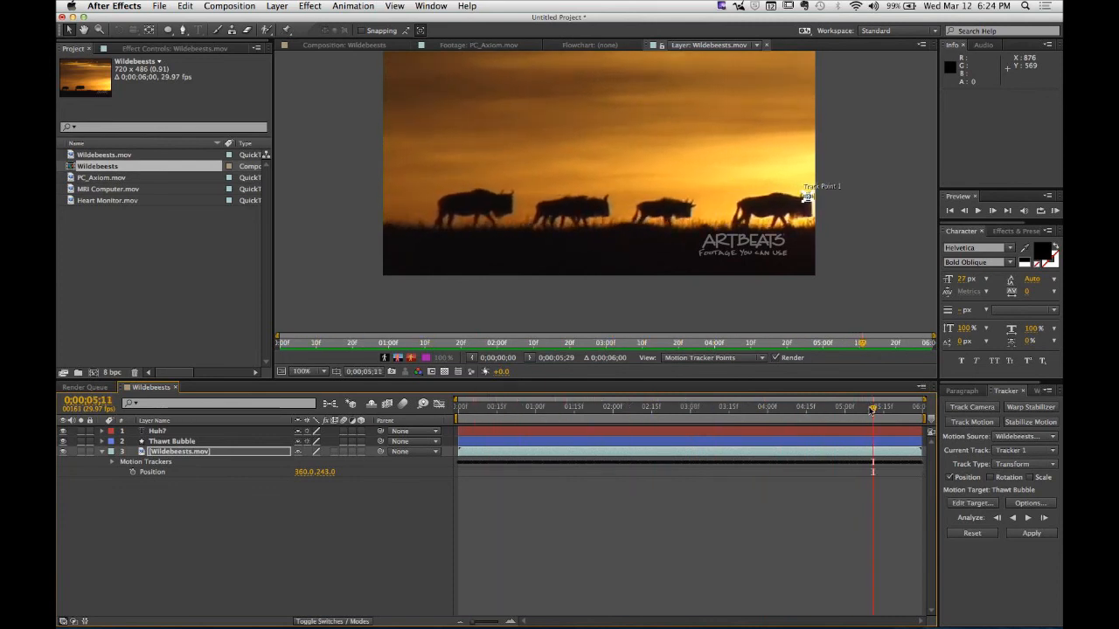
{"action": "key", "text": "period"}
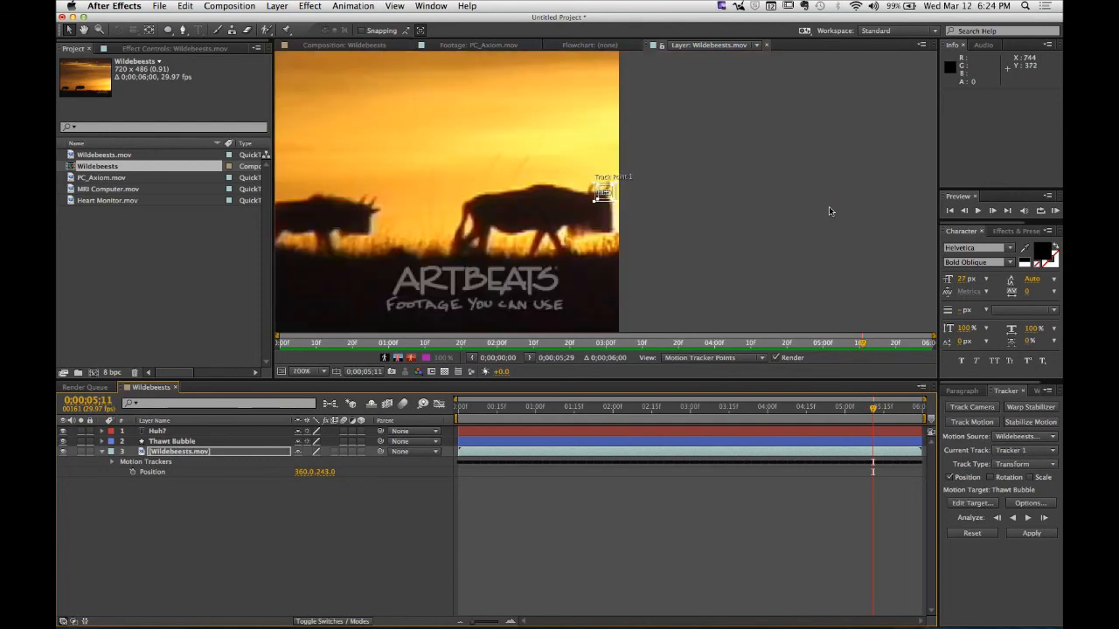
{"action": "key", "text": "period"}
{"action": "key", "text": "space"}
{"action": "left_click_drag", "start_coordinate": [675, 200], "coordinate": [715, 180]}
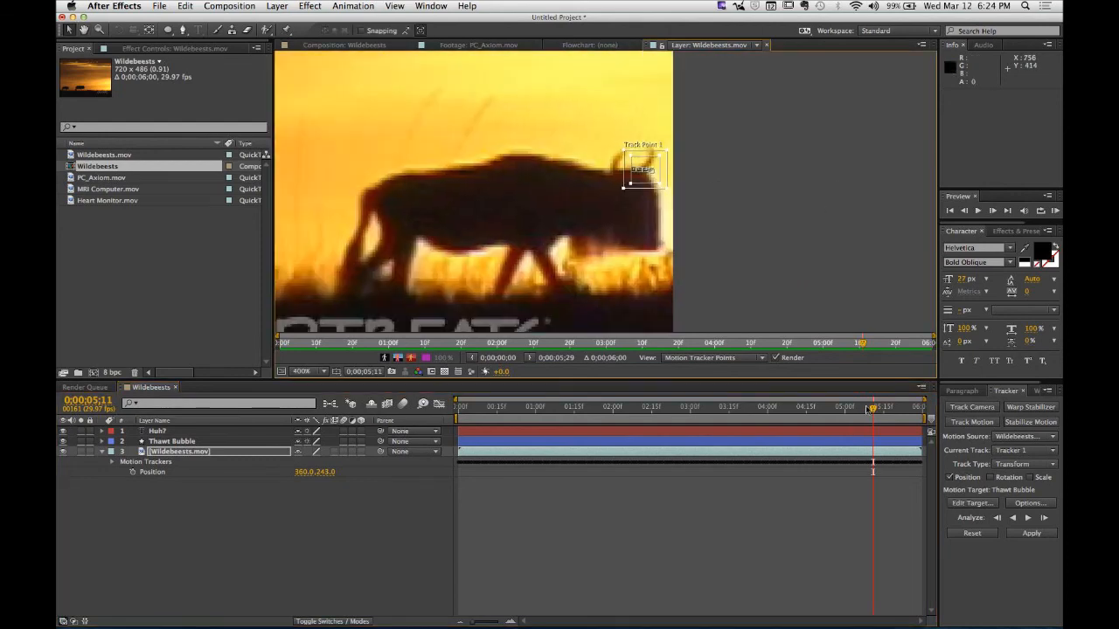
{"action": "left_click_drag", "start_coordinate": [872, 407], "coordinate": [605, 417]}
{"action": "scroll", "coordinate": [695, 244], "scroll_direction": "down", "scroll_amount": 1}
{"action": "scroll", "coordinate": [695, 244], "scroll_direction": "down", "scroll_amount": 1}
{"action": "left_click_drag", "start_coordinate": [529, 176], "coordinate": [726, 234]}
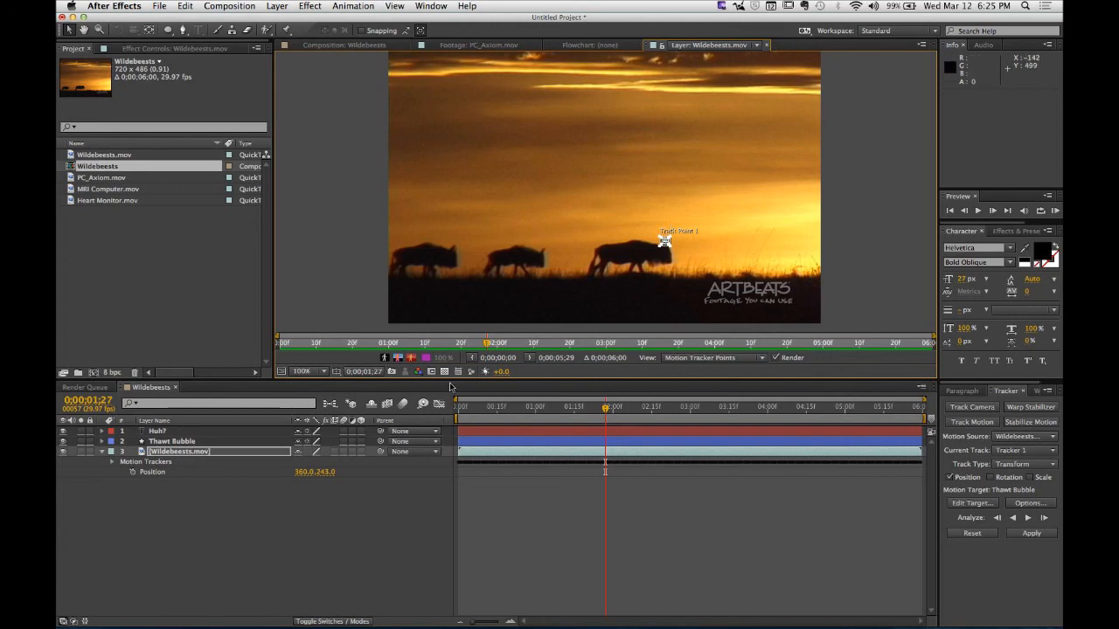
- Show the Title/Action Safe guides over the Wildebeests composition and hide them again
{"action": "left_click", "coordinate": [341, 45]}
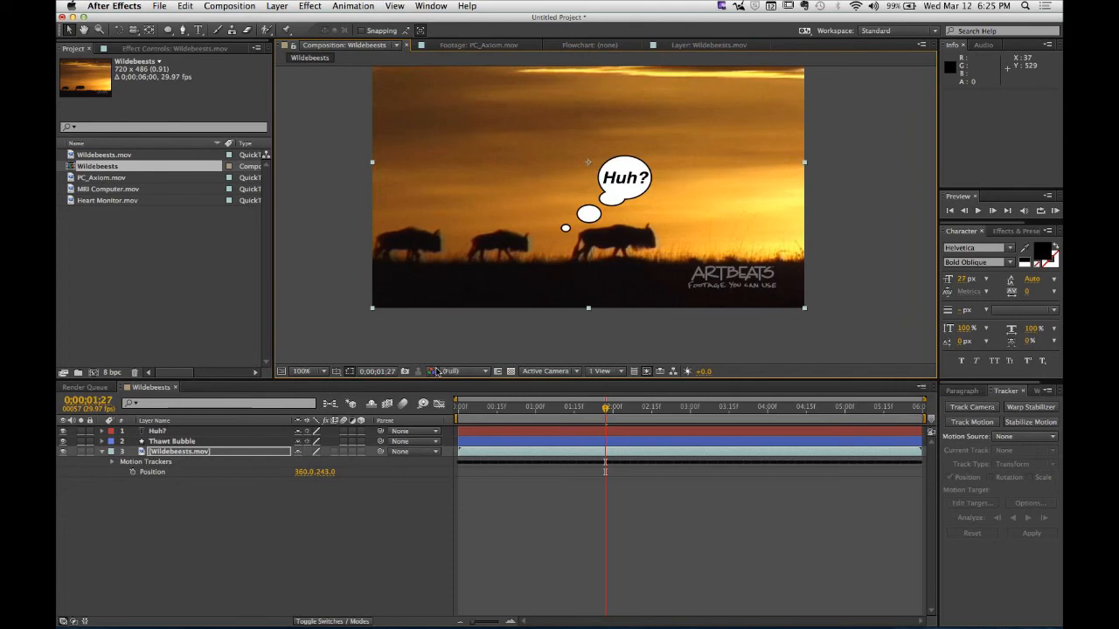
{"action": "left_click", "coordinate": [336, 374]}
{"action": "left_click", "coordinate": [367, 382]}
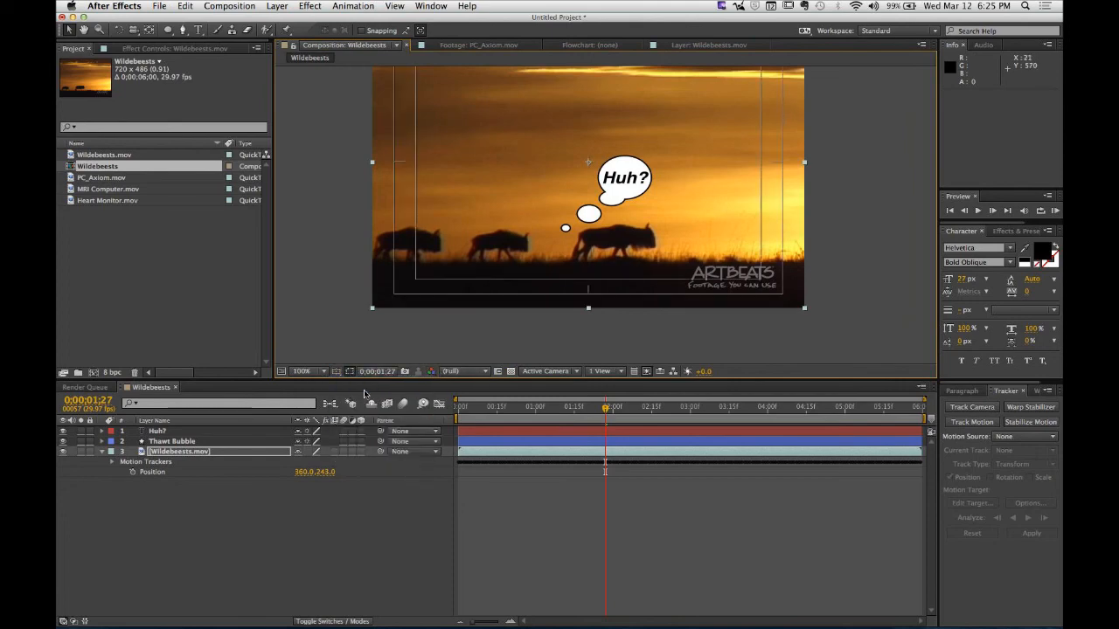
{"action": "scroll", "coordinate": [573, 212], "scroll_direction": "up", "scroll_amount": 2}
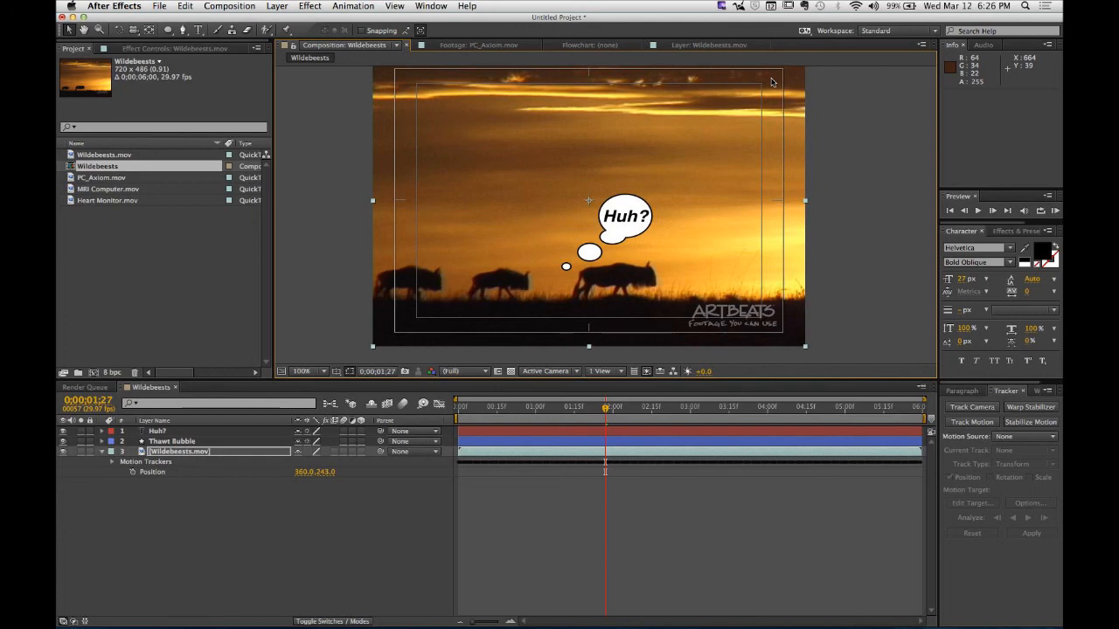
{"action": "left_click", "coordinate": [349, 371]}
{"action": "left_click", "coordinate": [374, 383]}
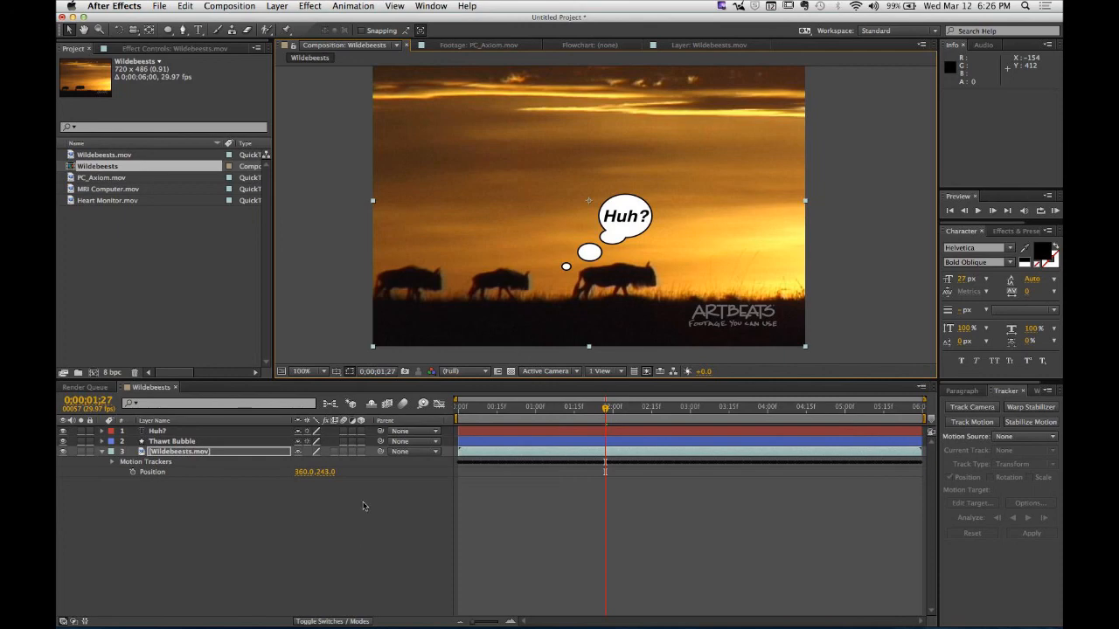
- Reopen the Wildebeests.mov layer view and examine the track point on the horn at the first frame and up close at 0;00;01;18
{"action": "double_click", "coordinate": [183, 453]}
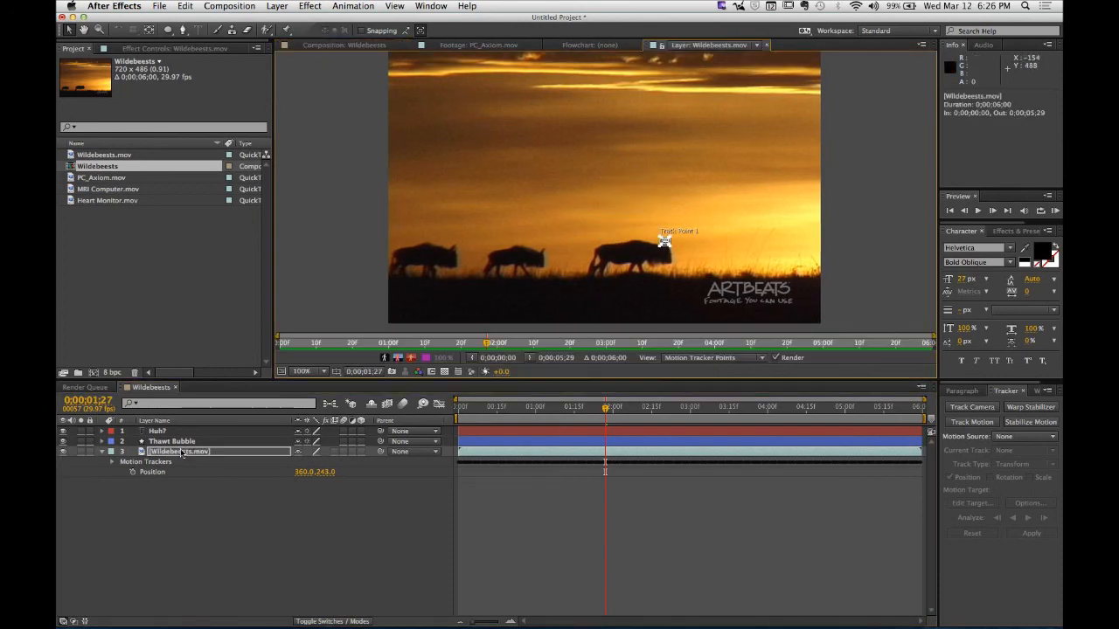
{"action": "left_click_drag", "start_coordinate": [608, 411], "coordinate": [412, 426]}
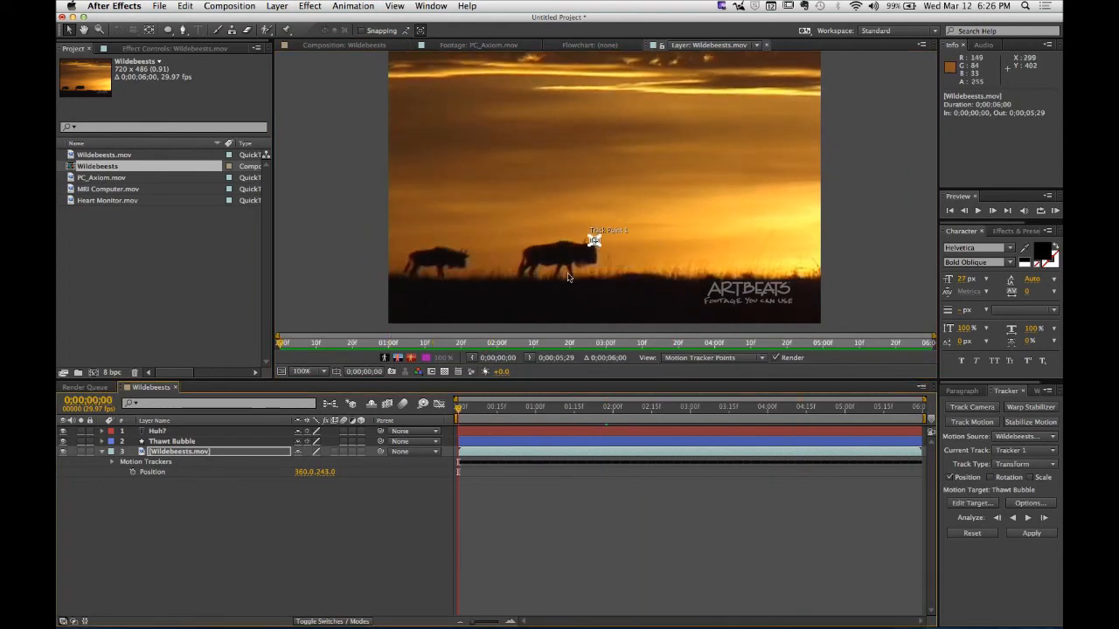
{"action": "scroll", "coordinate": [594, 240], "scroll_direction": "up", "scroll_amount": 5}
{"action": "scroll", "coordinate": [611, 246], "scroll_direction": "down", "scroll_amount": 1}
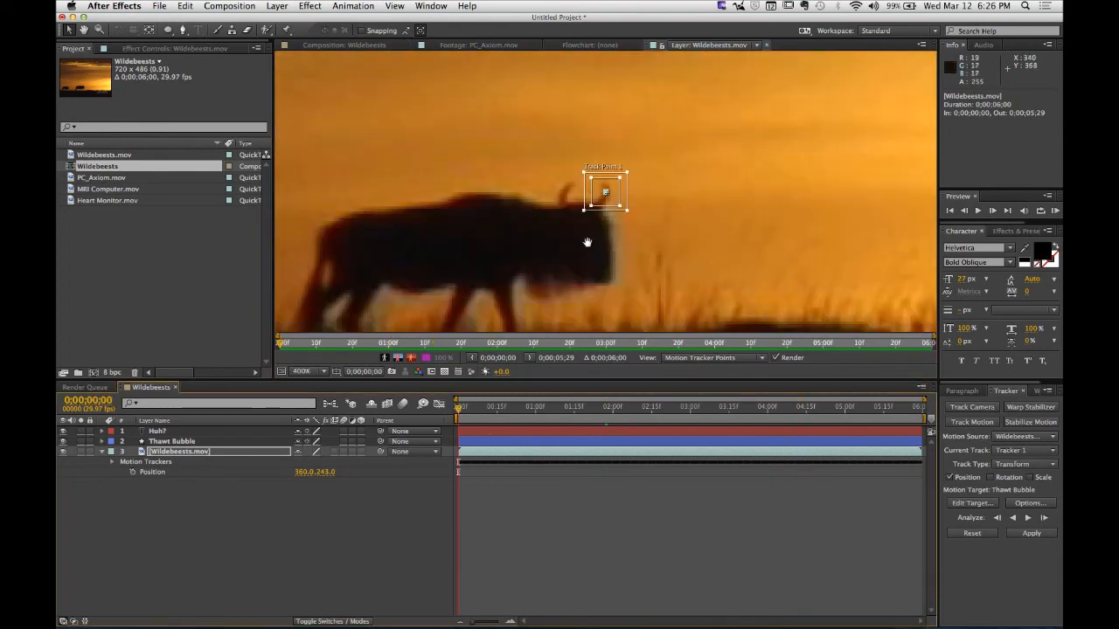
{"action": "left_click_drag", "start_coordinate": [587, 243], "coordinate": [626, 243]}
{"action": "left_click_drag", "start_coordinate": [460, 413], "coordinate": [581, 414]}
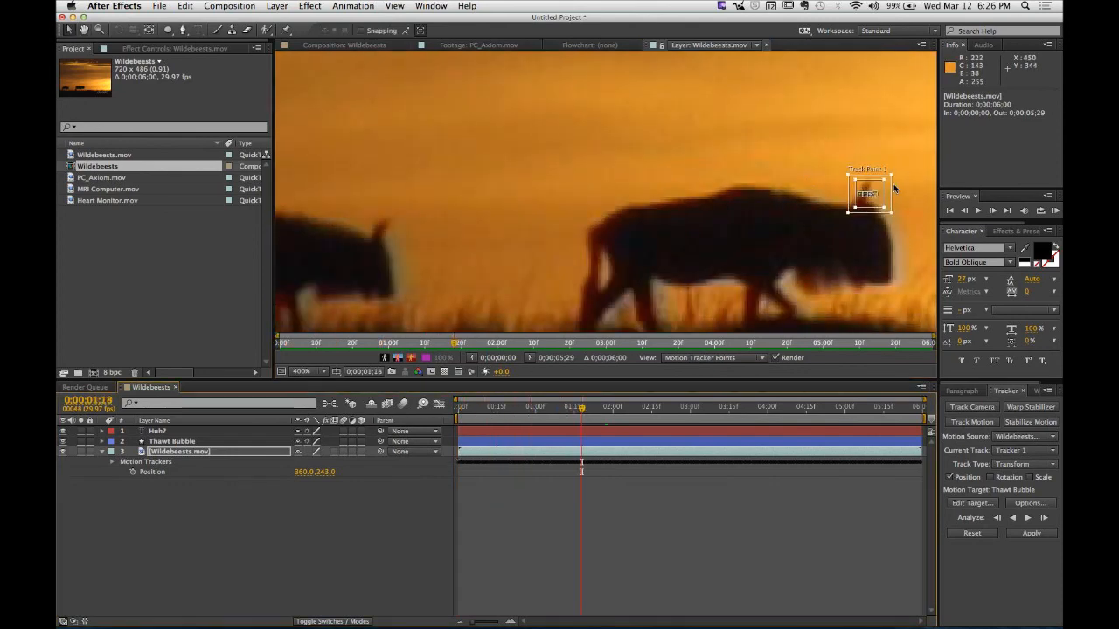
{"action": "scroll", "coordinate": [879, 189], "scroll_direction": "up", "scroll_amount": 1}
{"action": "left_click_drag", "start_coordinate": [679, 205], "coordinate": [732, 205]}
{"action": "scroll", "coordinate": [730, 205], "scroll_direction": "up", "scroll_amount": 1}
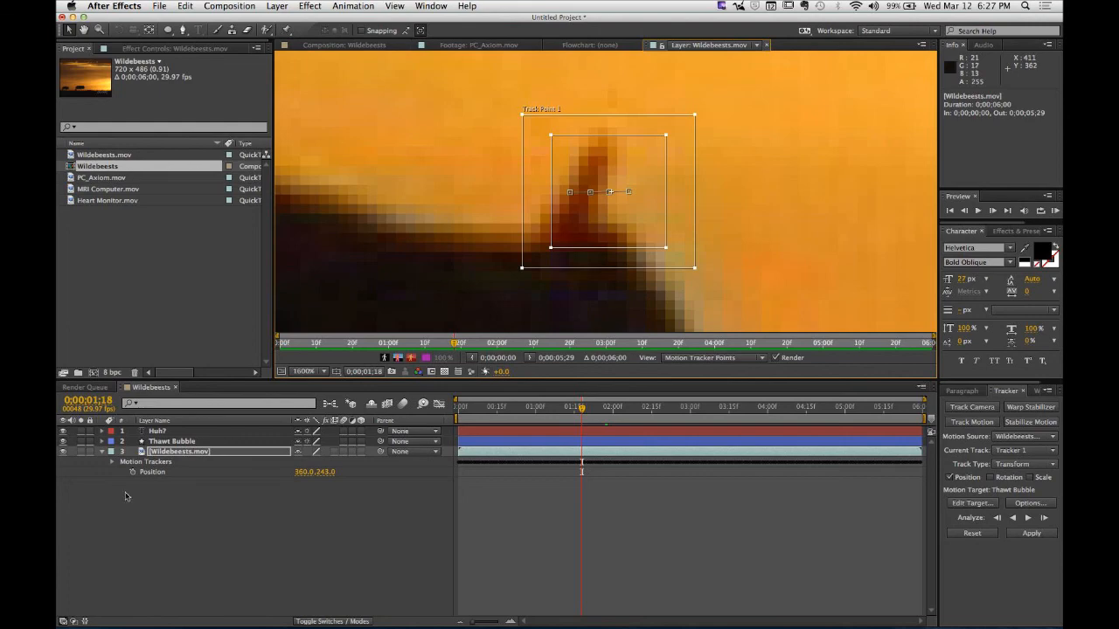
- Expand the Wildebeests.mov motion tracker down to Track Point 1 and inspect its Feature Center, Confidence and Attach Point keyframes
{"action": "left_click", "coordinate": [133, 463]}
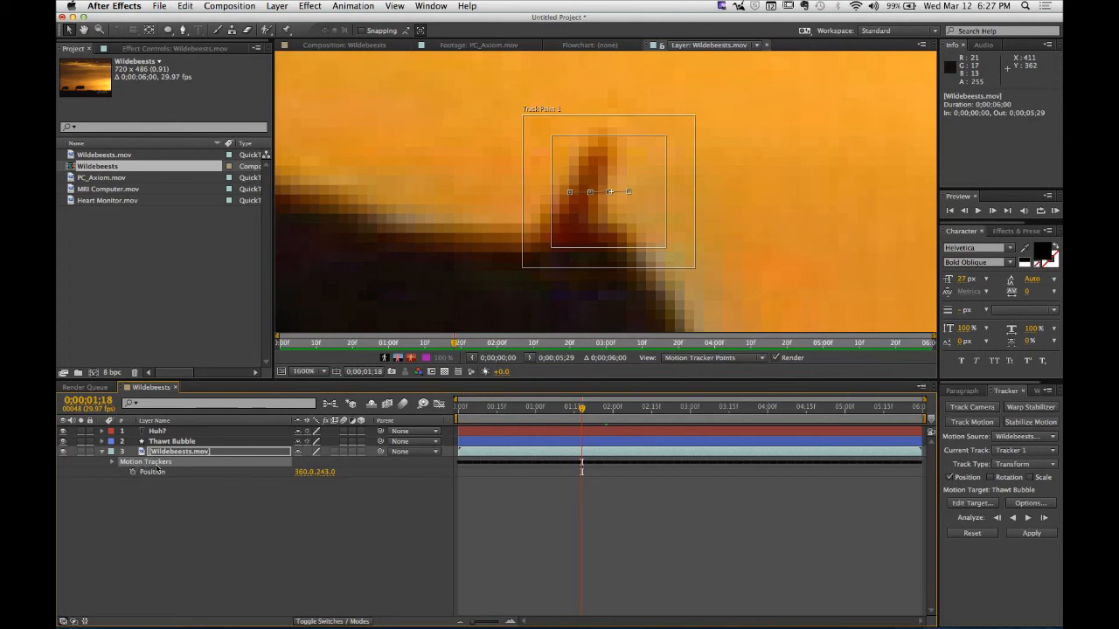
{"action": "left_click", "coordinate": [111, 462]}
{"action": "left_click", "coordinate": [136, 474]}
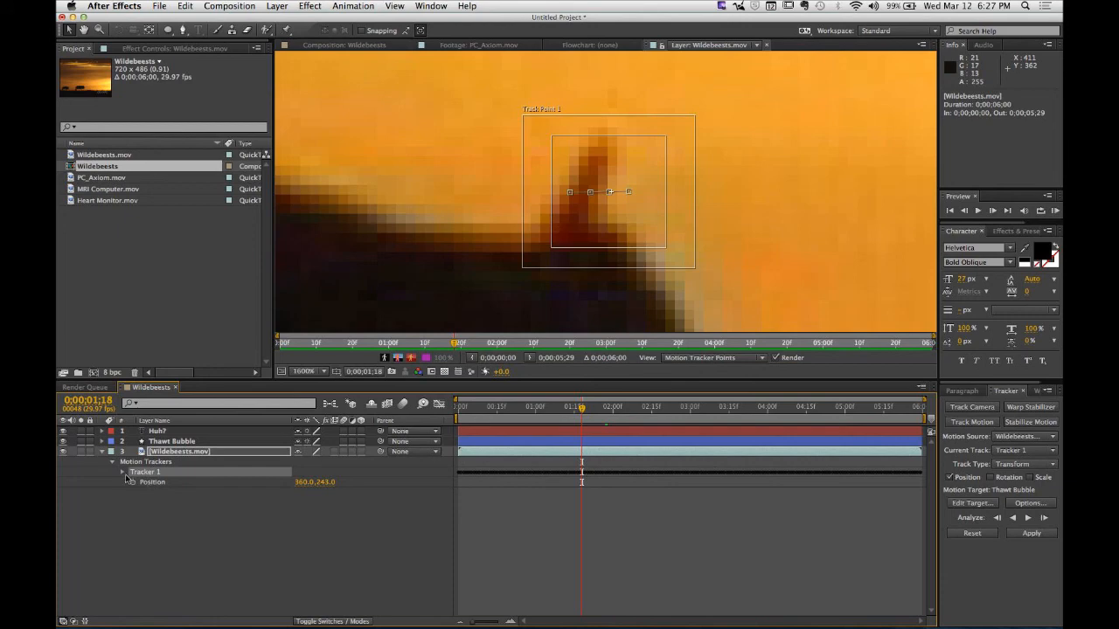
{"action": "left_click", "coordinate": [123, 472]}
{"action": "left_click", "coordinate": [174, 483]}
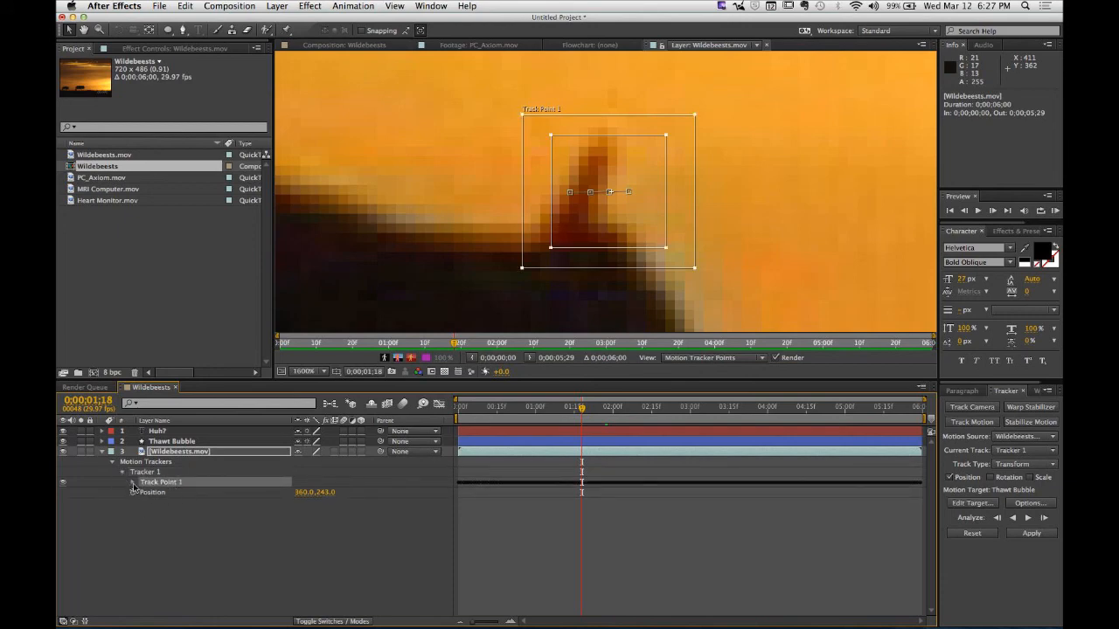
{"action": "left_click", "coordinate": [132, 482]}
{"action": "left_click", "coordinate": [206, 495]}
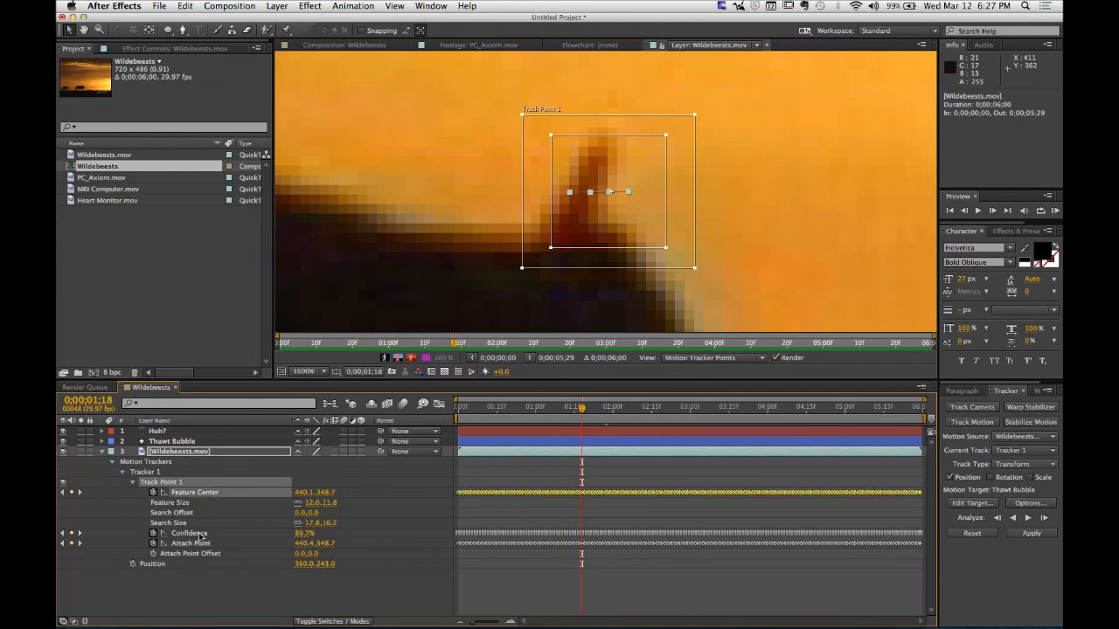
{"action": "left_click", "coordinate": [201, 535]}
{"action": "left_click", "coordinate": [201, 544]}
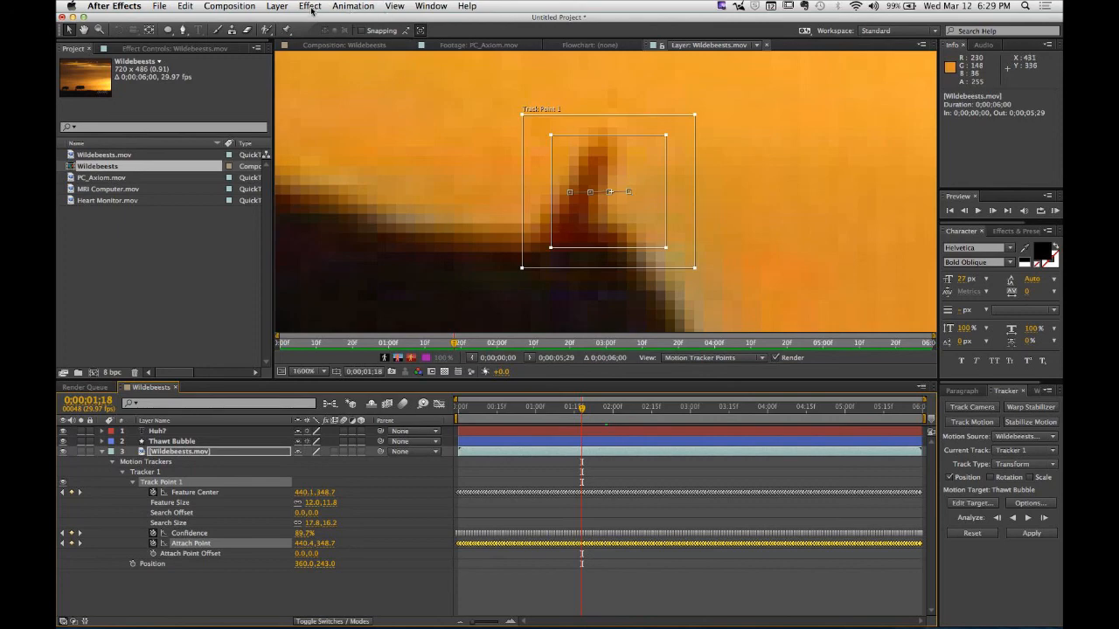
- Set the Motion Path display preference to All Keyframes
{"action": "left_click", "coordinate": [114, 6]}
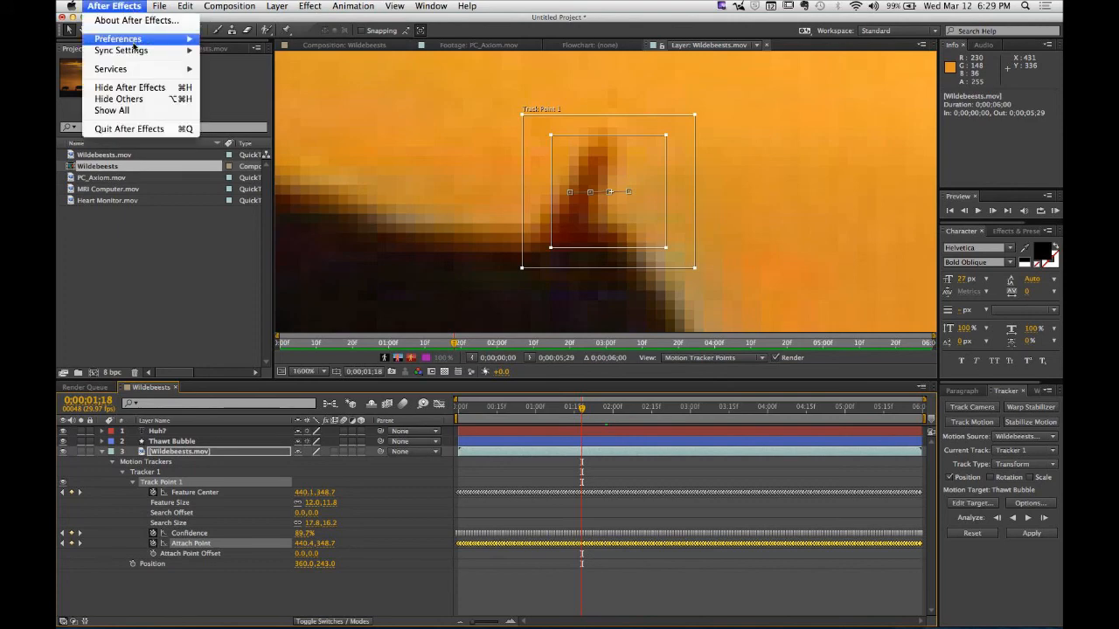
{"action": "mouse_move", "coordinate": [134, 42]}
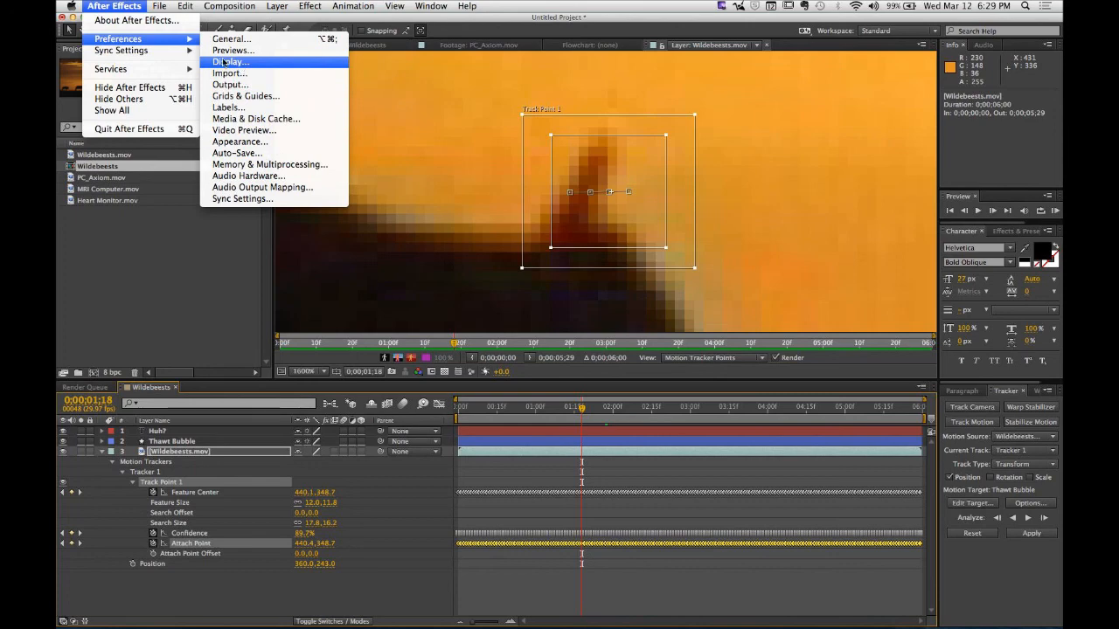
{"action": "mouse_move", "coordinate": [185, 7]}
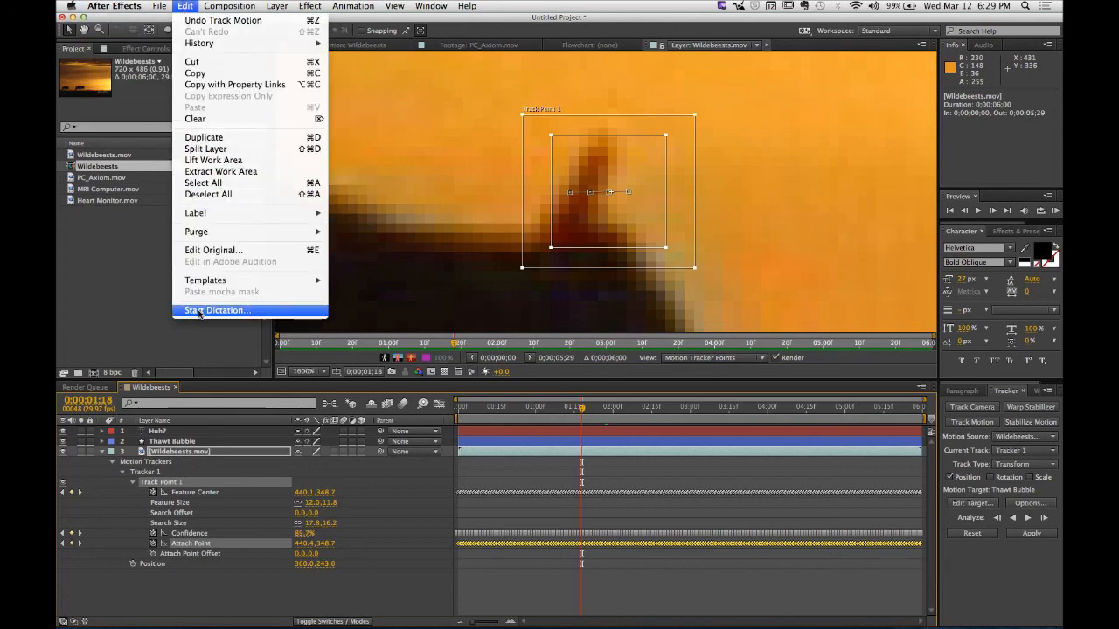
{"action": "mouse_move", "coordinate": [107, 7]}
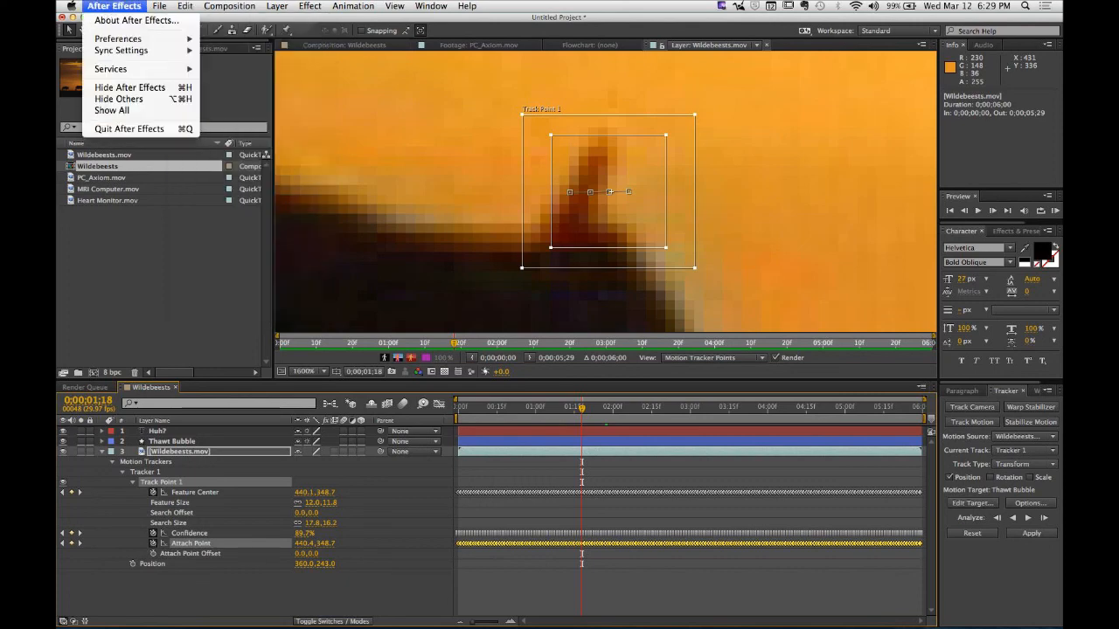
{"action": "left_click", "coordinate": [231, 65]}
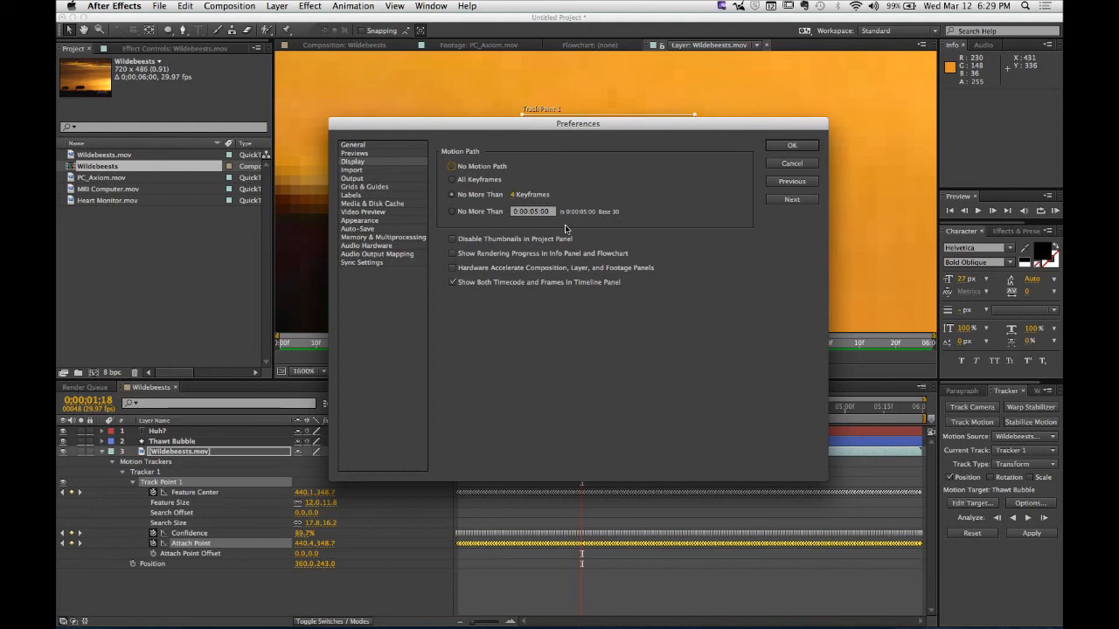
{"action": "left_click", "coordinate": [452, 179]}
{"action": "left_click", "coordinate": [784, 147]}
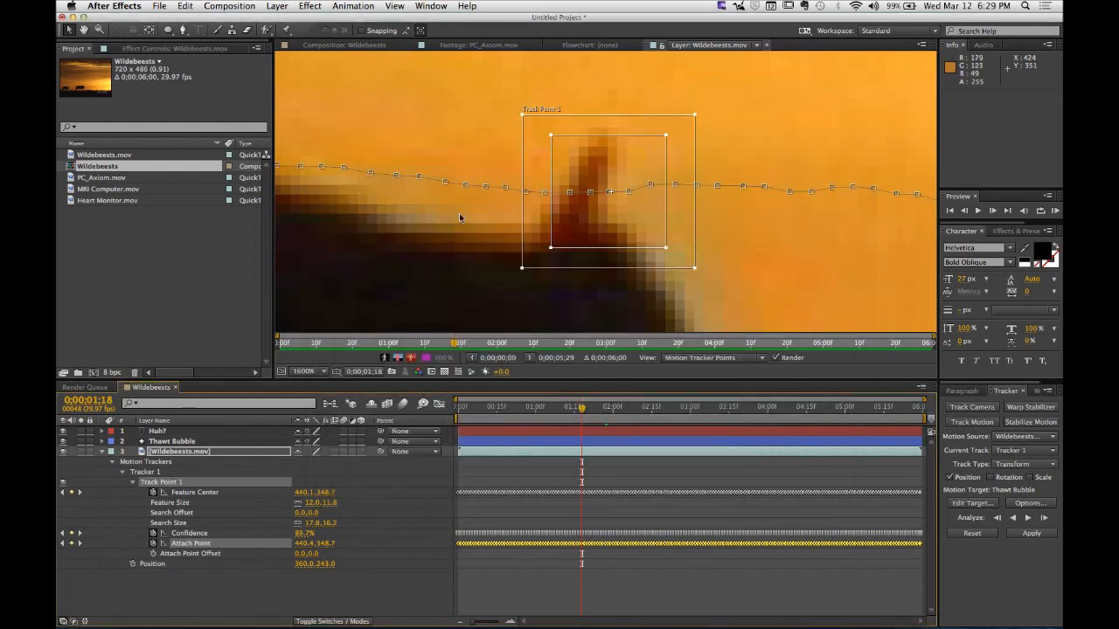
- Examine the full tracked motion path around the front wildebeest and check Track Point 1's Confidence at 0;00;01;08
{"action": "key", "text": "comma"}
{"action": "key", "text": "comma"}
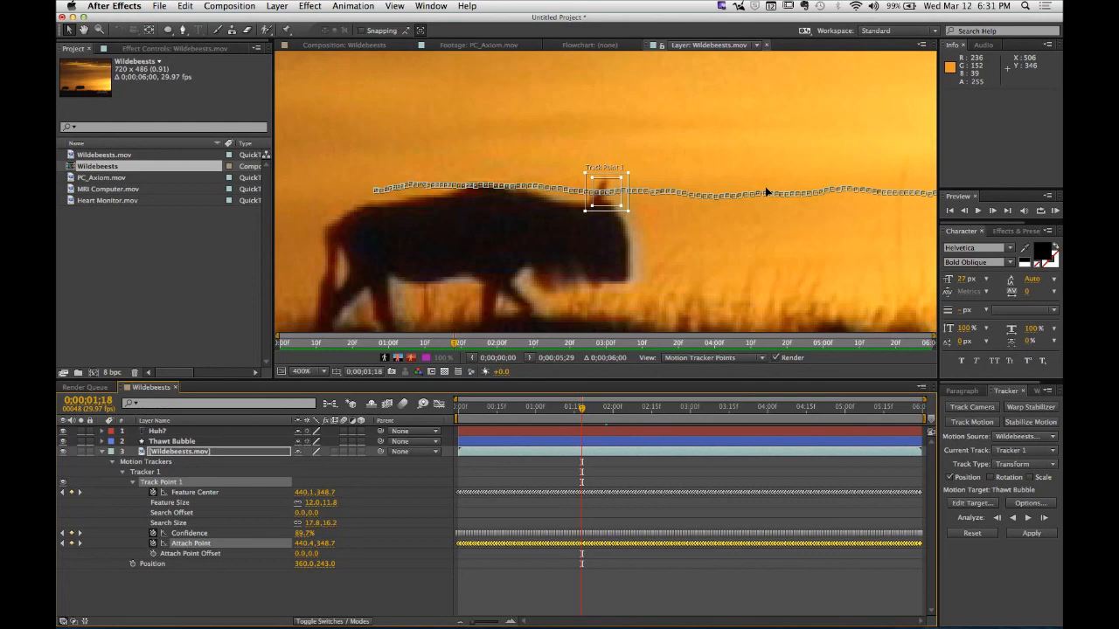
{"action": "left_click", "coordinate": [776, 358]}
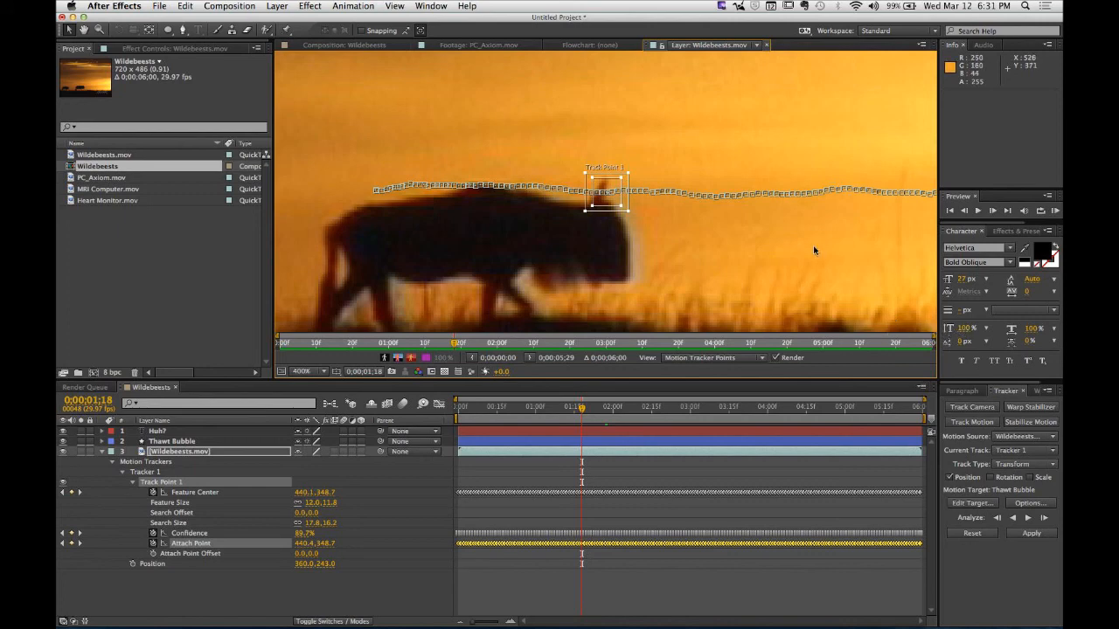
{"action": "left_click", "coordinate": [756, 45]}
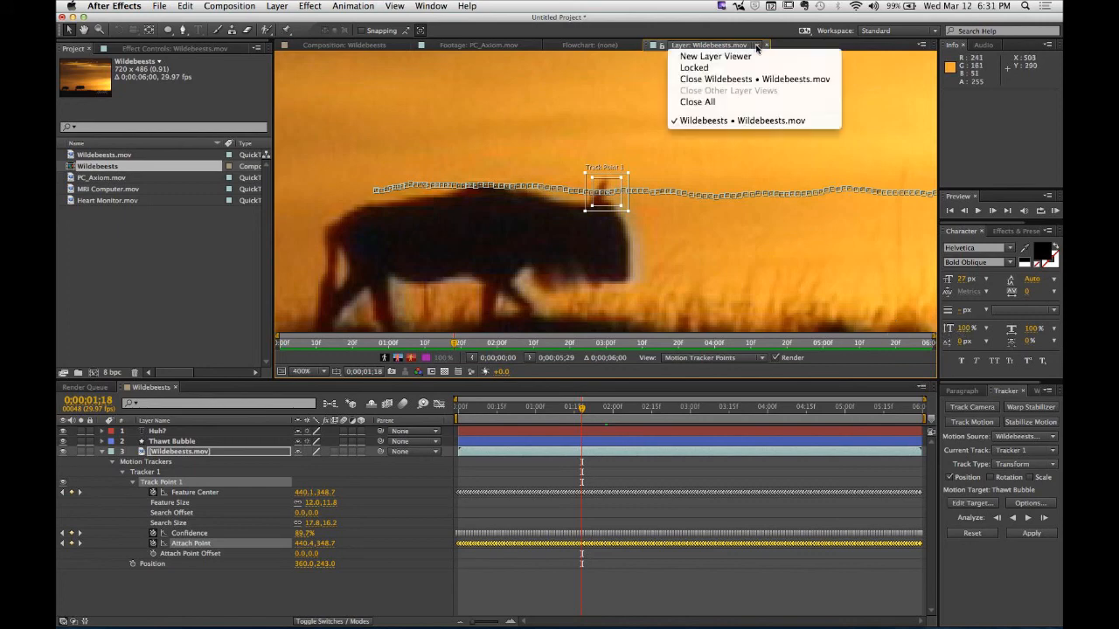
{"action": "left_click", "coordinate": [769, 242]}
{"action": "left_click_drag", "start_coordinate": [584, 409], "coordinate": [554, 424]}
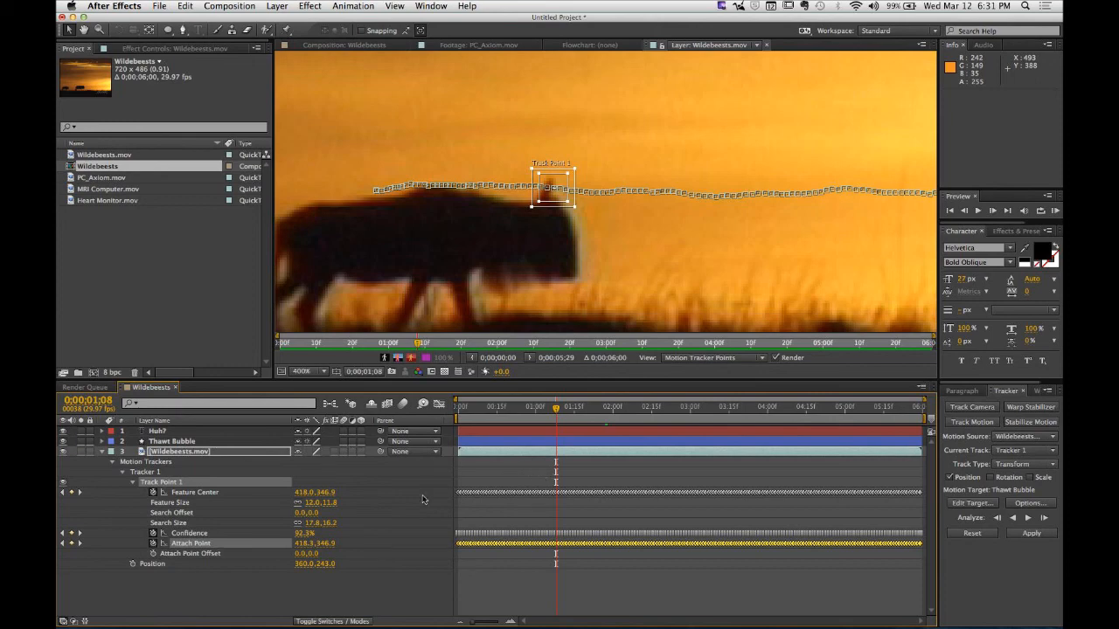
{"action": "left_click", "coordinate": [242, 534]}
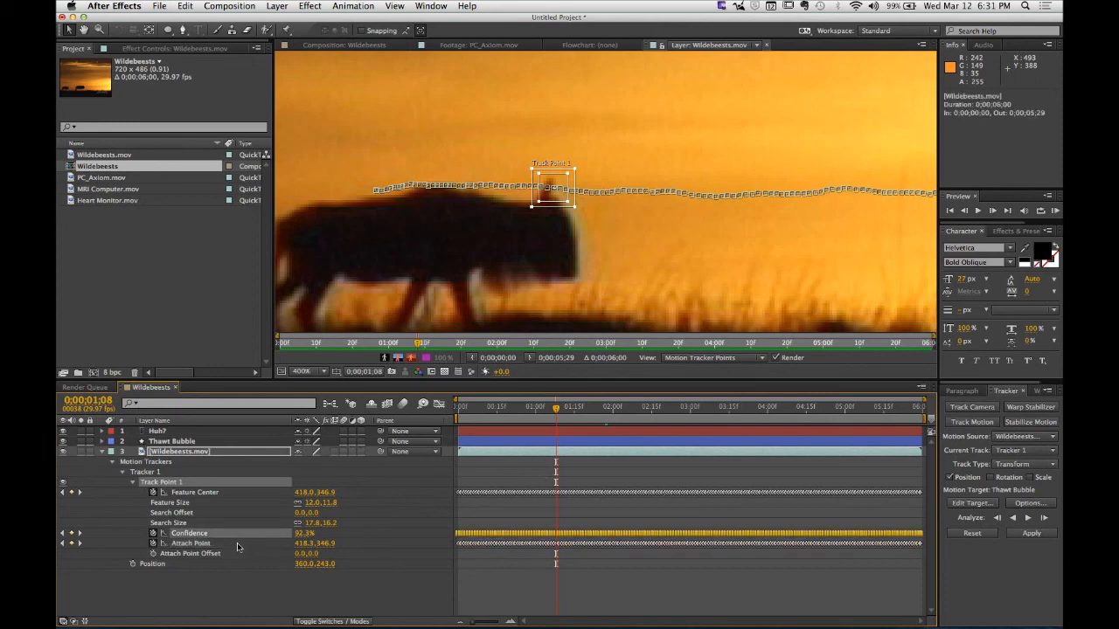
- Inspect Track Point 1's Feature Center and Confidence keyframes and scrub the tracked path from the first frame to 0;00;01;14
{"action": "left_click", "coordinate": [209, 495]}
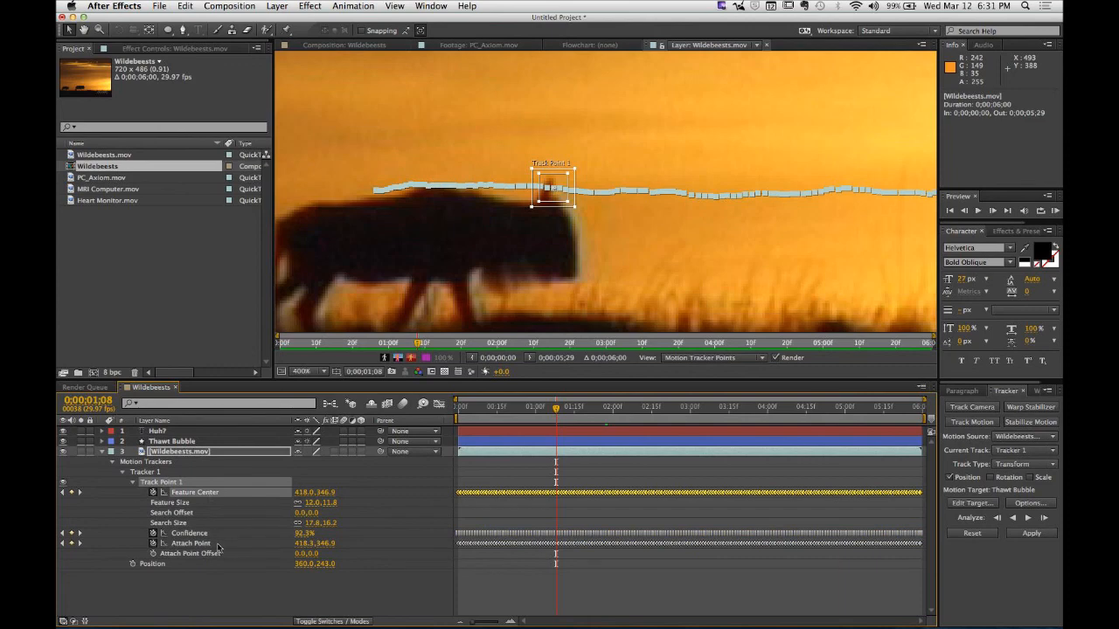
{"action": "left_click", "coordinate": [220, 534]}
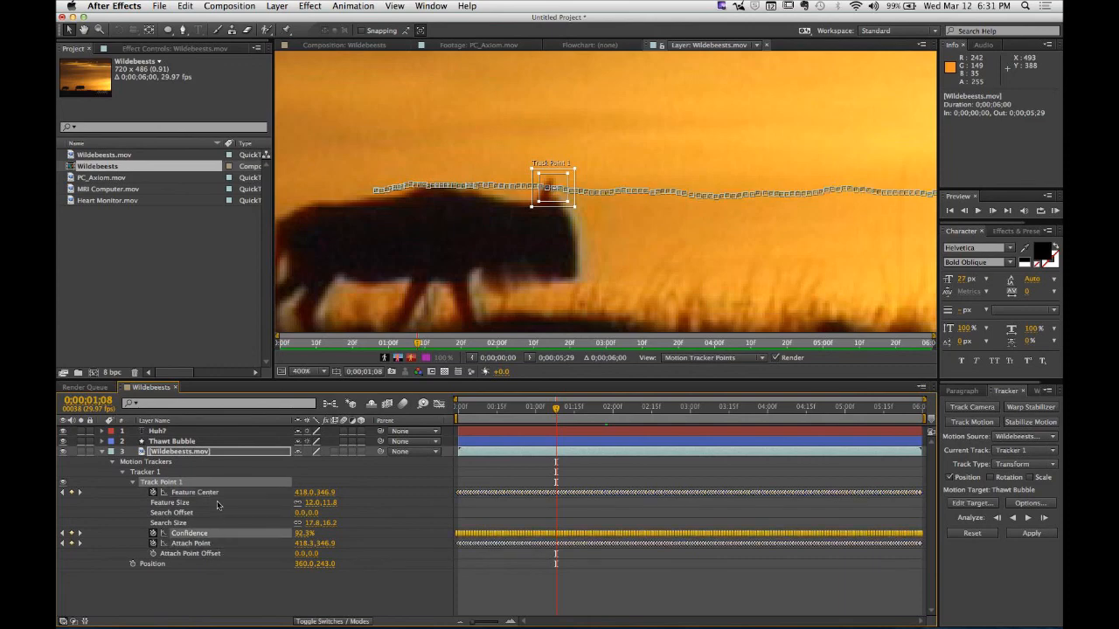
{"action": "left_click", "coordinate": [217, 497]}
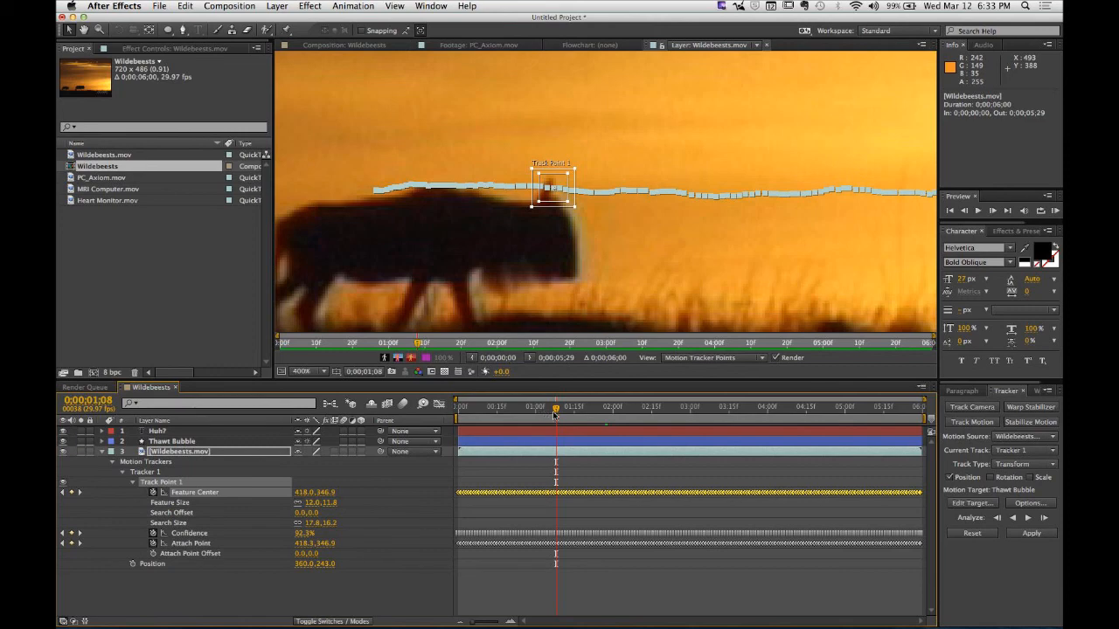
{"action": "left_click_drag", "start_coordinate": [555, 408], "coordinate": [439, 432]}
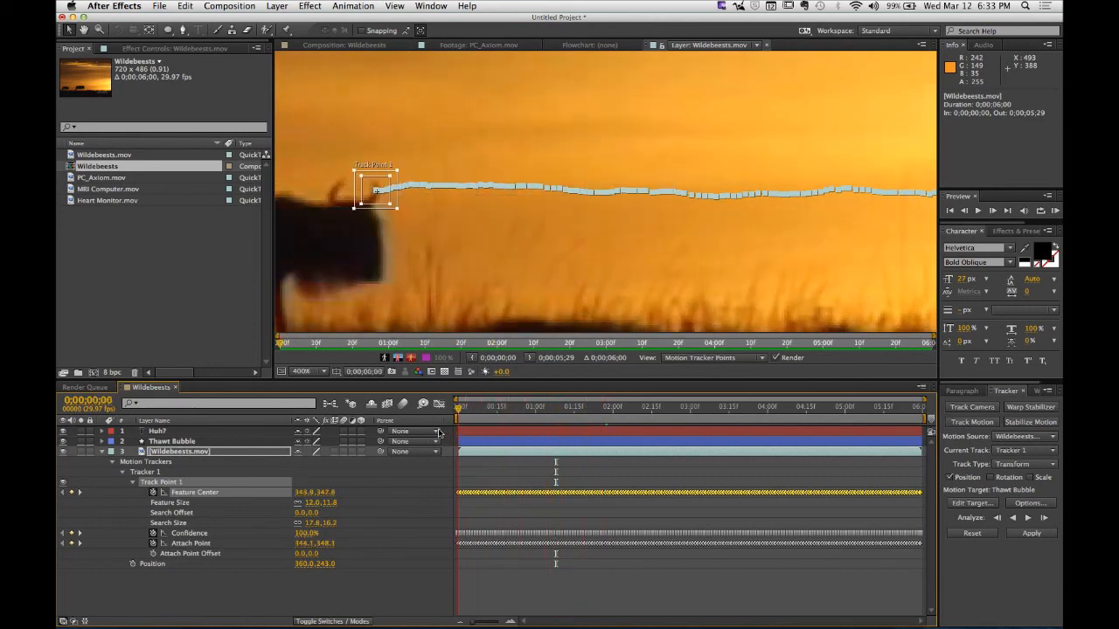
{"action": "left_click", "coordinate": [218, 589]}
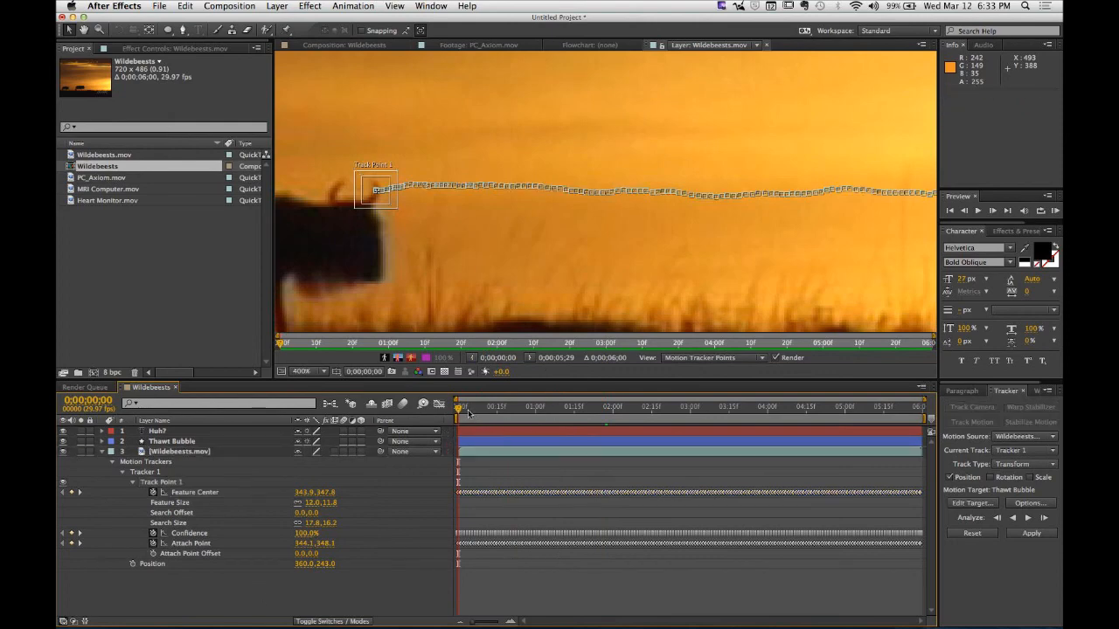
{"action": "left_click_drag", "start_coordinate": [473, 413], "coordinate": [571, 416]}
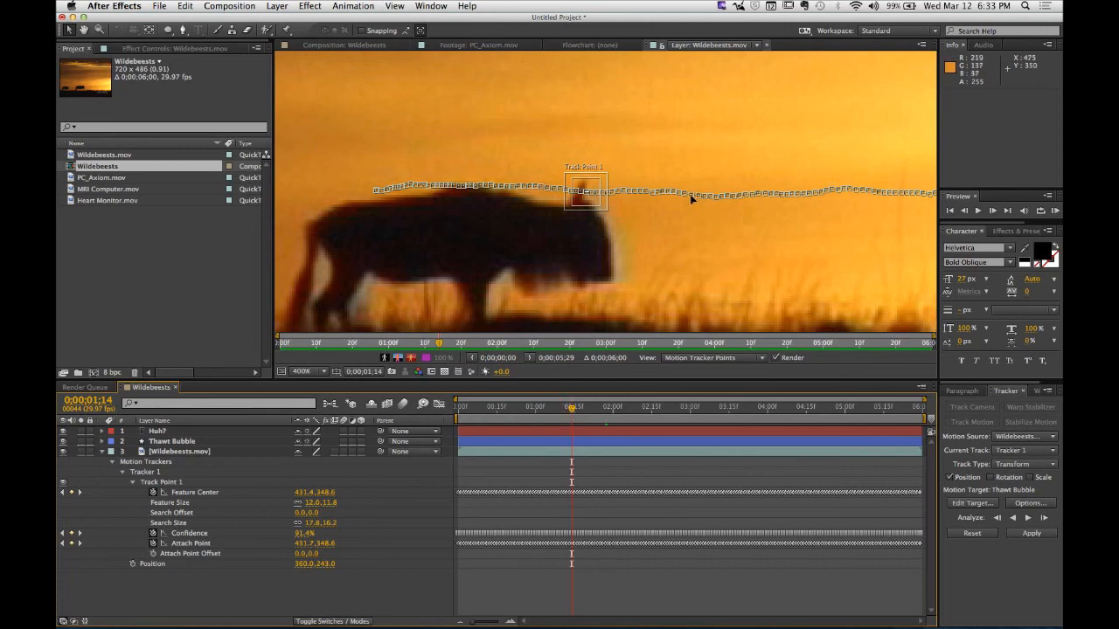
- Displace three neighbouring Feature Center keyframes upward, off the horn's motion path just ahead of the wildebeest
{"action": "left_click_drag", "start_coordinate": [690, 194], "coordinate": [660, 122]}
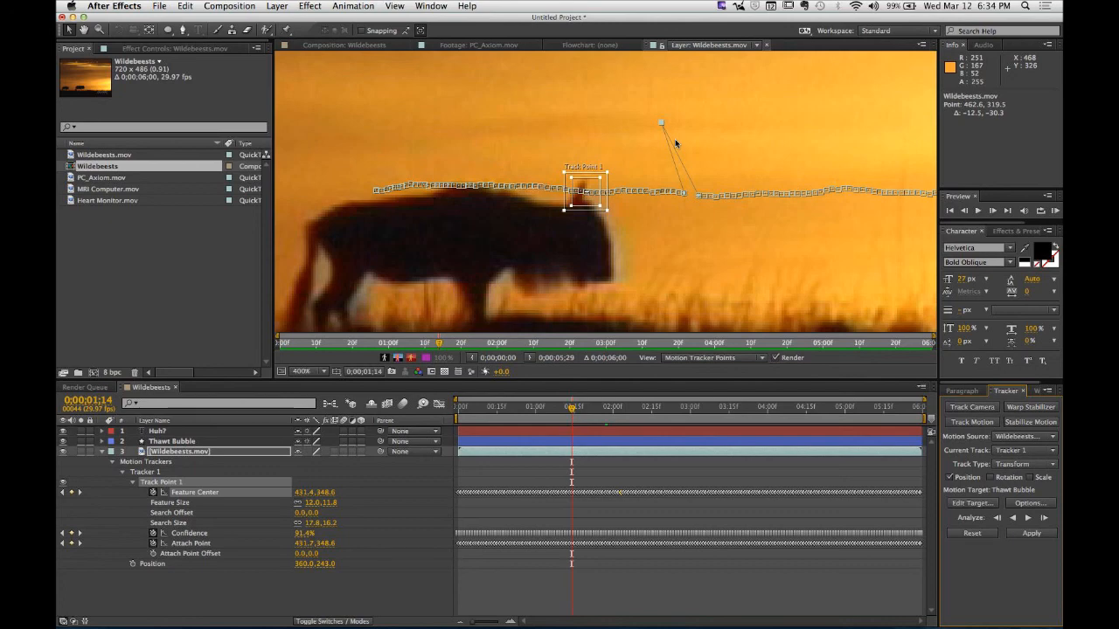
{"action": "left_click_drag", "start_coordinate": [675, 142], "coordinate": [687, 201]}
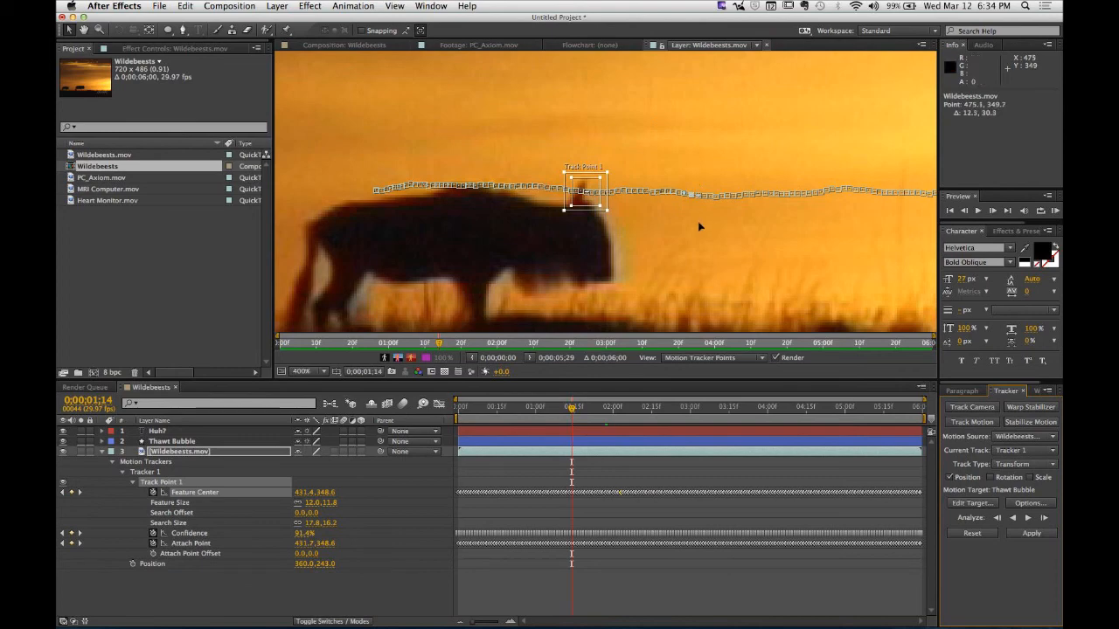
{"action": "left_click_drag", "start_coordinate": [685, 164], "coordinate": [706, 171]}
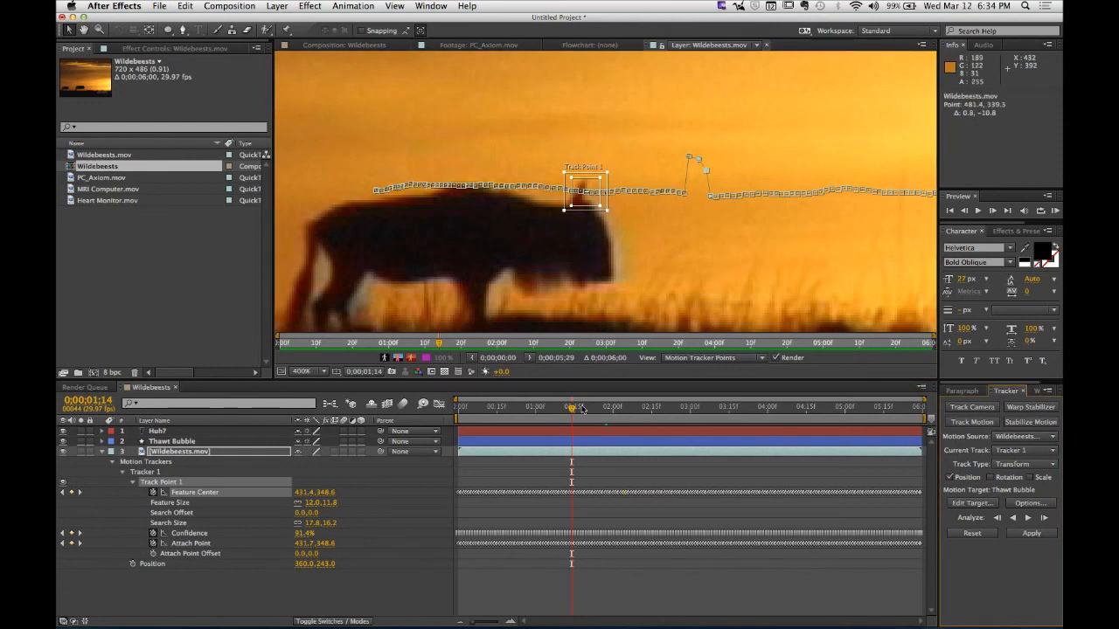
- Re-analyze the displaced track points one frame at a time, from 0;00;02;02 forward to 0;00;02;05
{"action": "left_click_drag", "start_coordinate": [575, 411], "coordinate": [616, 413]}
{"action": "scroll", "coordinate": [712, 198], "scroll_direction": "up", "scroll_amount": 2}
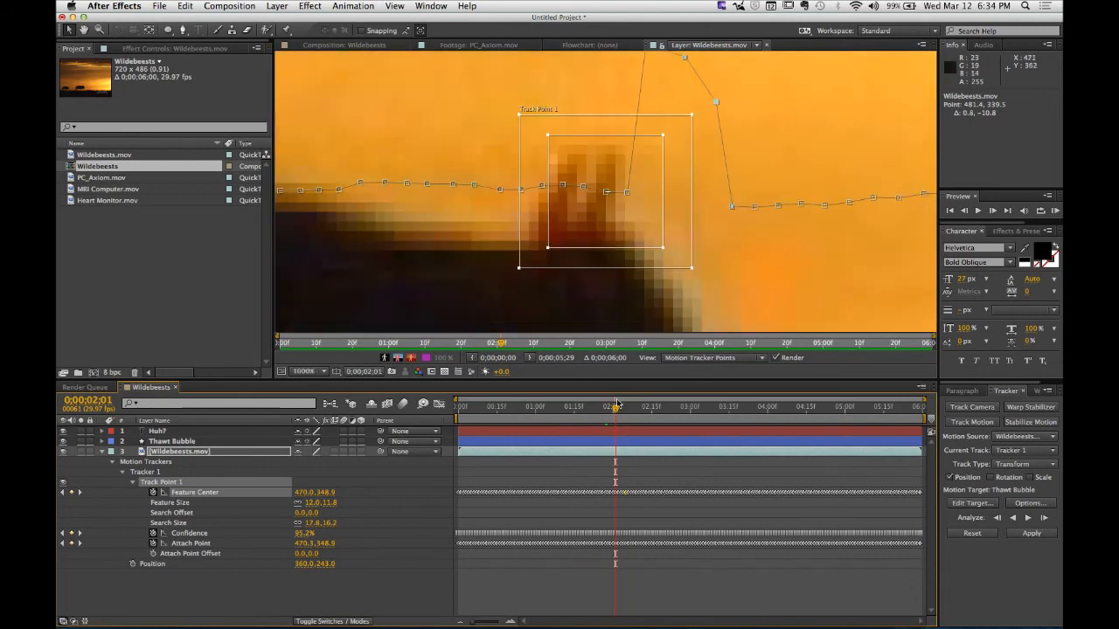
{"action": "key", "text": "Home"}
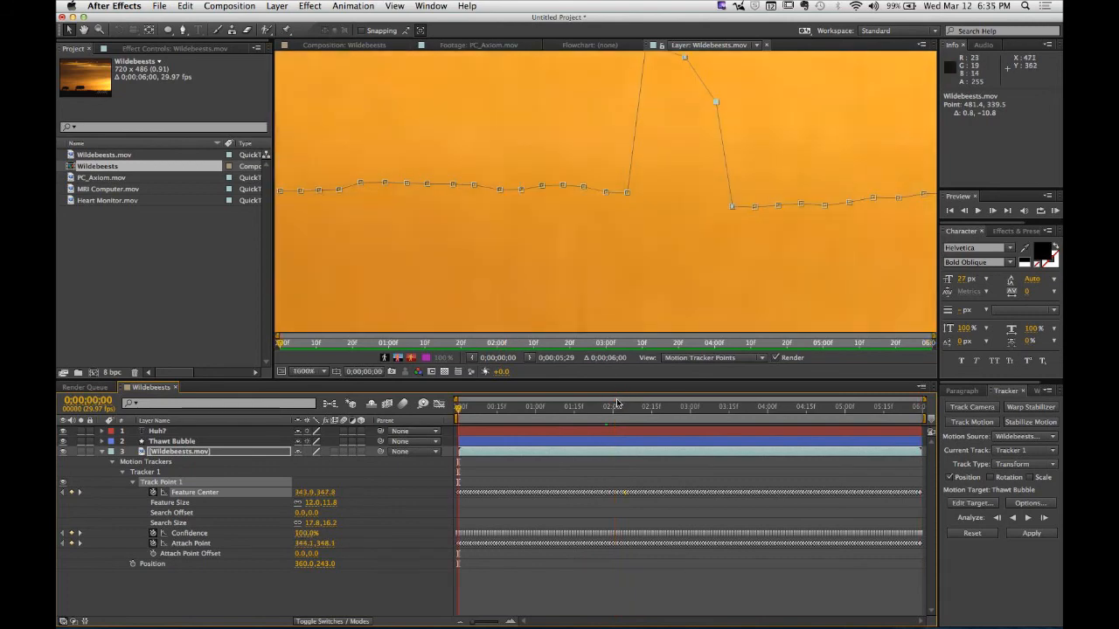
{"action": "left_click", "coordinate": [617, 409]}
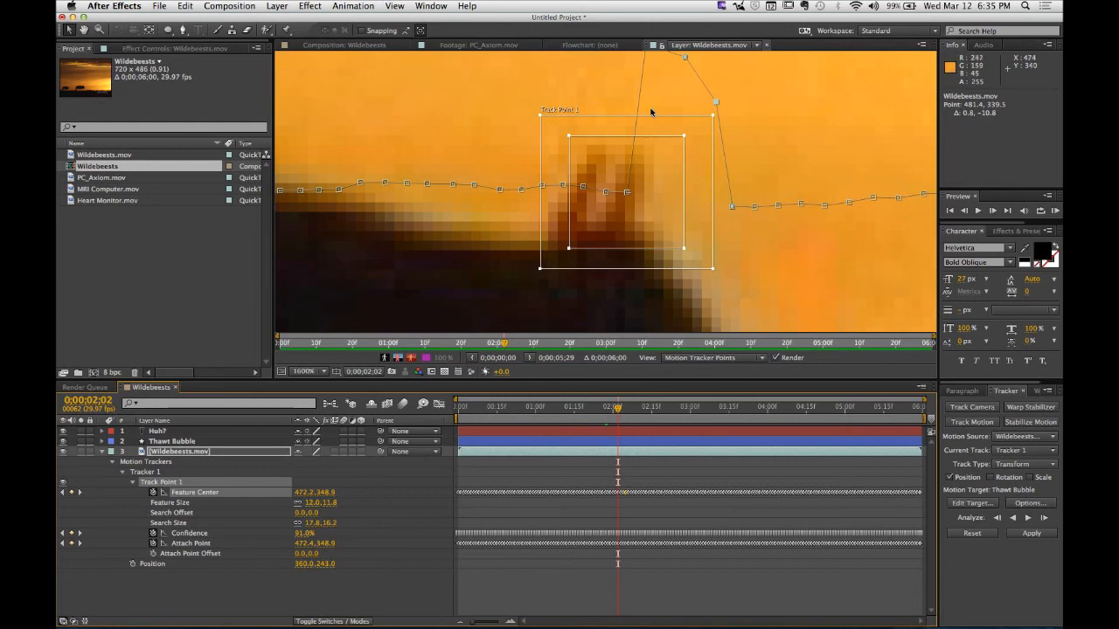
{"action": "left_click", "coordinate": [1046, 520]}
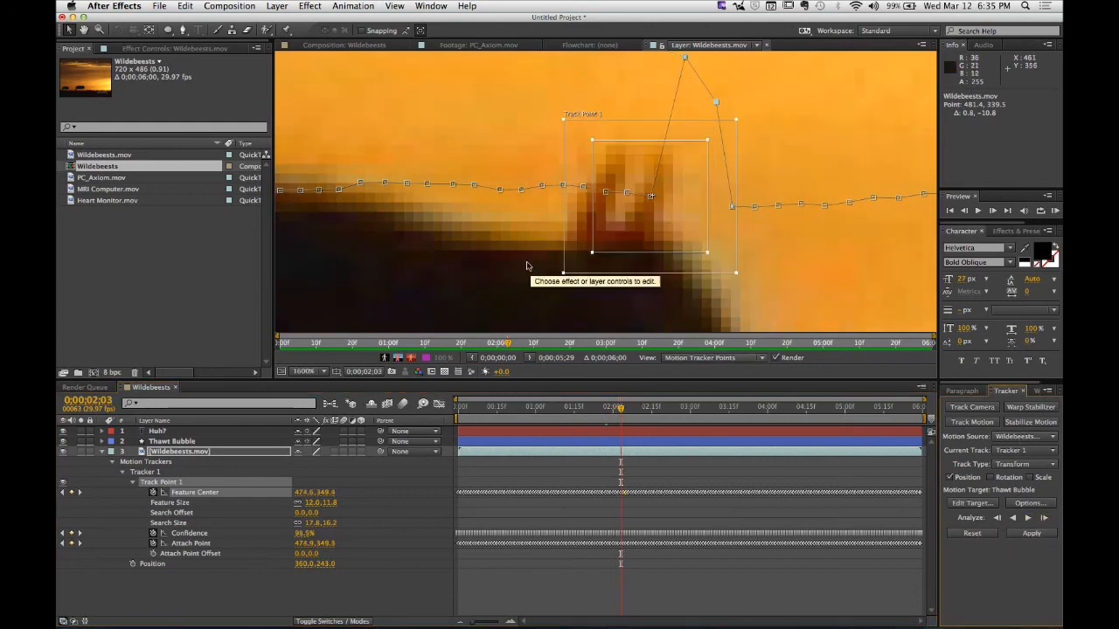
{"action": "left_click", "coordinate": [1045, 519]}
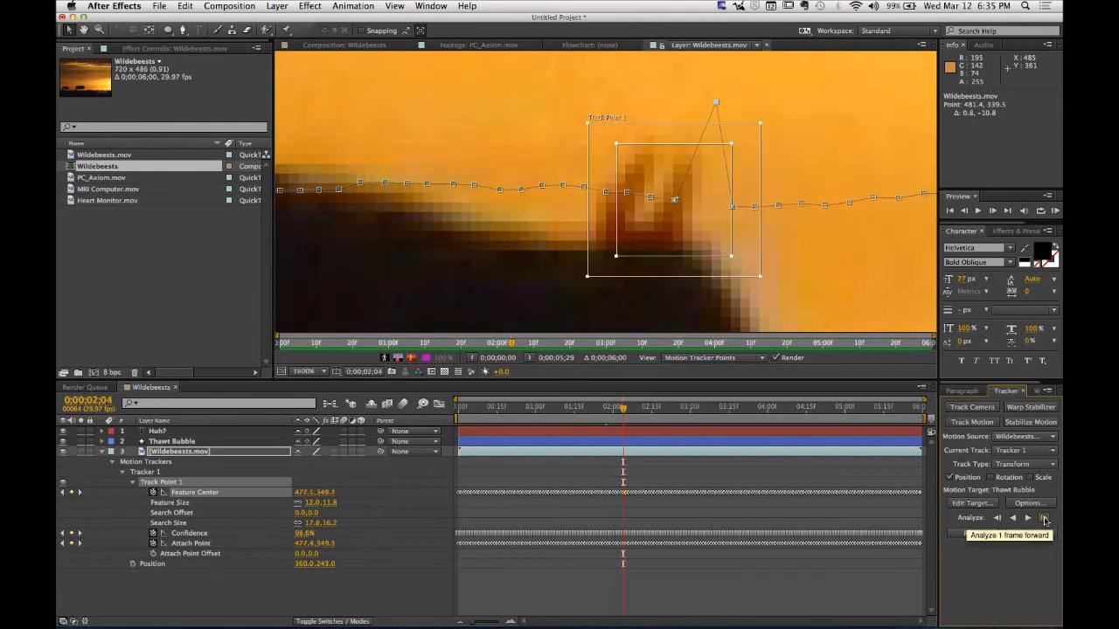
{"action": "left_click", "coordinate": [1045, 519]}
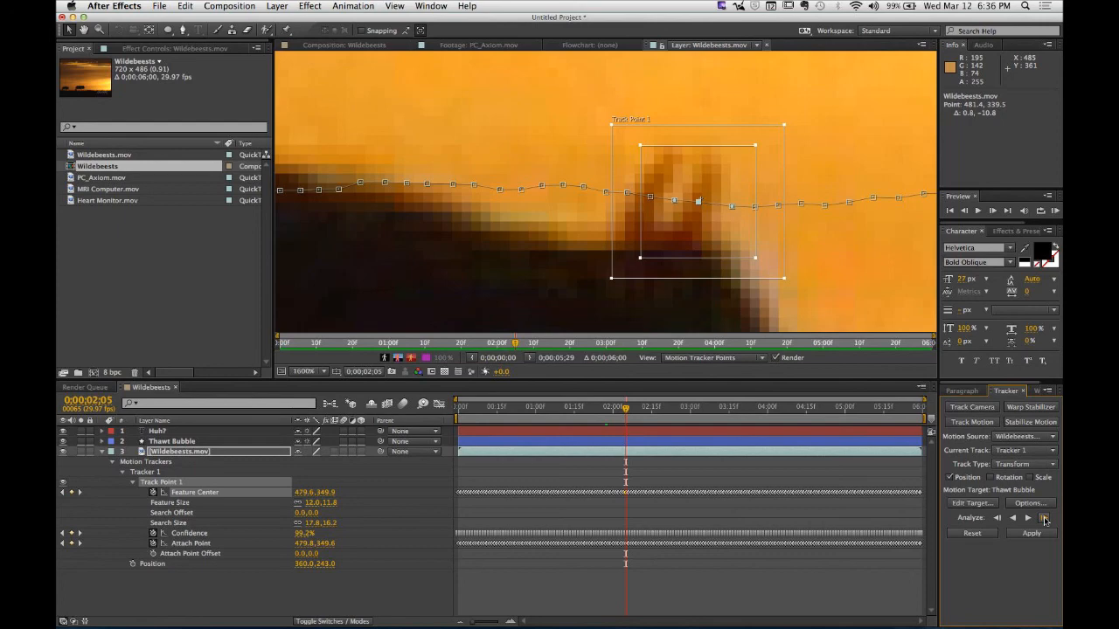
- Apply the tracked motion to the Thawt Bubble layer with the X and Y dimensions
{"action": "scroll", "coordinate": [904, 265], "scroll_direction": "down", "scroll_amount": 4}
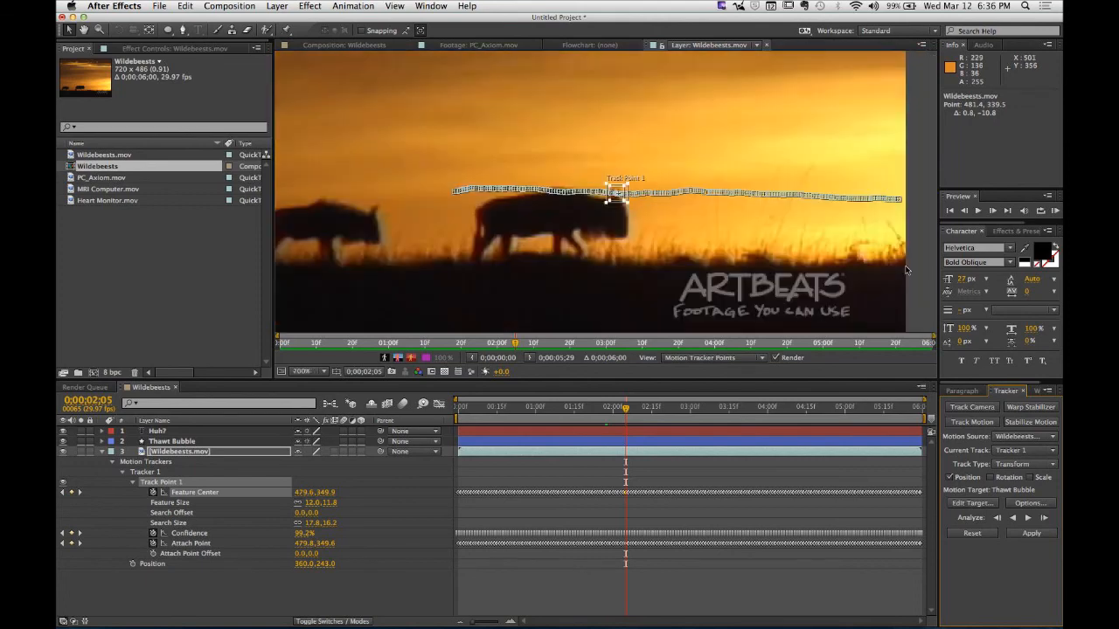
{"action": "scroll", "coordinate": [906, 270], "scroll_direction": "down", "scroll_amount": 2}
{"action": "scroll", "coordinate": [905, 270], "scroll_direction": "up", "scroll_amount": 1}
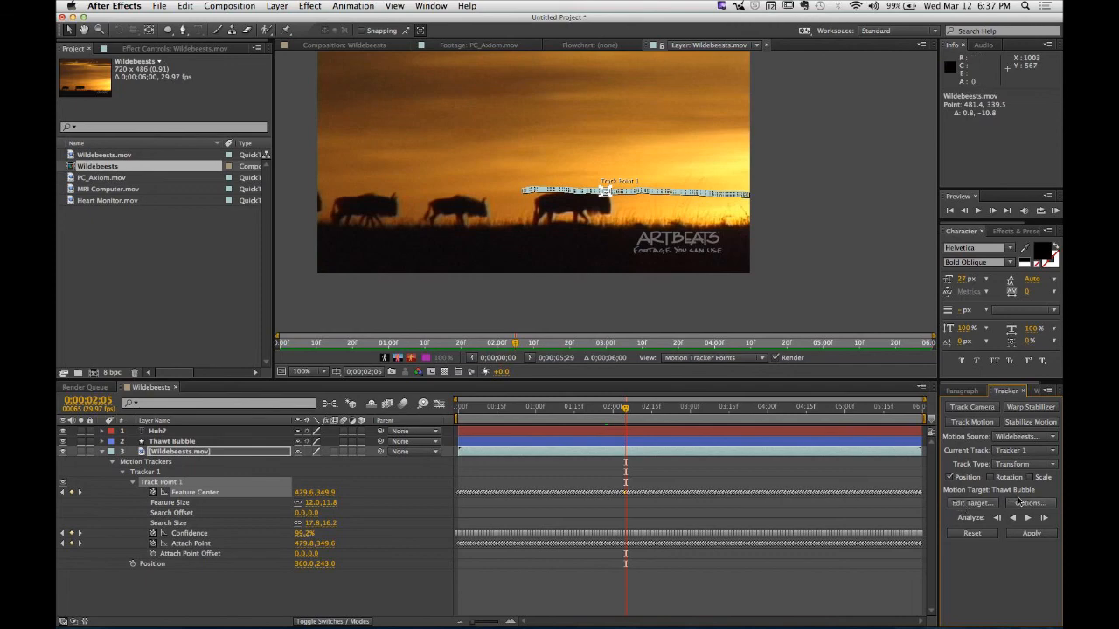
{"action": "left_click", "coordinate": [1030, 534]}
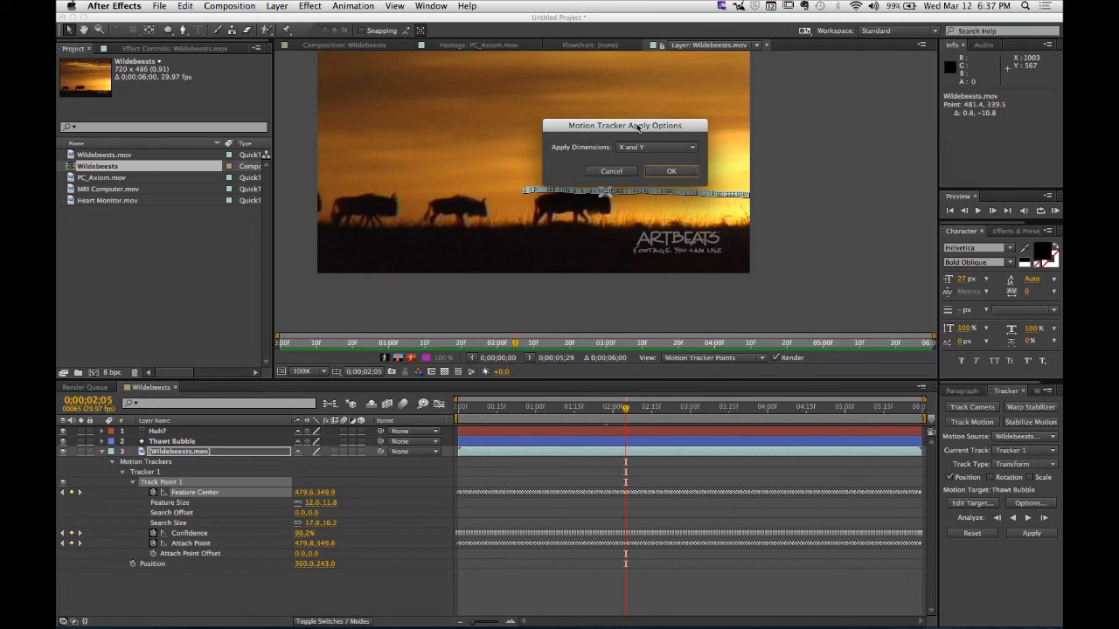
{"action": "left_click", "coordinate": [663, 171]}
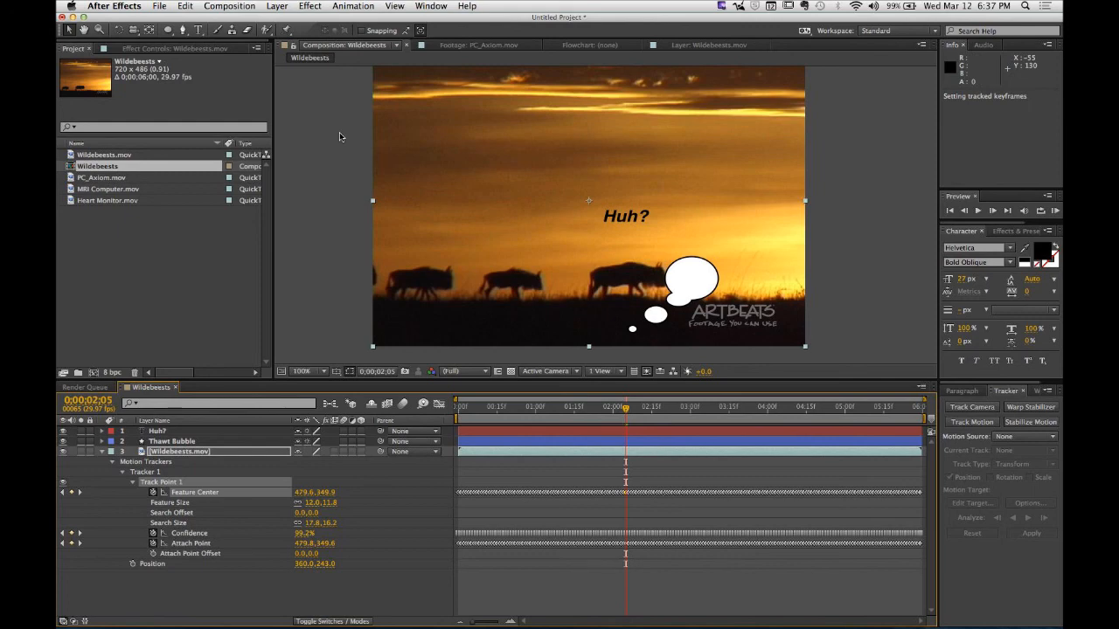
- Preview the composition from the first frame to check how the bubble follows the wildebeest, and return to the start
{"action": "key", "text": "Home"}
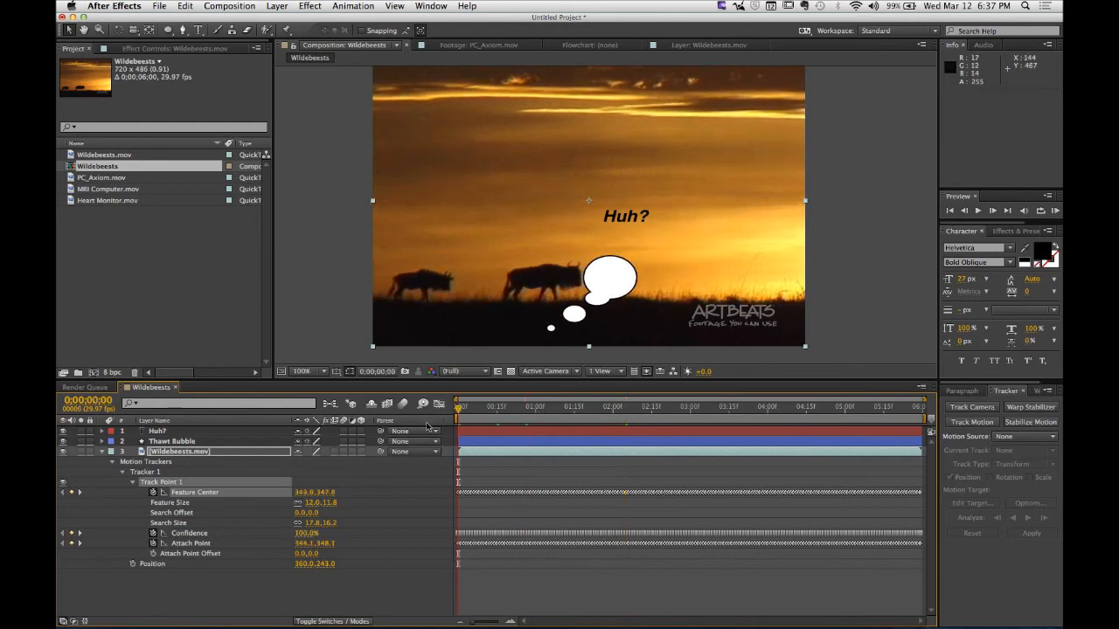
{"action": "key", "text": "space"}
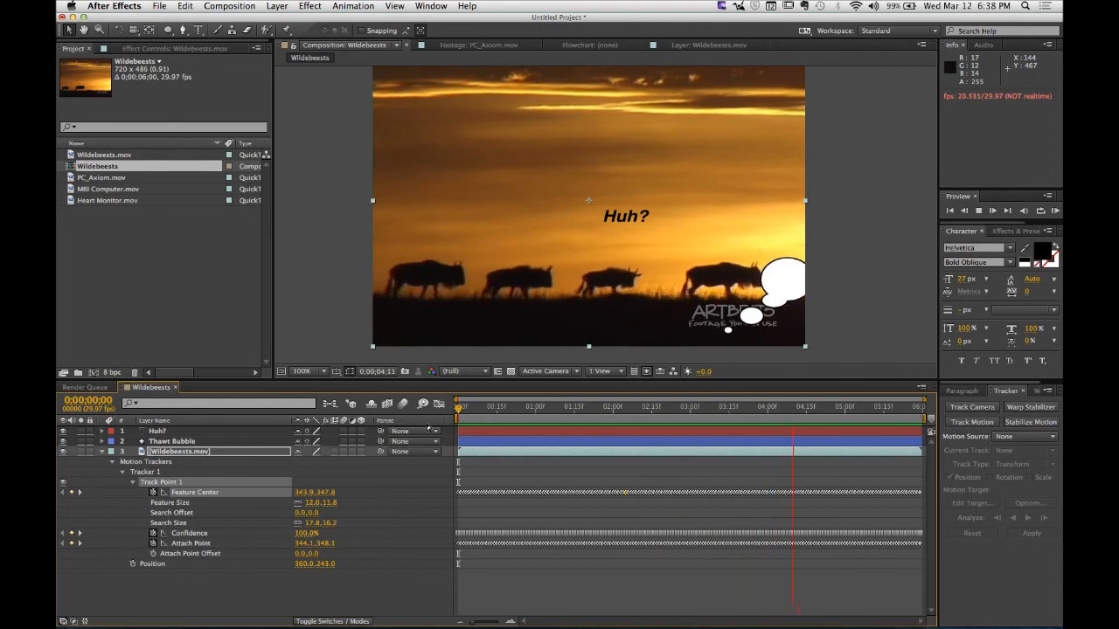
{"action": "key", "text": "space"}
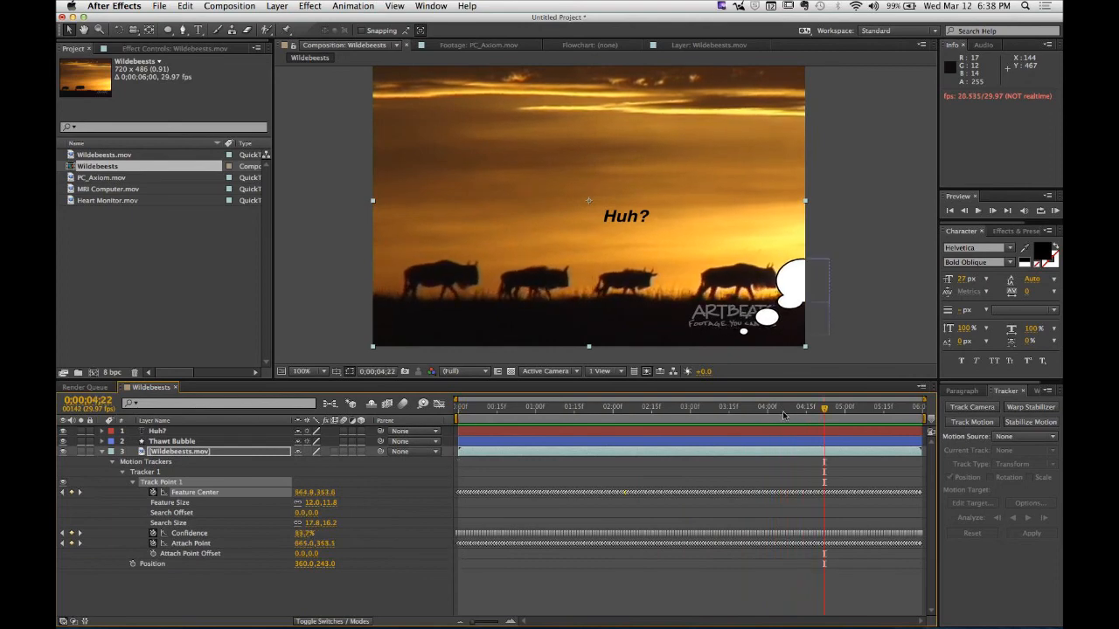
{"action": "left_click_drag", "start_coordinate": [824, 409], "coordinate": [319, 417]}
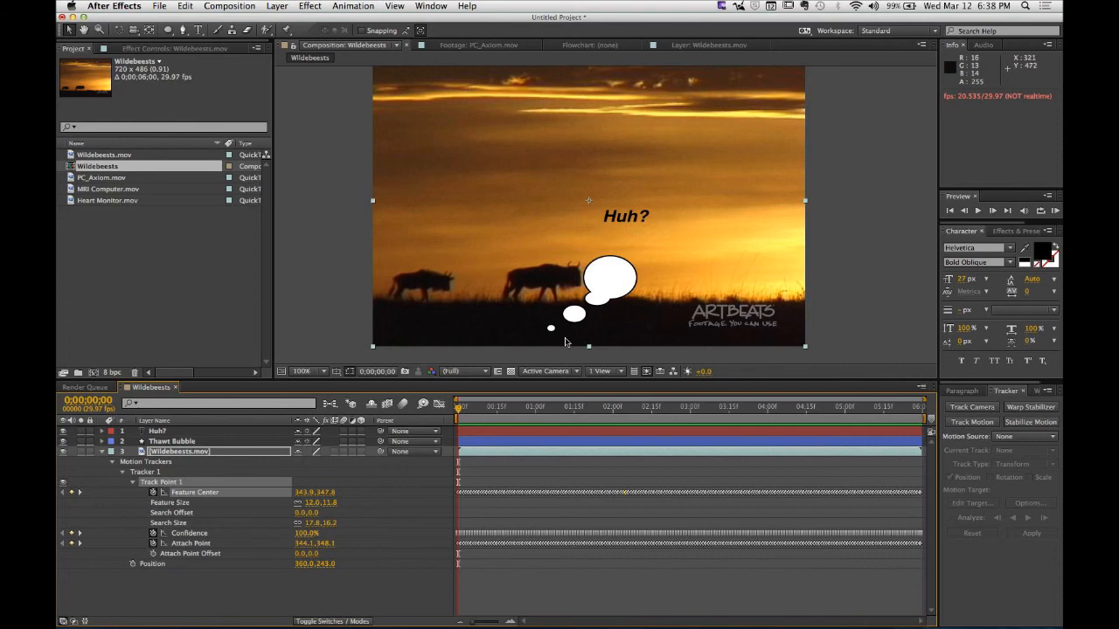
- Compare the track point in the Wildebeests.mov layer view with the Thawt Bubble layer's motion path in the composition
{"action": "left_click", "coordinate": [708, 45]}
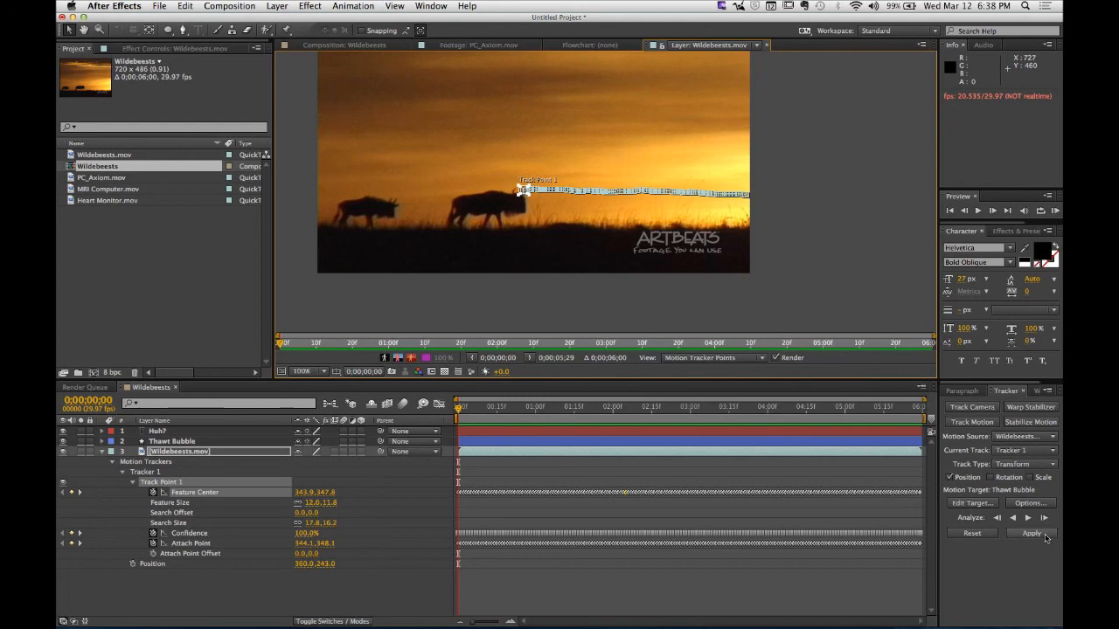
{"action": "left_click", "coordinate": [348, 45]}
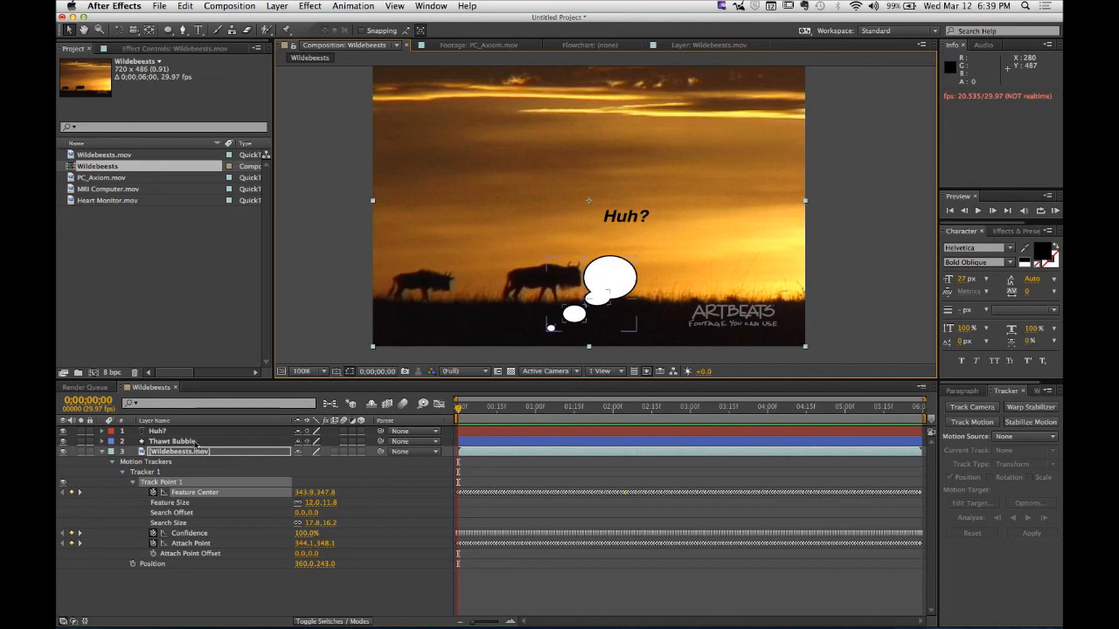
{"action": "left_click", "coordinate": [605, 278]}
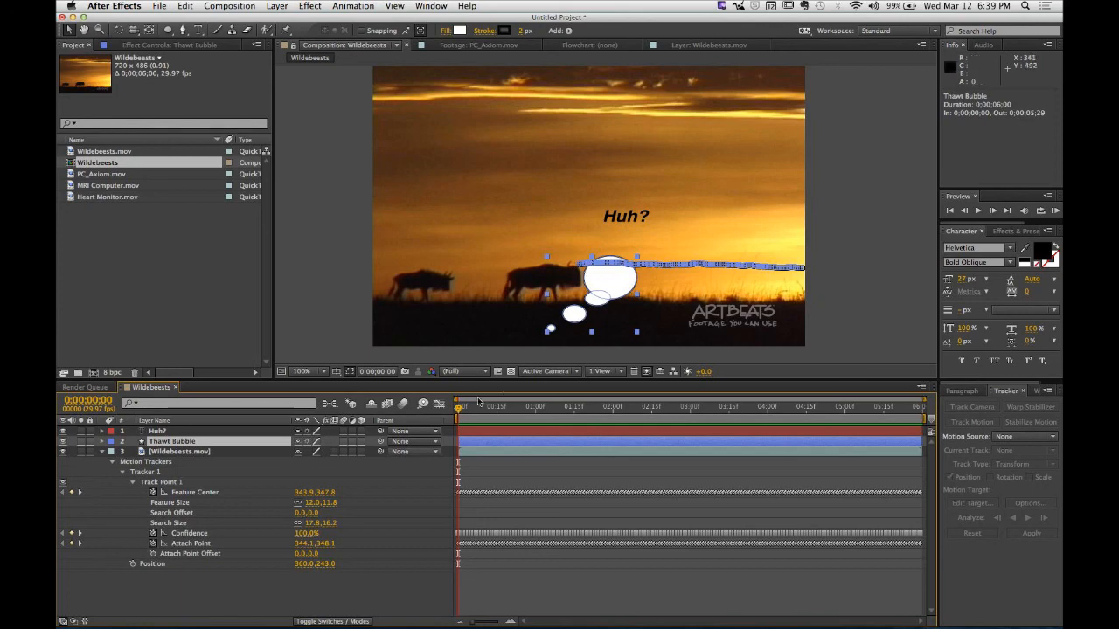
{"action": "mouse_move", "coordinate": [465, 412]}
{"action": "left_mouse_down"}
{"action": "mouse_move", "coordinate": [904, 422]}
{"action": "mouse_move", "coordinate": [458, 423]}
{"action": "left_mouse_up"}
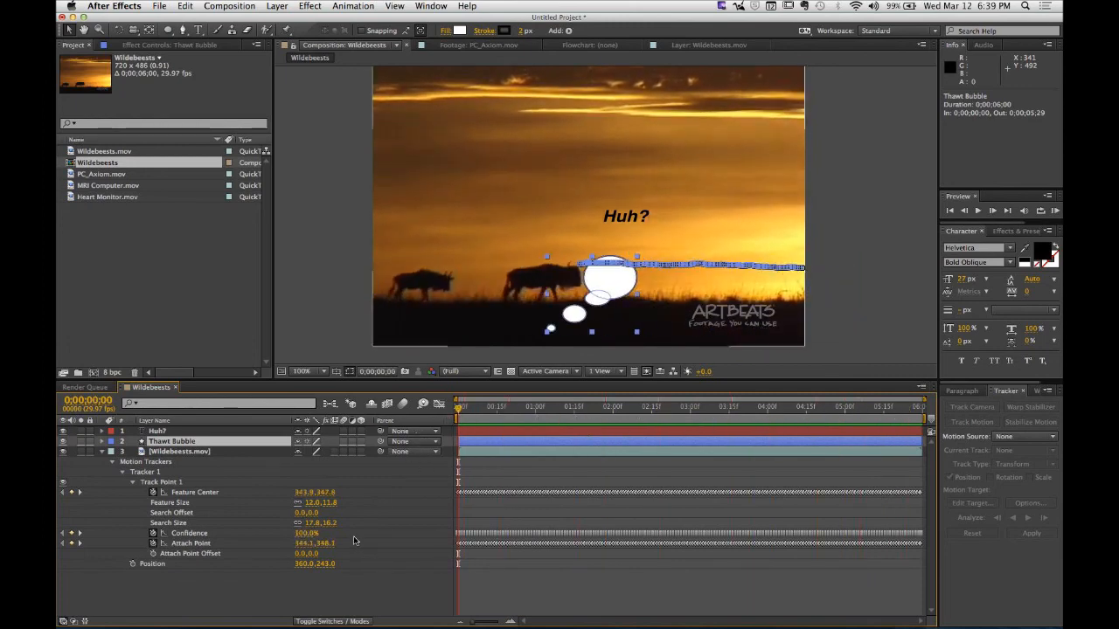
{"action": "left_click", "coordinate": [372, 597]}
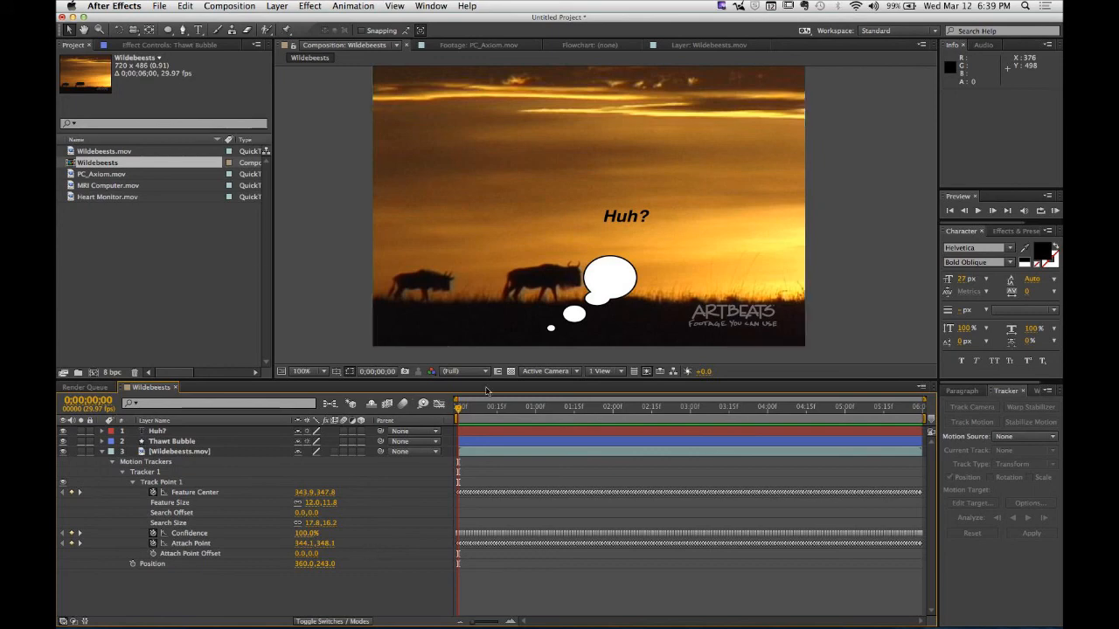
- Collapse the Wildebeests.mov layer, expand the Thawt Bubble layer's Transform properties and set its Anchor Point to -60.0,128.0
{"action": "left_click", "coordinate": [102, 451]}
{"action": "left_click", "coordinate": [102, 443]}
{"action": "left_click", "coordinate": [101, 442]}
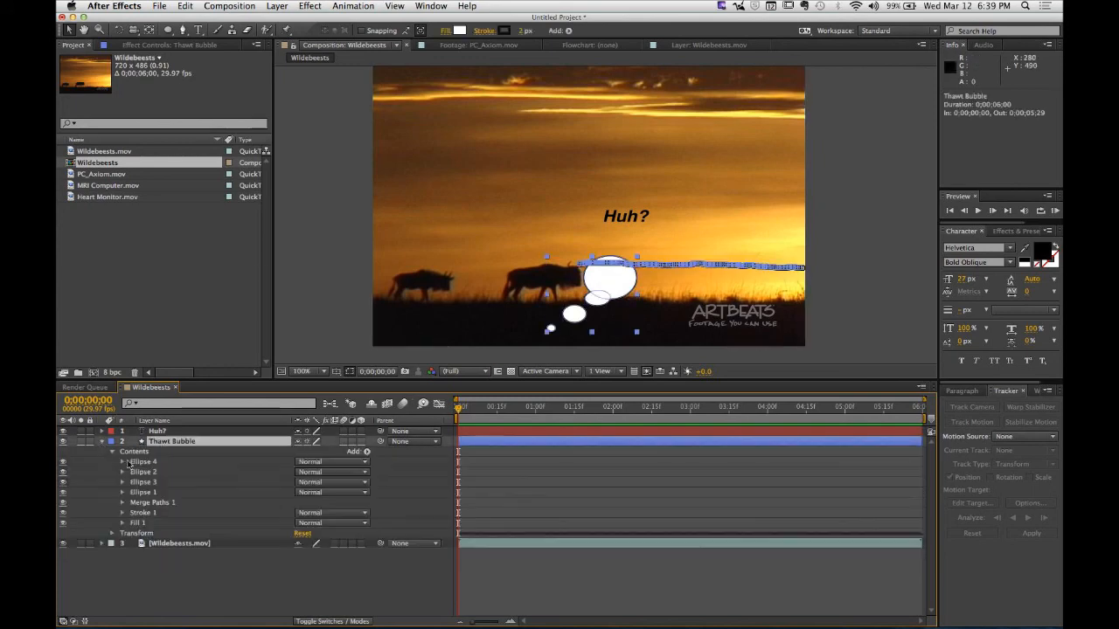
{"action": "left_click", "coordinate": [112, 533]}
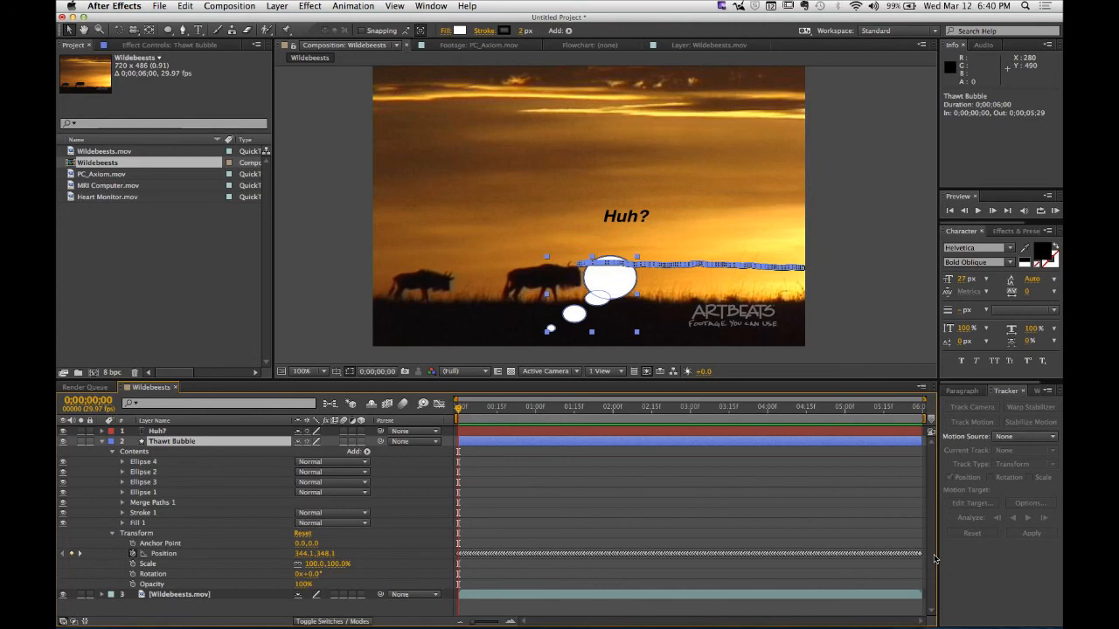
{"action": "left_click", "coordinate": [146, 32]}
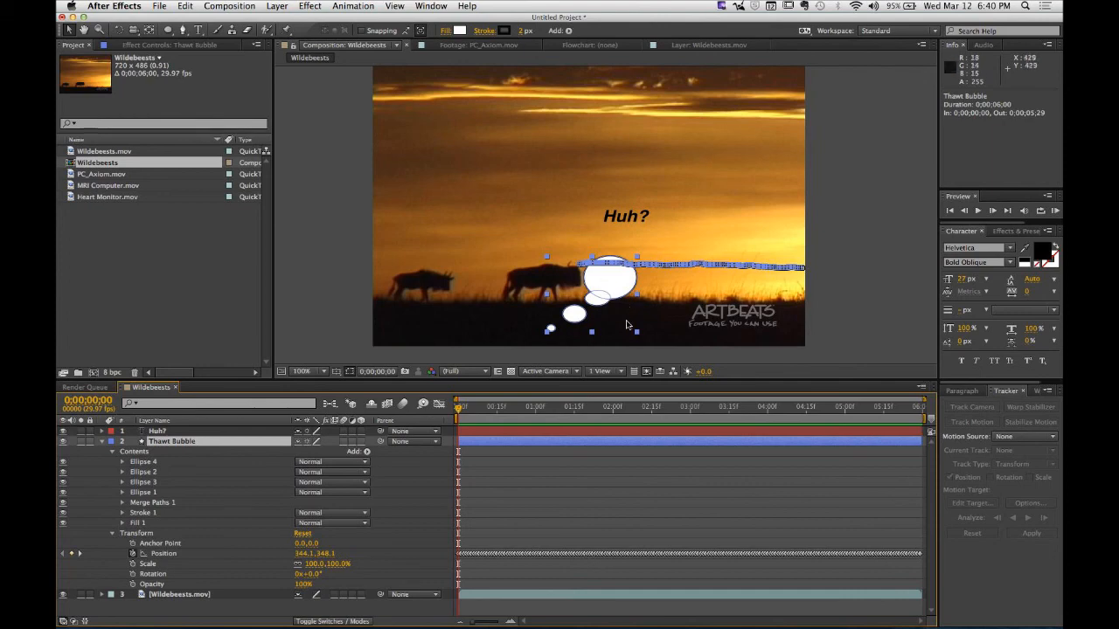
{"action": "left_click_drag", "start_coordinate": [300, 544], "coordinate": [404, 545]}
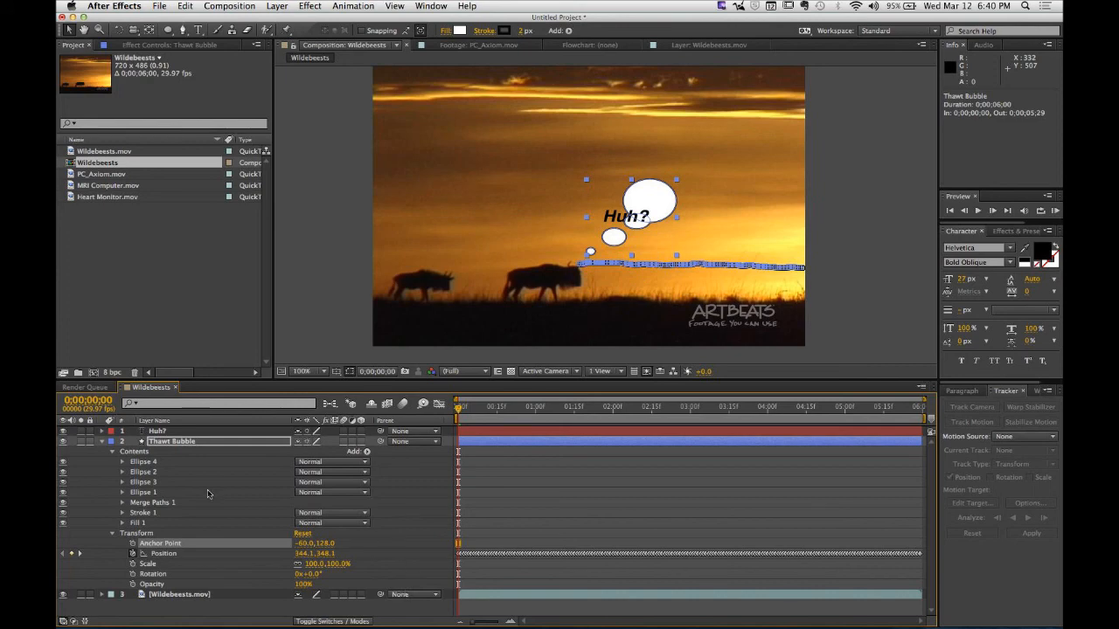
- Move the Huh? text inside the thought bubble, parent the Huh? layer to Thawt Bubble and preview the motion
{"action": "left_click", "coordinate": [102, 441]}
{"action": "left_click", "coordinate": [161, 433]}
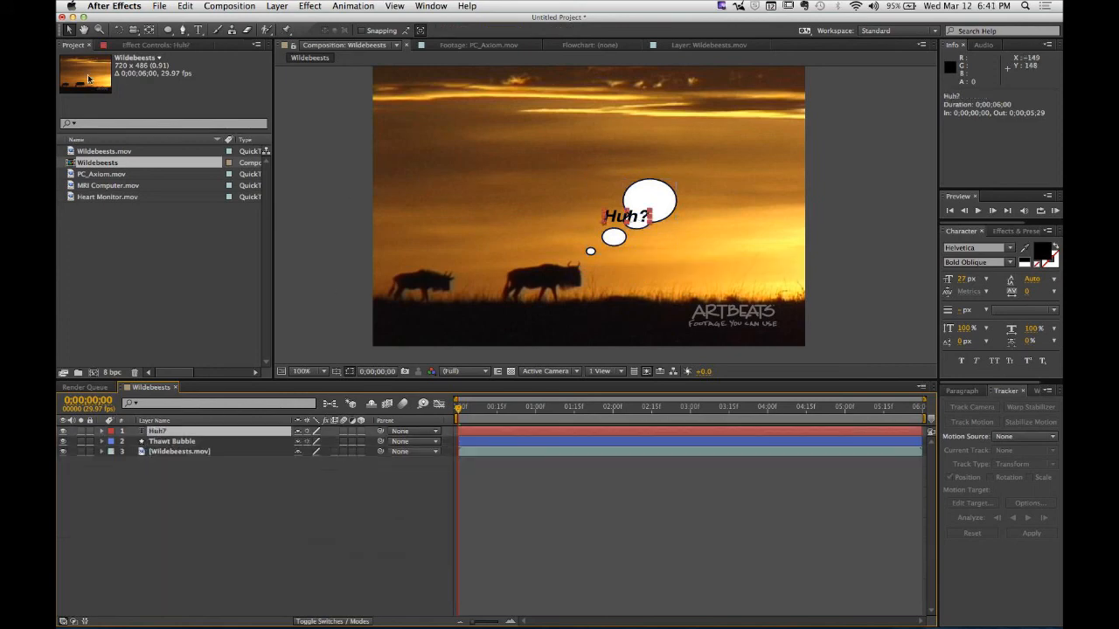
{"action": "left_click_drag", "start_coordinate": [627, 221], "coordinate": [649, 206]}
{"action": "left_click", "coordinate": [308, 569]}
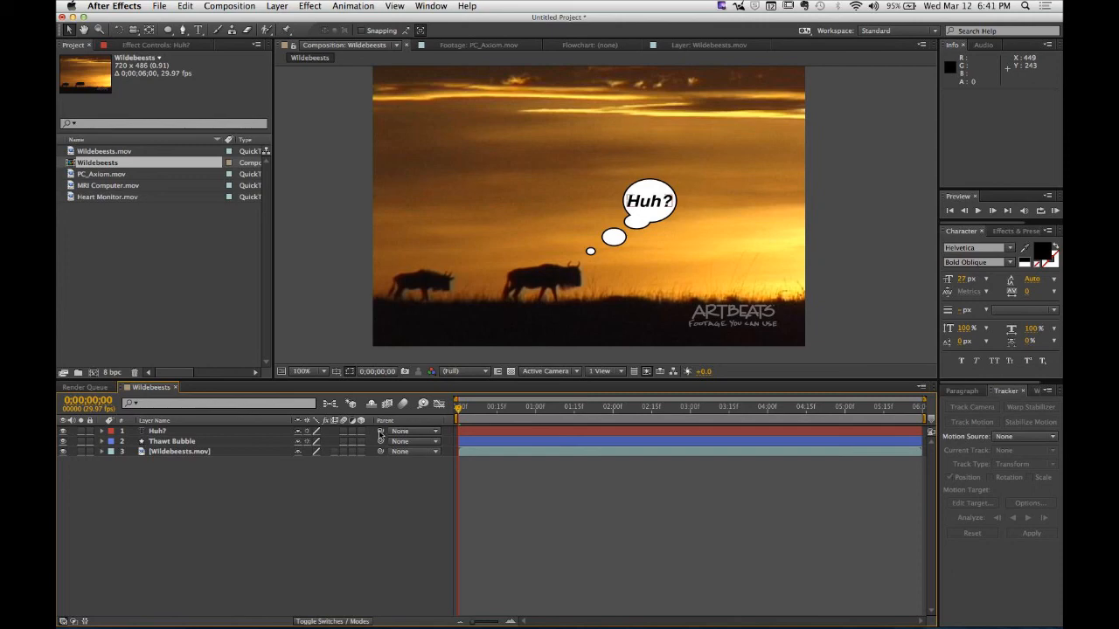
{"action": "left_click_drag", "start_coordinate": [380, 432], "coordinate": [168, 444]}
{"action": "key", "text": "space"}
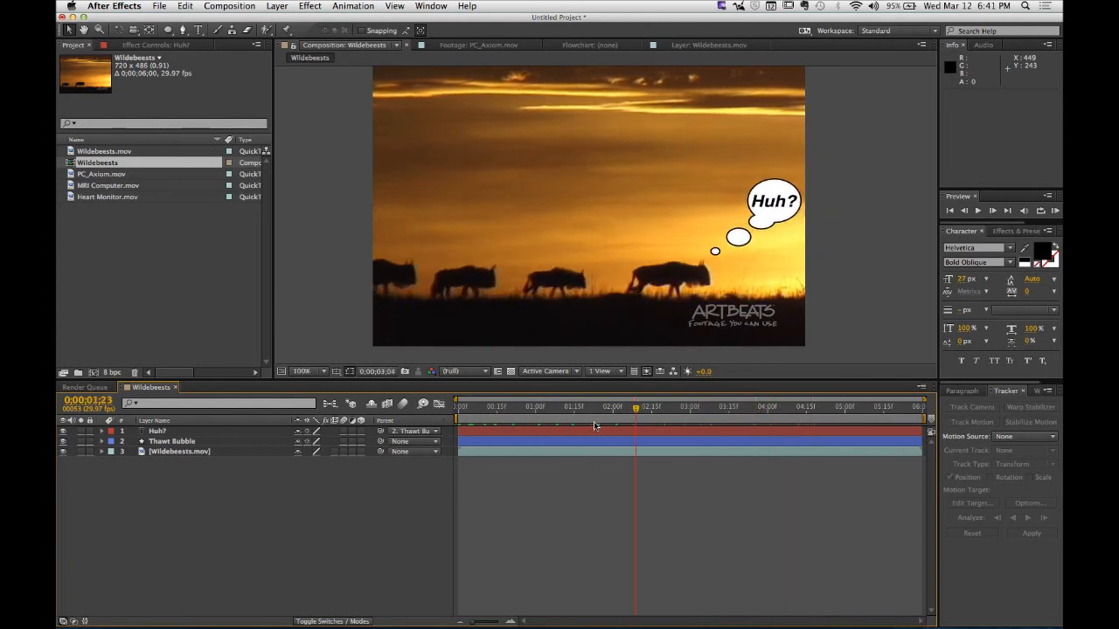
- Scrub the composition from start to end to check how the bubble and Huh? text follow the front wildebeest
{"action": "left_click_drag", "start_coordinate": [856, 435], "coordinate": [457, 435]}
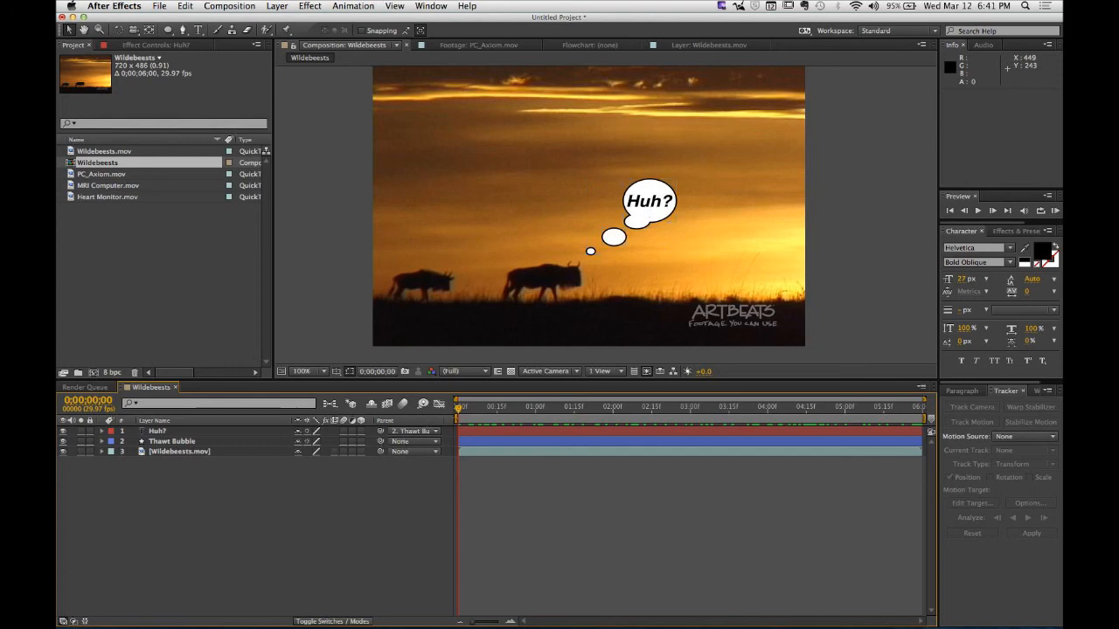
{"action": "left_click_drag", "start_coordinate": [461, 411], "coordinate": [858, 408]}
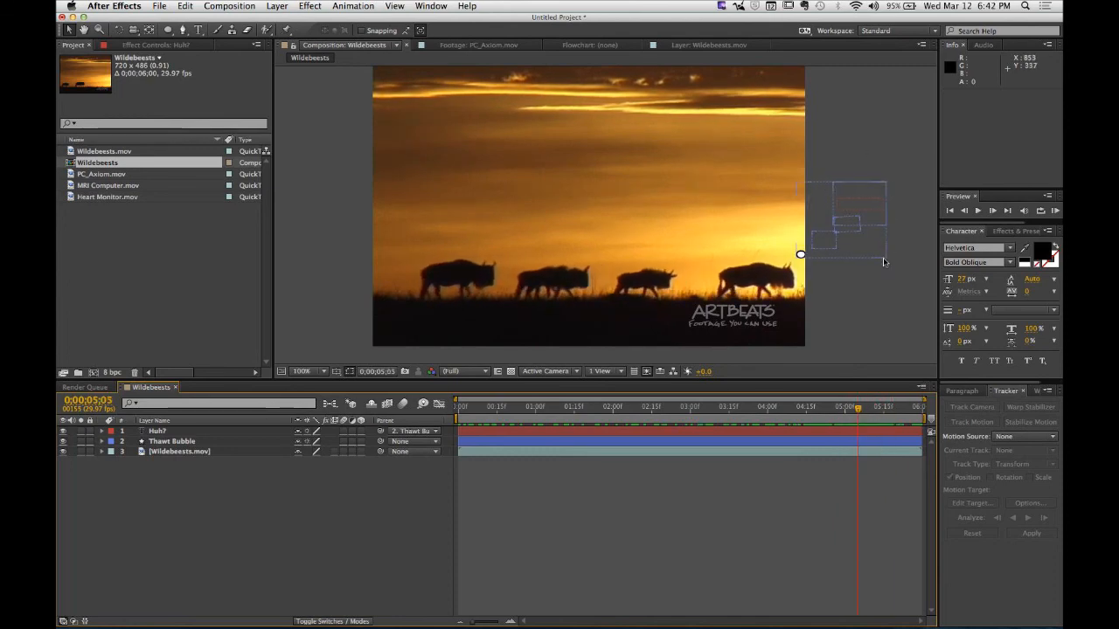
{"action": "left_click_drag", "start_coordinate": [858, 408], "coordinate": [777, 418]}
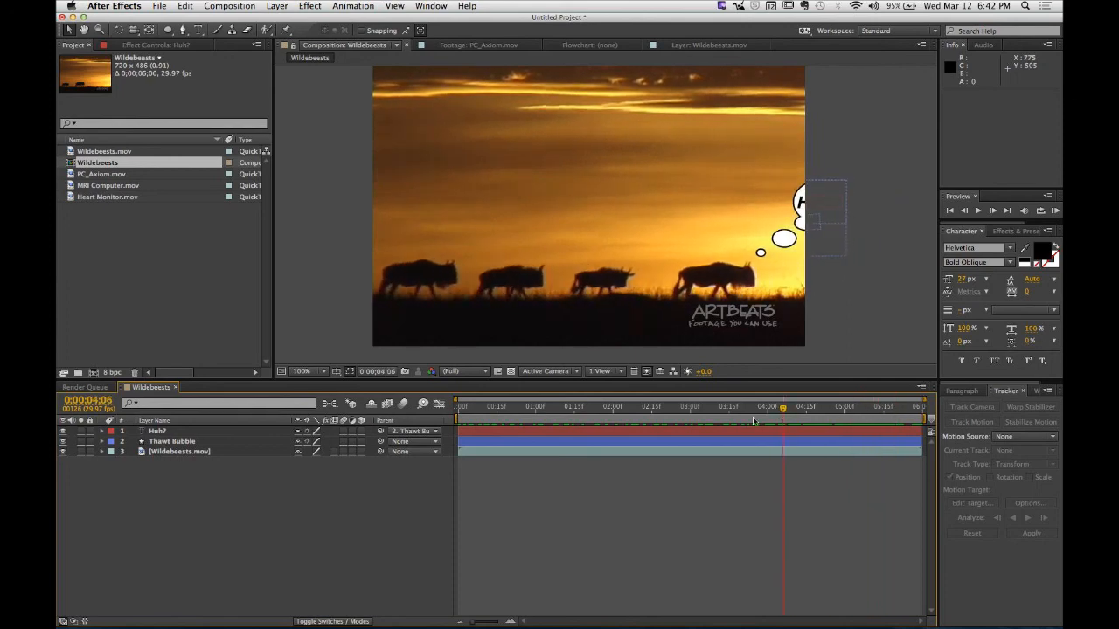
- Set the Thawt Bubble layer's Anchor Point to 0.0,137.0 and preview the motion
{"action": "left_click", "coordinate": [179, 441]}
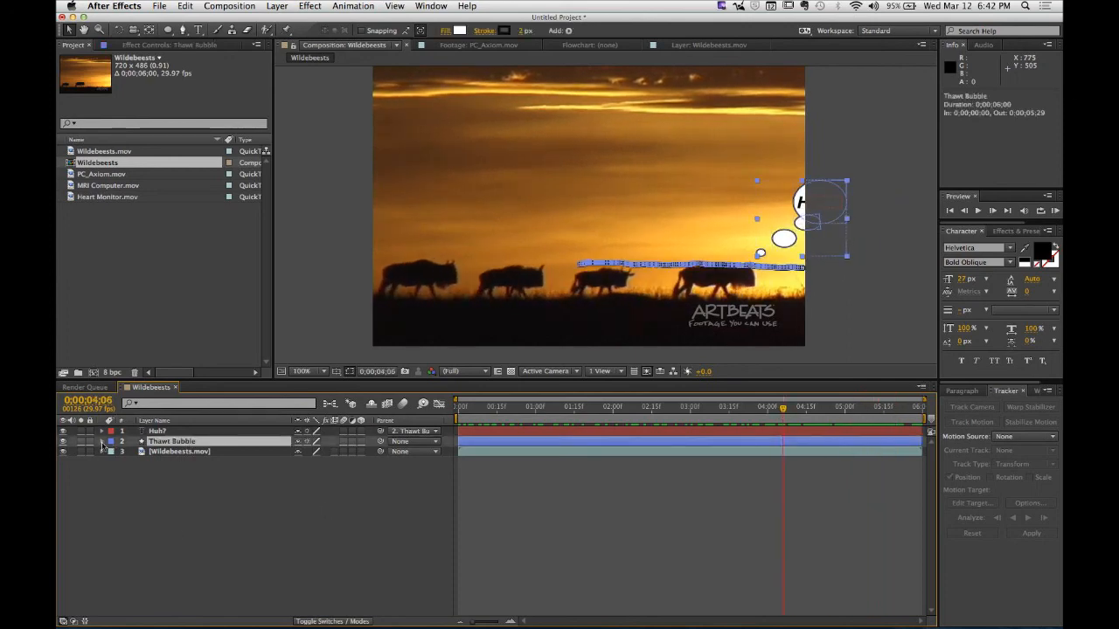
{"action": "left_click", "coordinate": [103, 441]}
{"action": "left_click", "coordinate": [160, 542]}
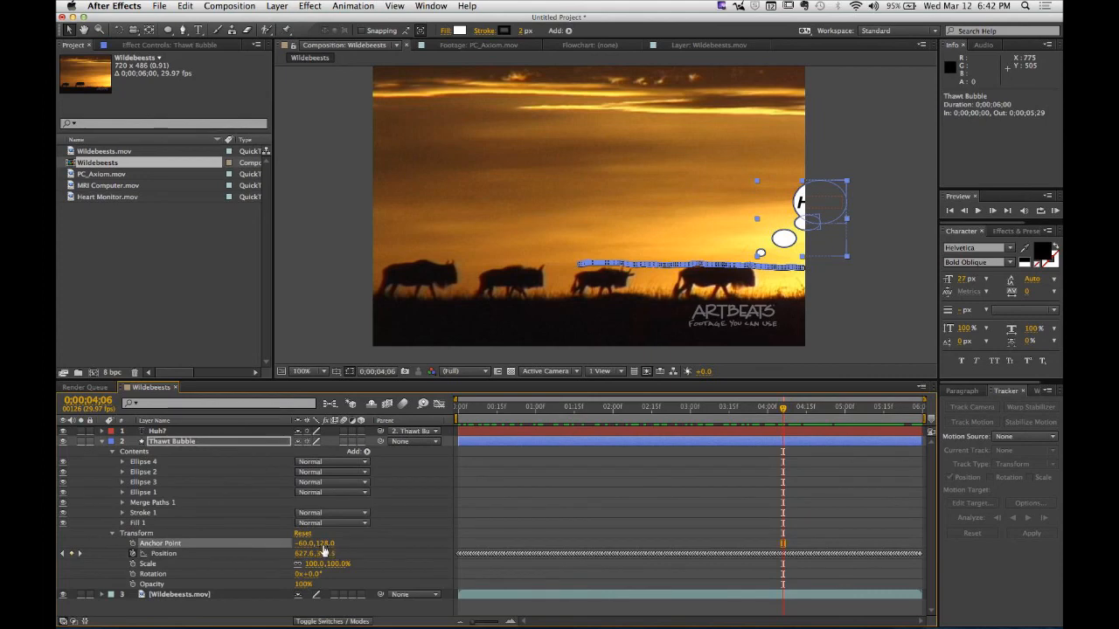
{"action": "left_click_drag", "start_coordinate": [321, 544], "coordinate": [335, 544]}
{"action": "key", "text": "space"}
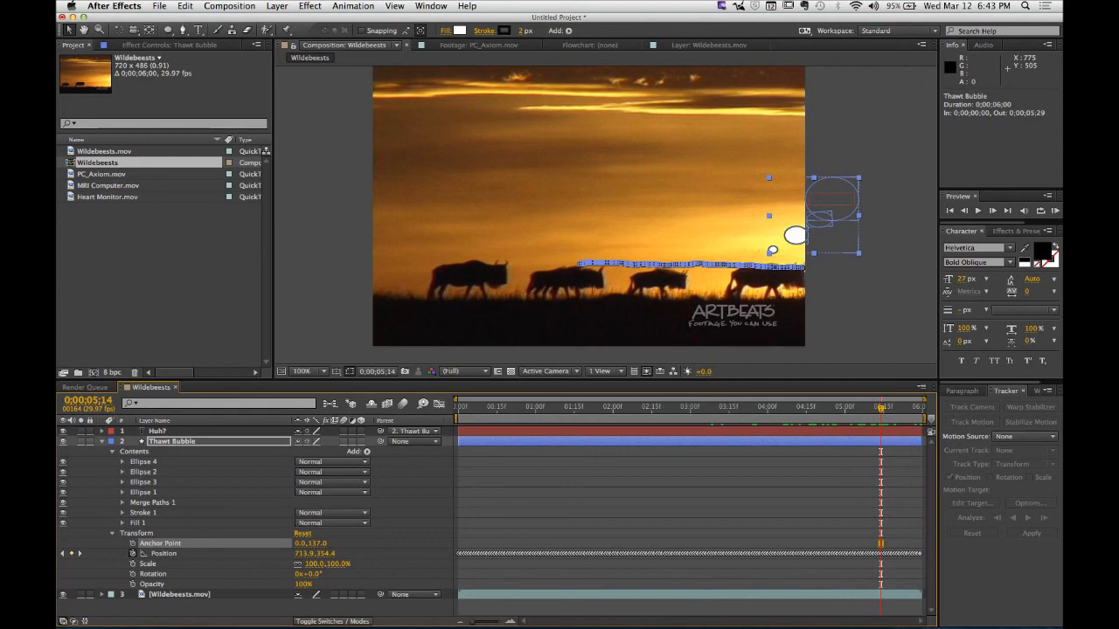
- Delete Thawt Bubble's Position keyframes after 0;00;05;15 except the last, and move the bubble off-frame to 786.9,354.4 at 0;00;05;29
{"action": "left_click_drag", "start_coordinate": [472, 621], "coordinate": [498, 621]}
{"action": "key", "text": "minus"}
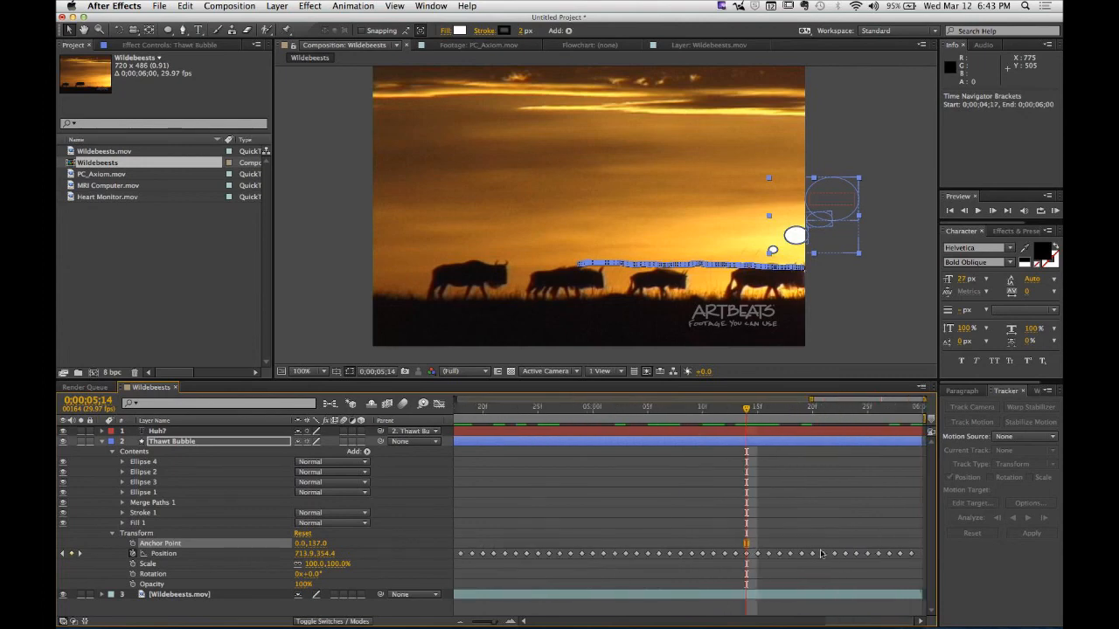
{"action": "left_click_drag", "start_coordinate": [757, 536], "coordinate": [902, 568]}
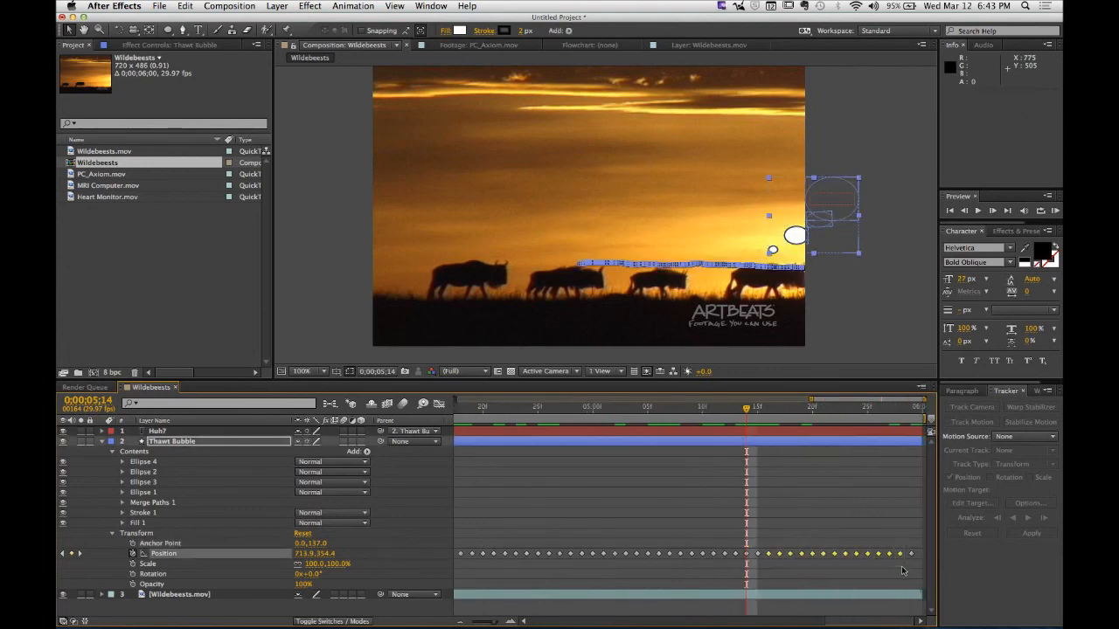
{"action": "key", "text": "Delete"}
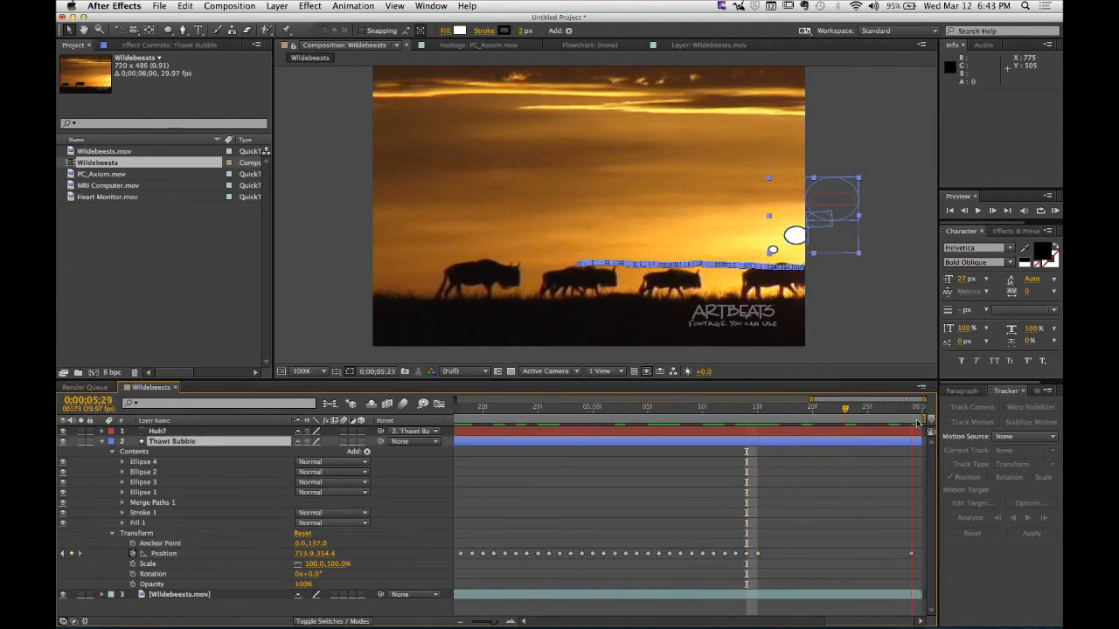
{"action": "key", "text": "End"}
{"action": "left_click_drag", "start_coordinate": [794, 244], "coordinate": [841, 246]}
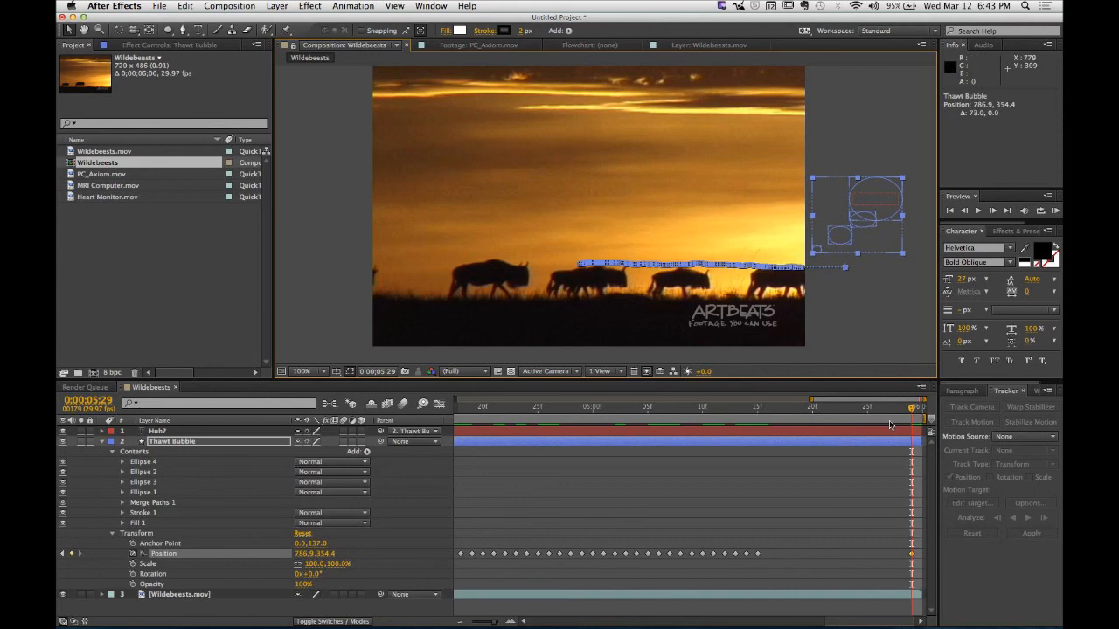
- Scrub through the final frames to check the bubble's exit, show the whole timeline and return to the first frame
{"action": "left_click", "coordinate": [890, 425]}
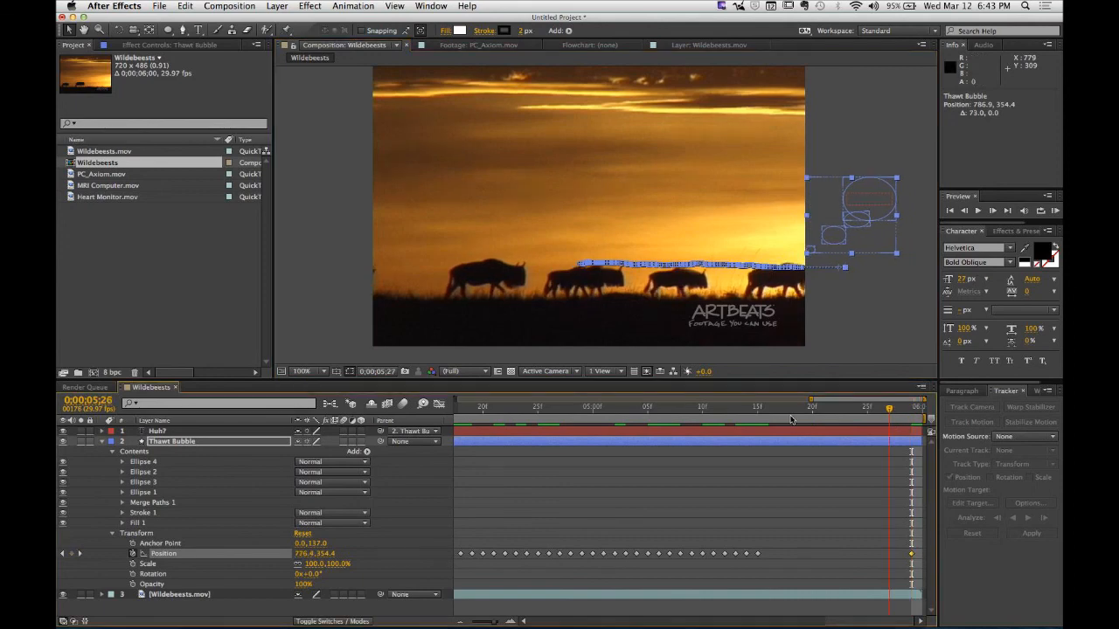
{"action": "left_click_drag", "start_coordinate": [791, 419], "coordinate": [756, 420]}
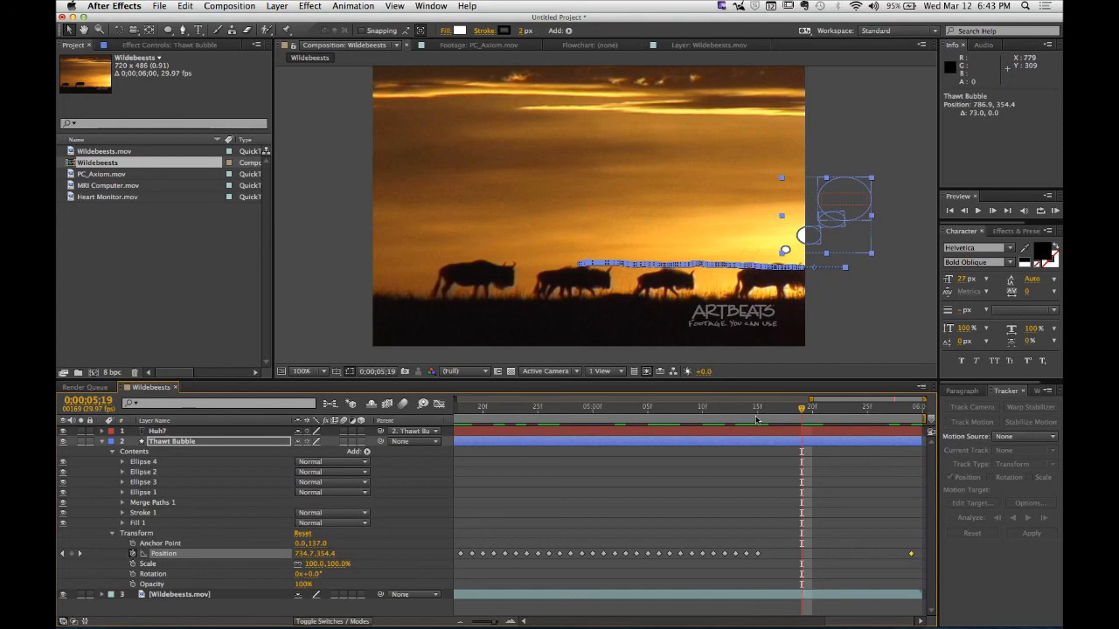
{"action": "left_click", "coordinate": [823, 412]}
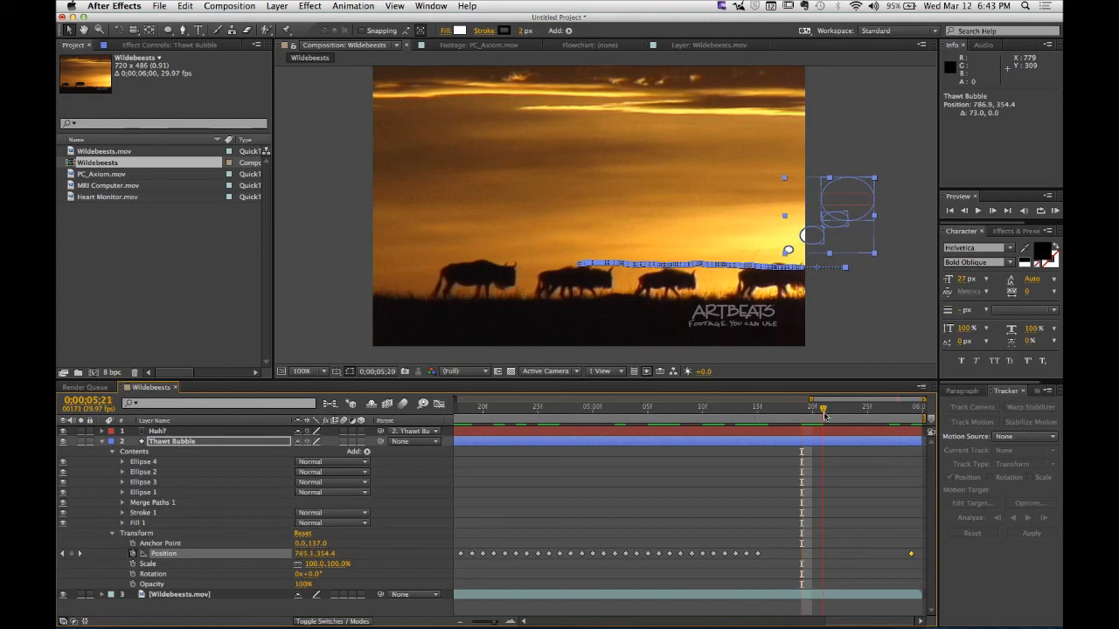
{"action": "left_click_drag", "start_coordinate": [824, 415], "coordinate": [492, 498]}
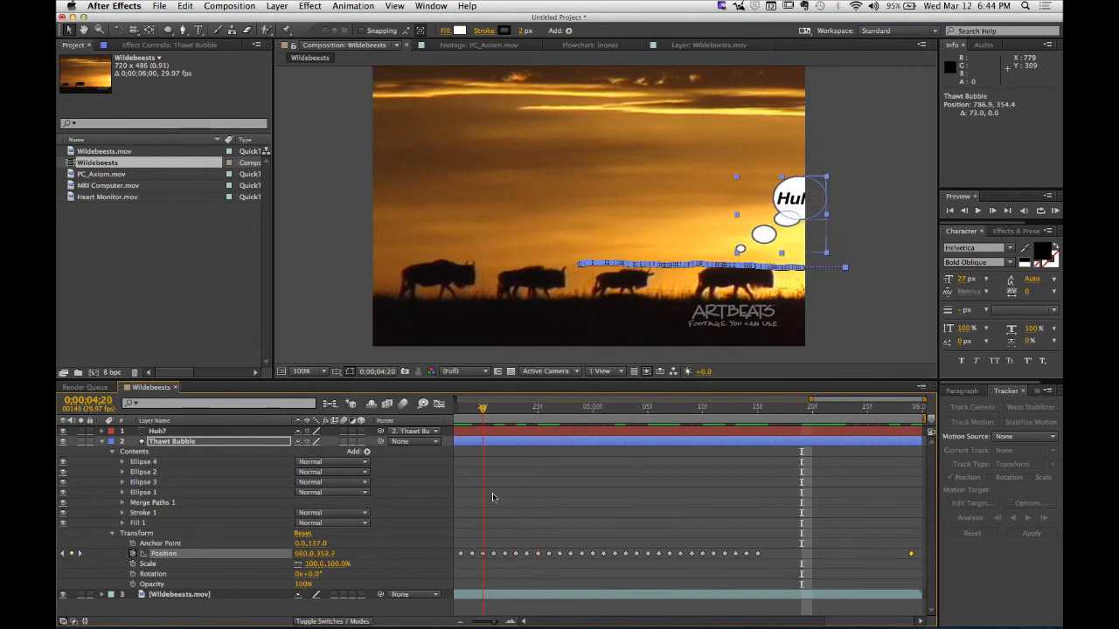
{"action": "left_click_drag", "start_coordinate": [811, 400], "coordinate": [456, 400]}
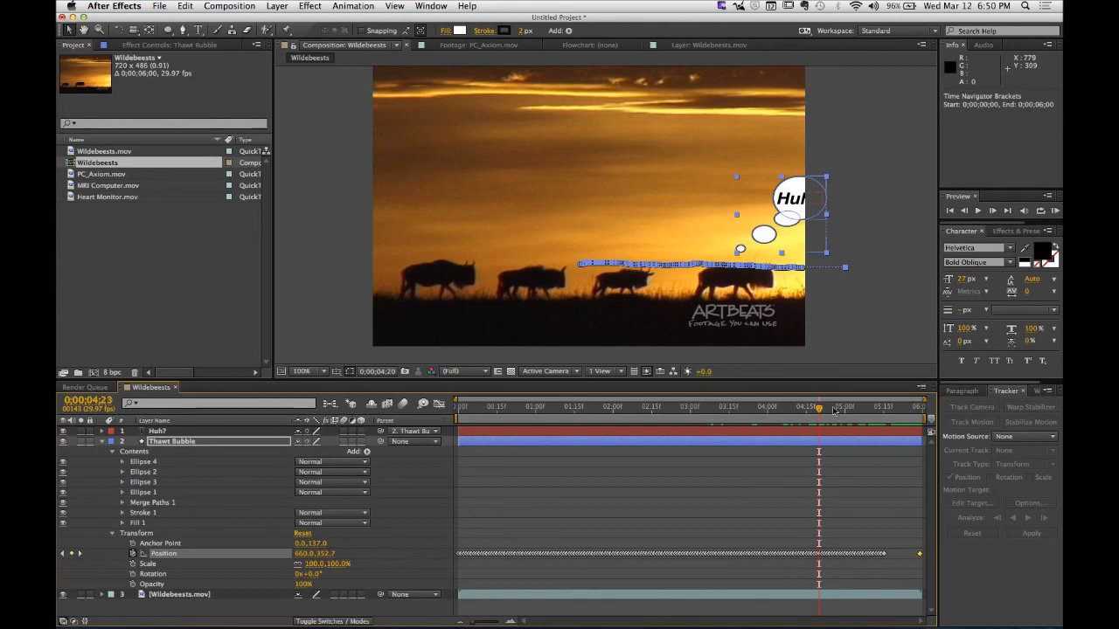
{"action": "left_click_drag", "start_coordinate": [820, 409], "coordinate": [418, 436]}
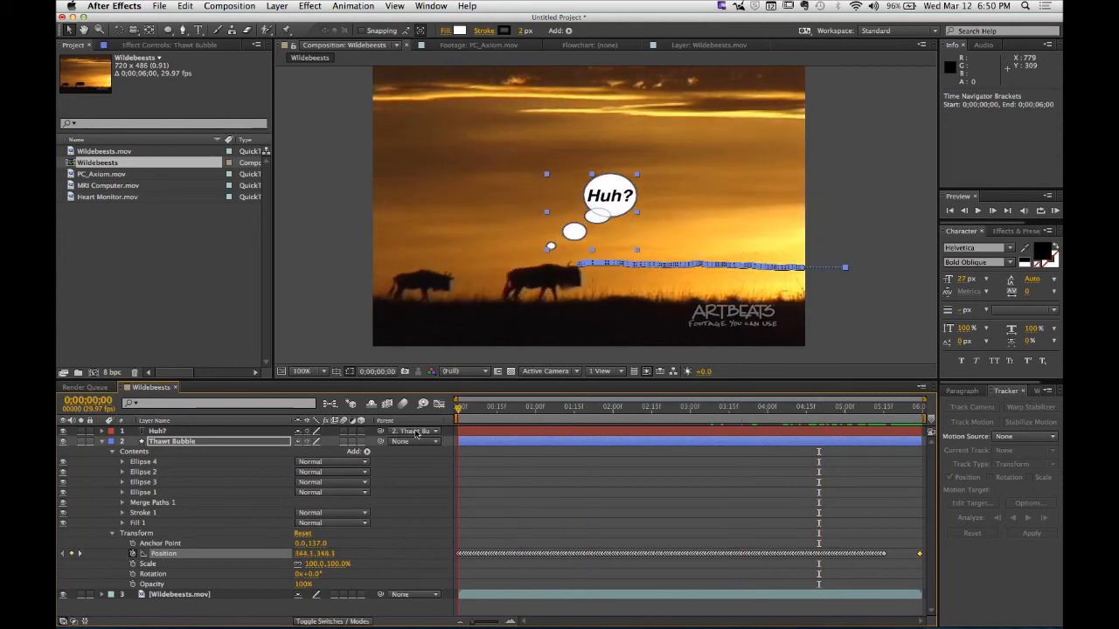
- Create a new composition from the MRI Computer.mov footage
{"action": "left_click", "coordinate": [153, 317]}
{"action": "left_click", "coordinate": [70, 187]}
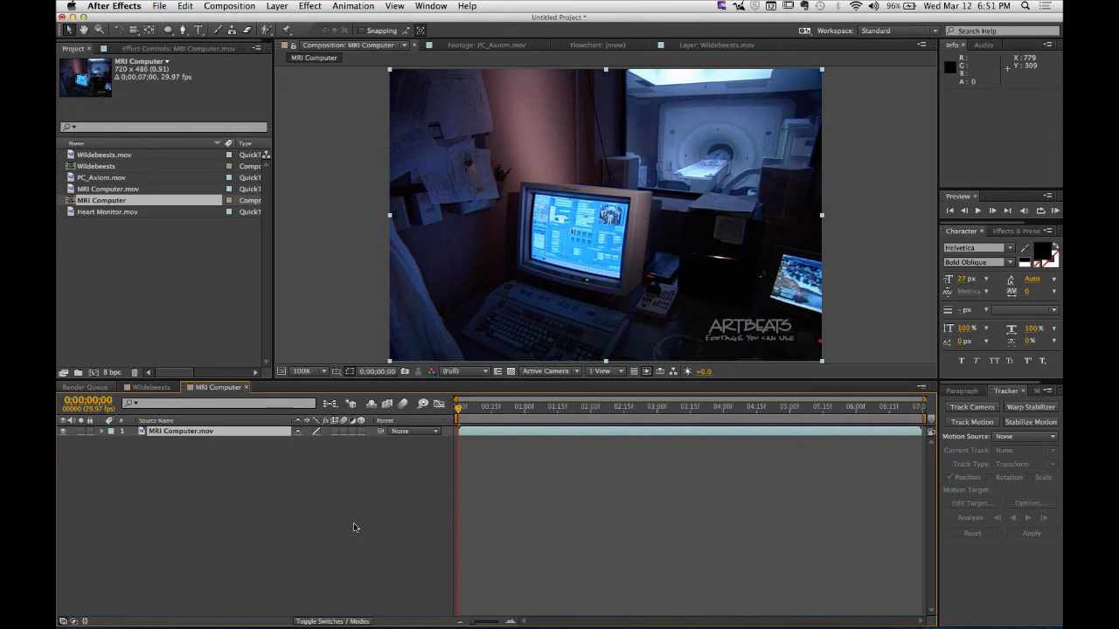
{"action": "left_click", "coordinate": [128, 230]}
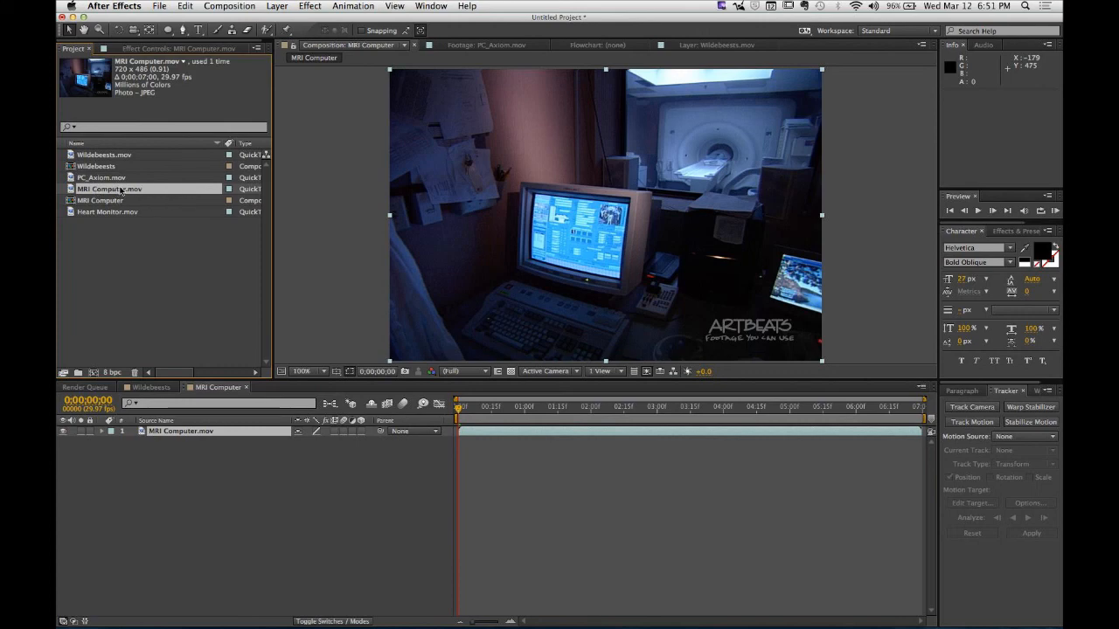
- Create a second composition from MRI Computer.mov with New Comp from Selection
{"action": "left_click_drag", "start_coordinate": [72, 192], "coordinate": [94, 298]}
{"action": "right_click", "coordinate": [90, 196]}
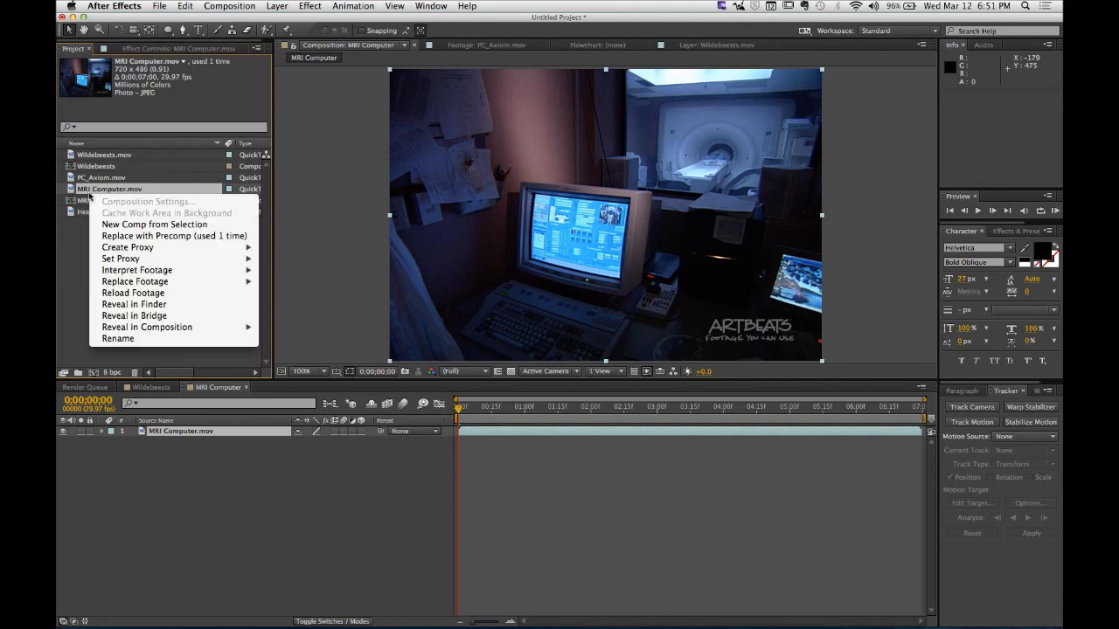
{"action": "left_click", "coordinate": [138, 225]}
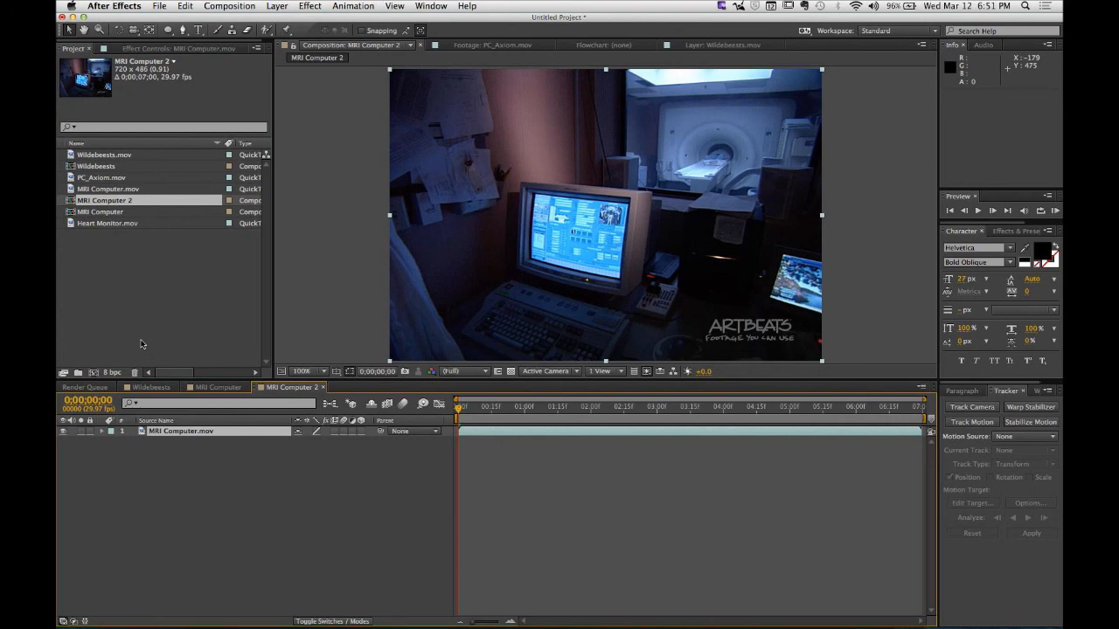
{"action": "left_click", "coordinate": [104, 189]}
{"action": "right_click", "coordinate": [103, 191]}
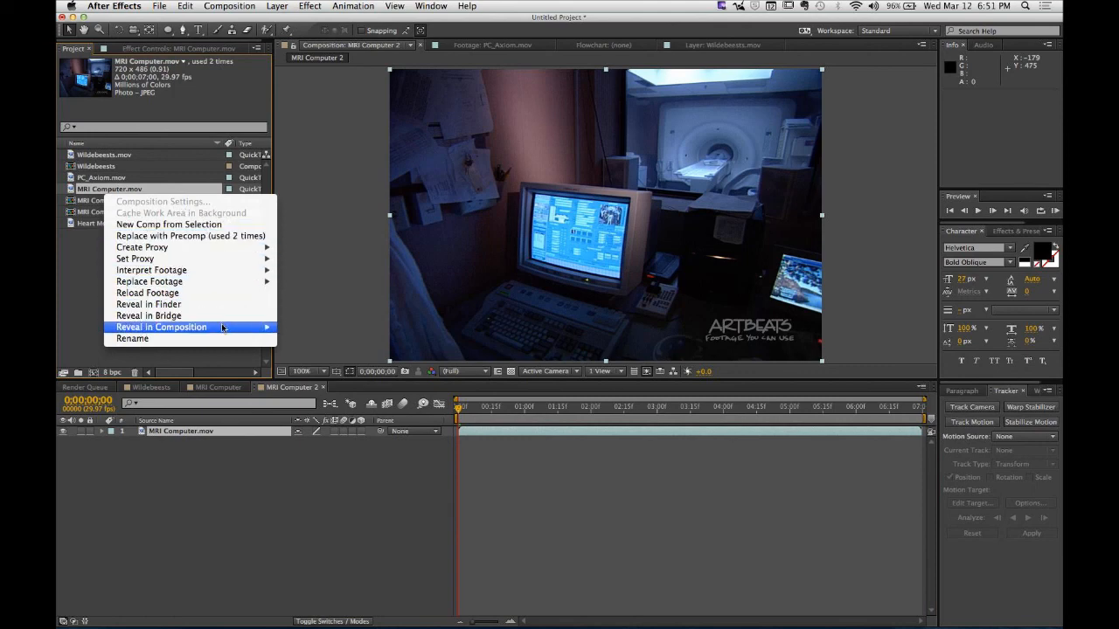
{"action": "left_click", "coordinate": [83, 311]}
{"action": "left_click", "coordinate": [98, 309]}
{"action": "left_click", "coordinate": [297, 516]}
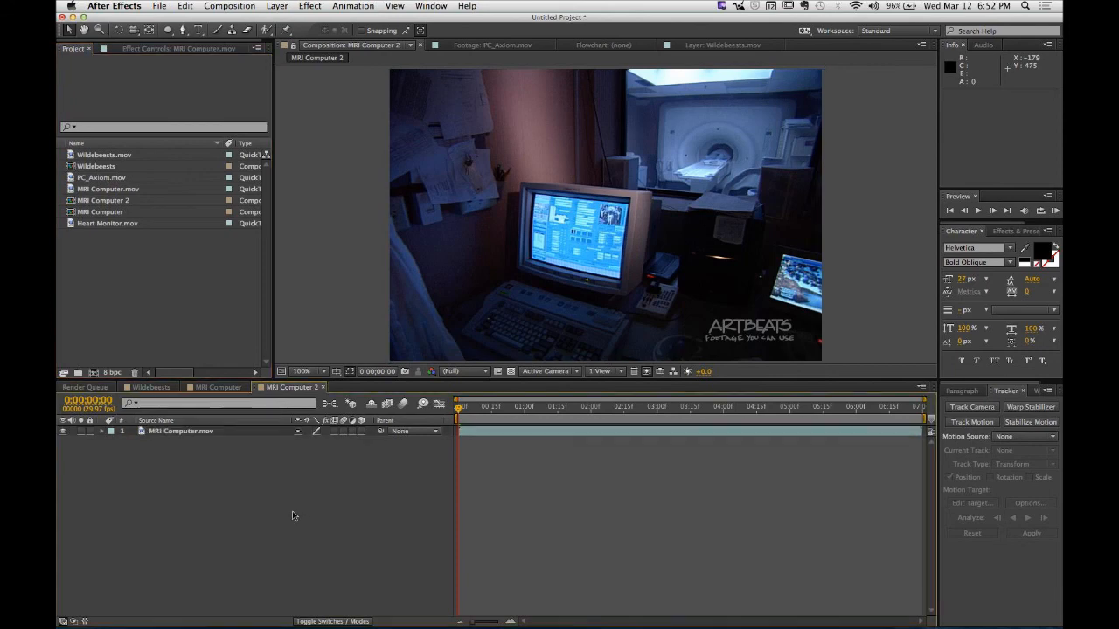
- Close the duplicate MRI Computer 2 composition and delete it from the project
{"action": "left_click", "coordinate": [322, 387]}
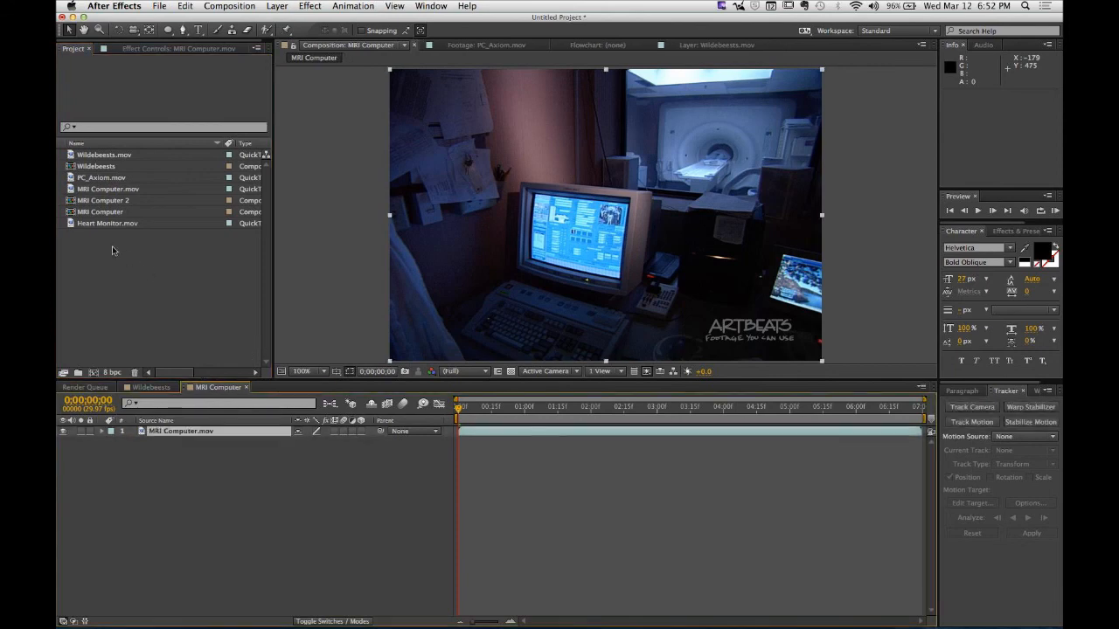
{"action": "left_click", "coordinate": [97, 202]}
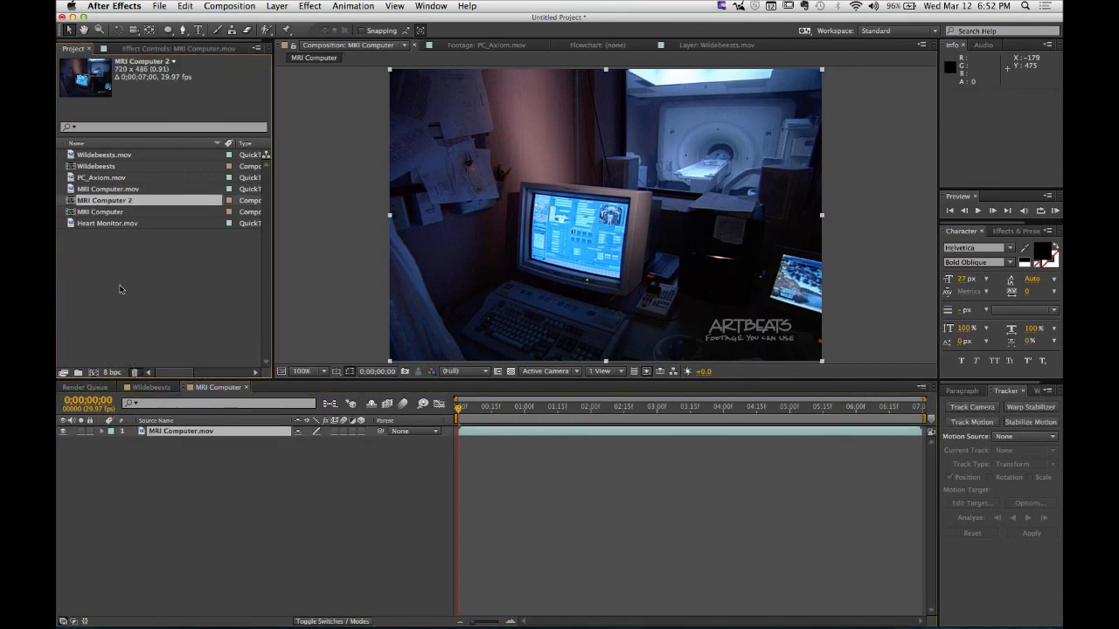
{"action": "key", "text": "Delete"}
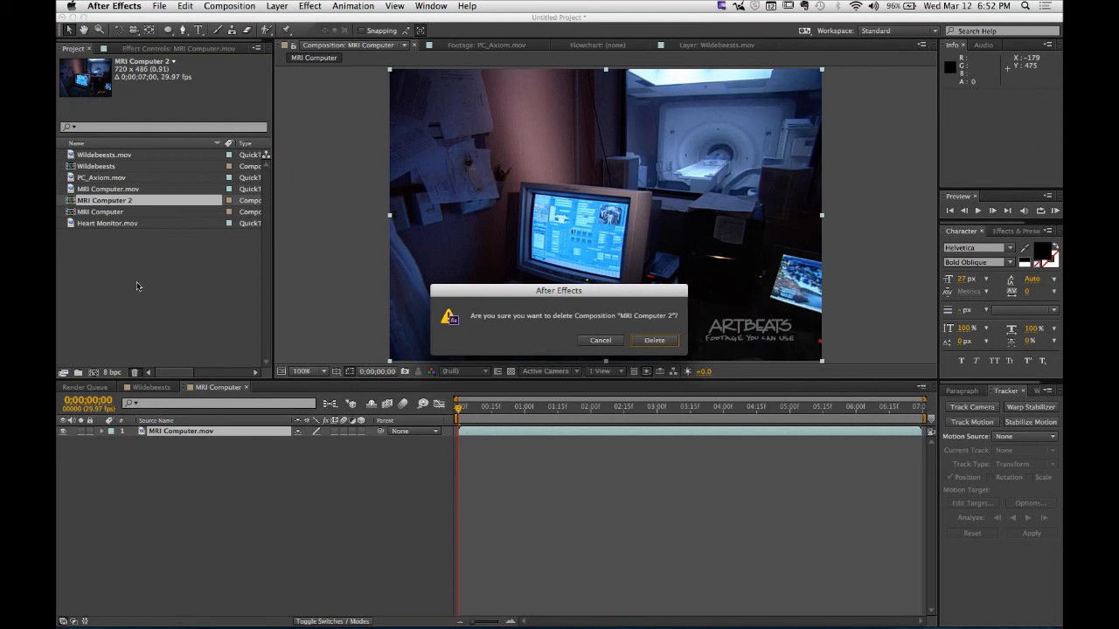
{"action": "left_click", "coordinate": [657, 343]}
{"action": "left_click", "coordinate": [118, 454]}
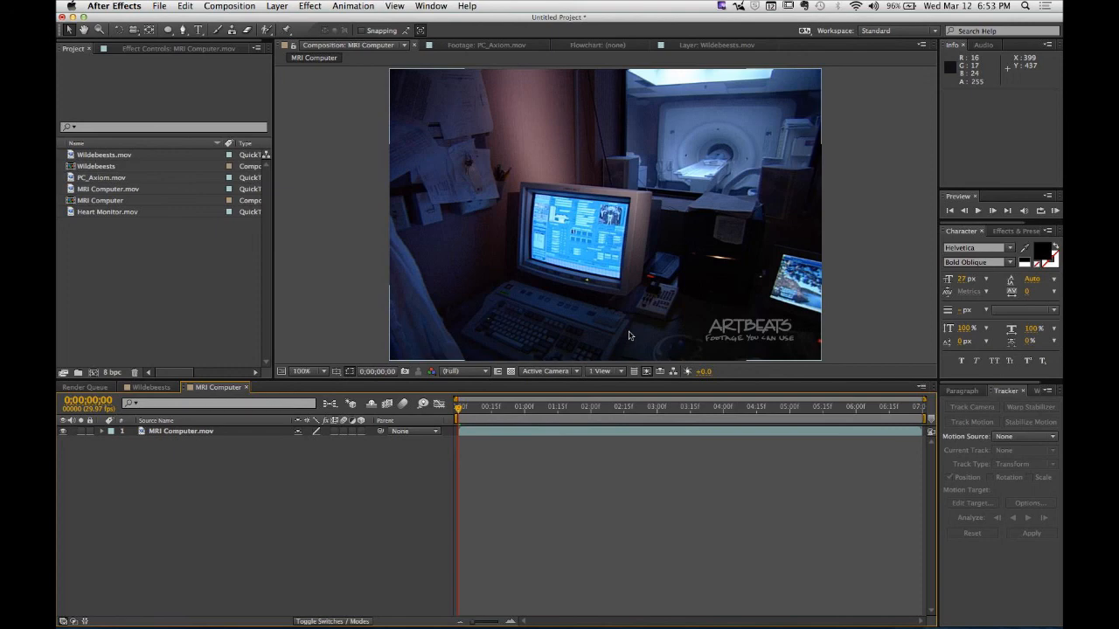
- Preview up to 0;00;01;00, open the MRI Computer.mov layer and start Track Motion with the Perspective corner pin track type
{"action": "key", "text": "space"}
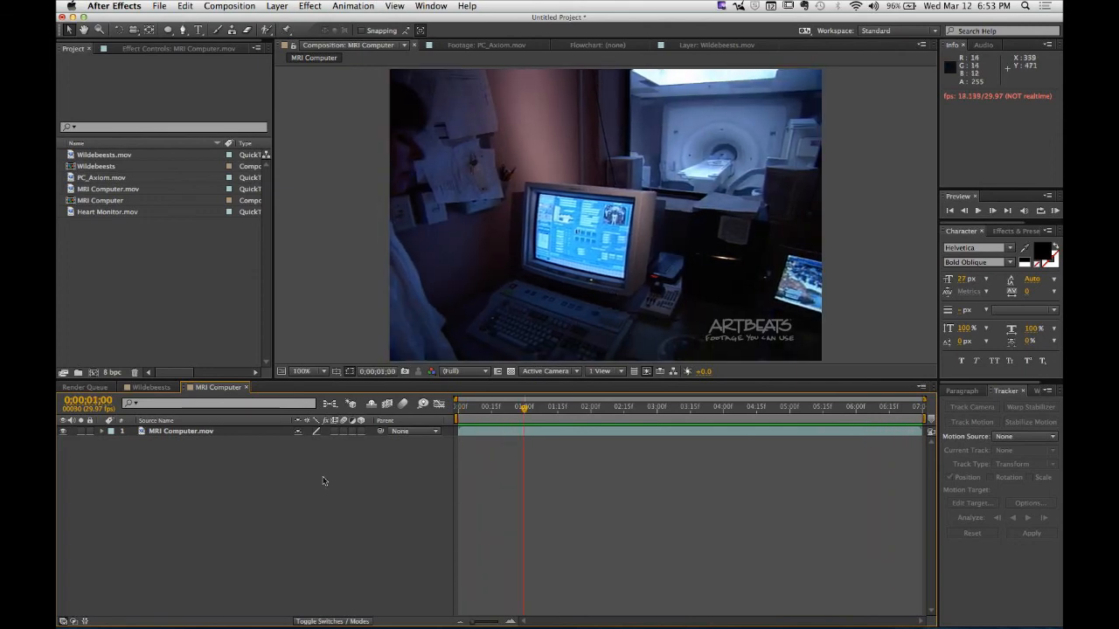
{"action": "double_click", "coordinate": [163, 434]}
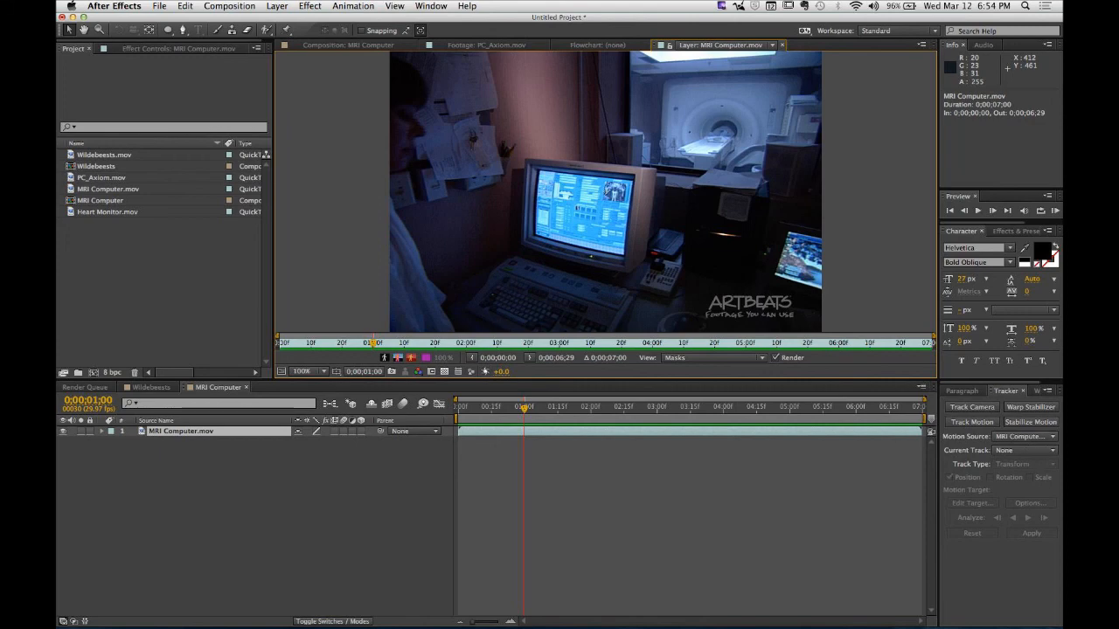
{"action": "left_click", "coordinate": [972, 422]}
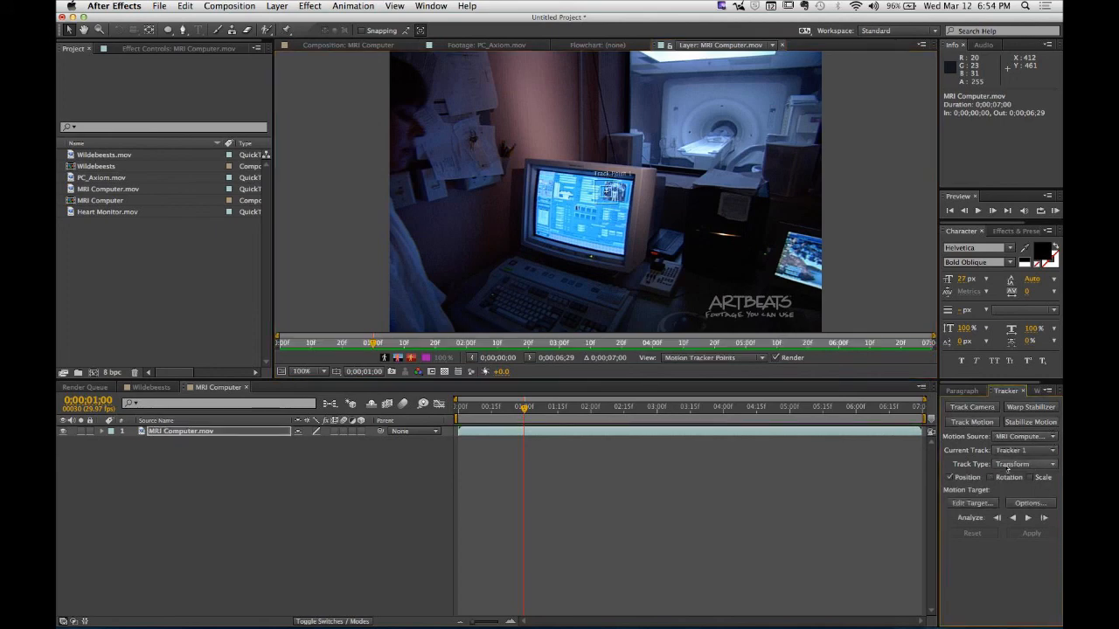
{"action": "left_click", "coordinate": [1040, 470]}
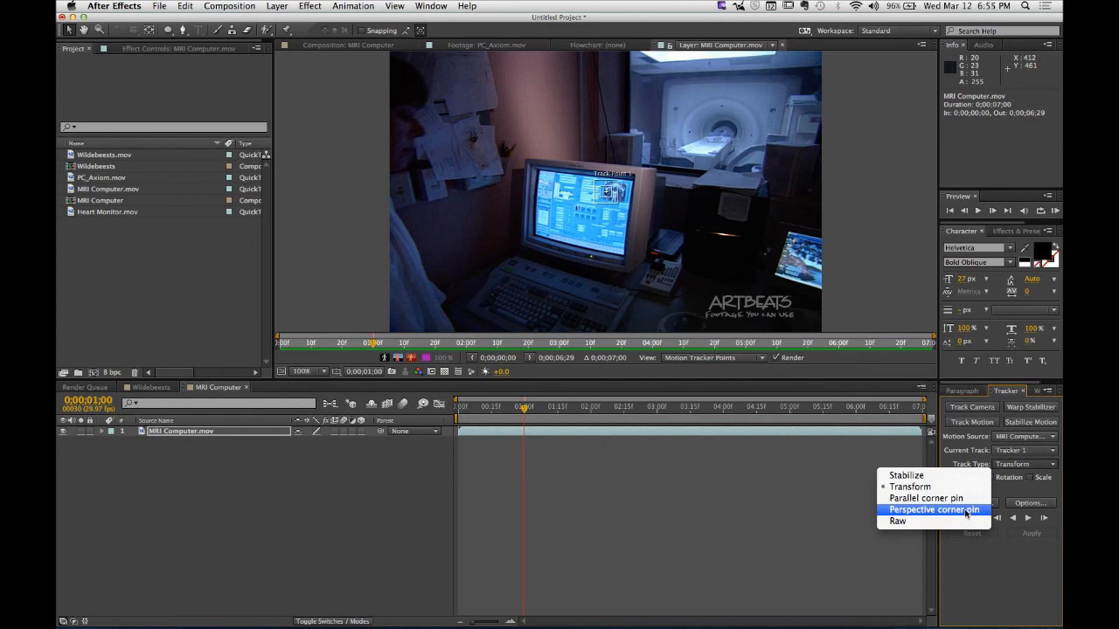
{"action": "left_click", "coordinate": [964, 511]}
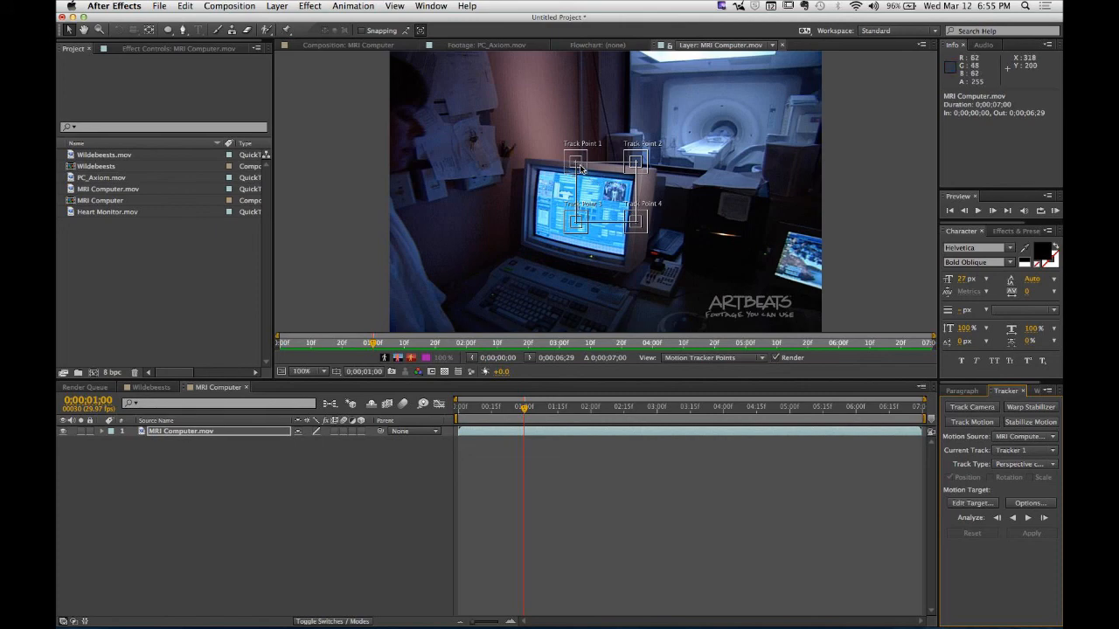
- Place the four track points on the matching corners of the blue computer monitor's screen
{"action": "left_click_drag", "start_coordinate": [583, 171], "coordinate": [539, 174]}
{"action": "left_click_drag", "start_coordinate": [638, 175], "coordinate": [645, 185]}
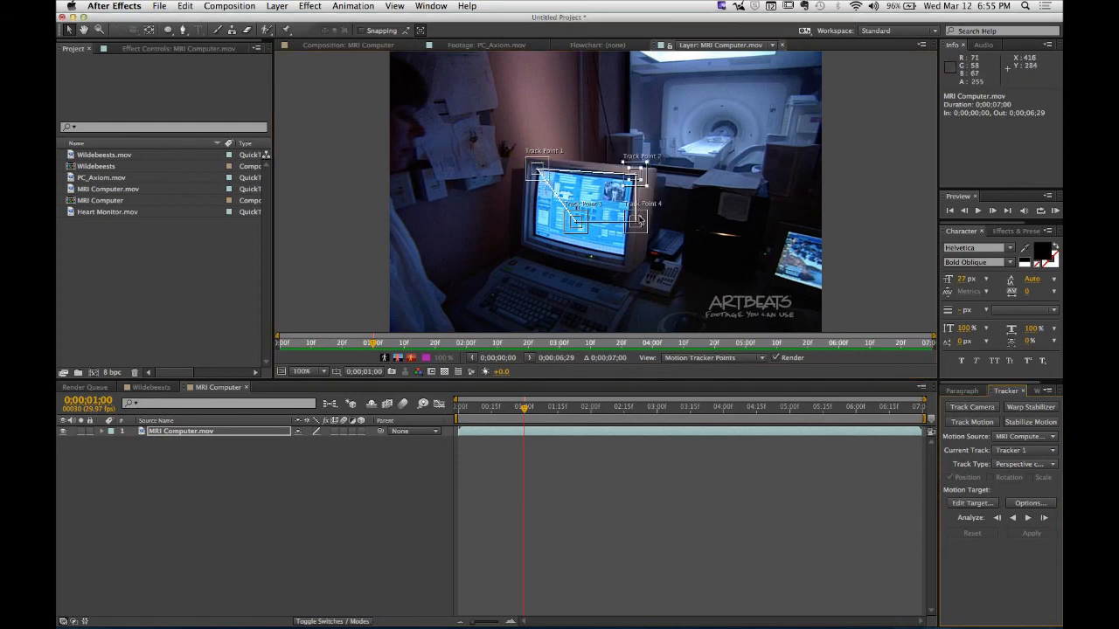
{"action": "left_click_drag", "start_coordinate": [647, 233], "coordinate": [633, 268]}
{"action": "left_click_drag", "start_coordinate": [579, 233], "coordinate": [534, 231]}
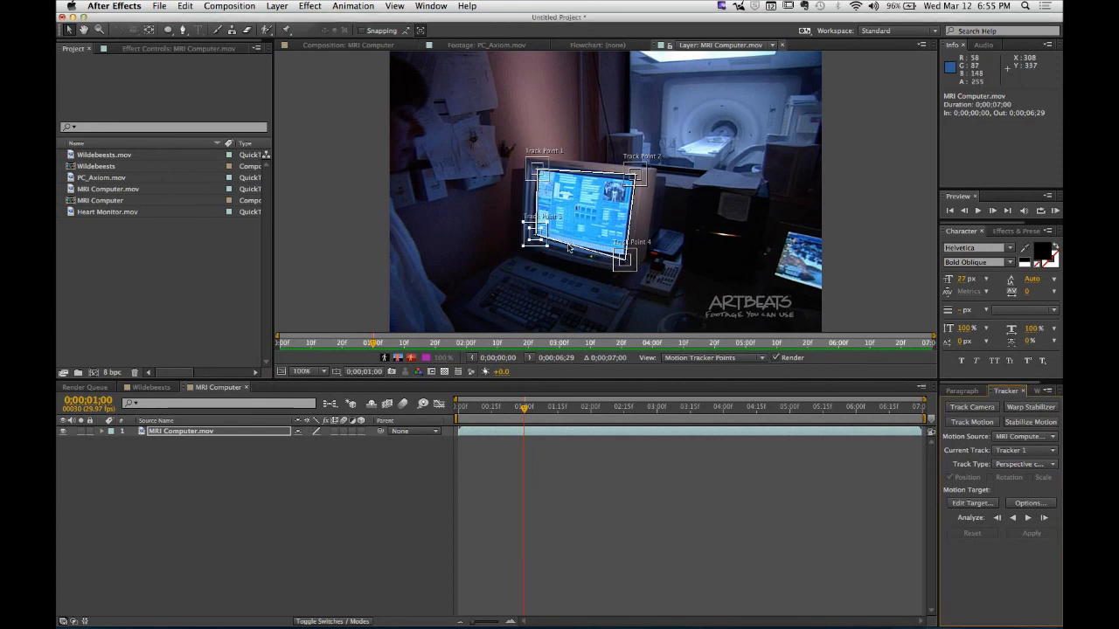
{"action": "left_click_drag", "start_coordinate": [629, 266], "coordinate": [626, 266]}
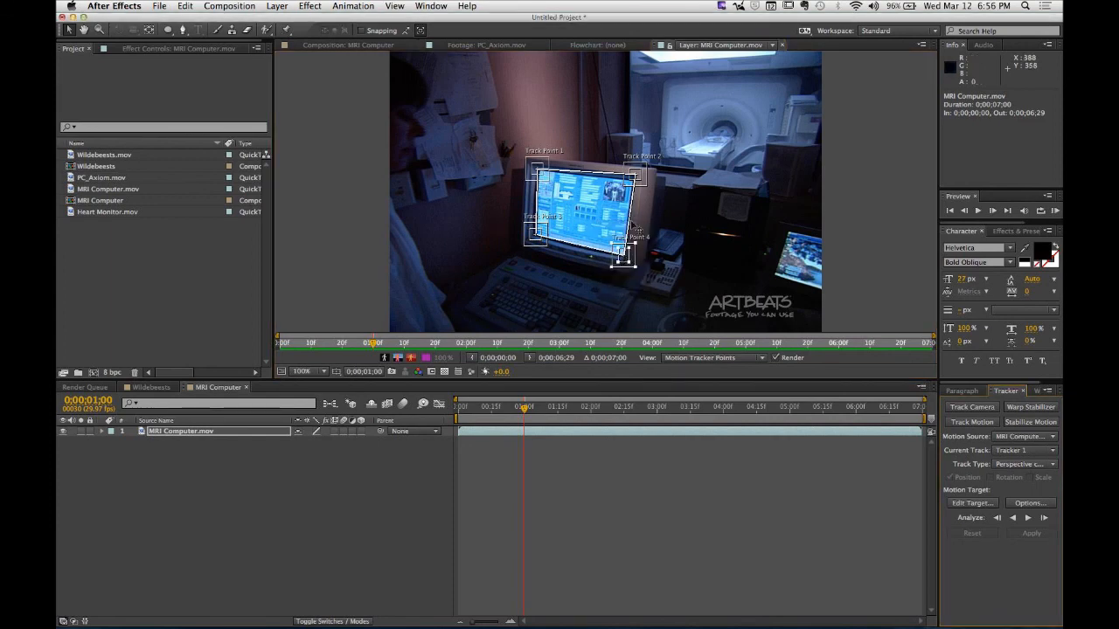
{"action": "left_click_drag", "start_coordinate": [632, 182], "coordinate": [635, 192]}
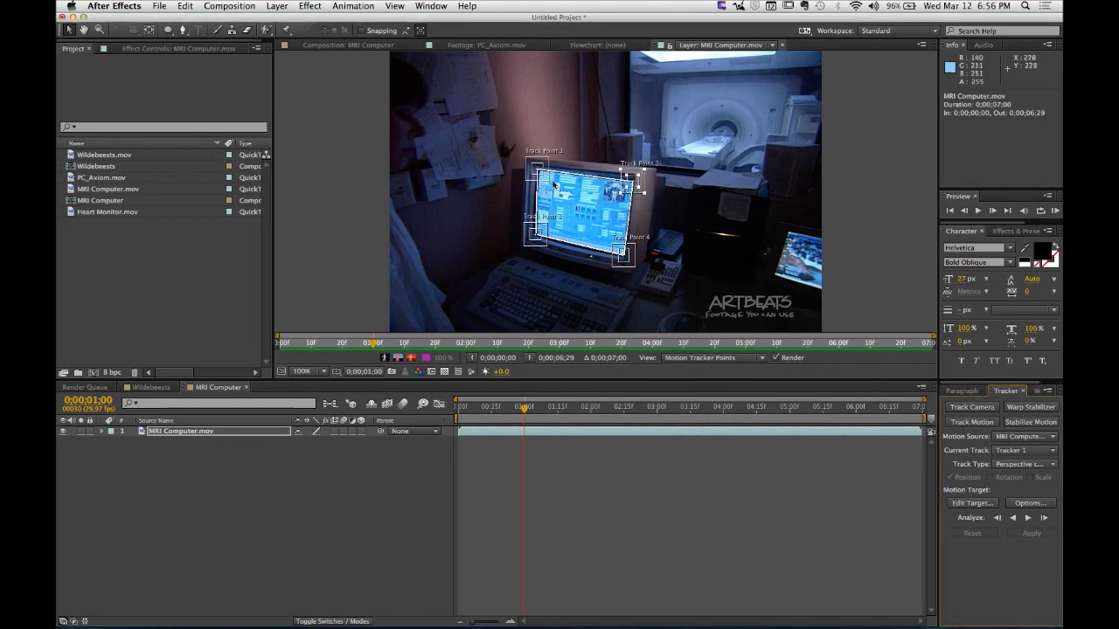
- Refine Track Points 1 and 2 onto the upper corners of the blue monitor screen at the first frame, 0;00;00;00
{"action": "left_click_drag", "start_coordinate": [532, 169], "coordinate": [550, 185]}
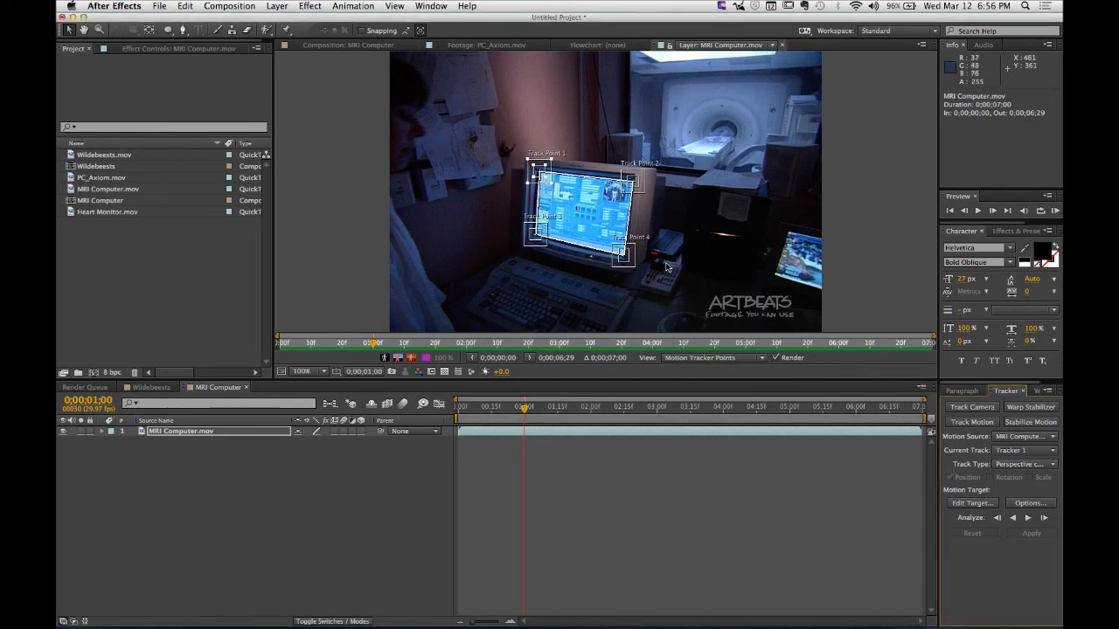
{"action": "left_click_drag", "start_coordinate": [499, 412], "coordinate": [424, 414]}
{"action": "scroll", "coordinate": [543, 186], "scroll_direction": "up", "scroll_amount": 4}
{"action": "scroll", "coordinate": [543, 186], "scroll_direction": "down", "scroll_amount": 5}
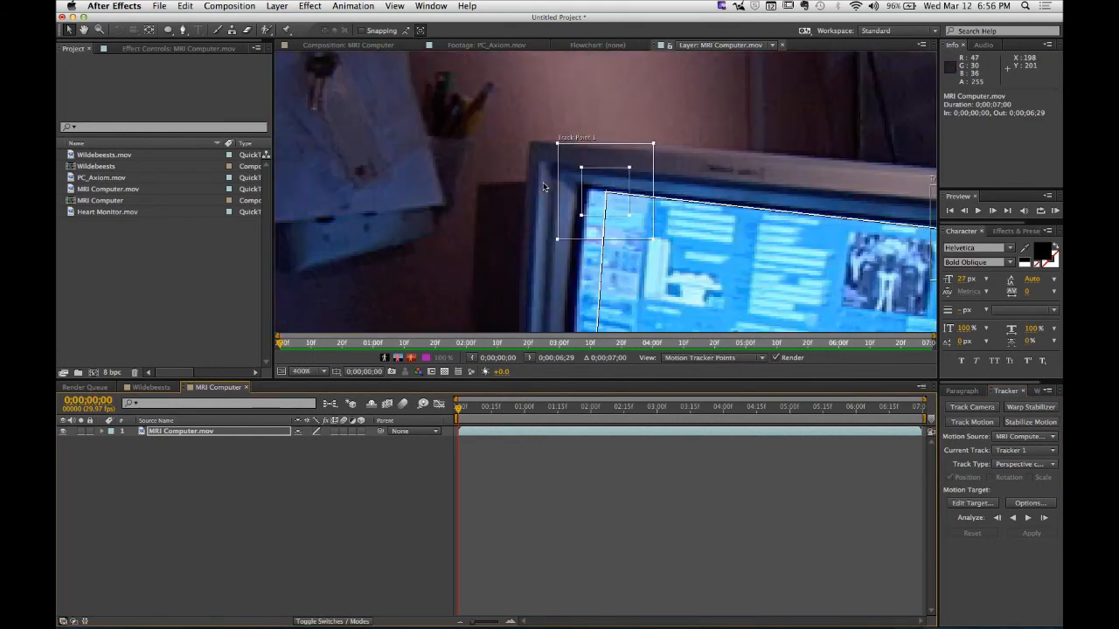
{"action": "scroll", "coordinate": [601, 203], "scroll_direction": "up", "scroll_amount": 3}
{"action": "left_click_drag", "start_coordinate": [601, 203], "coordinate": [595, 203]}
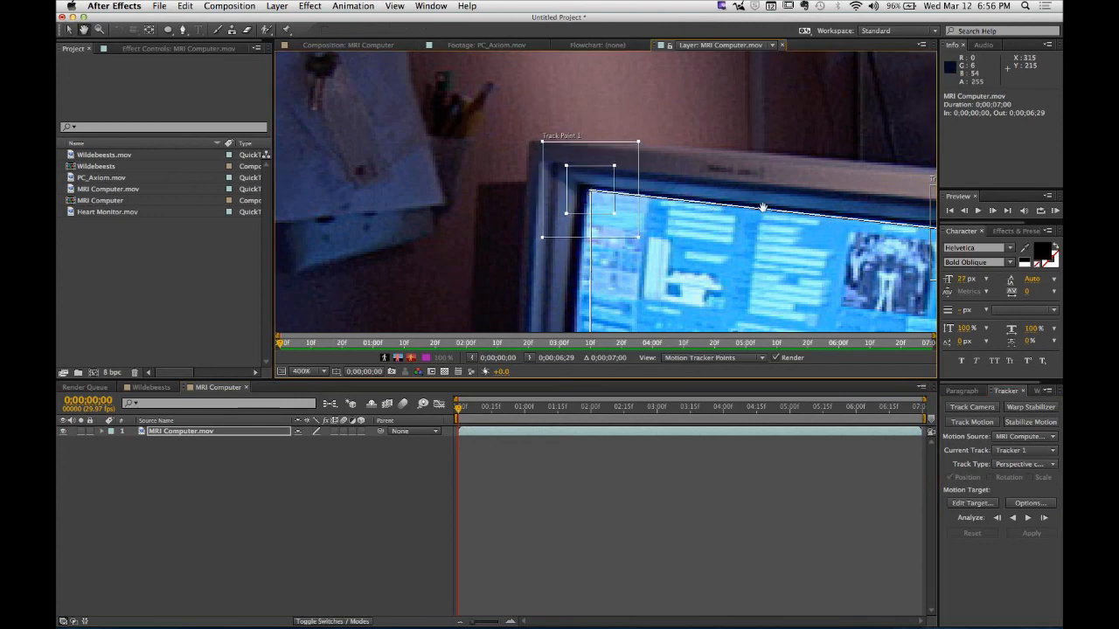
{"action": "left_click_drag", "start_coordinate": [762, 207], "coordinate": [502, 165]}
{"action": "mouse_move", "coordinate": [732, 206]}
{"action": "left_mouse_down"}
{"action": "mouse_move", "coordinate": [734, 216]}
{"action": "mouse_move", "coordinate": [719, 201]}
{"action": "left_mouse_up"}
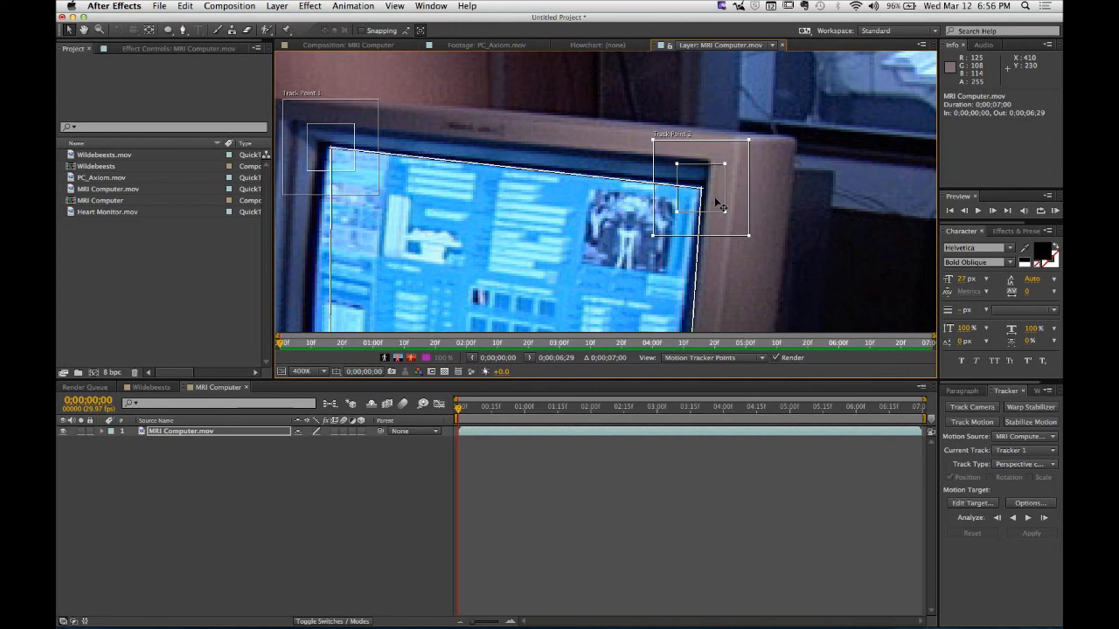
- Refine Track Points 4 and 3 onto the lower corners of the blue monitor screen
{"action": "scroll", "coordinate": [725, 200], "scroll_direction": "down", "scroll_amount": 5}
{"action": "key", "text": "comma"}
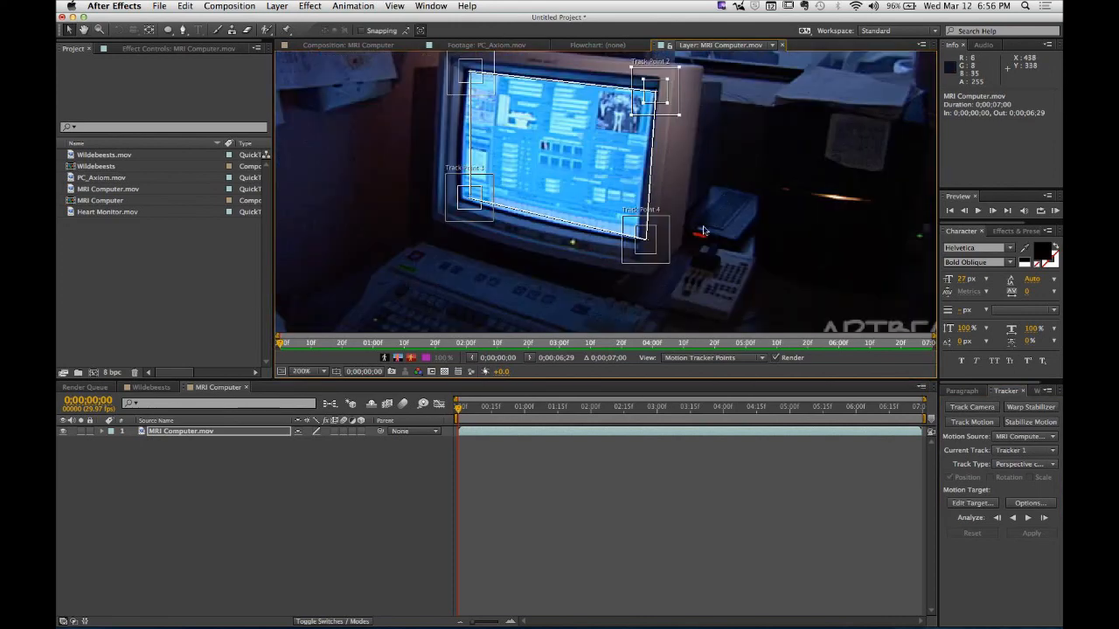
{"action": "left_click_drag", "start_coordinate": [650, 249], "coordinate": [642, 249]}
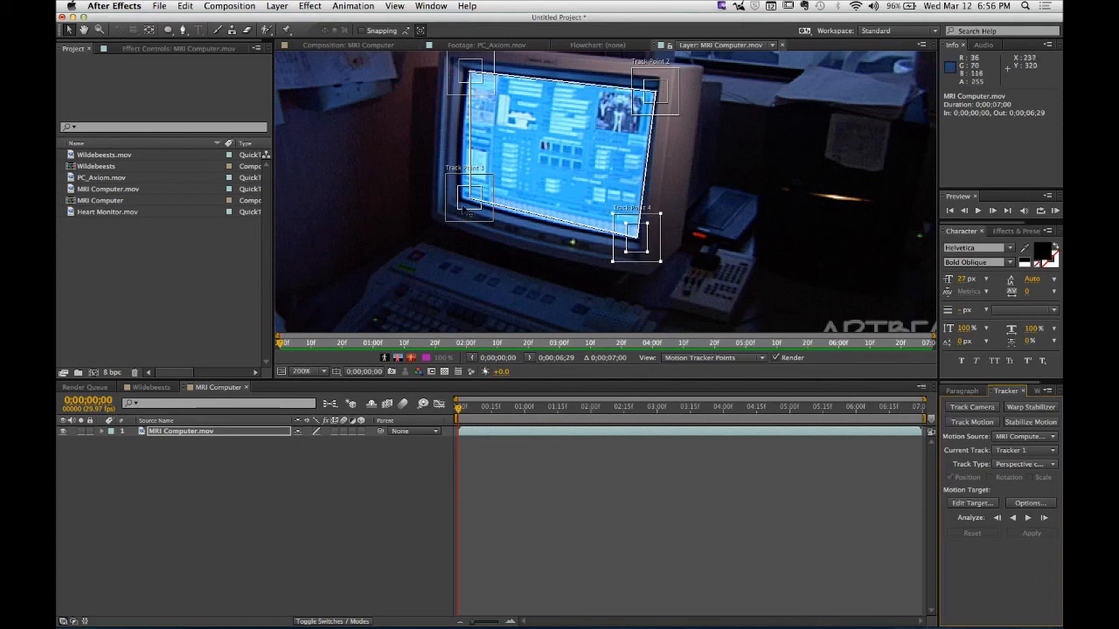
{"action": "left_click_drag", "start_coordinate": [462, 210], "coordinate": [458, 212]}
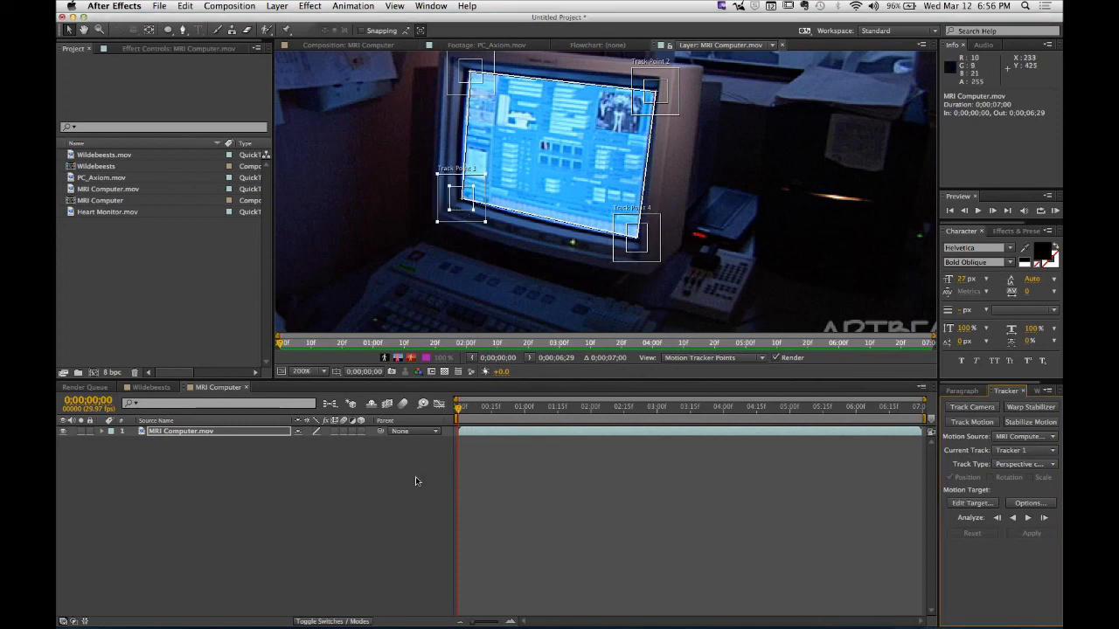
- Analyze the four-point perspective track forward through the whole MRI Computer.mov clip
{"action": "left_click", "coordinate": [416, 480]}
{"action": "left_click", "coordinate": [1029, 517]}
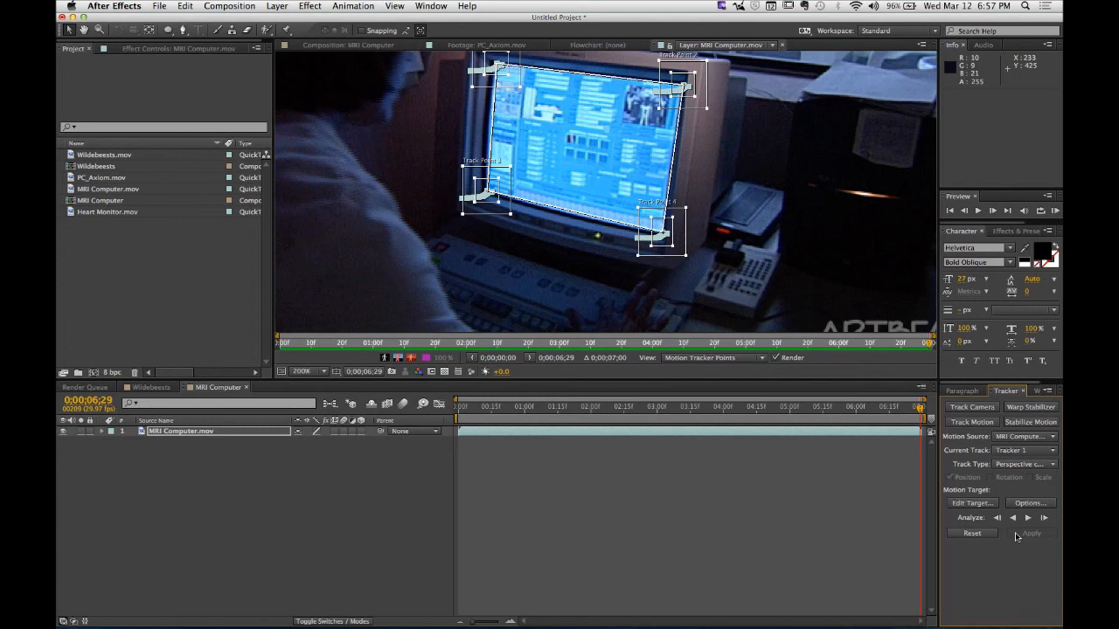
{"action": "left_click_drag", "start_coordinate": [760, 414], "coordinate": [930, 428]}
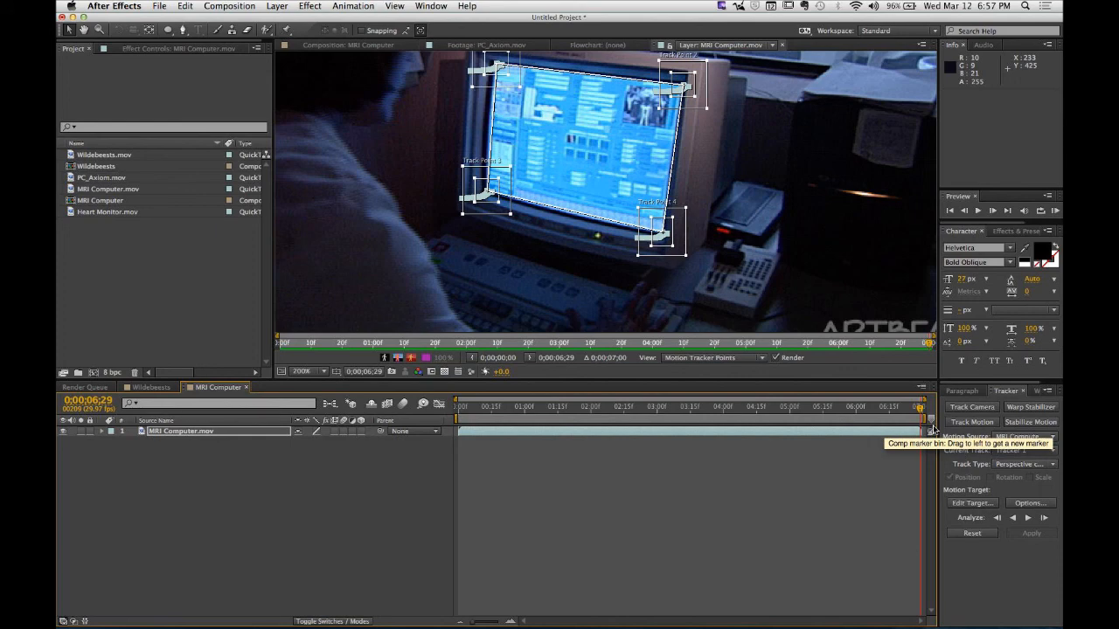
- Preview the Heart Monitor.mov footage and add it above MRI Computer.mov in the MRI Computer composition
{"action": "double_click", "coordinate": [117, 213]}
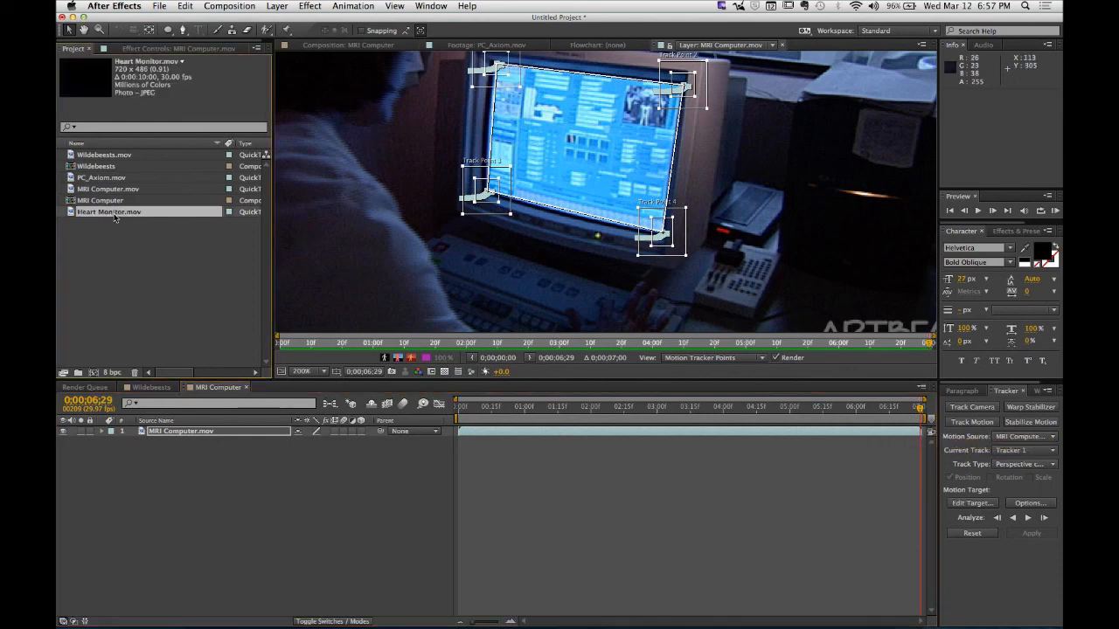
{"action": "mouse_move", "coordinate": [289, 351]}
{"action": "left_mouse_down"}
{"action": "mouse_move", "coordinate": [792, 357]}
{"action": "mouse_move", "coordinate": [272, 354]}
{"action": "mouse_move", "coordinate": [879, 370]}
{"action": "mouse_move", "coordinate": [242, 373]}
{"action": "mouse_move", "coordinate": [285, 350]}
{"action": "mouse_move", "coordinate": [605, 357]}
{"action": "mouse_move", "coordinate": [231, 375]}
{"action": "left_mouse_up"}
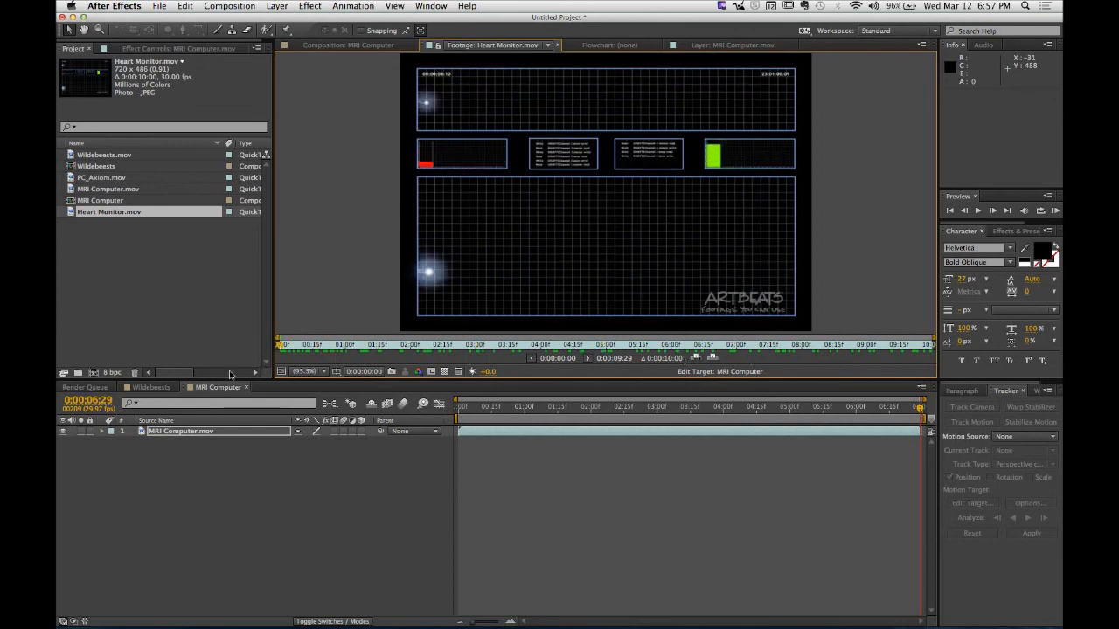
{"action": "left_click_drag", "start_coordinate": [80, 215], "coordinate": [123, 433]}
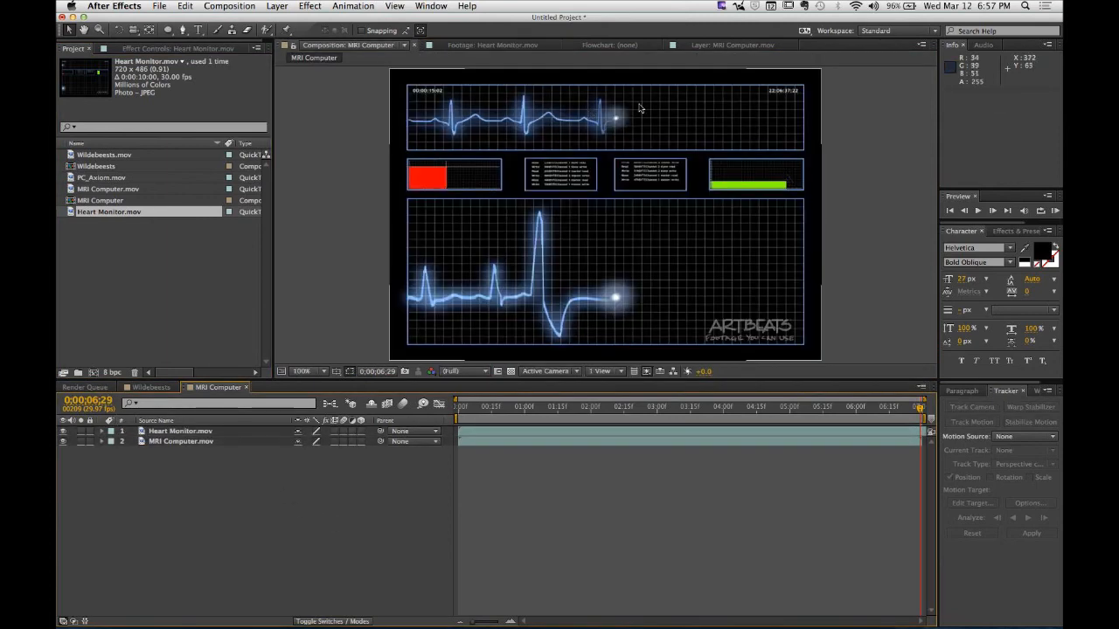
- Set the MRI Computer.mov tracker's motion target to the Heart Monitor.mov layer and apply the track
{"action": "left_click", "coordinate": [736, 46]}
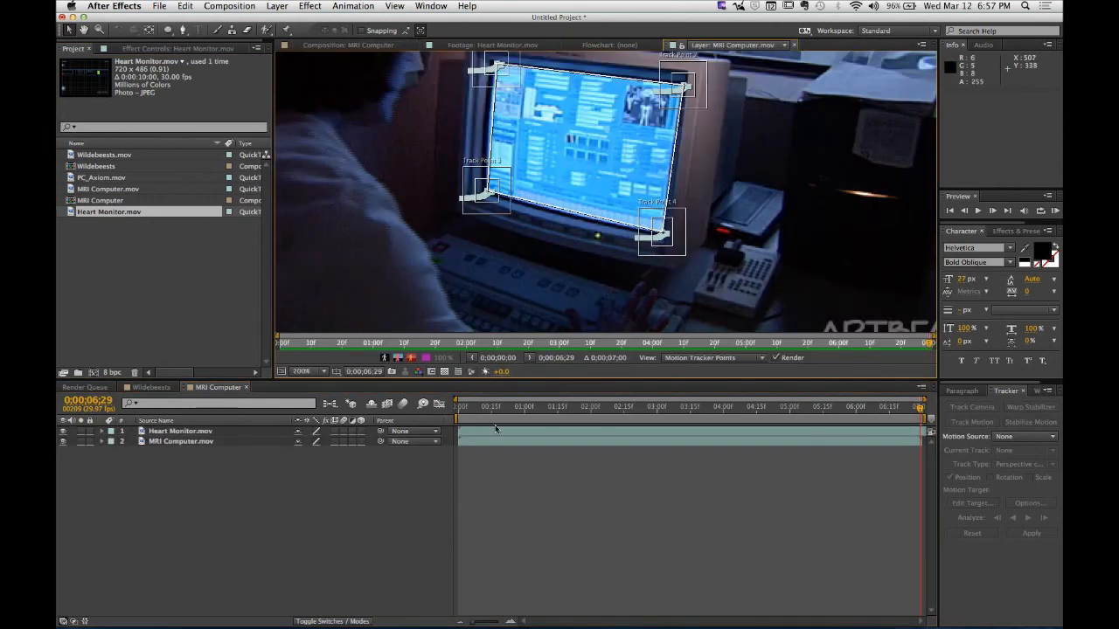
{"action": "left_click", "coordinate": [168, 442]}
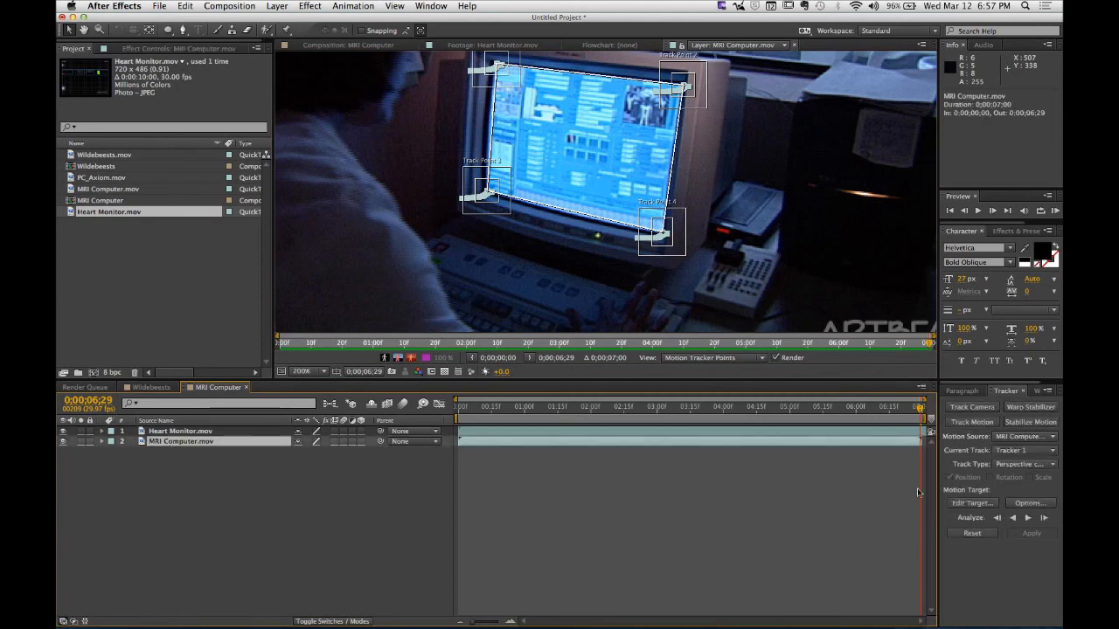
{"action": "left_click", "coordinate": [971, 503]}
{"action": "left_click", "coordinate": [636, 316]}
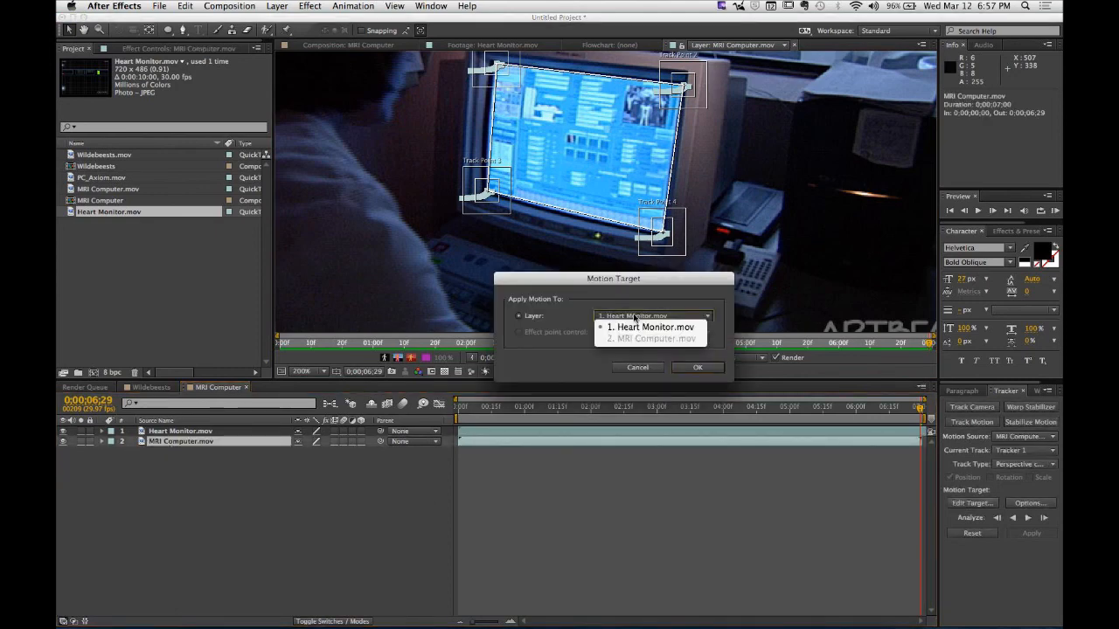
{"action": "left_click", "coordinate": [697, 367]}
{"action": "left_click", "coordinate": [697, 367]}
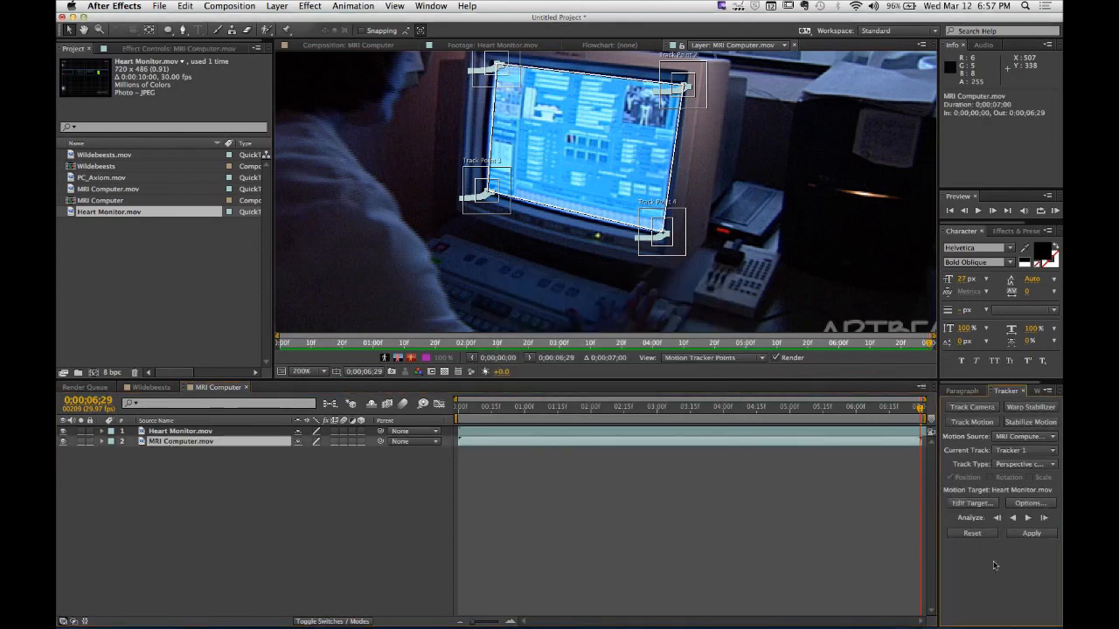
{"action": "left_click", "coordinate": [1033, 535]}
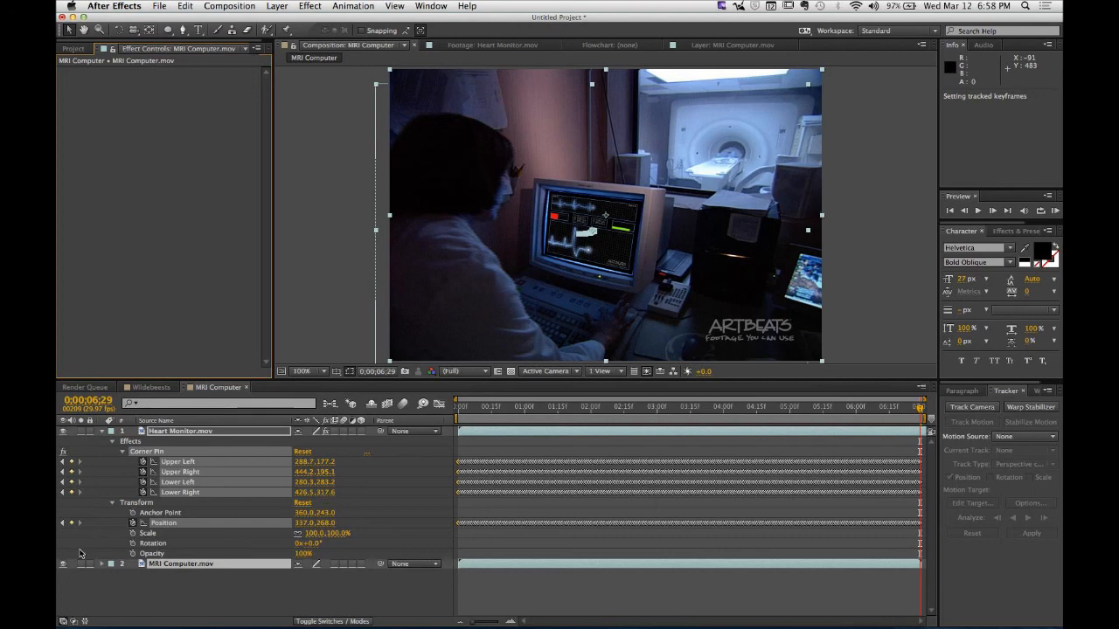
- Examine the Corner Pin and Position keyframes on the Heart Monitor.mov layer, and collapse the layer's properties
{"action": "left_click", "coordinate": [146, 453]}
{"action": "left_click", "coordinate": [123, 453]}
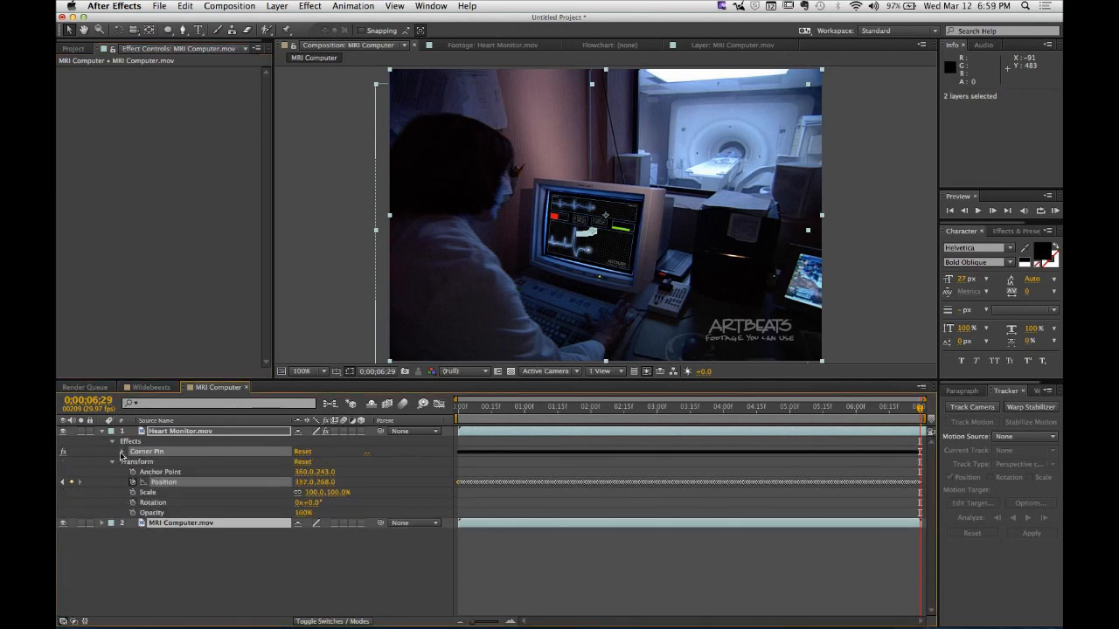
{"action": "left_click", "coordinate": [124, 452]}
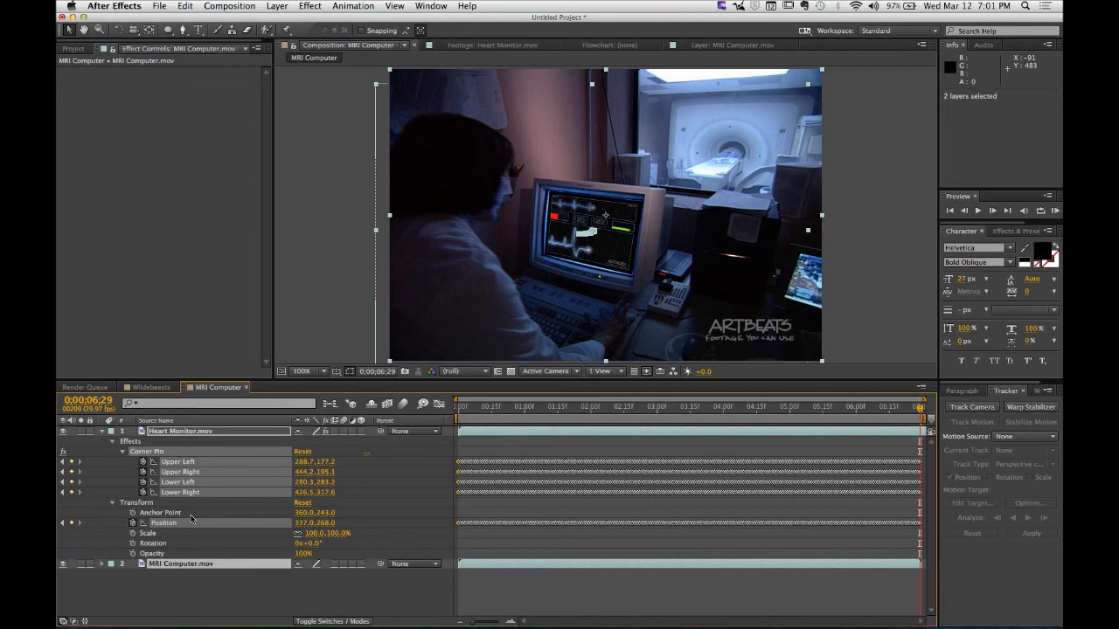
{"action": "left_click", "coordinate": [219, 592]}
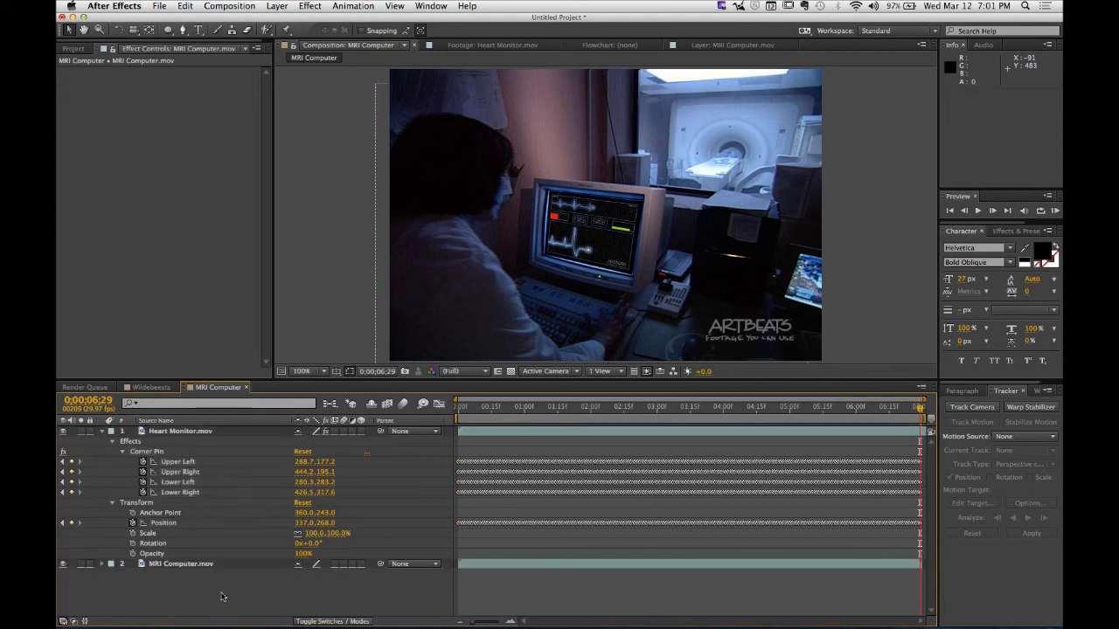
{"action": "left_click", "coordinate": [196, 434]}
{"action": "left_click", "coordinate": [103, 431]}
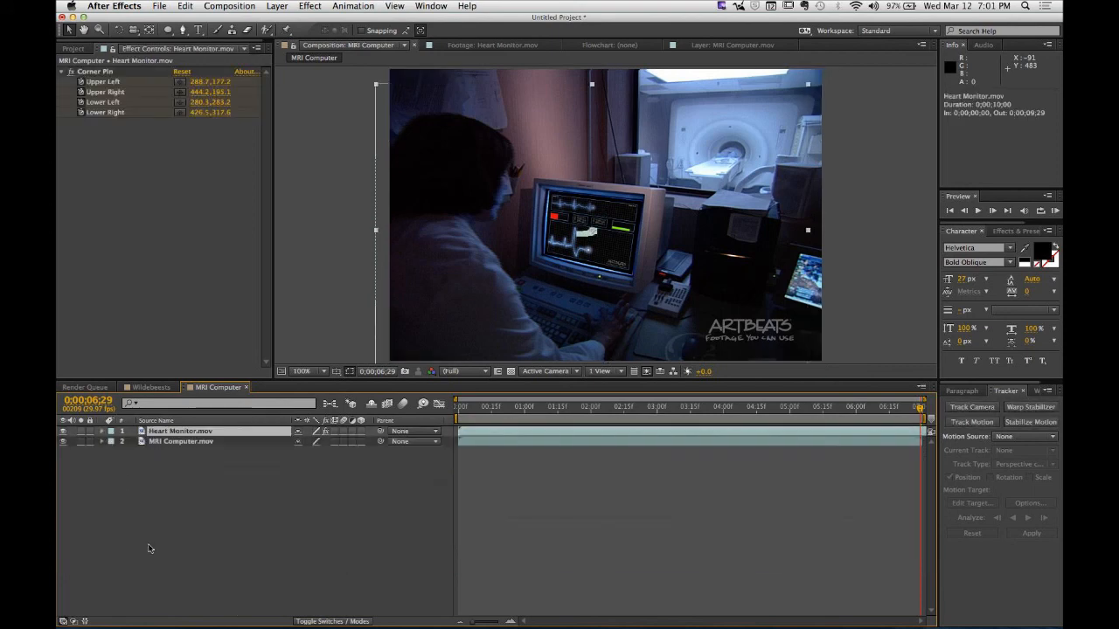
- Try the Warp distortion effect on the Heart Monitor.mov layer and undo it
{"action": "left_click", "coordinate": [162, 459]}
{"action": "left_click", "coordinate": [170, 432]}
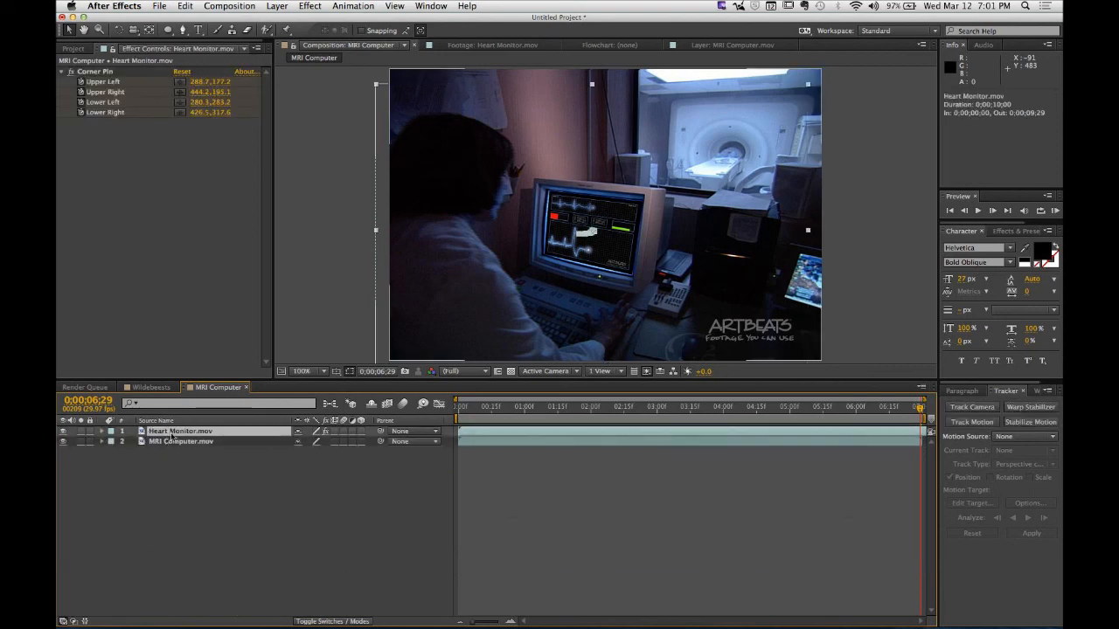
{"action": "left_click", "coordinate": [309, 6]}
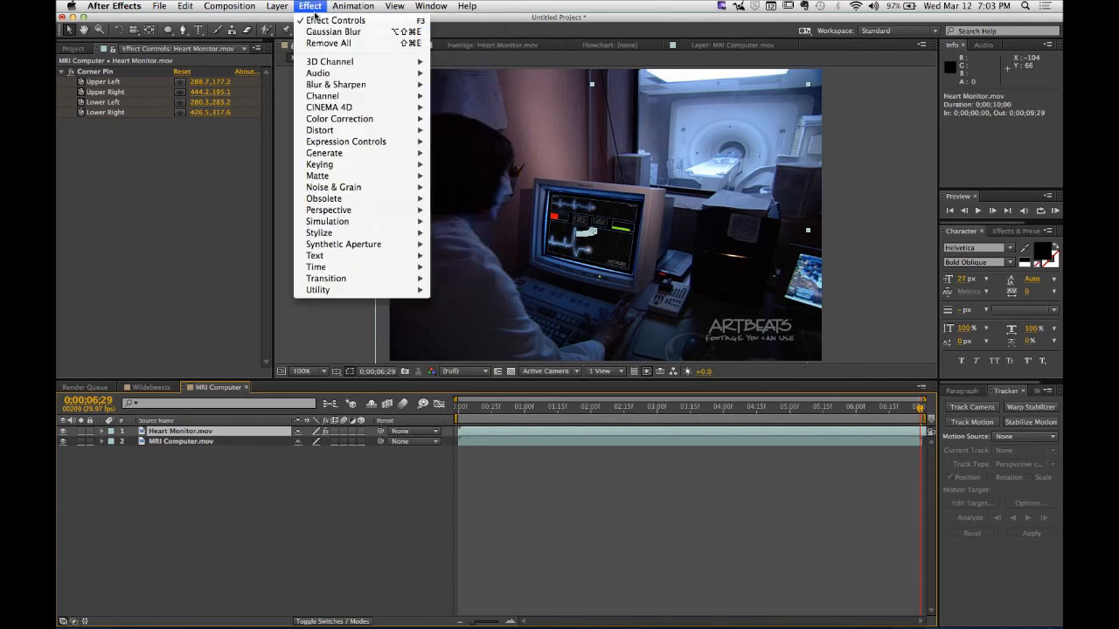
{"action": "mouse_move", "coordinate": [335, 85]}
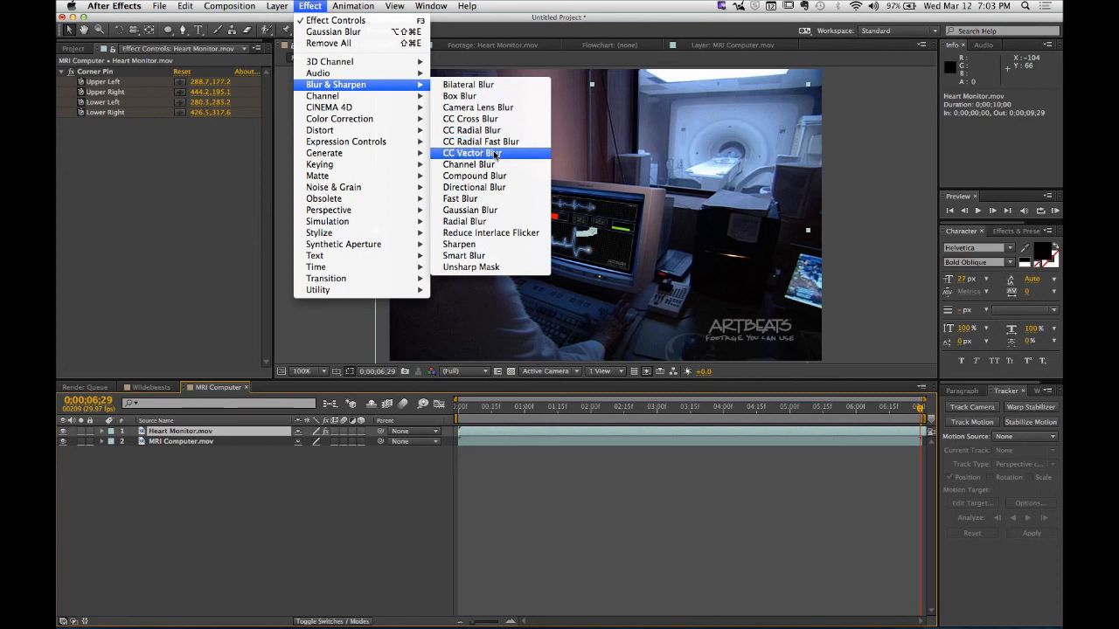
{"action": "mouse_move", "coordinate": [398, 131]}
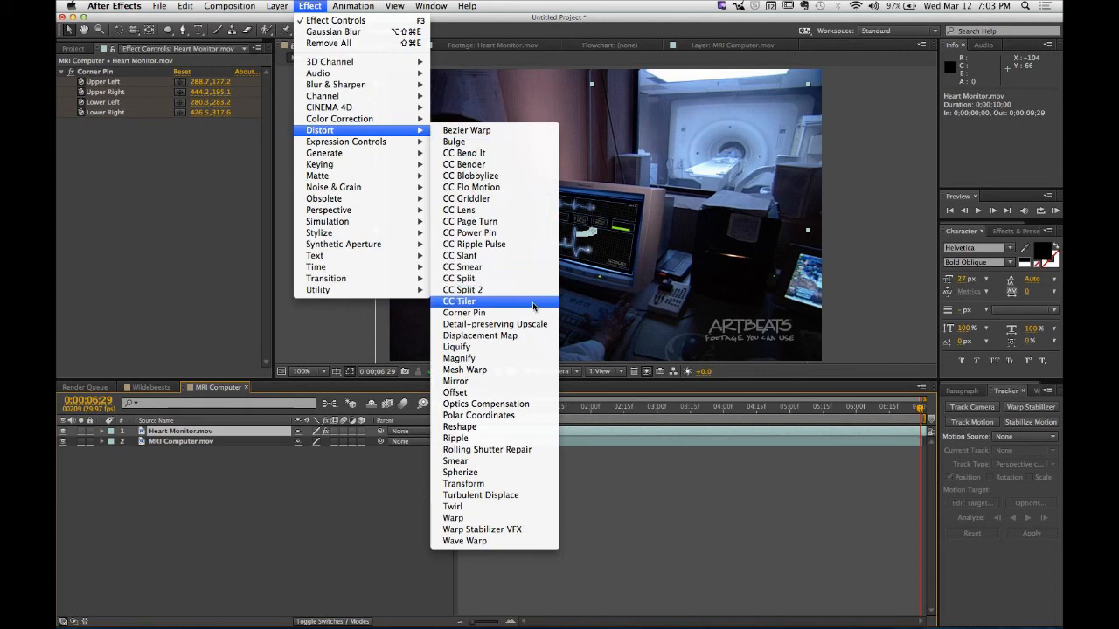
{"action": "left_click", "coordinate": [505, 521]}
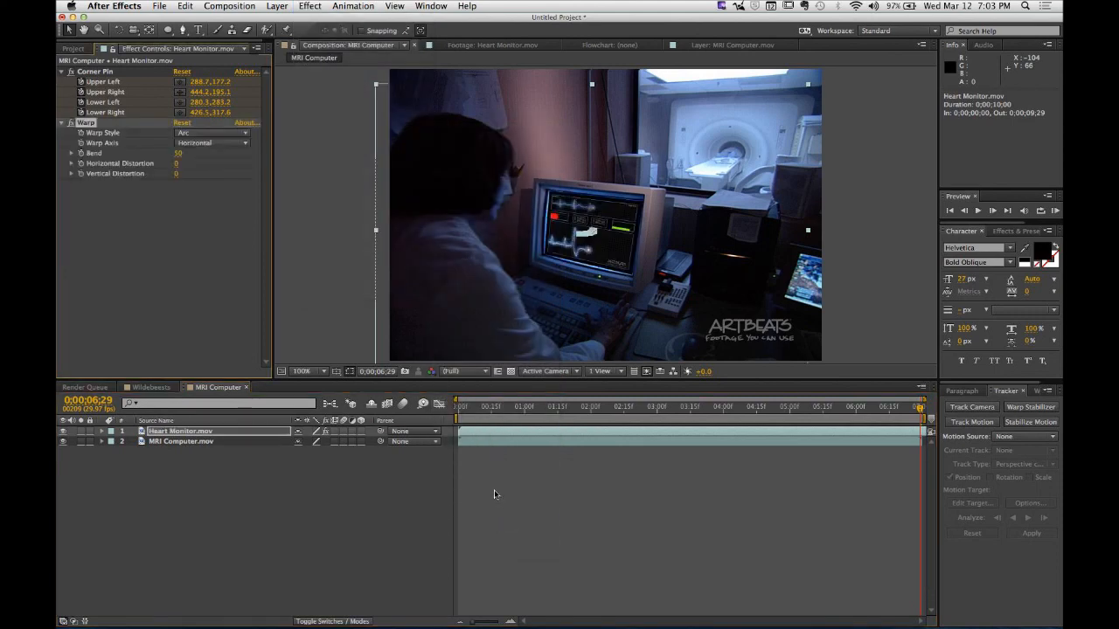
{"action": "key", "text": "super+z"}
- Apply the Bezier Warp distortion effect to the Heart Monitor.mov layer
{"action": "left_click", "coordinate": [313, 7]}
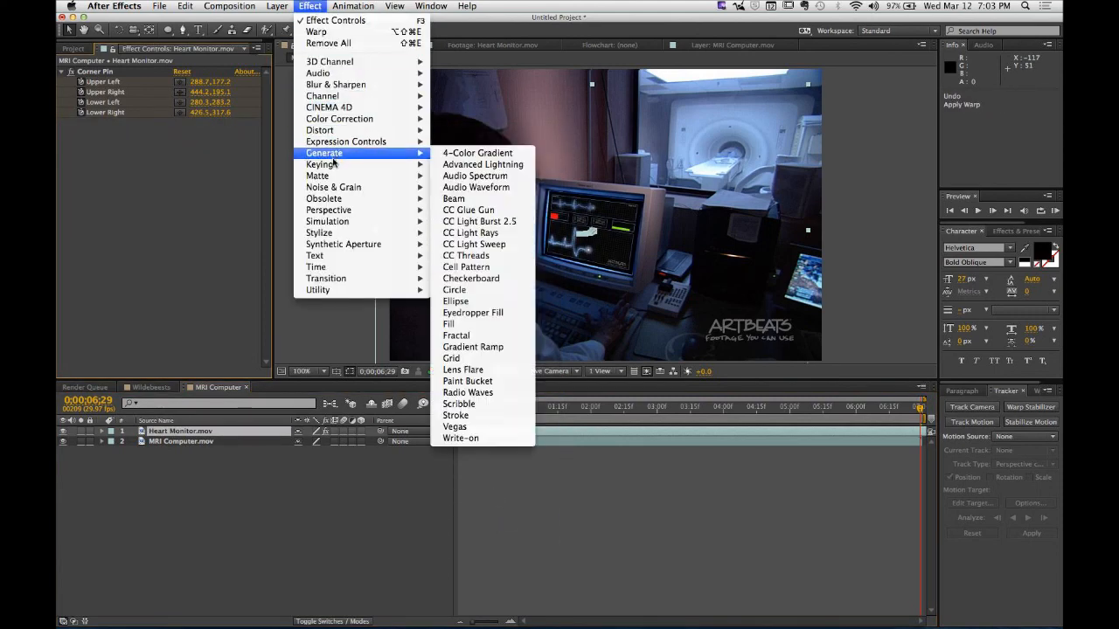
{"action": "mouse_move", "coordinate": [338, 130]}
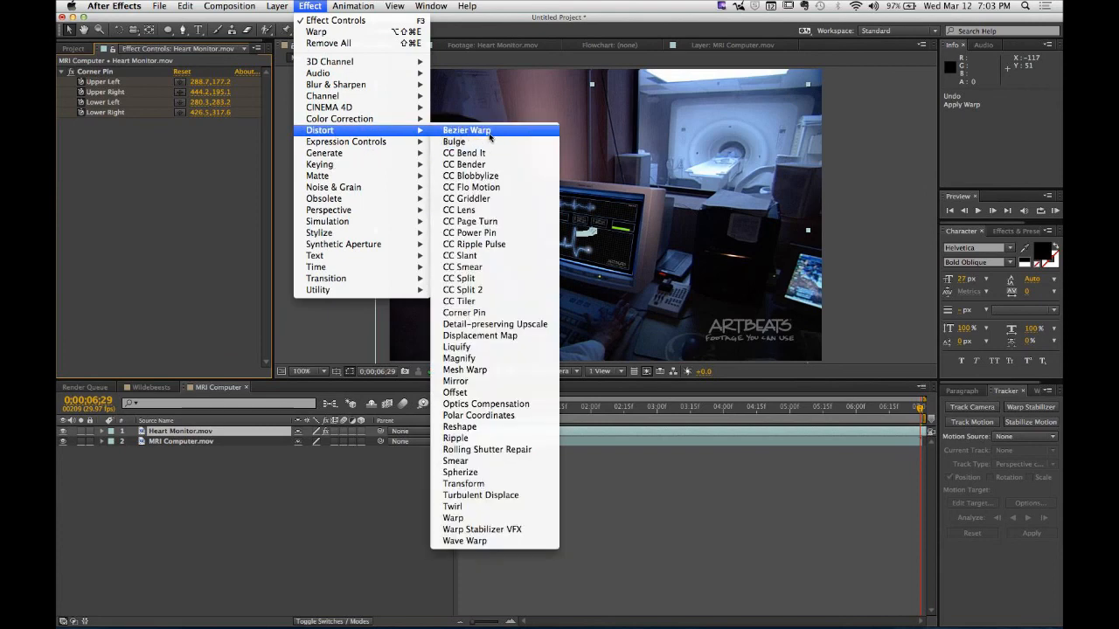
{"action": "left_click", "coordinate": [489, 134]}
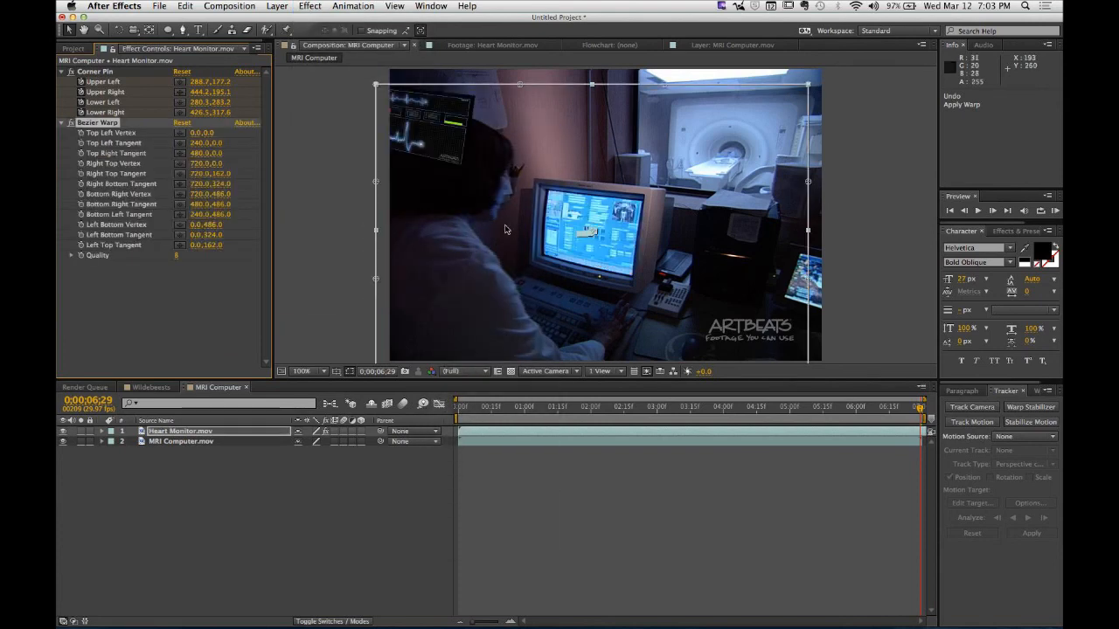
- Undo the Bezier Warp effect and apply Mesh Warp to the Heart Monitor.mov layer instead
{"action": "key", "text": "super+z"}
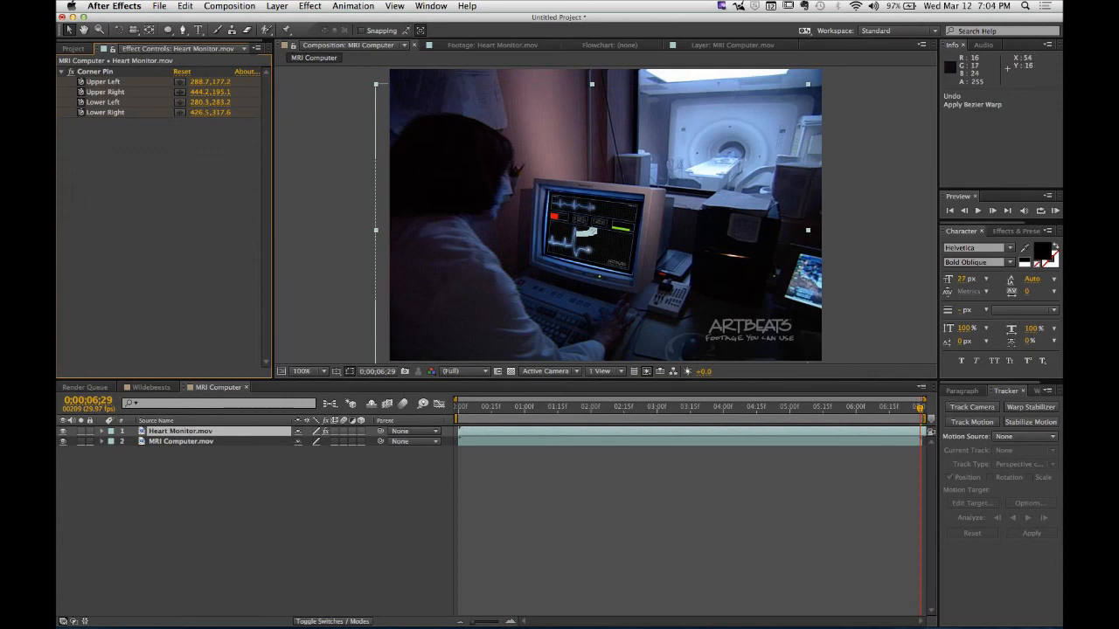
{"action": "left_click", "coordinate": [332, 6]}
{"action": "mouse_move", "coordinate": [311, 6]}
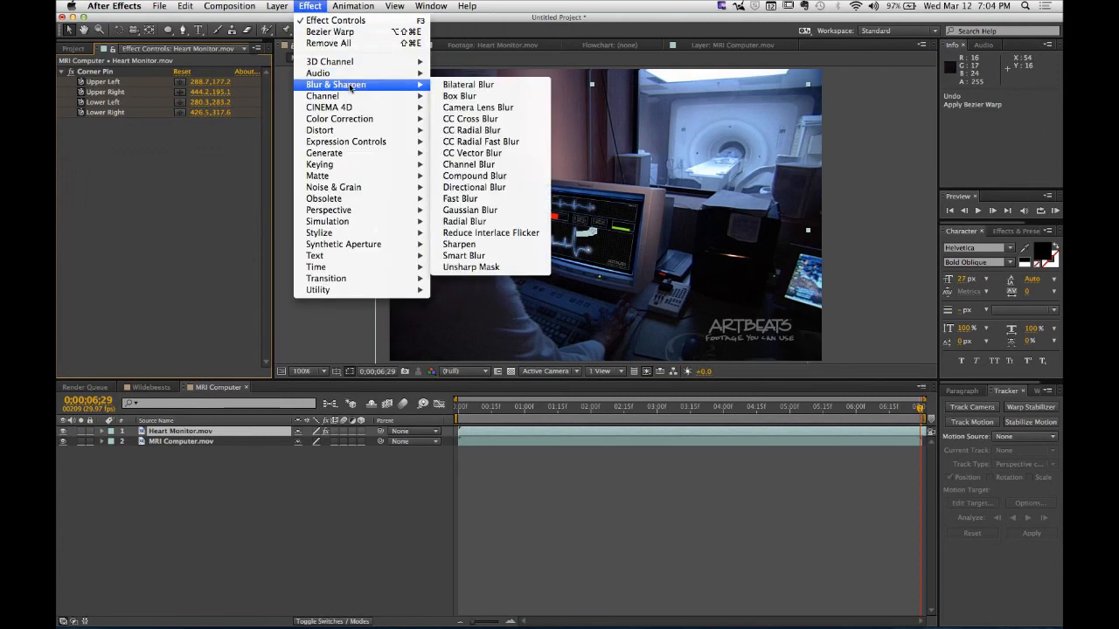
{"action": "mouse_move", "coordinate": [367, 131]}
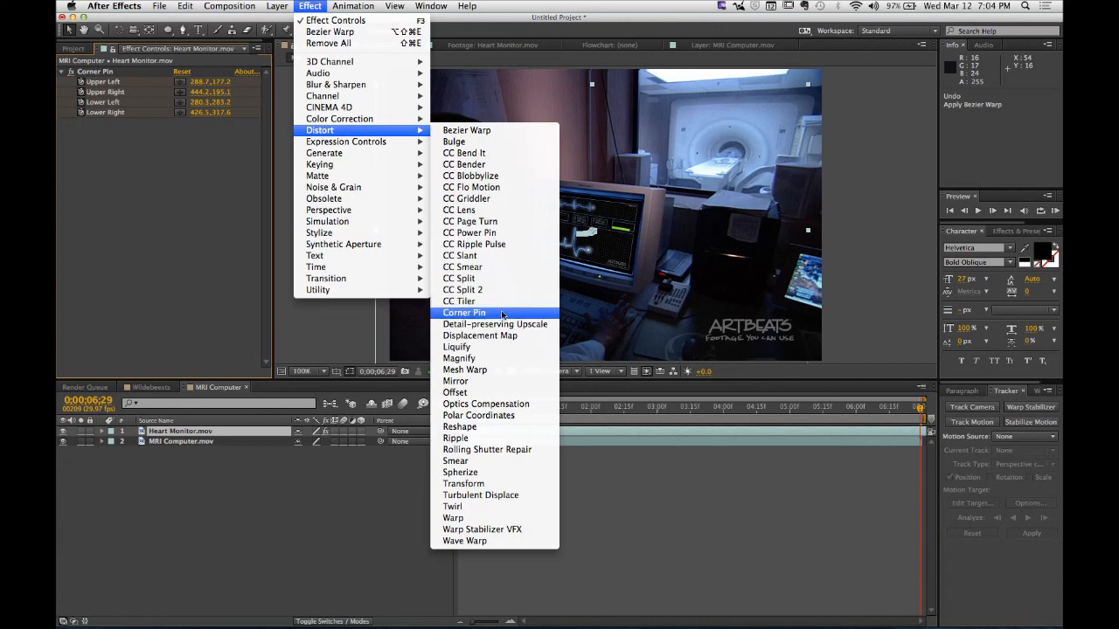
{"action": "left_click", "coordinate": [515, 377]}
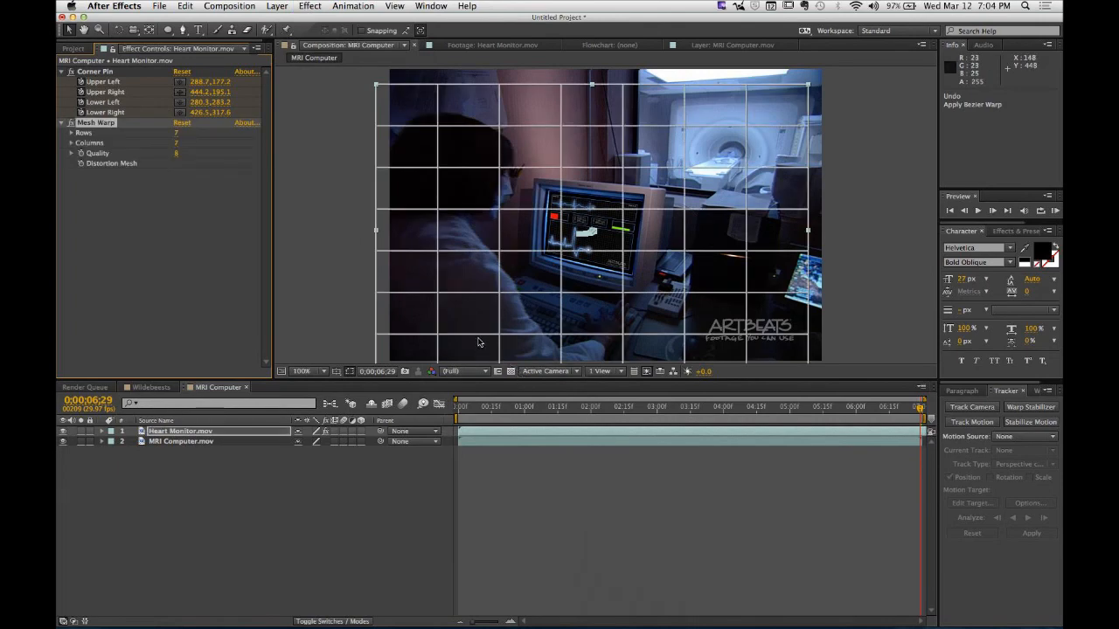
- Set the Mesh Warp to 2 rows and 2 columns and reveal the rows slider
{"action": "key", "text": "comma"}
{"action": "key", "text": "period"}
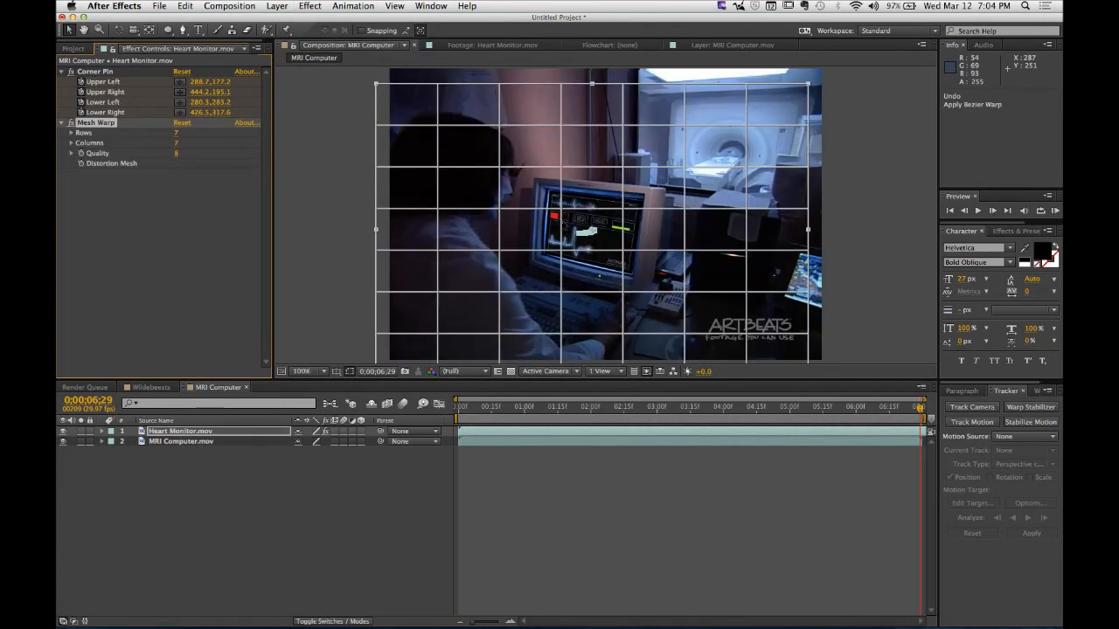
{"action": "key", "text": "comma"}
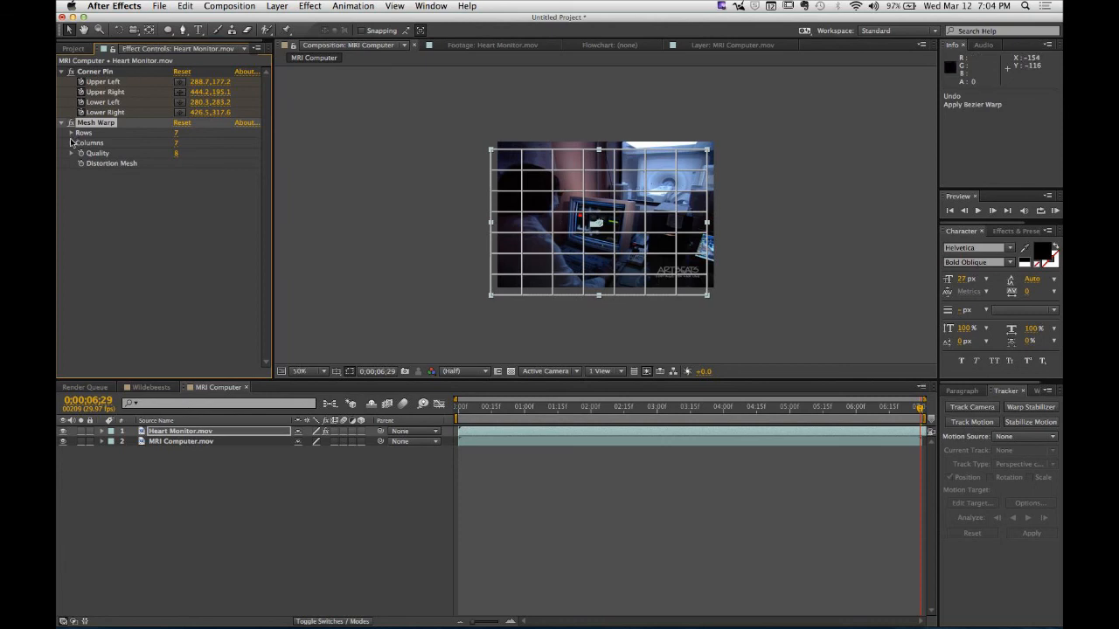
{"action": "left_click", "coordinate": [177, 135]}
{"action": "type", "text": "2"}
{"action": "key", "text": "Tab"}
{"action": "type", "text": "2"}
{"action": "left_click", "coordinate": [188, 218]}
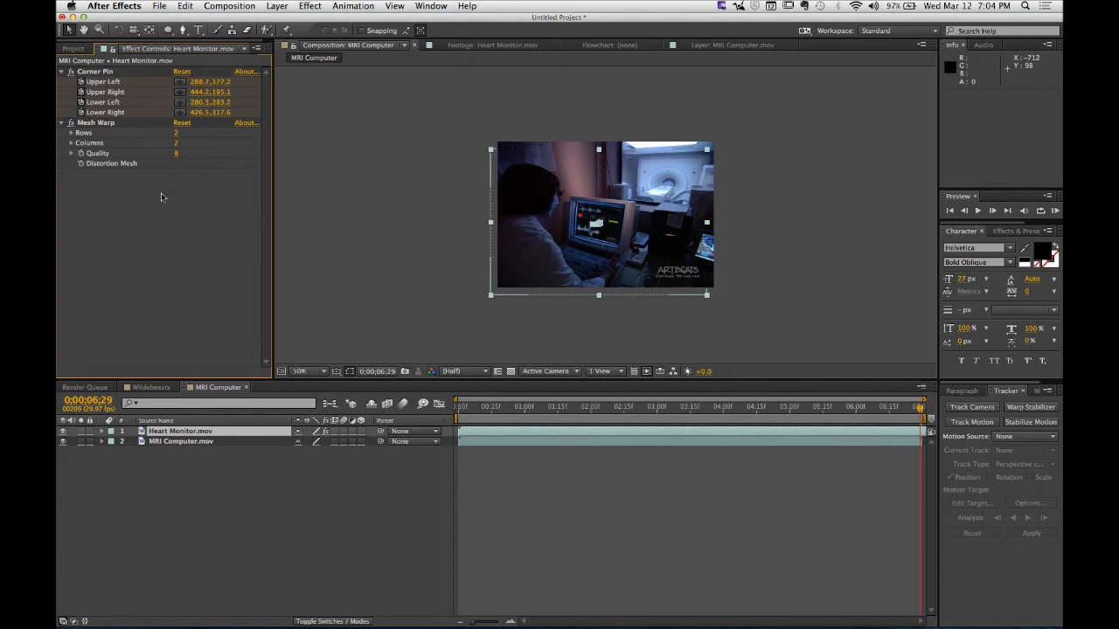
{"action": "left_click", "coordinate": [72, 133]}
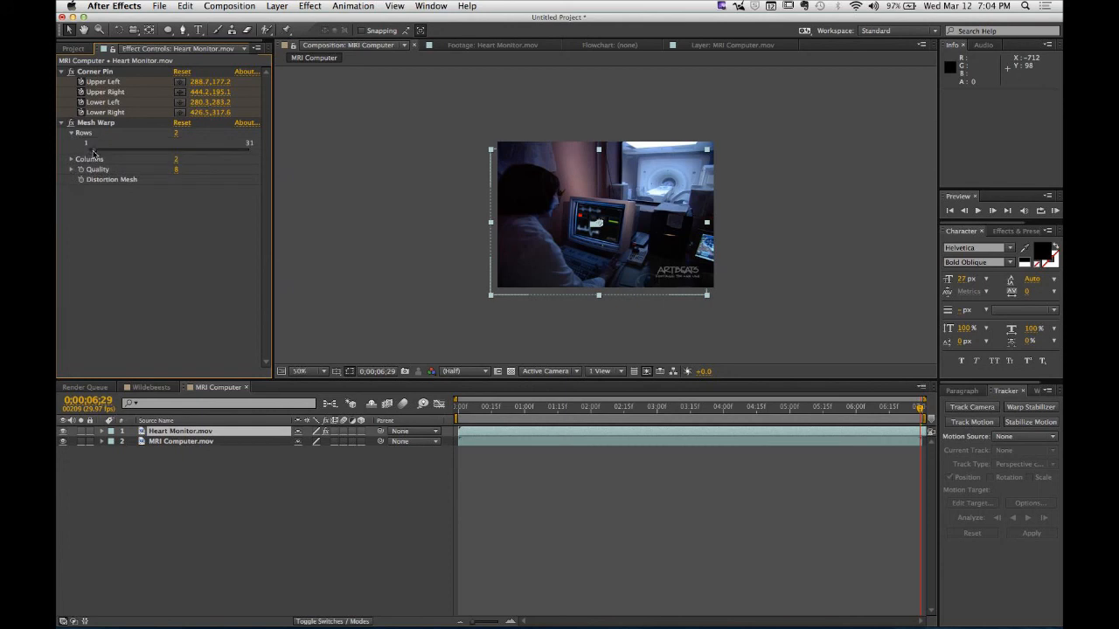
{"action": "mouse_move", "coordinate": [94, 150]}
{"action": "left_mouse_down"}
{"action": "mouse_move", "coordinate": [103, 152]}
{"action": "mouse_move", "coordinate": [93, 151]}
{"action": "left_mouse_up"}
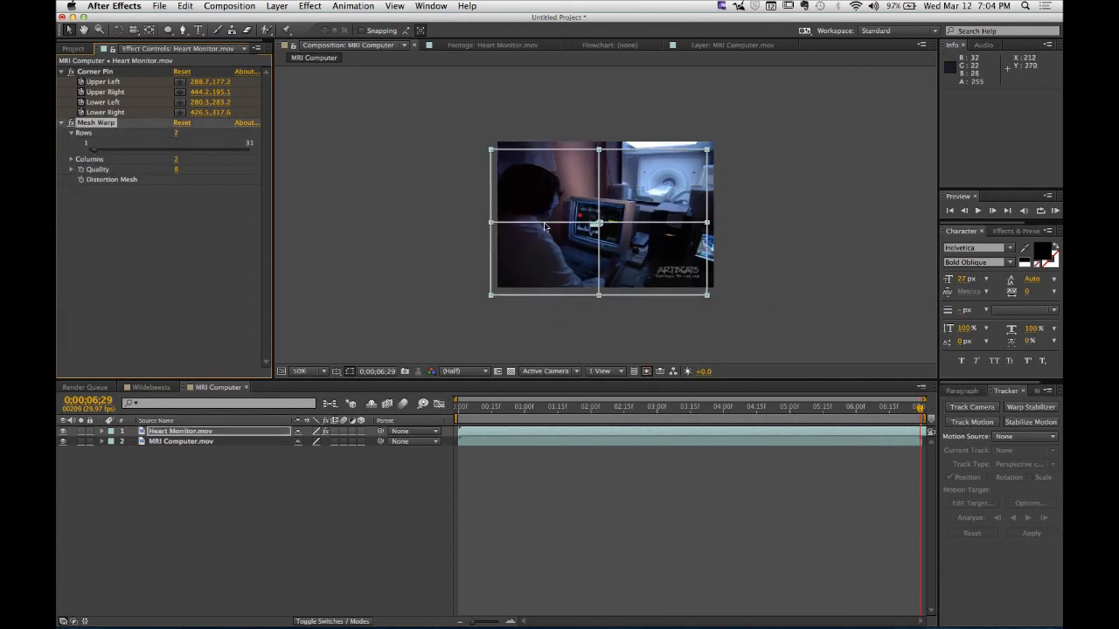
- Try pulling the mesh's left-middle point inward and bending its horizontal tangent, and return the point to the layer's left edge
{"action": "left_click_drag", "start_coordinate": [491, 222], "coordinate": [585, 236]}
{"action": "scroll", "coordinate": [583, 236], "scroll_direction": "up", "scroll_amount": 4}
{"action": "scroll", "coordinate": [583, 236], "scroll_direction": "down", "scroll_amount": 2}
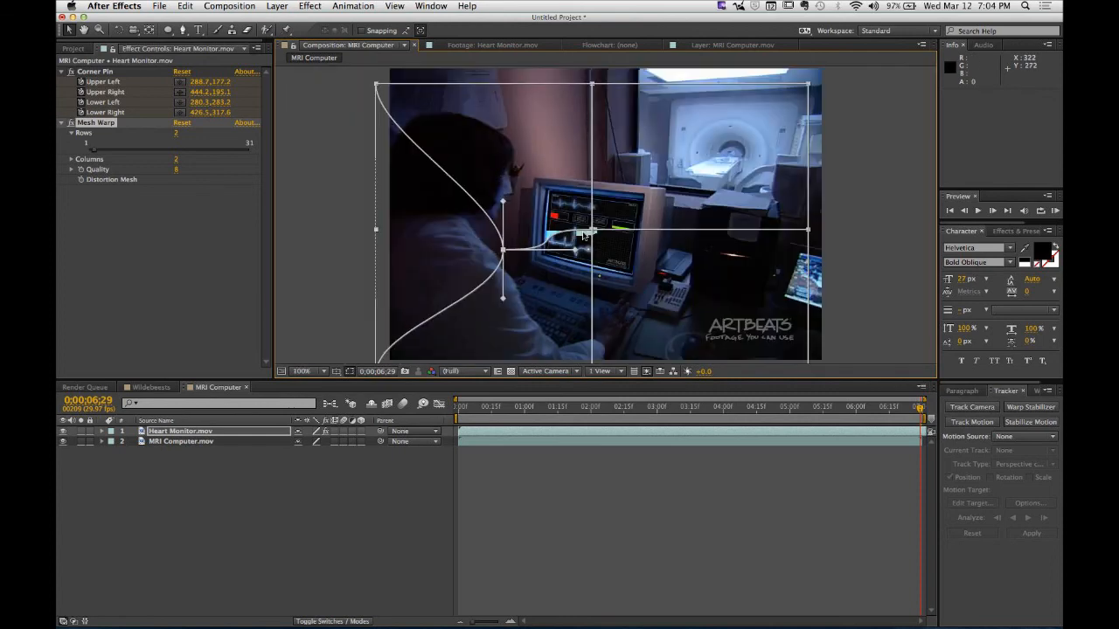
{"action": "left_click_drag", "start_coordinate": [574, 251], "coordinate": [489, 238]}
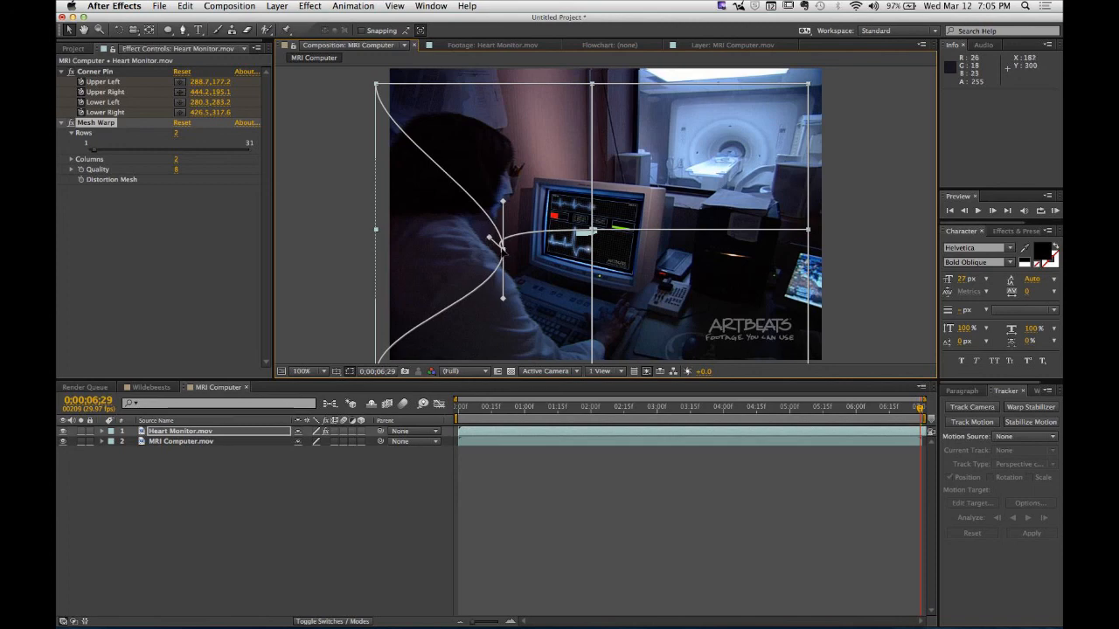
{"action": "left_click_drag", "start_coordinate": [501, 250], "coordinate": [376, 229]}
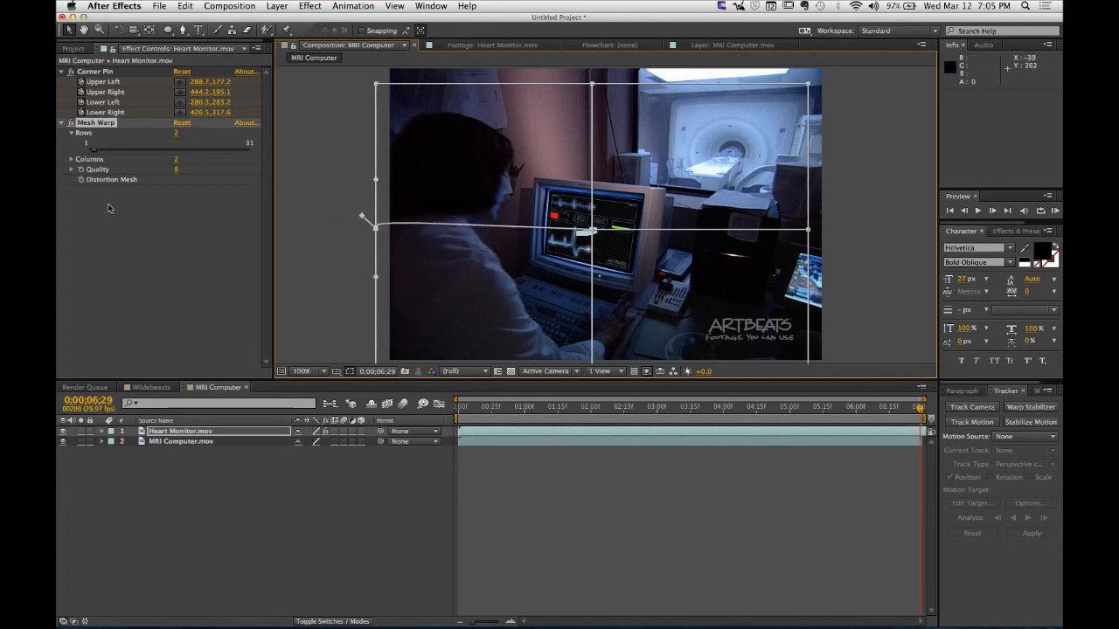
- Collapse both effects on the Heart Monitor layer and reorder them so Corner Pin comes after Mesh Warp
{"action": "left_click", "coordinate": [110, 208]}
{"action": "left_click", "coordinate": [101, 70]}
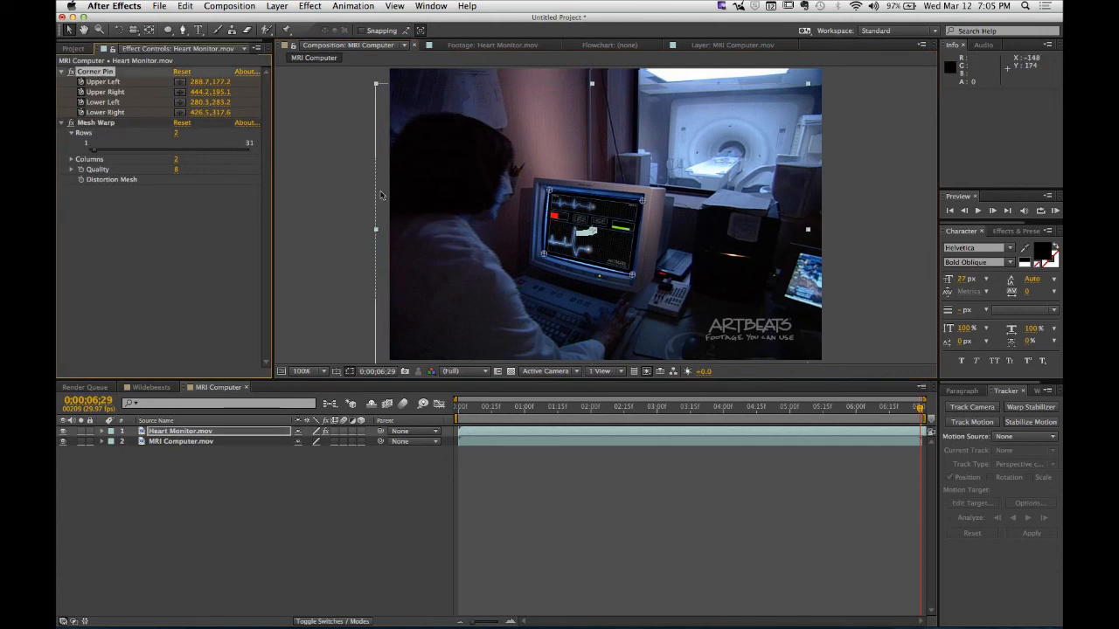
{"action": "left_click", "coordinate": [114, 124]}
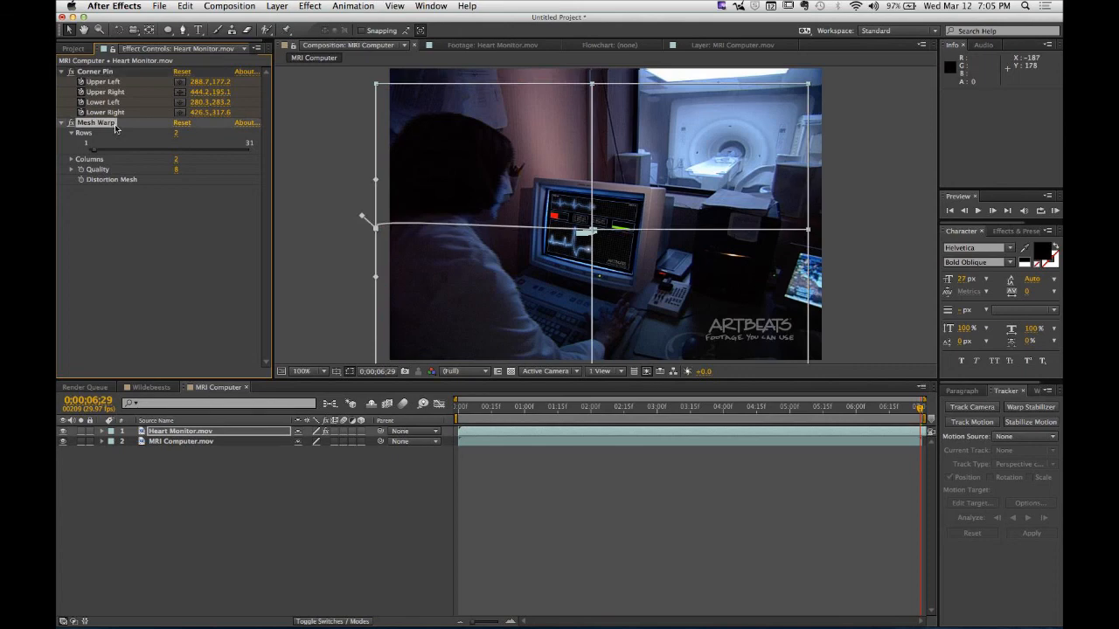
{"action": "left_click", "coordinate": [61, 123]}
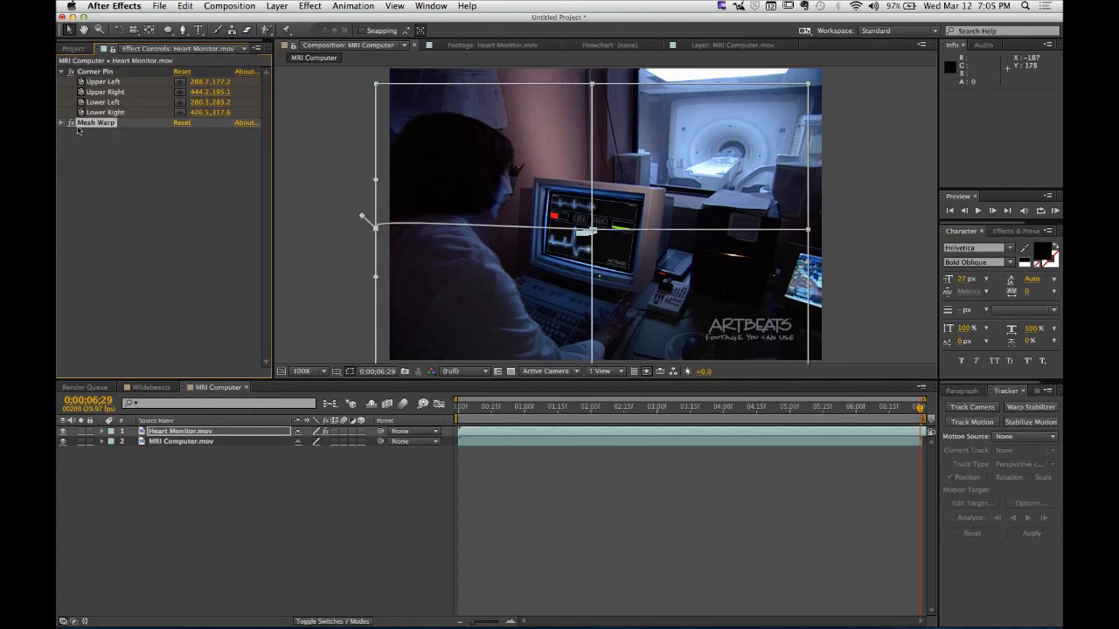
{"action": "left_click", "coordinate": [61, 72]}
{"action": "left_click", "coordinate": [113, 140]}
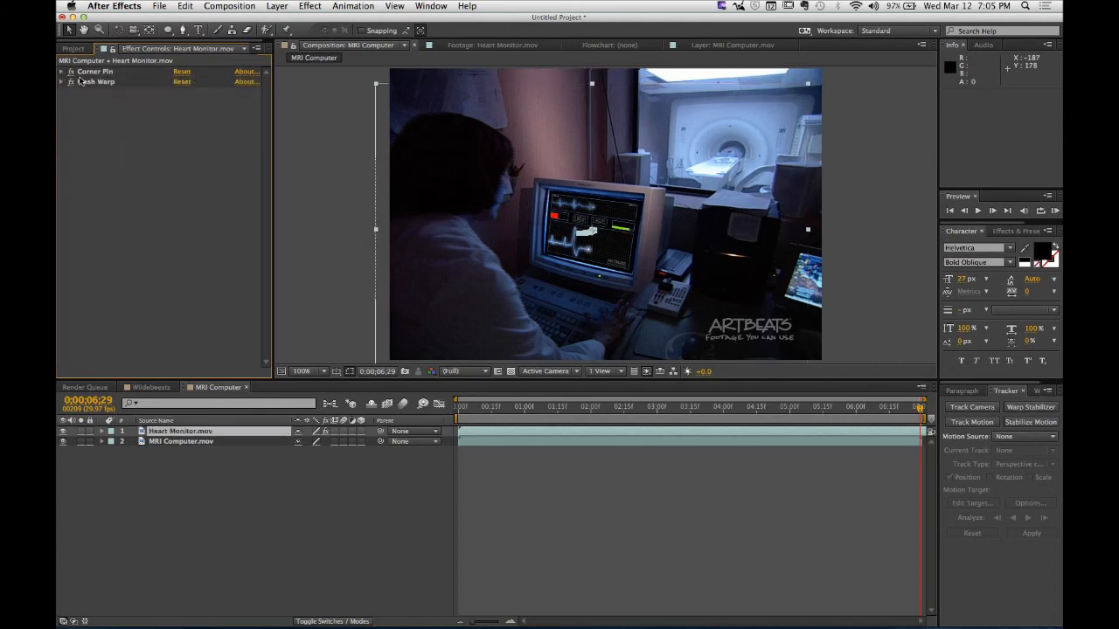
{"action": "left_click_drag", "start_coordinate": [93, 73], "coordinate": [84, 90]}
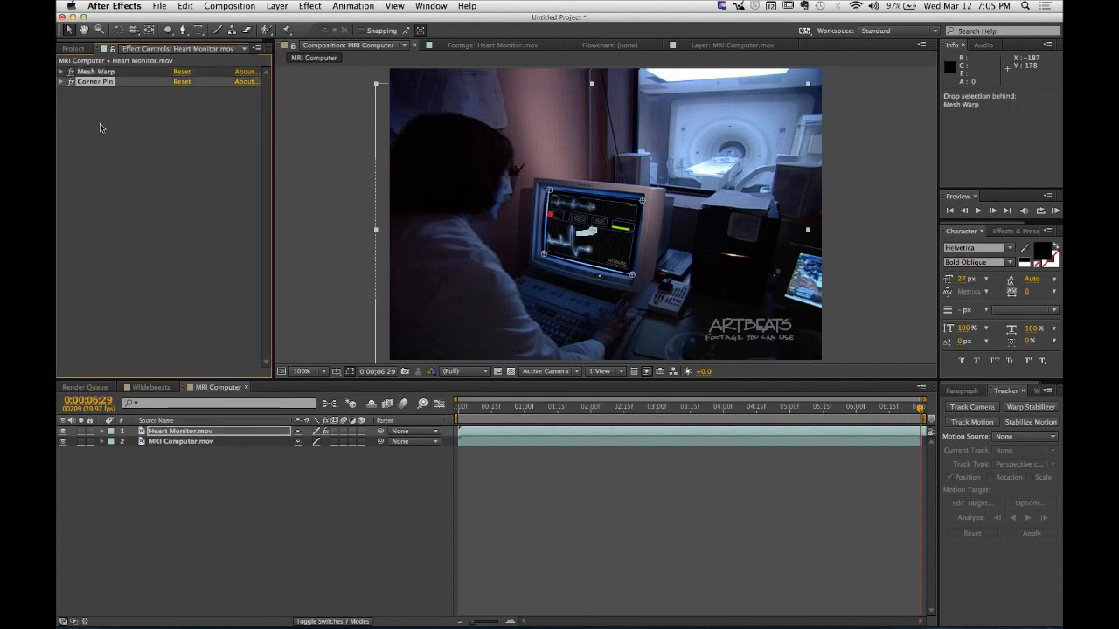
- Try straightening the mesh's left-middle tangent and bending the lower-left corner's horizontal tangent slightly downward
{"action": "left_click", "coordinate": [98, 74]}
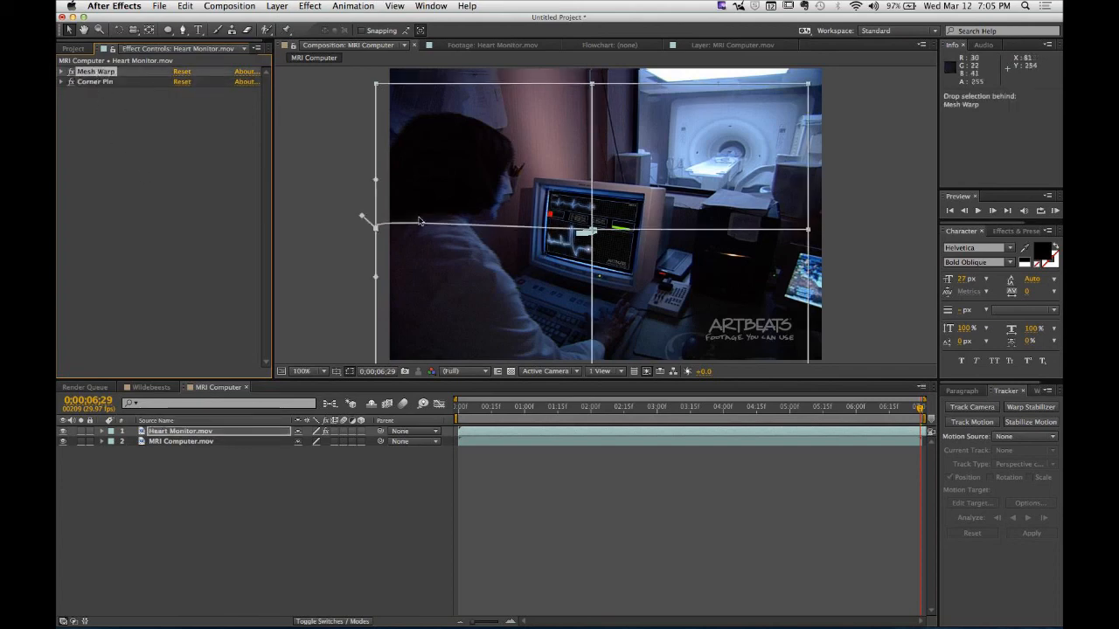
{"action": "left_click_drag", "start_coordinate": [364, 216], "coordinate": [425, 234]}
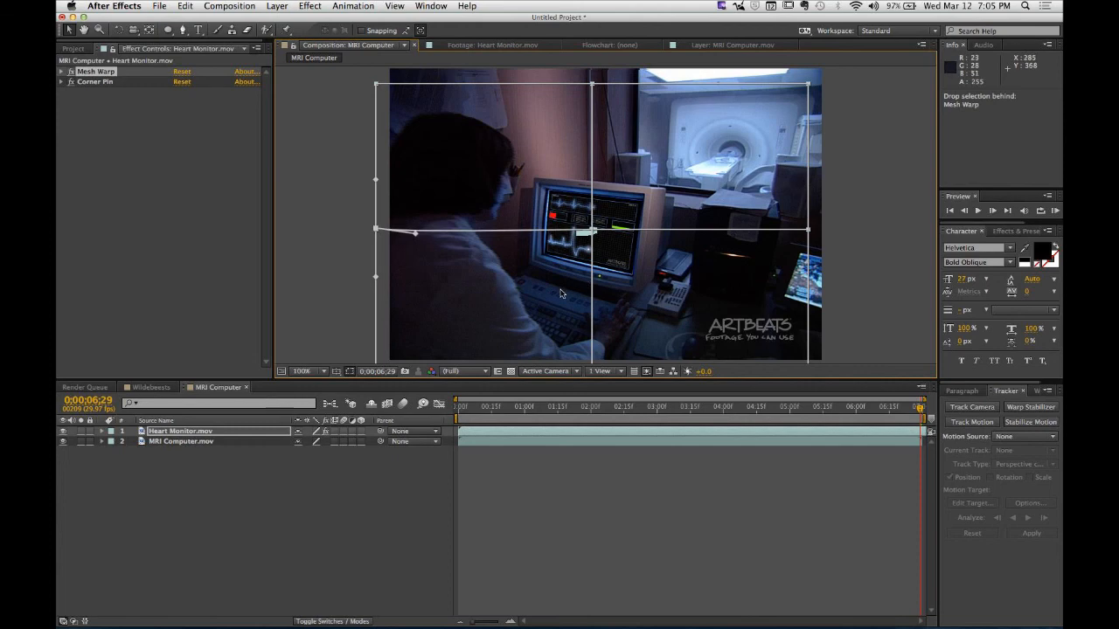
{"action": "key", "text": "comma"}
{"action": "scroll", "coordinate": [575, 248], "scroll_direction": "down", "scroll_amount": 3}
{"action": "key", "text": "period"}
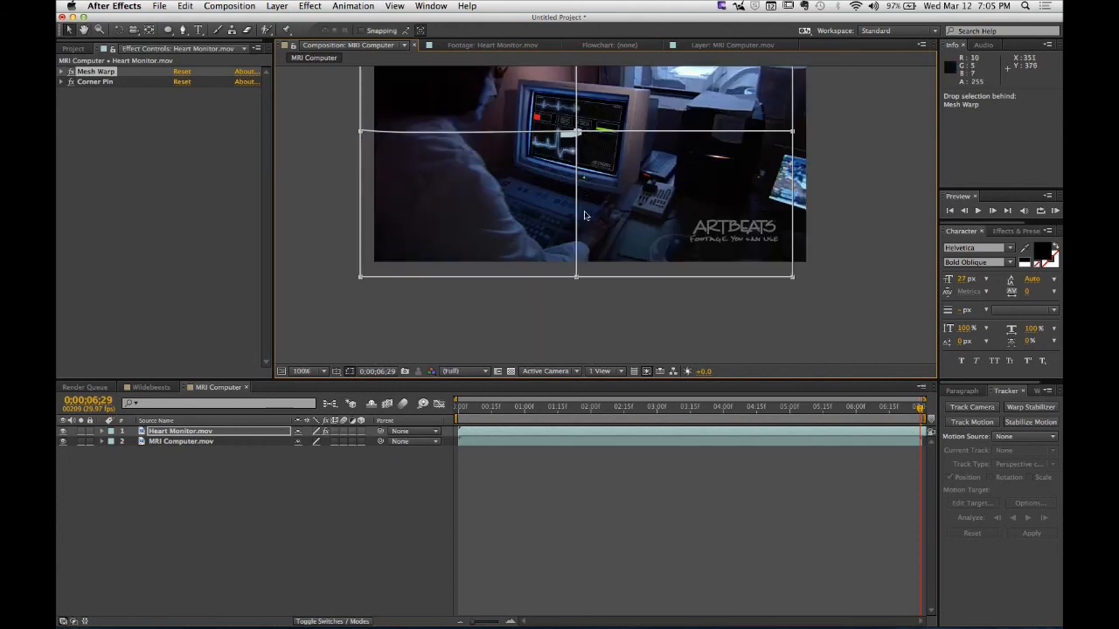
{"action": "mouse_move", "coordinate": [577, 283]}
{"action": "left_mouse_down"}
{"action": "mouse_move", "coordinate": [578, 300]}
{"action": "mouse_move", "coordinate": [577, 288]}
{"action": "left_mouse_up"}
{"action": "key", "text": "super+z"}
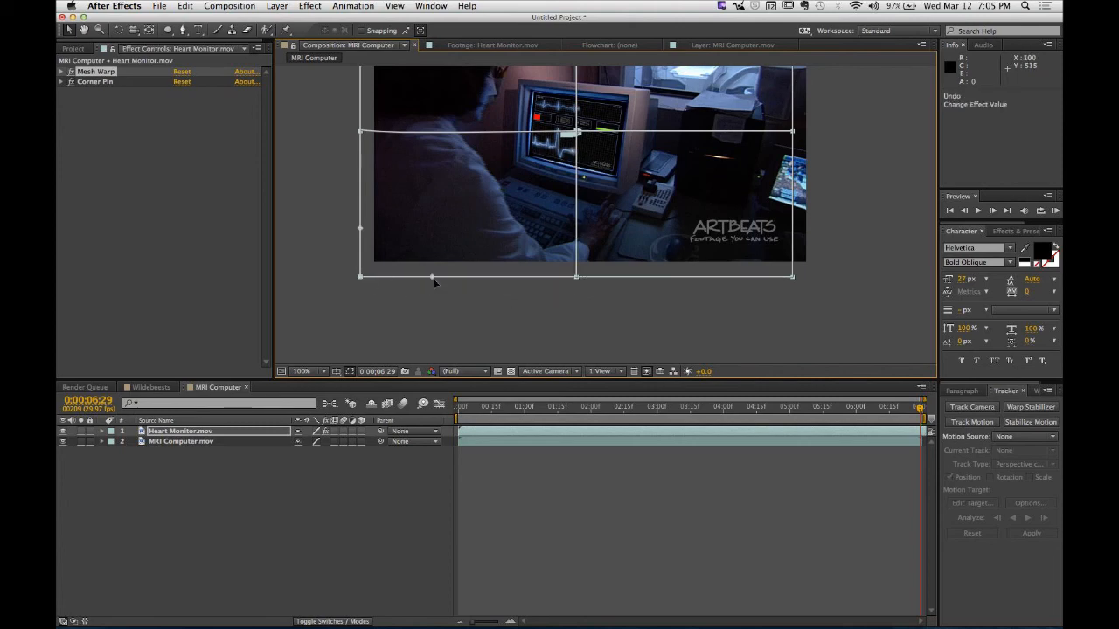
{"action": "left_click_drag", "start_coordinate": [431, 279], "coordinate": [437, 292]}
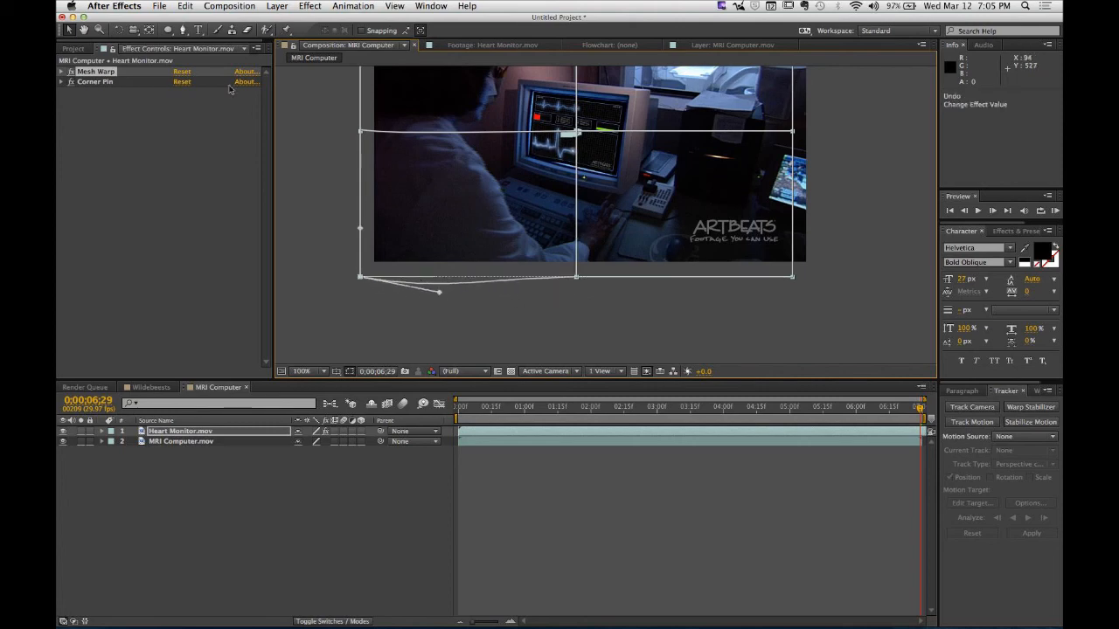
- Reduce the Mesh Warp grid to 1 row and 1 column
{"action": "left_click", "coordinate": [61, 71]}
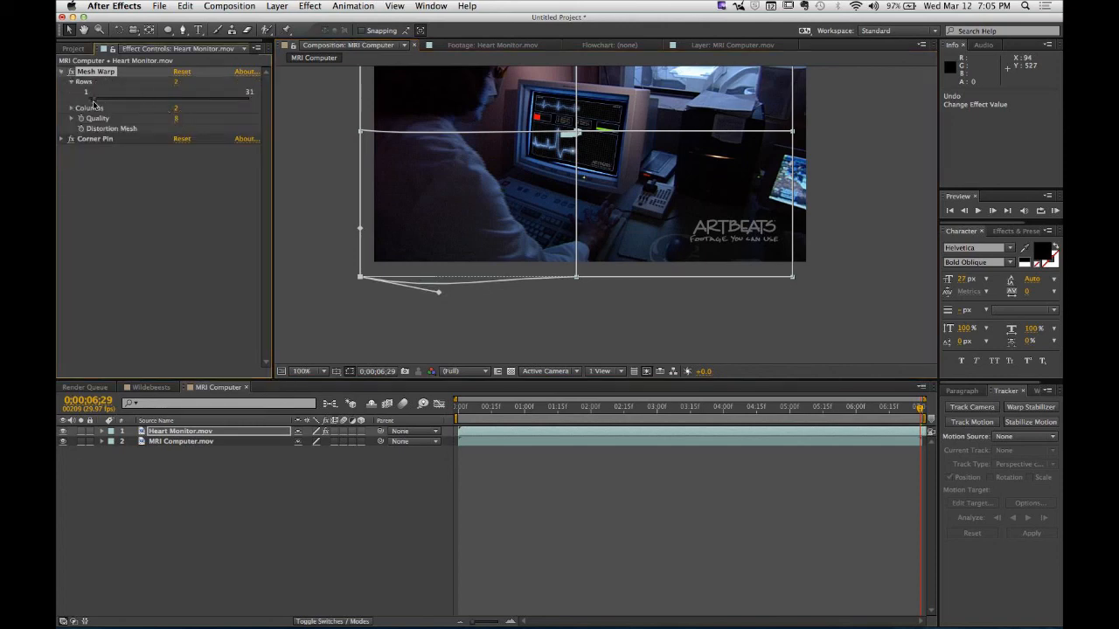
{"action": "left_click_drag", "start_coordinate": [96, 98], "coordinate": [86, 99]}
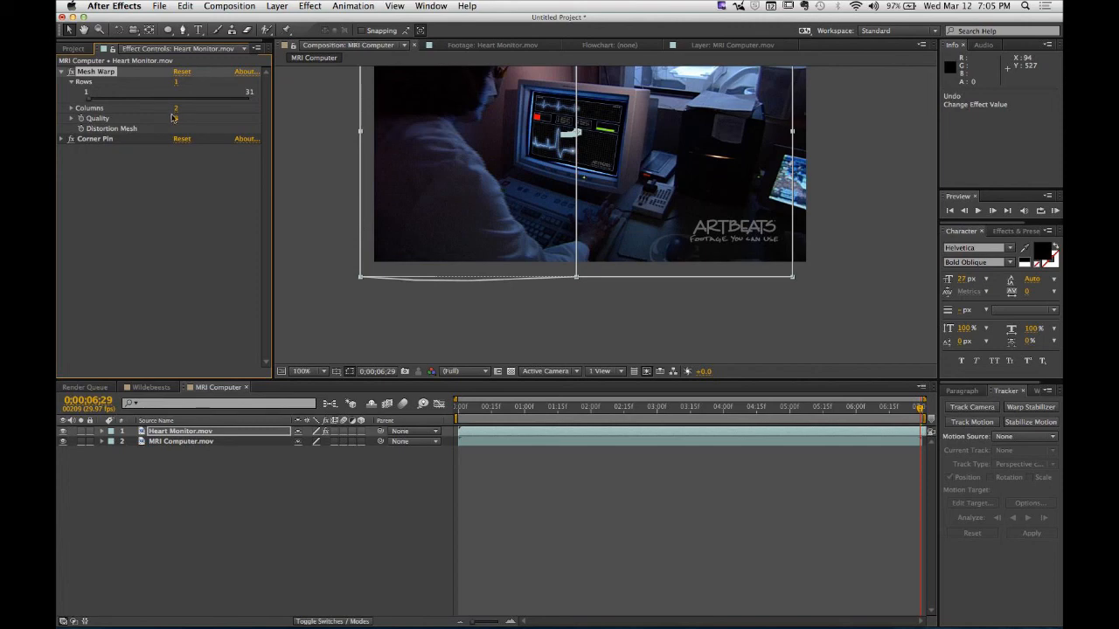
{"action": "left_click_drag", "start_coordinate": [174, 111], "coordinate": [160, 110]}
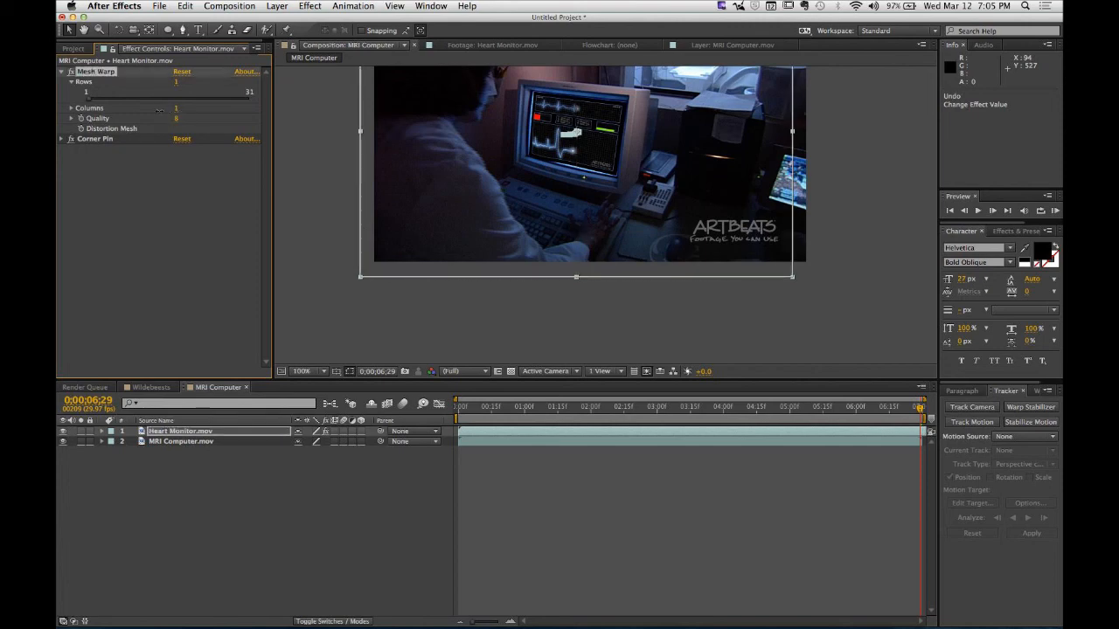
- Bow the mesh's bottom edge slightly outward by pulling the horizontal tangents of both lower corners downward
{"action": "left_click", "coordinate": [360, 277]}
{"action": "left_click_drag", "start_coordinate": [505, 282], "coordinate": [504, 289]}
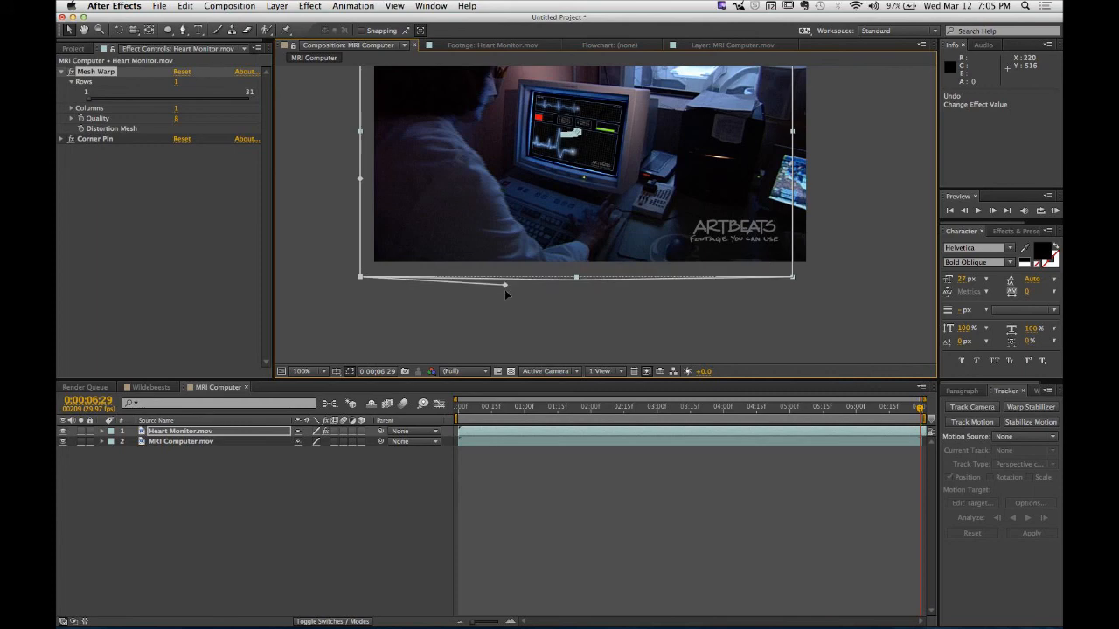
{"action": "left_click", "coordinate": [792, 277]}
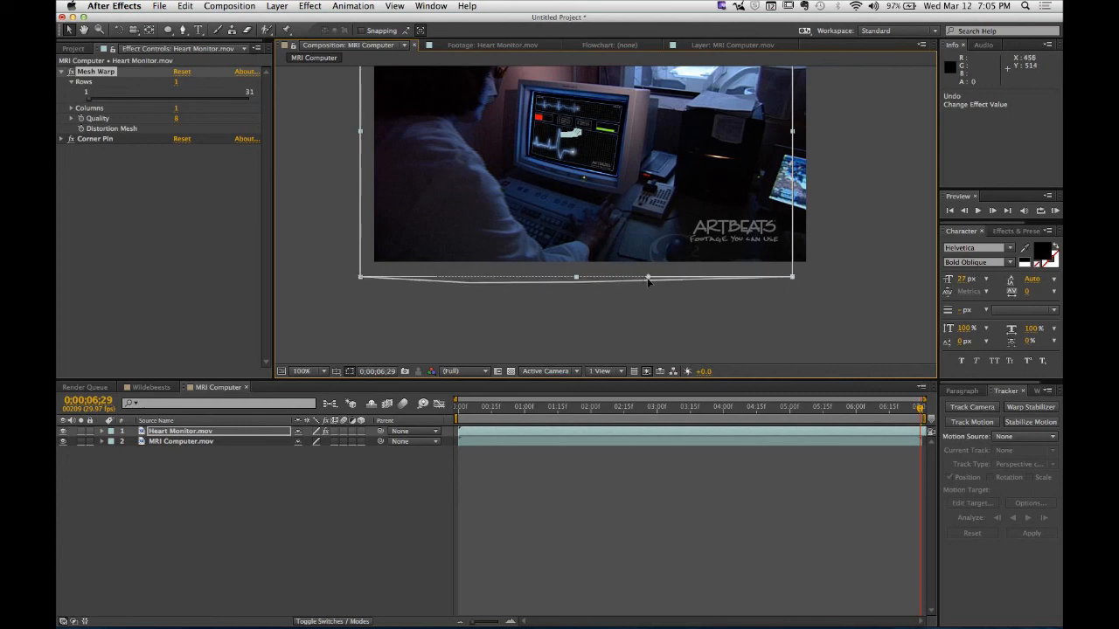
{"action": "left_click_drag", "start_coordinate": [646, 277], "coordinate": [647, 292]}
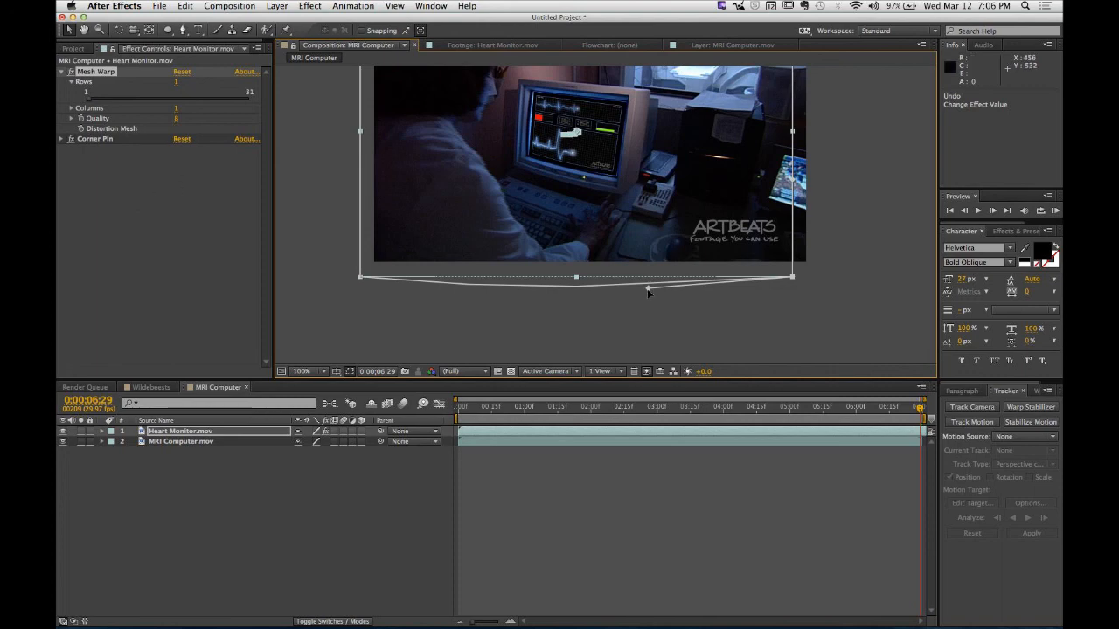
{"action": "left_click_drag", "start_coordinate": [647, 292], "coordinate": [673, 294]}
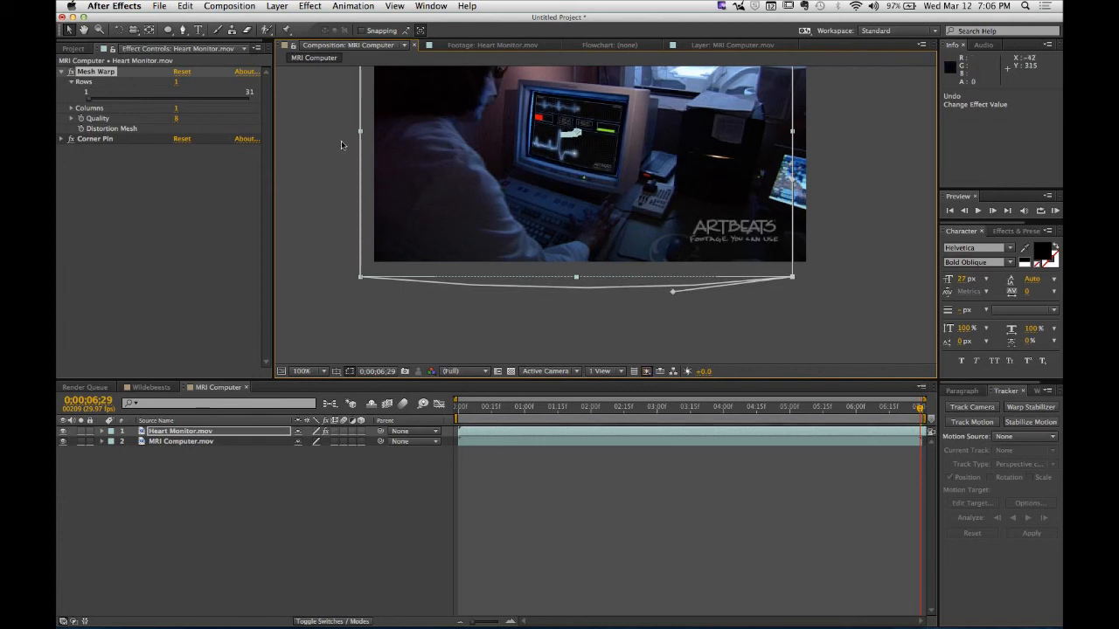
- Bow the mesh's left edge outward with the lower-left corner's vertical tangent
{"action": "left_click_drag", "start_coordinate": [341, 145], "coordinate": [385, 239]}
{"action": "left_click_drag", "start_coordinate": [401, 277], "coordinate": [391, 218]}
{"action": "left_click", "coordinate": [403, 301]}
{"action": "key", "text": "space"}
{"action": "left_click_drag", "start_coordinate": [454, 137], "coordinate": [460, 220]}
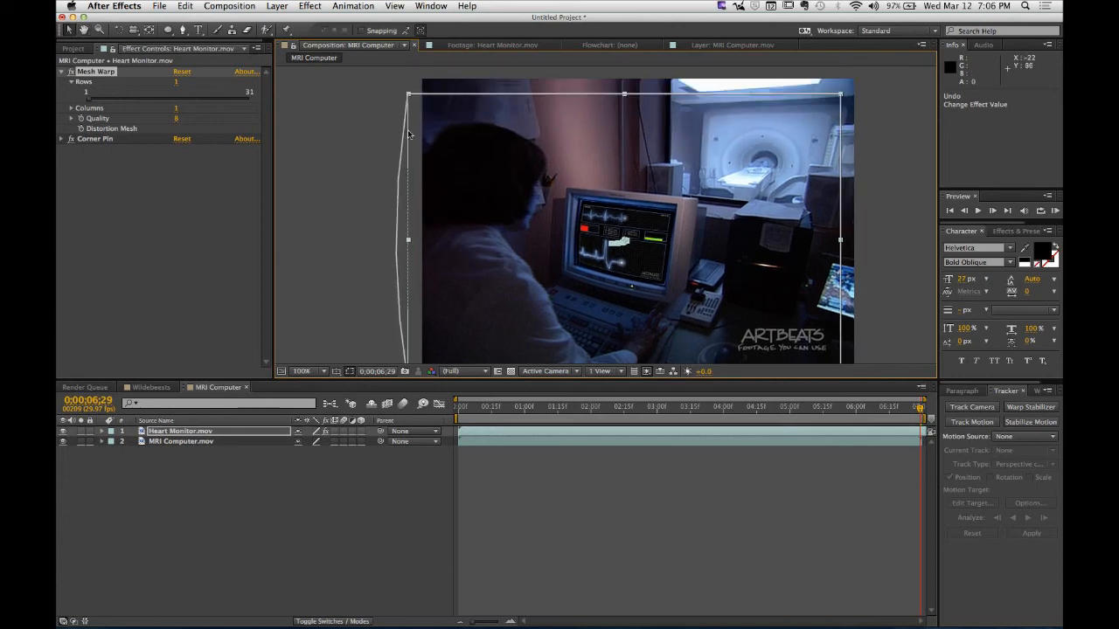
- Reselect Mesh Warp, pull the upper-left corner's vertical tangent outward to round the left edge, and deselect the layer
{"action": "left_click", "coordinate": [400, 243]}
{"action": "left_click", "coordinate": [408, 240]}
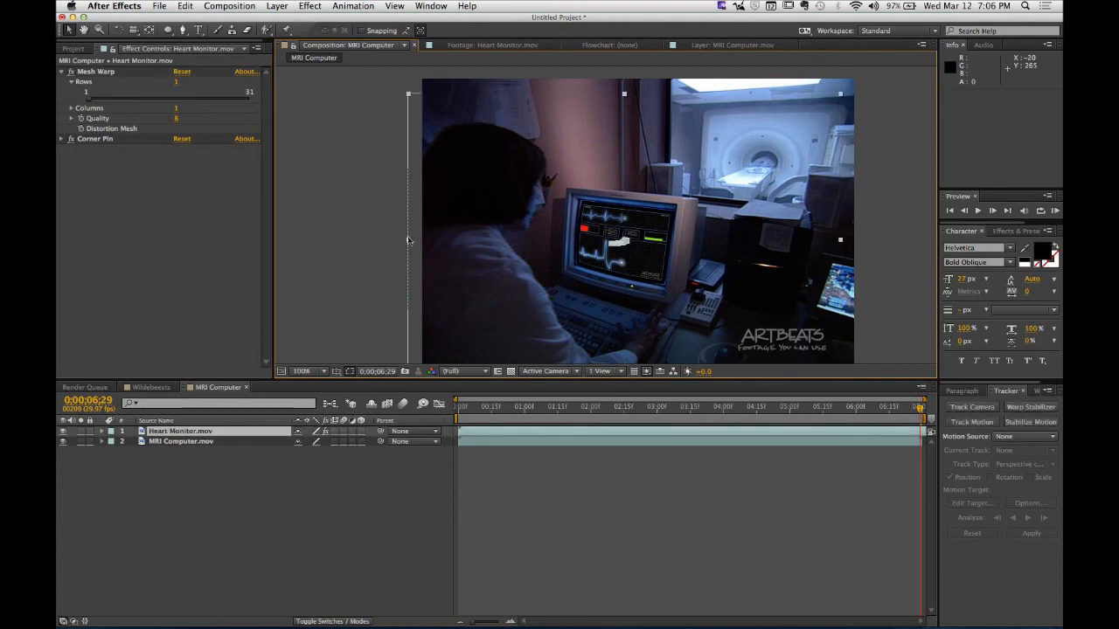
{"action": "left_click", "coordinate": [111, 79]}
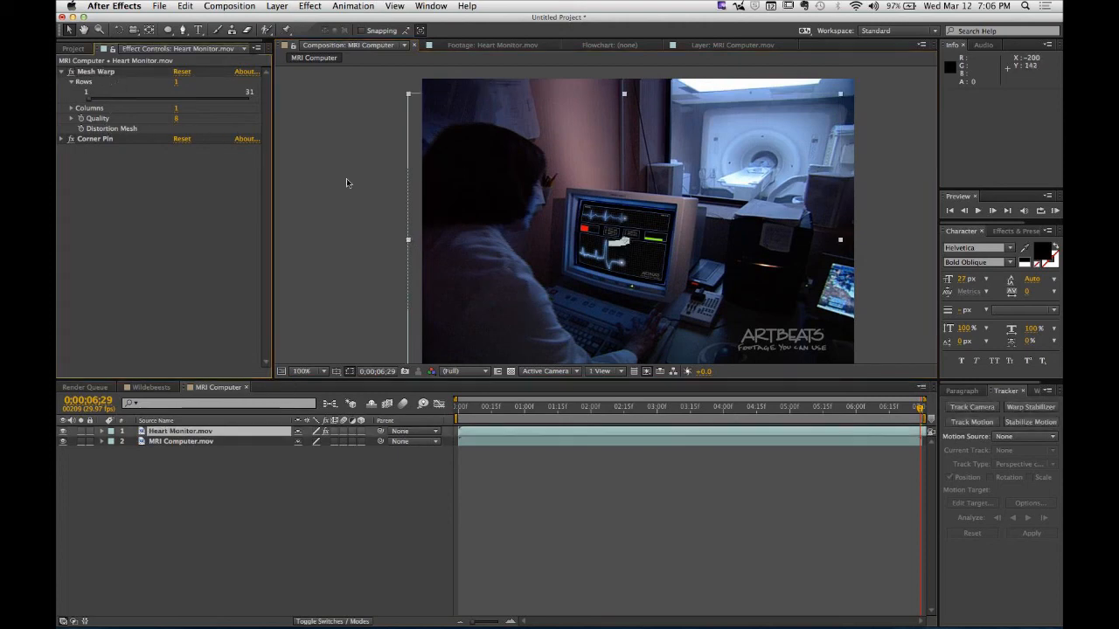
{"action": "left_click", "coordinate": [101, 73]}
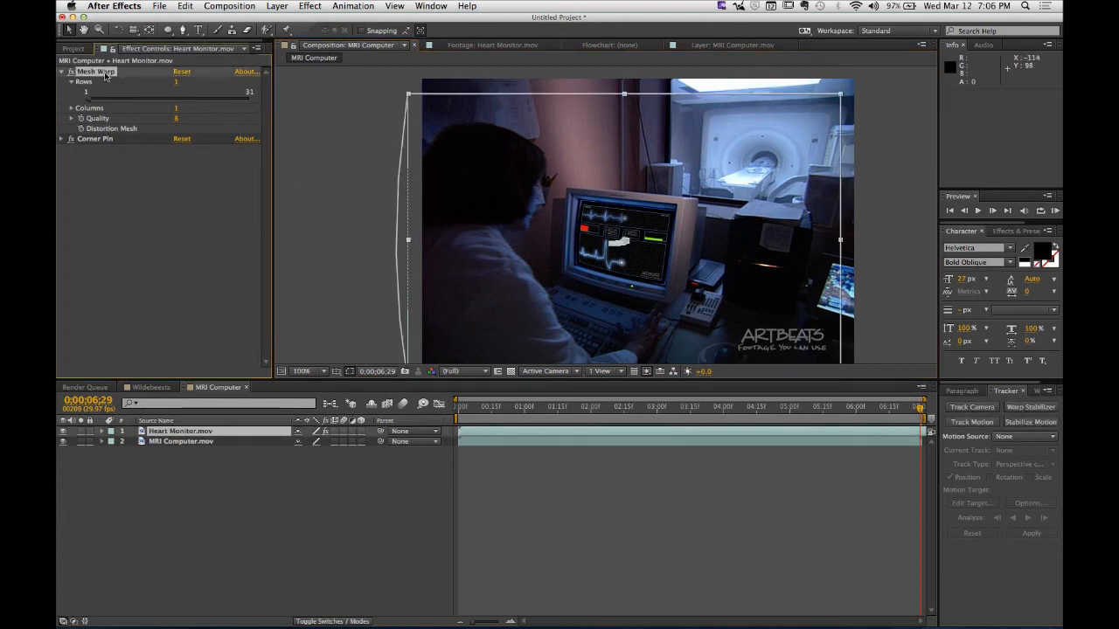
{"action": "left_click", "coordinate": [408, 96]}
{"action": "left_click_drag", "start_coordinate": [390, 214], "coordinate": [390, 186]}
{"action": "key", "text": "comma"}
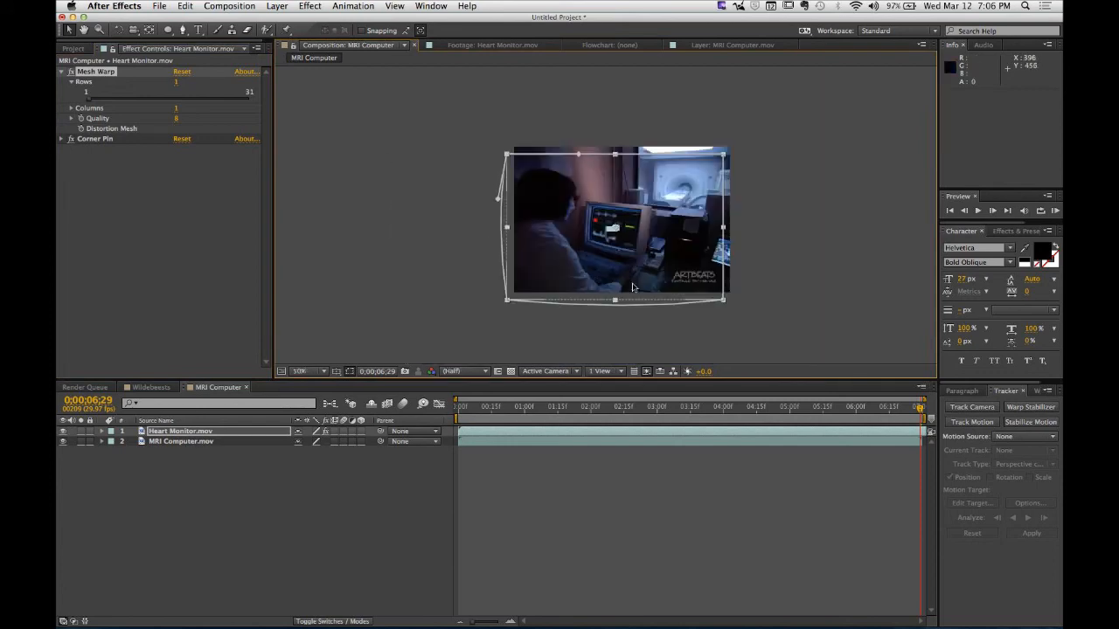
{"action": "key", "text": "period"}
{"action": "left_click", "coordinate": [353, 258]}
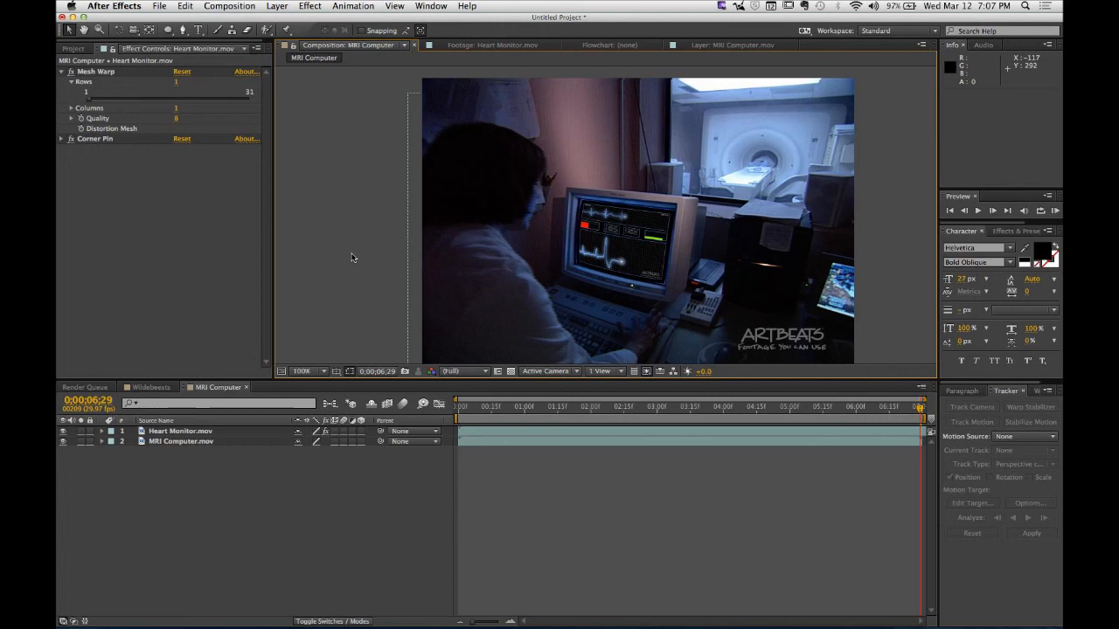
- Create a new composition from the PC_Axiom.mov footage
{"action": "left_click", "coordinate": [101, 210]}
{"action": "left_click", "coordinate": [73, 49]}
{"action": "left_click", "coordinate": [120, 268]}
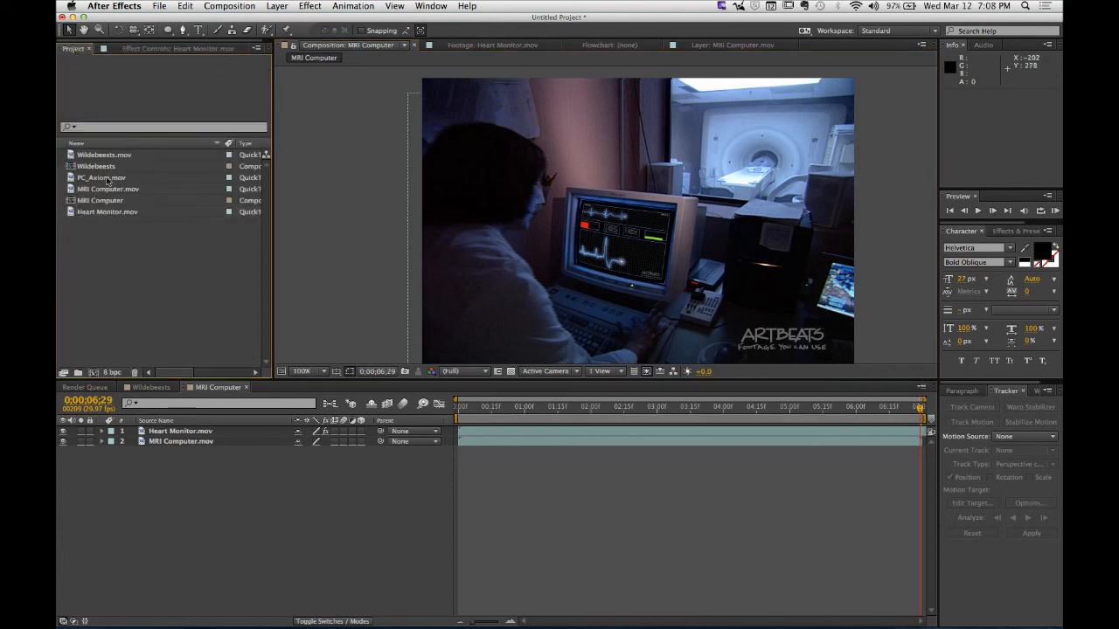
{"action": "left_click_drag", "start_coordinate": [107, 178], "coordinate": [94, 373]}
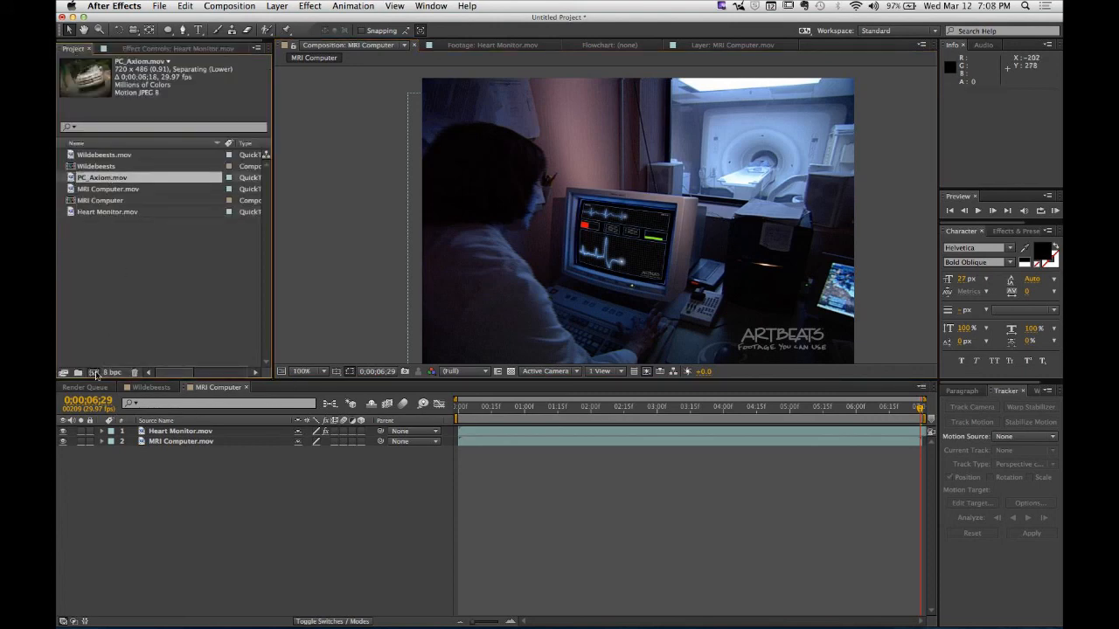
- Scrub through the PC_Axiom footage to examine the car's movement, and return to the first frame
{"action": "left_click_drag", "start_coordinate": [469, 410], "coordinate": [628, 404]}
{"action": "left_click_drag", "start_coordinate": [689, 402], "coordinate": [449, 416]}
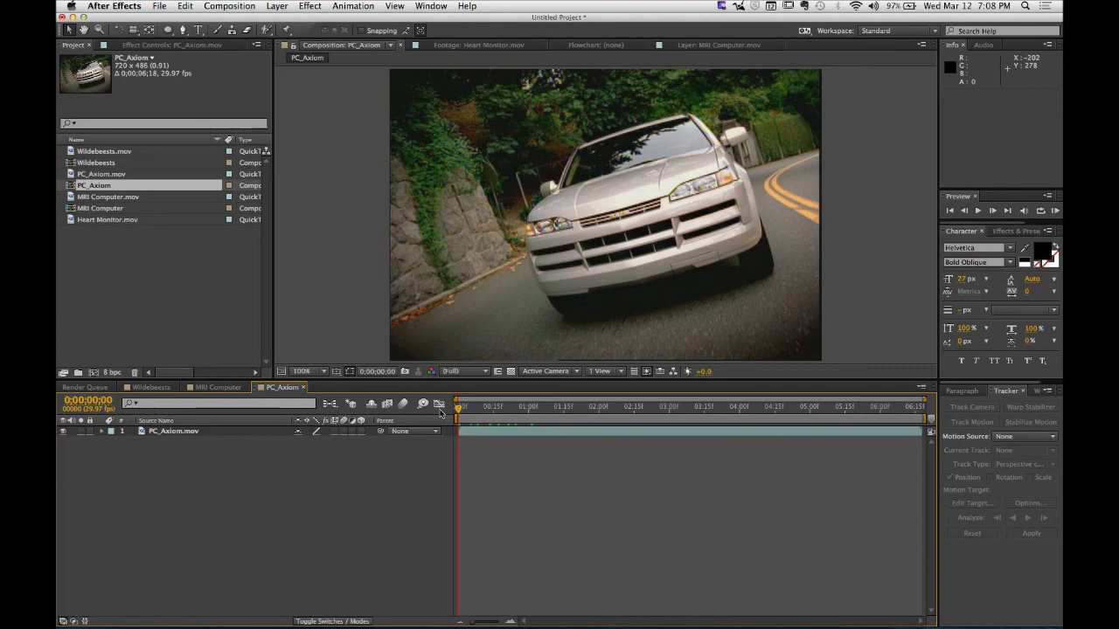
{"action": "mouse_move", "coordinate": [460, 411]}
{"action": "left_mouse_down"}
{"action": "mouse_move", "coordinate": [897, 411]}
{"action": "mouse_move", "coordinate": [456, 414]}
{"action": "left_mouse_up"}
{"action": "left_click", "coordinate": [214, 480]}
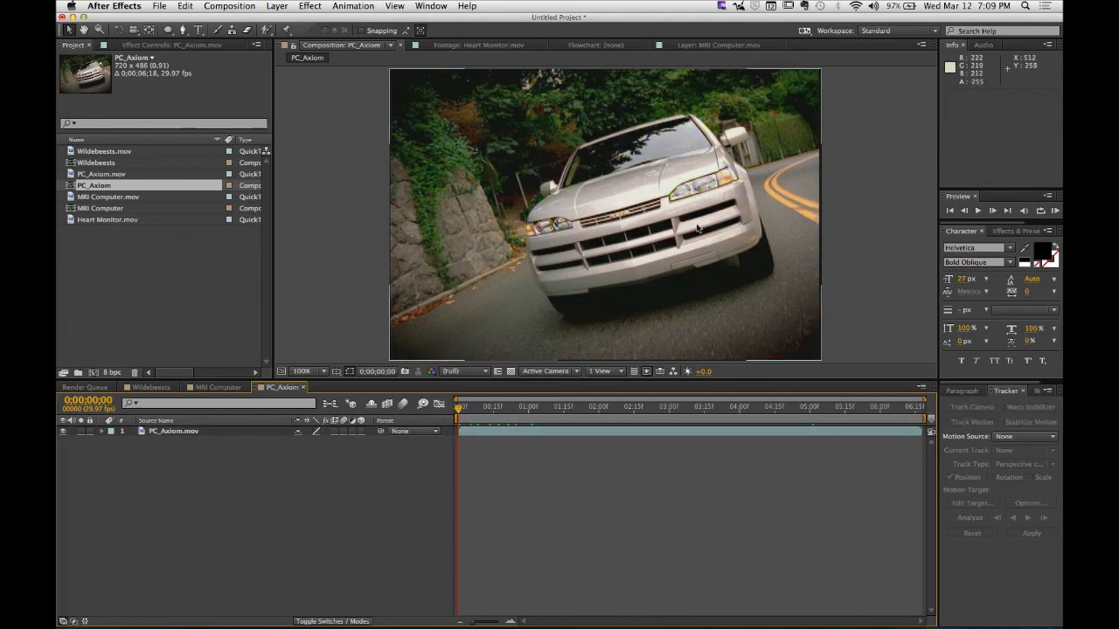
- Draw a closed four-point Pen tool mask on the PC_Axiom.mov layer around the upper grille slot beneath the orange-tipped headlight, and deselect the layer
{"action": "scroll", "coordinate": [699, 219], "scroll_direction": "up", "scroll_amount": 3}
{"action": "left_click_drag", "start_coordinate": [753, 233], "coordinate": [534, 224]}
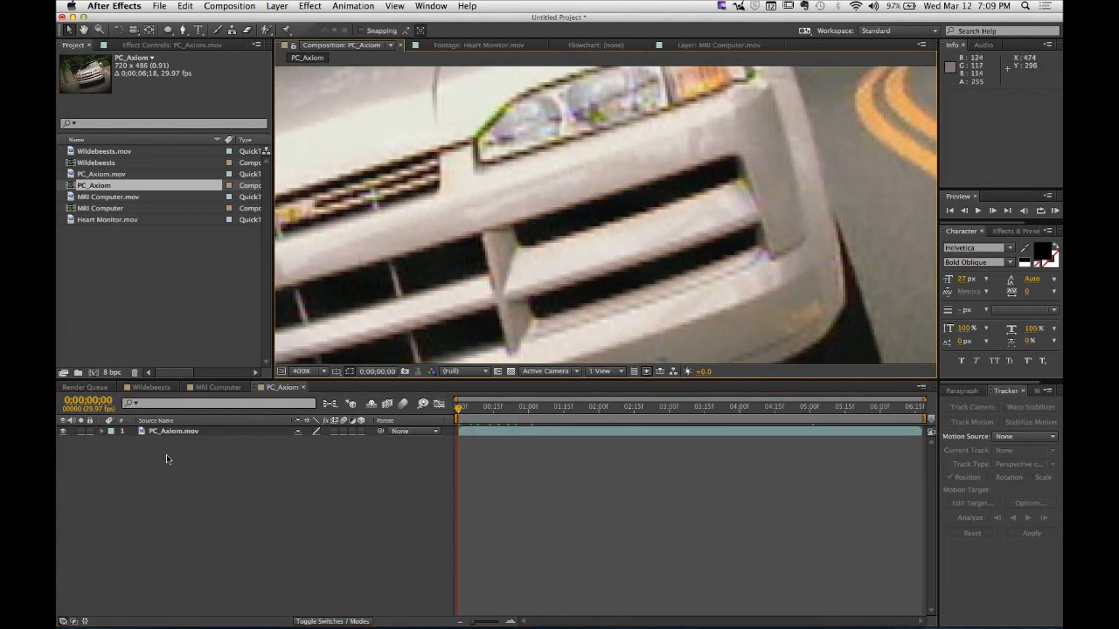
{"action": "left_click", "coordinate": [184, 432]}
{"action": "left_click", "coordinate": [183, 30]}
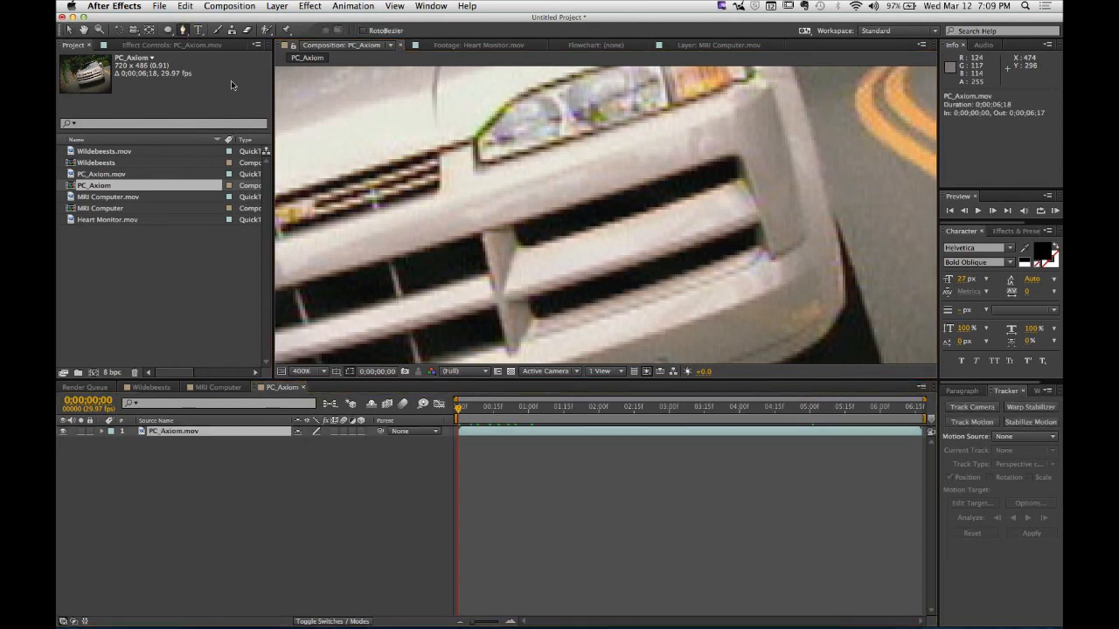
{"action": "left_click", "coordinate": [511, 226]}
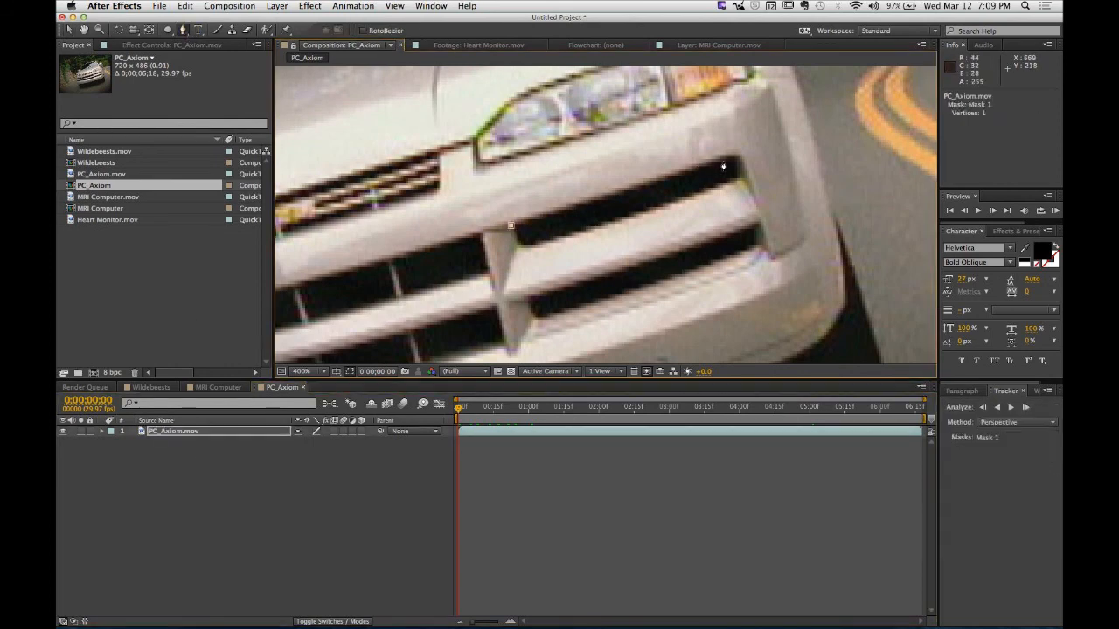
{"action": "left_click", "coordinate": [734, 158]}
{"action": "left_click", "coordinate": [740, 181]}
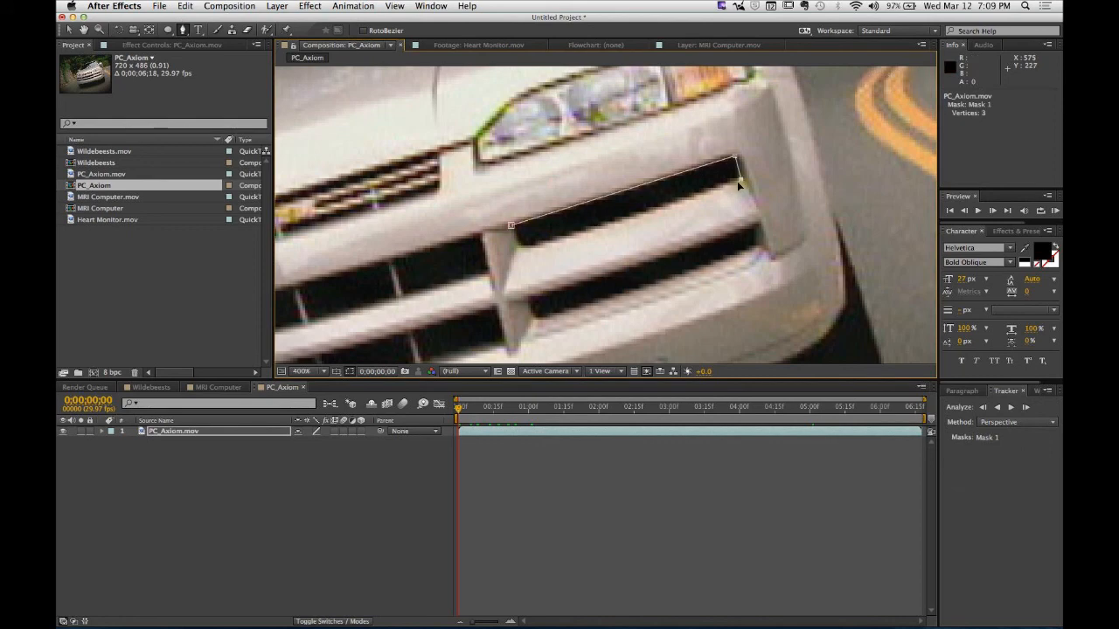
{"action": "left_click", "coordinate": [522, 247]}
{"action": "left_click", "coordinate": [510, 225]}
{"action": "left_click", "coordinate": [258, 463]}
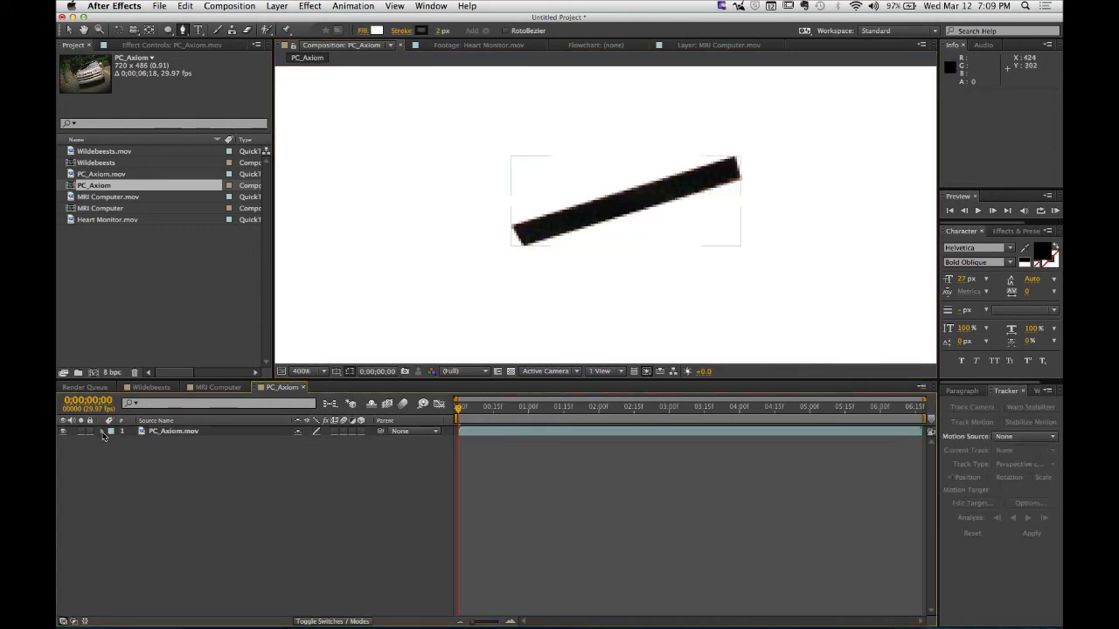
- Set the mode of Mask 1 on the PC_Axiom.mov layer to Subtract
{"action": "left_click", "coordinate": [102, 432]}
{"action": "left_click", "coordinate": [133, 442]}
{"action": "left_click", "coordinate": [112, 441]}
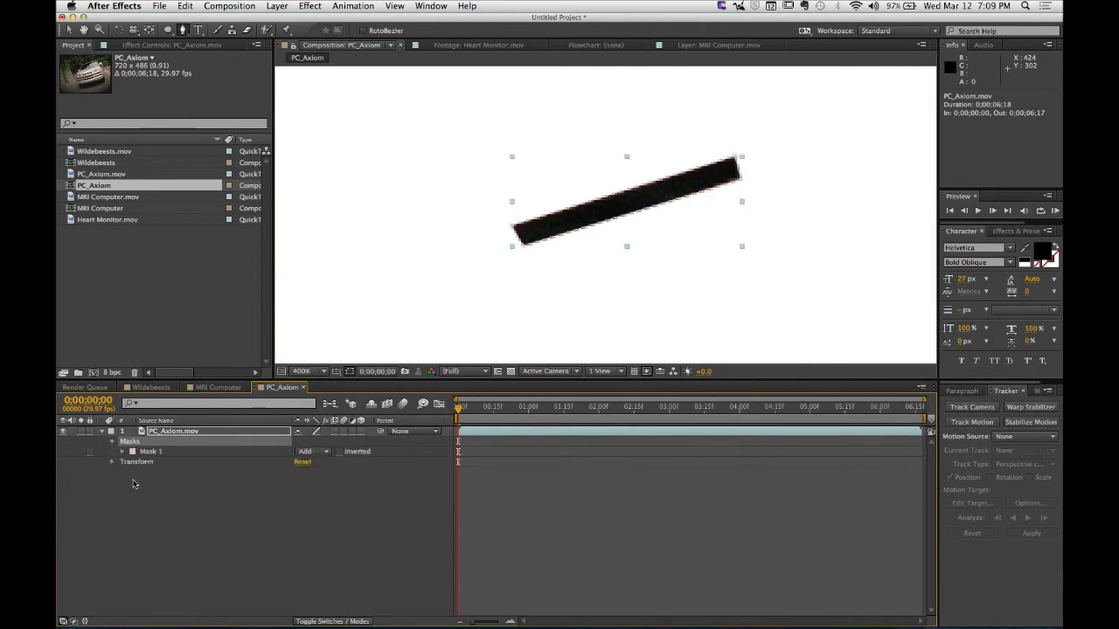
{"action": "left_click", "coordinate": [320, 456]}
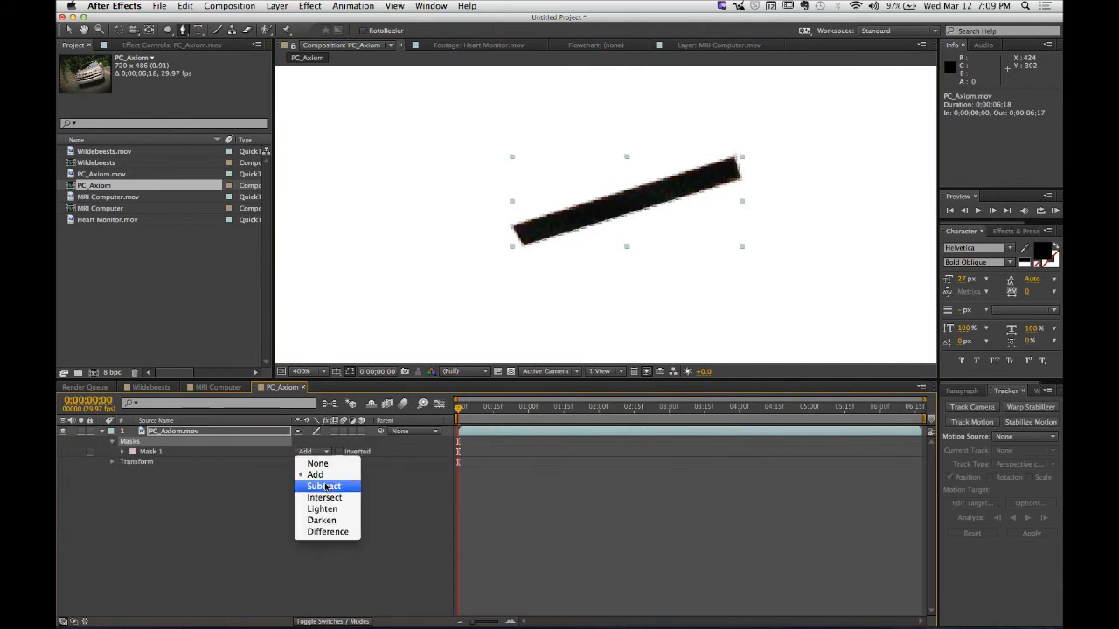
{"action": "left_click", "coordinate": [326, 487]}
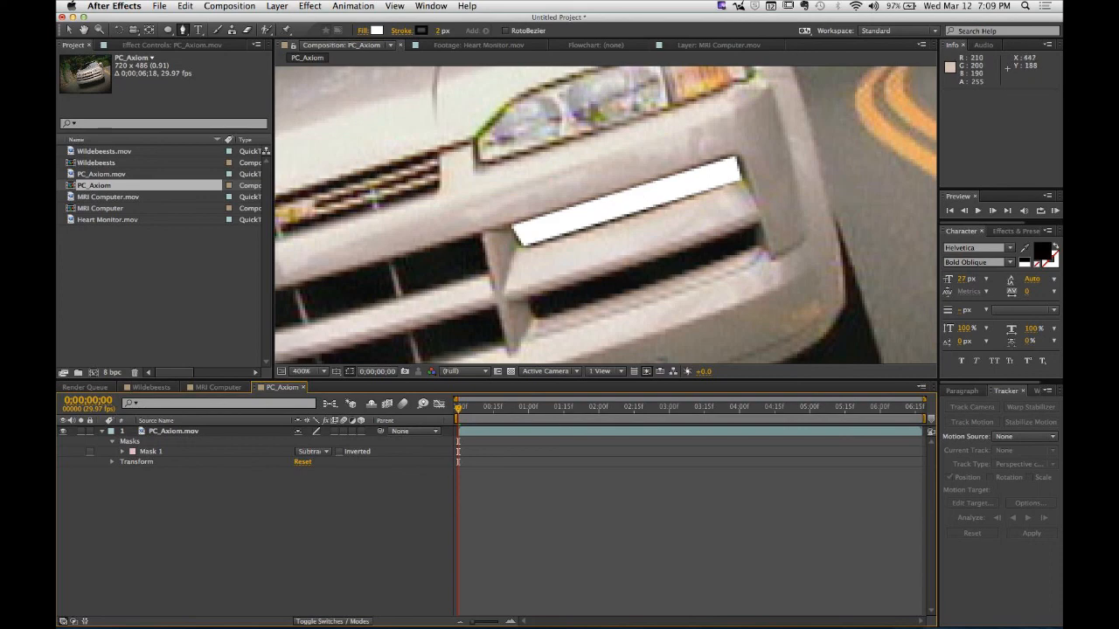
- Change the PC_Axiom composition's background color to red, ff0000
{"action": "left_click", "coordinate": [231, 7]}
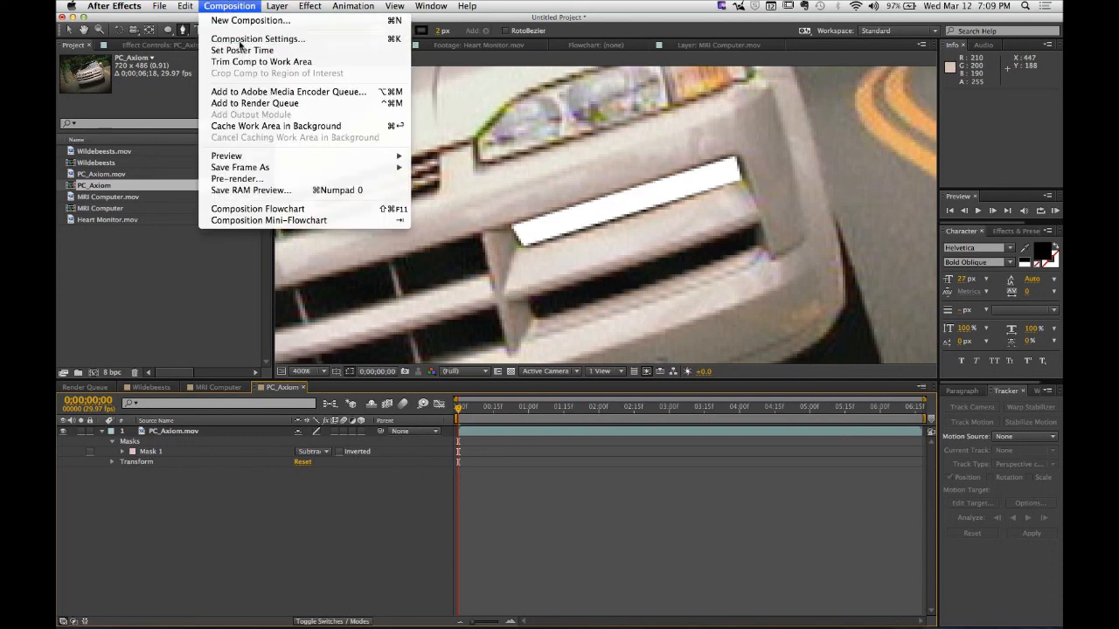
{"action": "left_click", "coordinate": [242, 39]}
{"action": "left_click", "coordinate": [526, 341]}
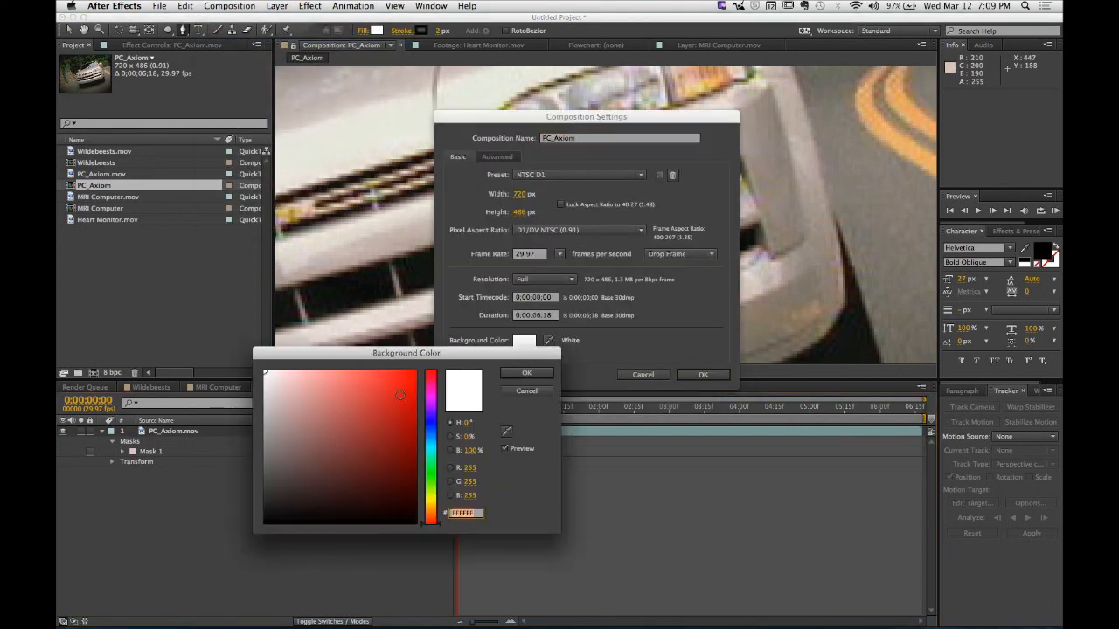
{"action": "type", "text": "ff0000"}
{"action": "left_click", "coordinate": [526, 373]}
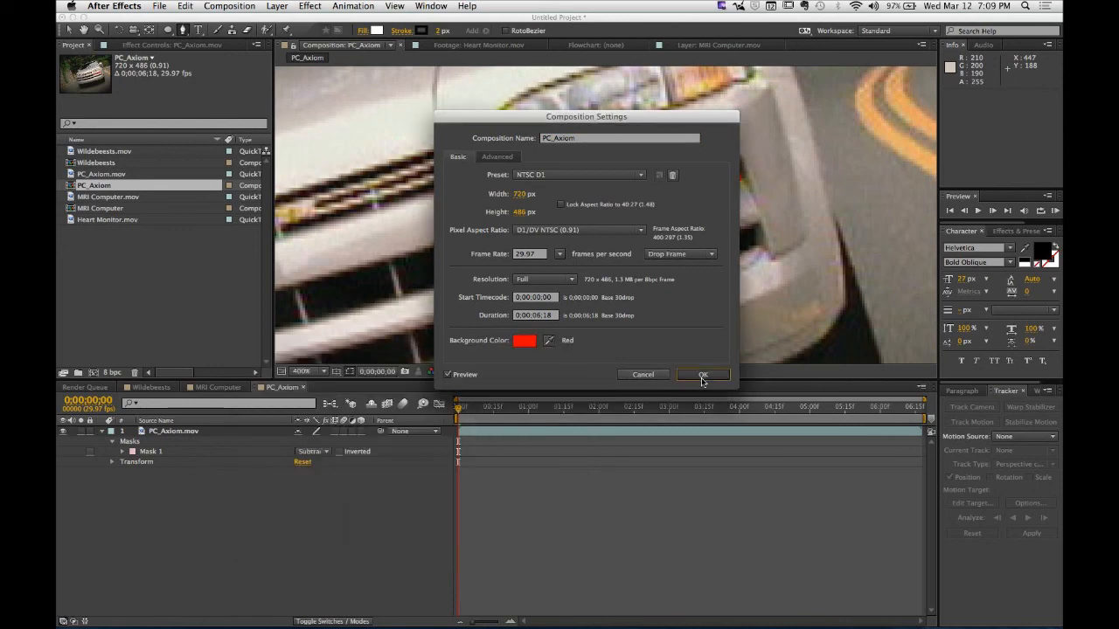
{"action": "left_click", "coordinate": [703, 375]}
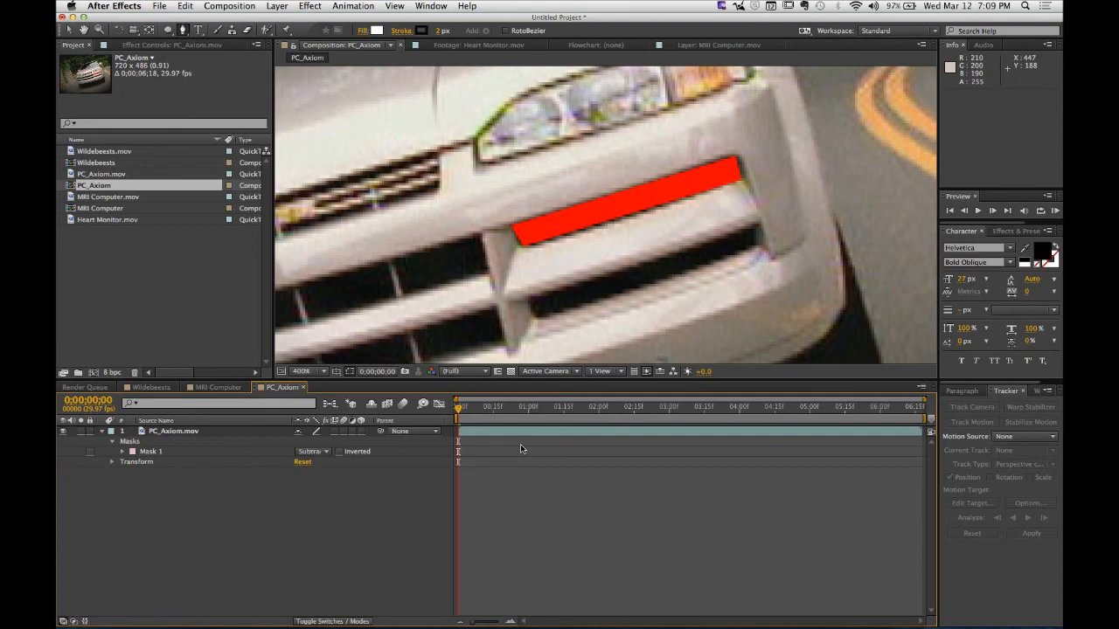
- Compare the static mask with the moving car up to 0;00;00;26, and return to the first frame
{"action": "left_click_drag", "start_coordinate": [472, 411], "coordinate": [519, 424]}
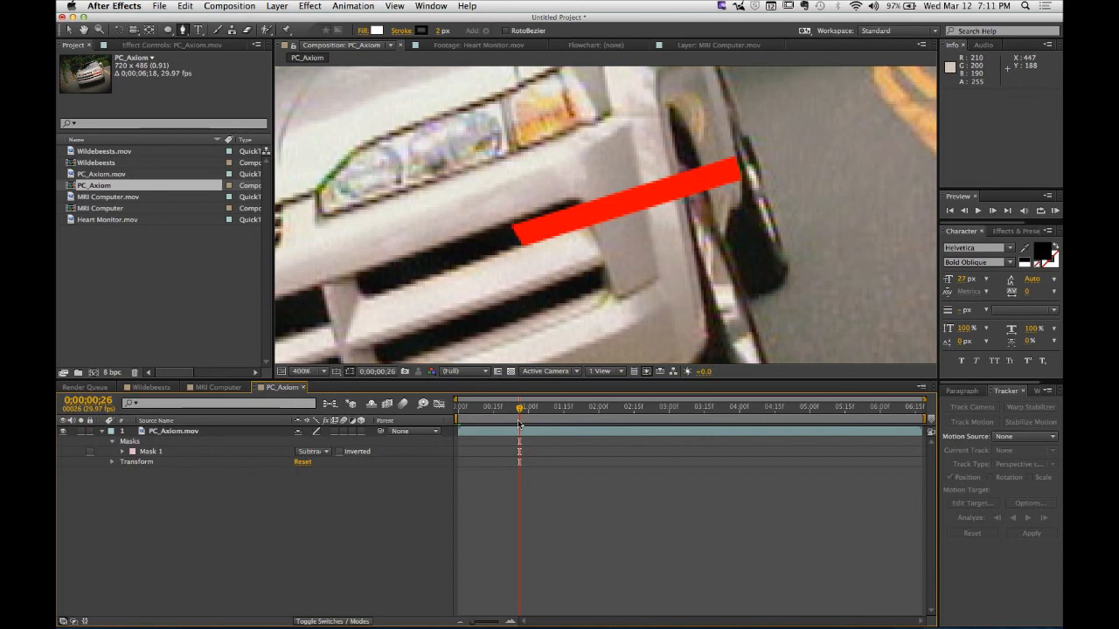
{"action": "left_click", "coordinate": [155, 452]}
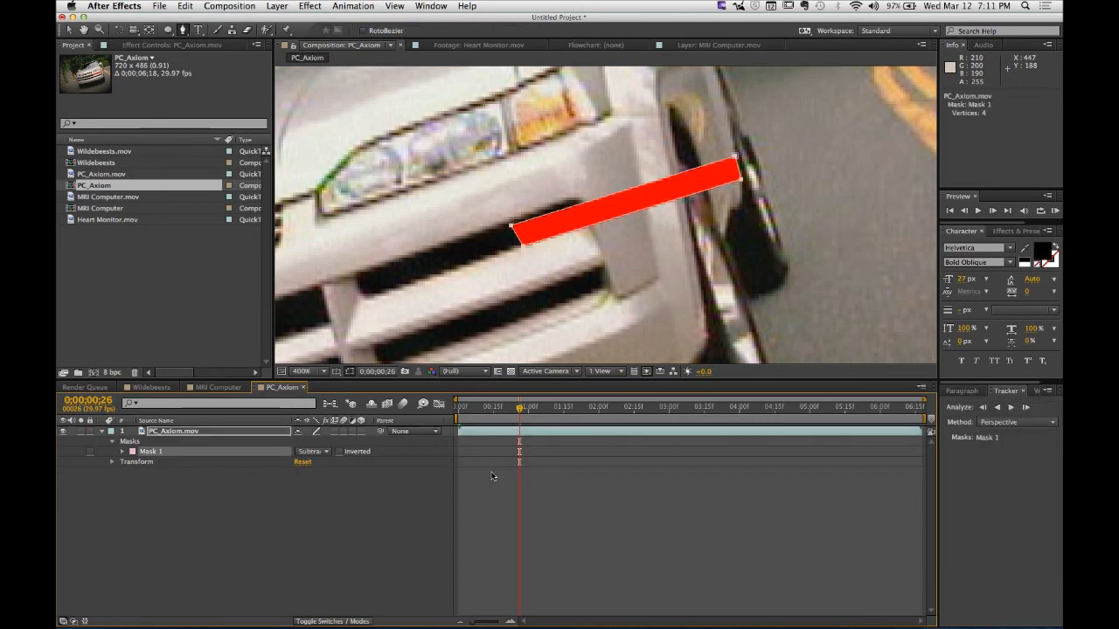
{"action": "left_click_drag", "start_coordinate": [501, 410], "coordinate": [453, 411]}
{"action": "left_click", "coordinate": [167, 530]}
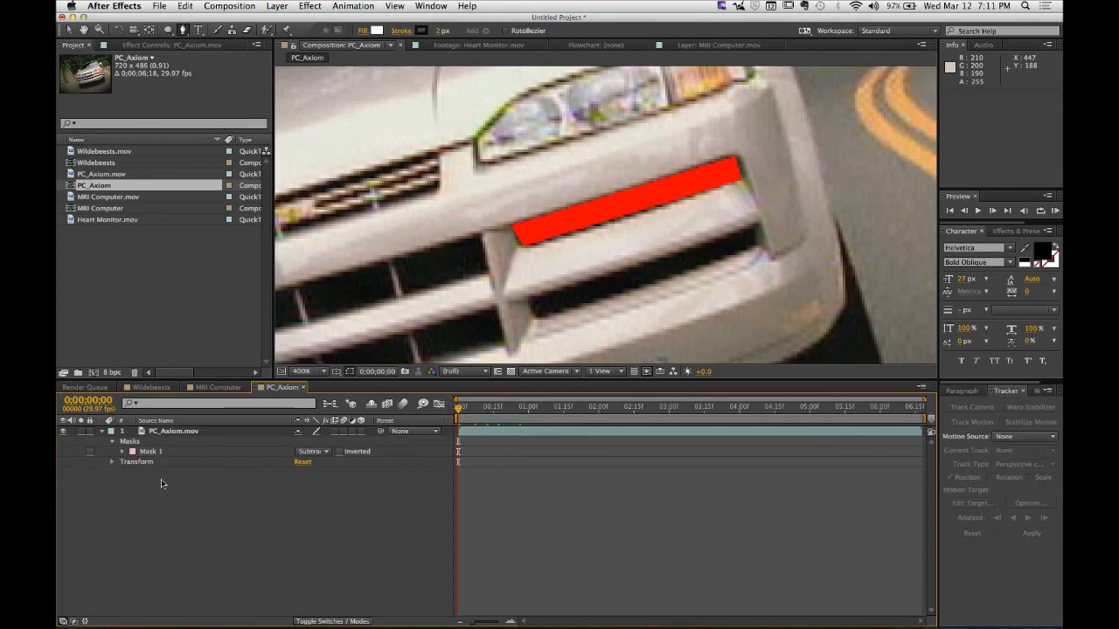
- Show the properties of Mask 1 and enable keyframing for its Mask Path at the first frame
{"action": "left_click", "coordinate": [151, 451]}
{"action": "left_click", "coordinate": [122, 451]}
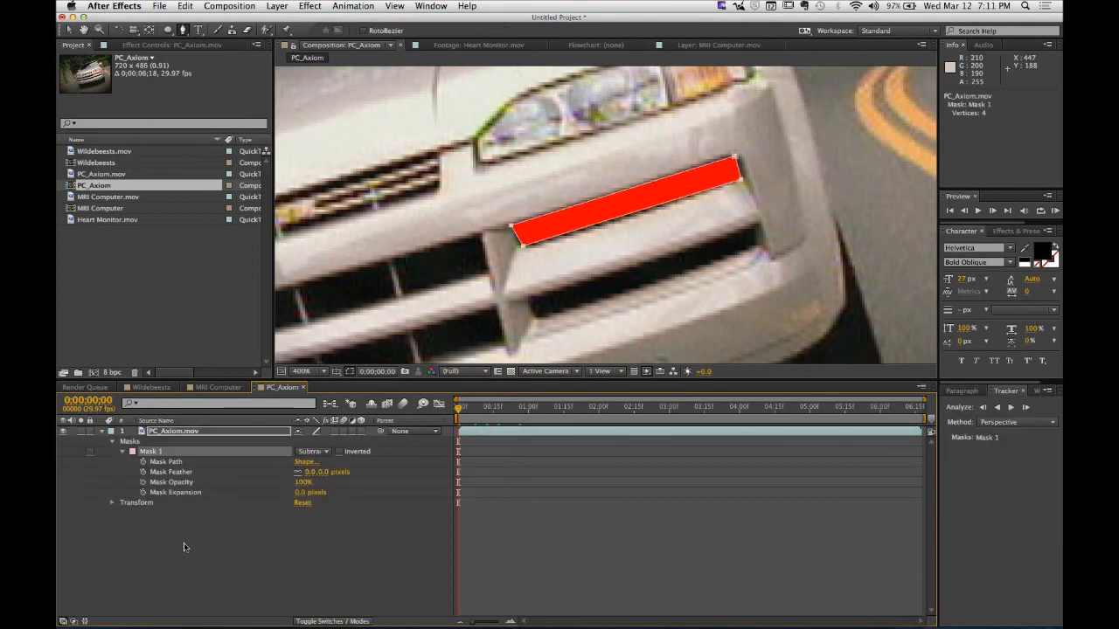
{"action": "left_click", "coordinate": [178, 464]}
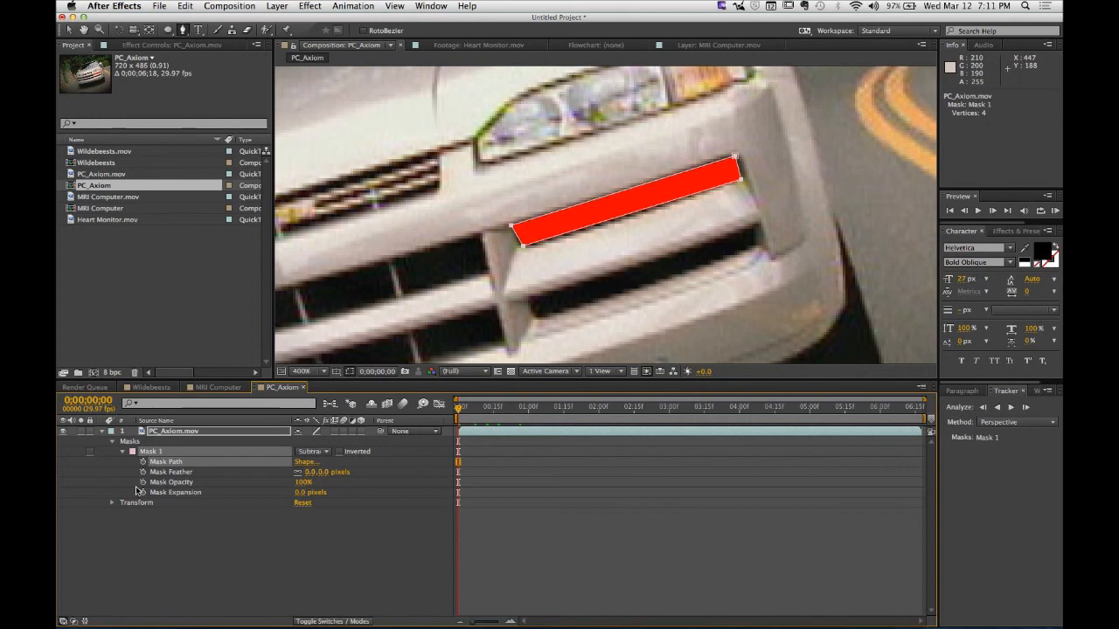
{"action": "left_click", "coordinate": [122, 452]}
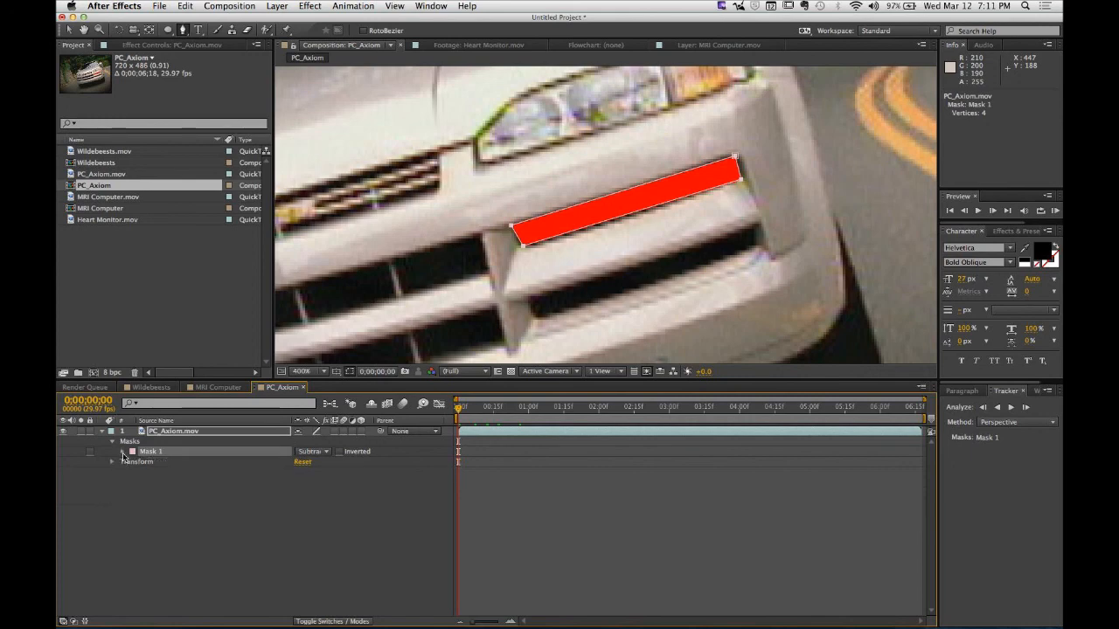
{"action": "left_click", "coordinate": [123, 452]}
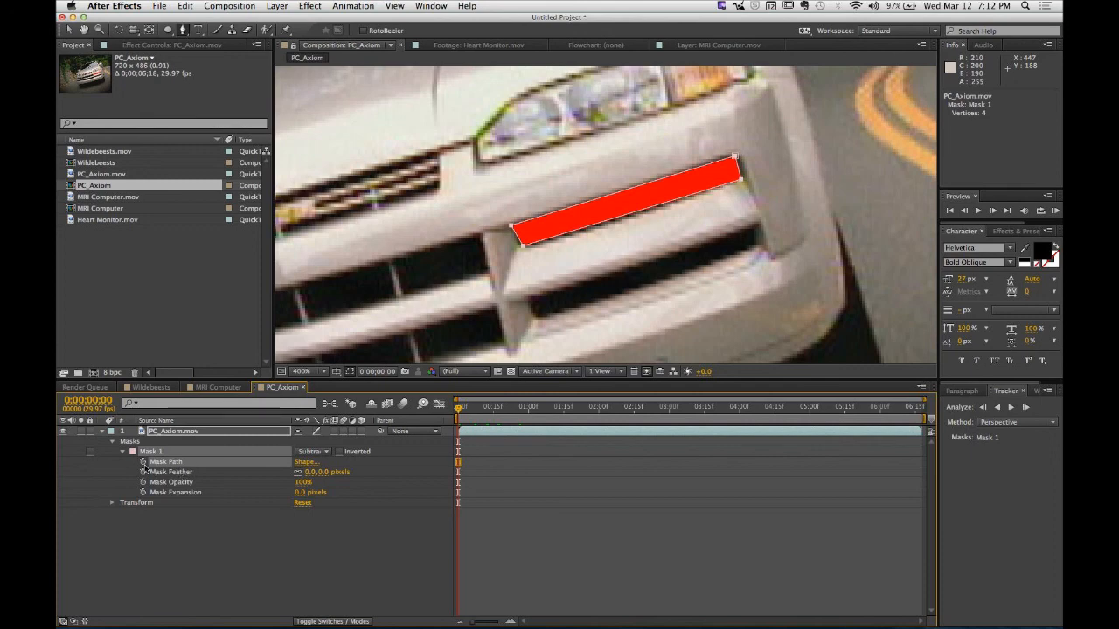
{"action": "left_click", "coordinate": [143, 461]}
- Reposition and reshape the mask over the upper grille slot at 0;00;01;02 to keyframe its path there
{"action": "left_click_drag", "start_coordinate": [468, 419], "coordinate": [533, 411]}
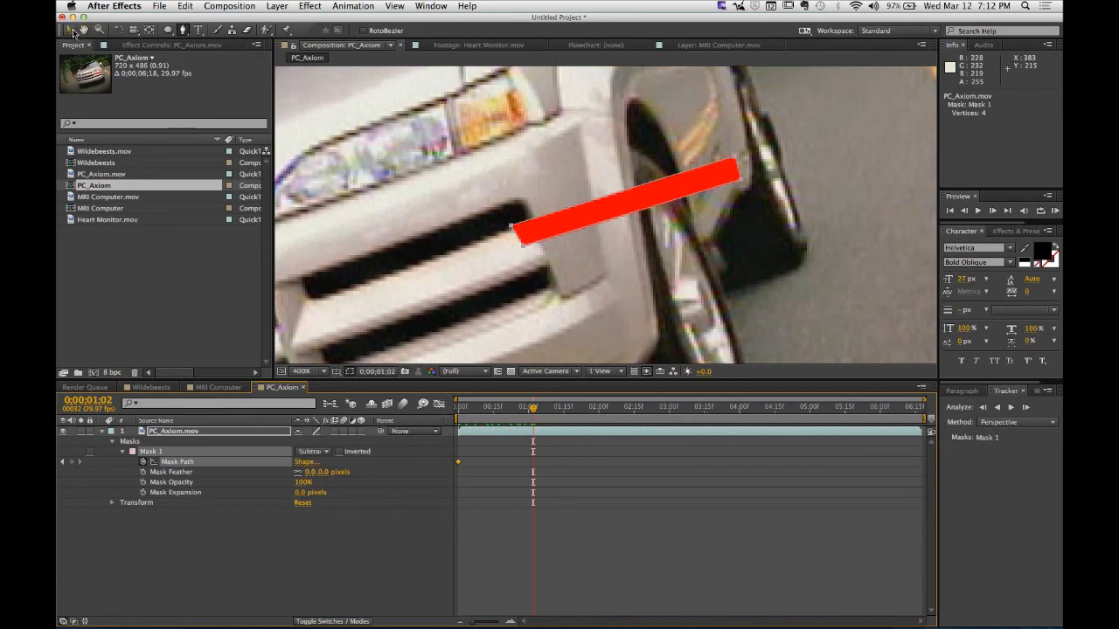
{"action": "left_click", "coordinate": [69, 30]}
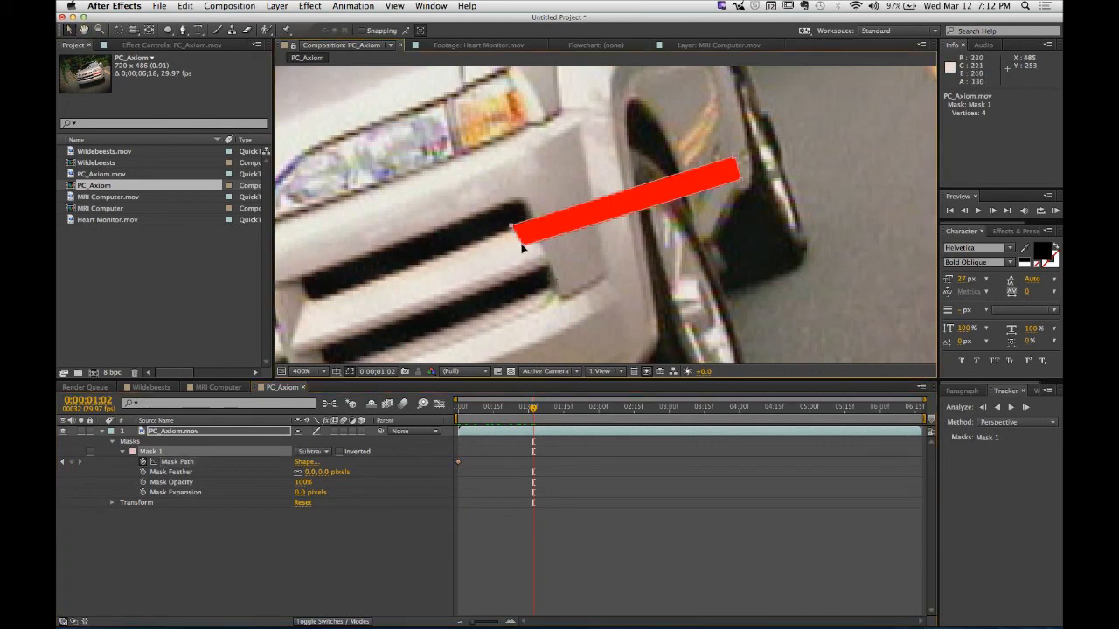
{"action": "left_click_drag", "start_coordinate": [516, 243], "coordinate": [311, 300]}
{"action": "left_click_drag", "start_coordinate": [712, 137], "coordinate": [532, 225]}
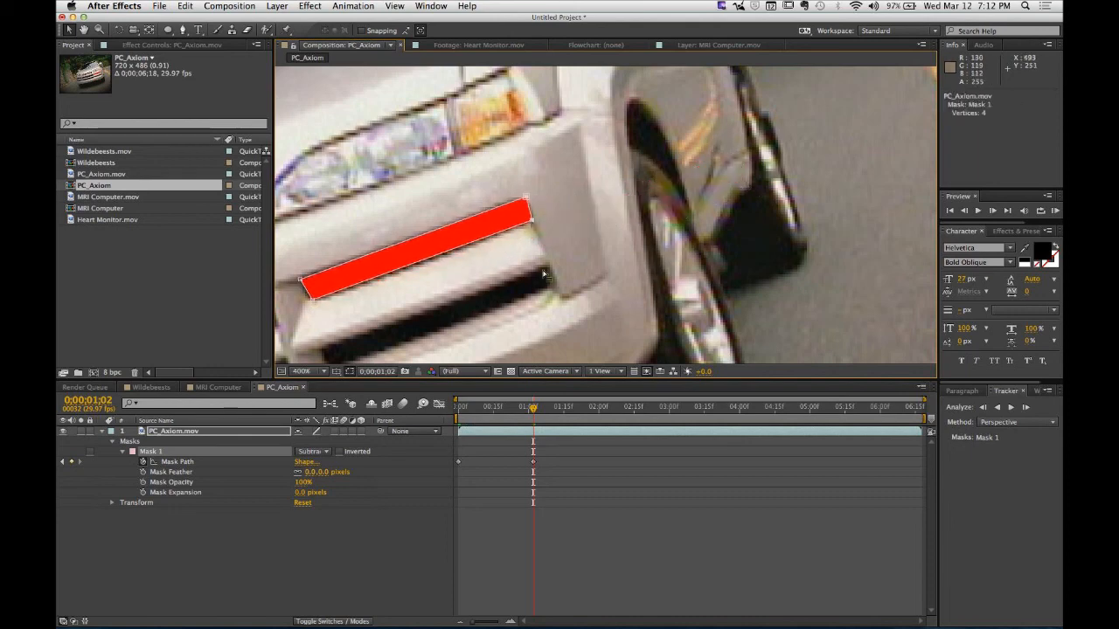
- Adjust the mask's end points to fit the upper grille slot at 0;00;00;17
{"action": "left_click_drag", "start_coordinate": [531, 409], "coordinate": [497, 412]}
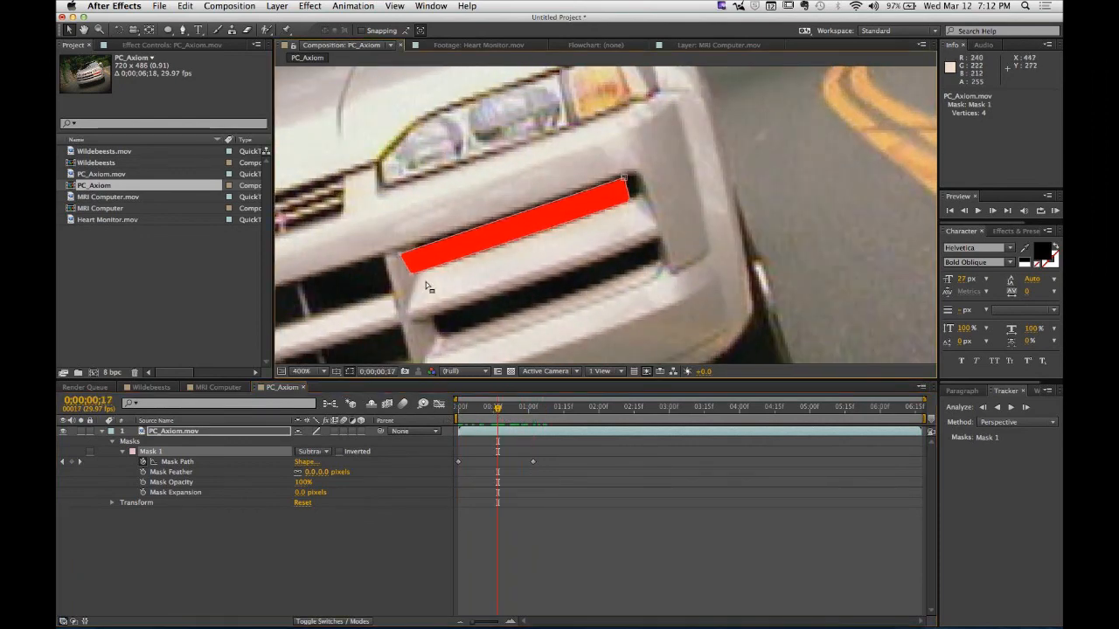
{"action": "left_click_drag", "start_coordinate": [400, 257], "coordinate": [419, 247]}
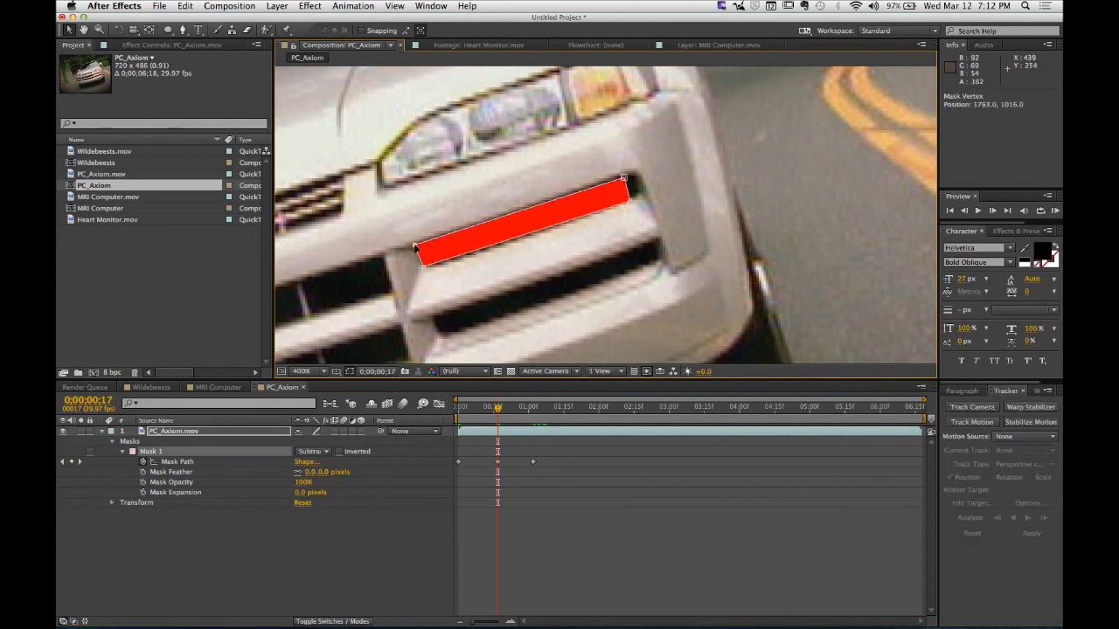
{"action": "left_click_drag", "start_coordinate": [625, 179], "coordinate": [639, 198]}
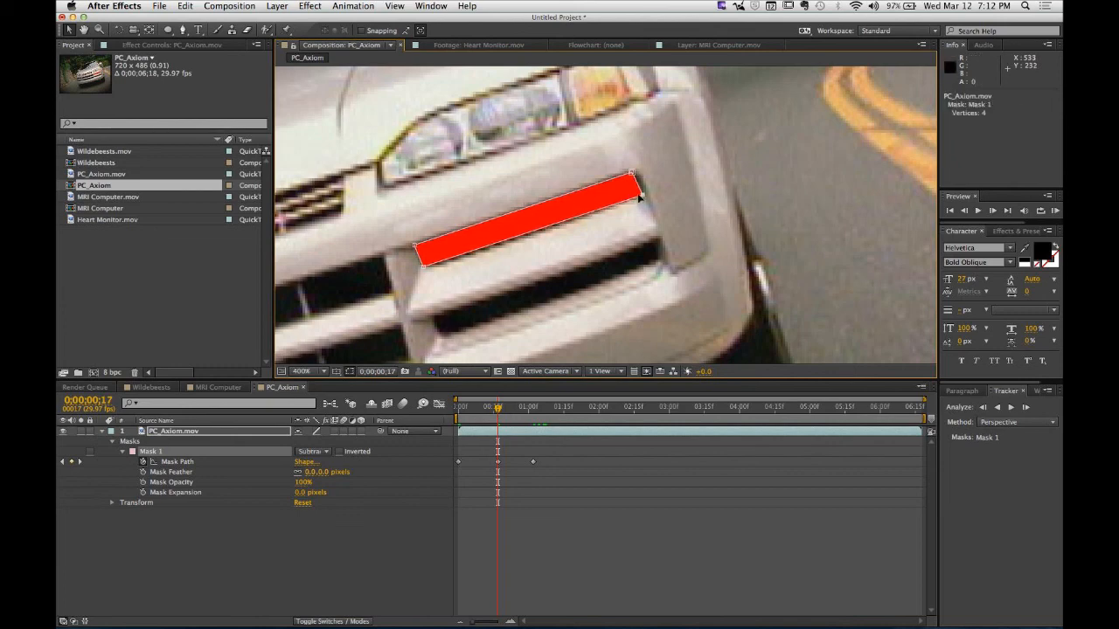
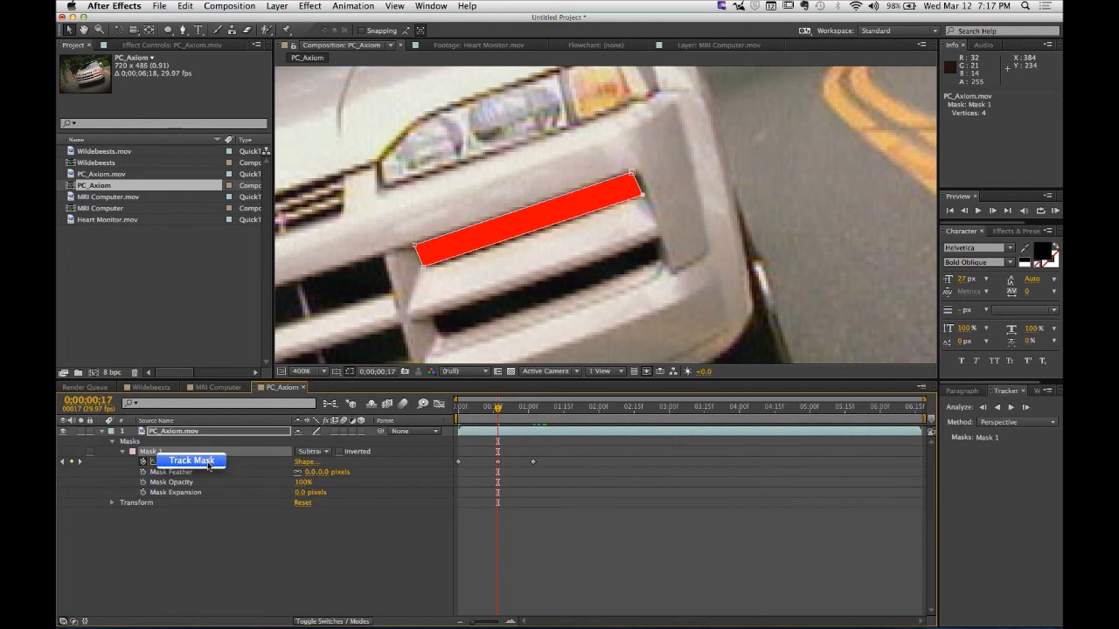
- Track Mask 1 forward from 0;00;00;17 to 0;00;02;08 with the Perspective method, and return to the first frame
{"action": "left_click", "coordinate": [208, 463]}
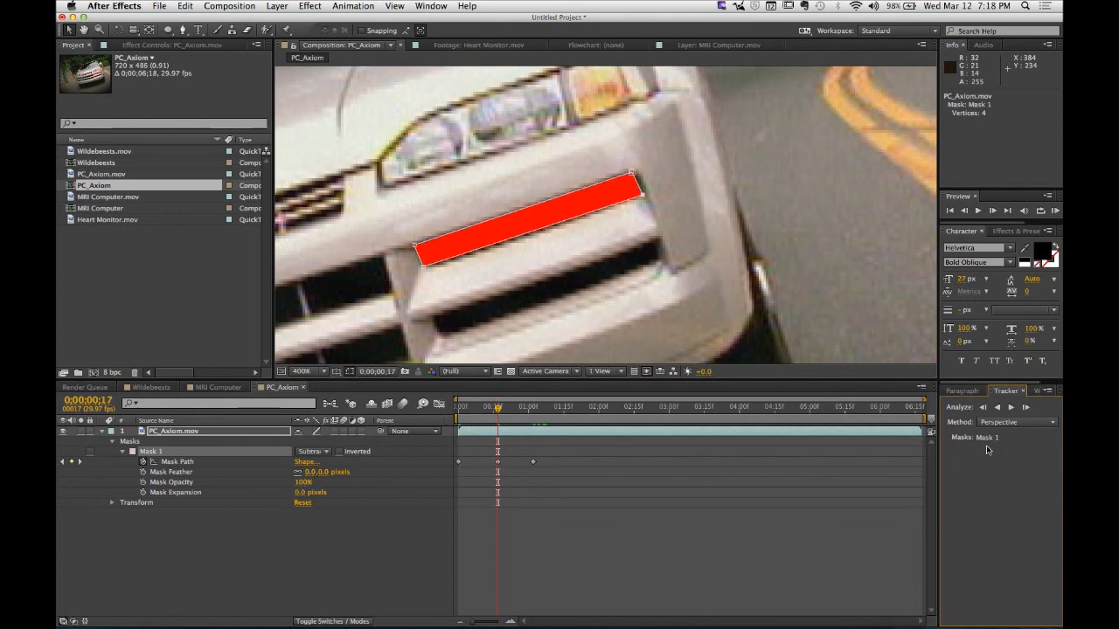
{"action": "left_click", "coordinate": [1004, 426]}
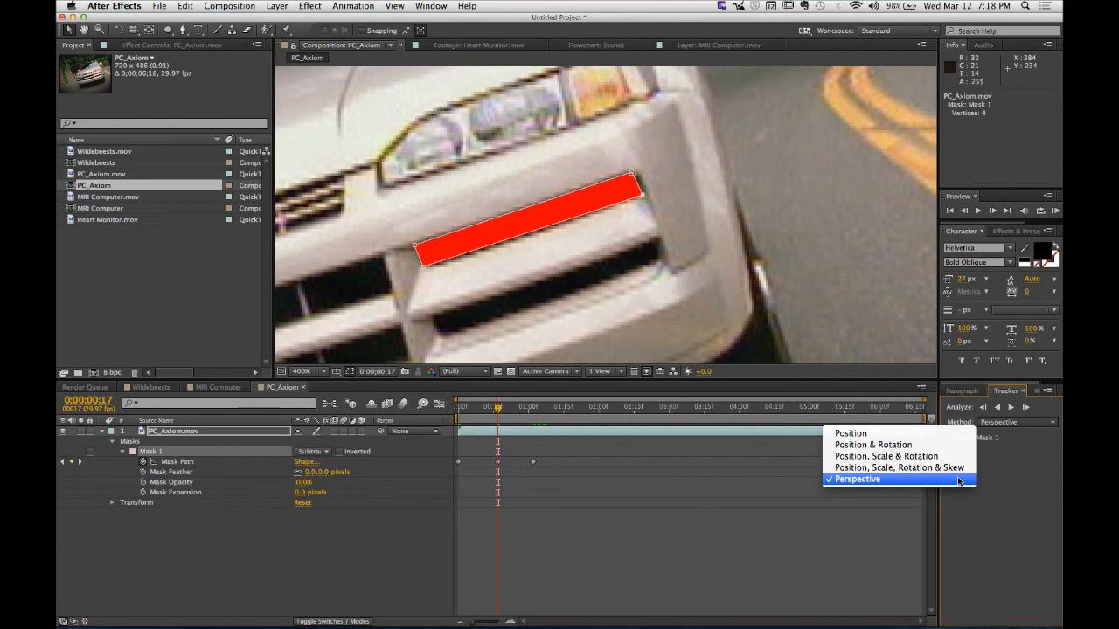
{"action": "left_click", "coordinate": [983, 509]}
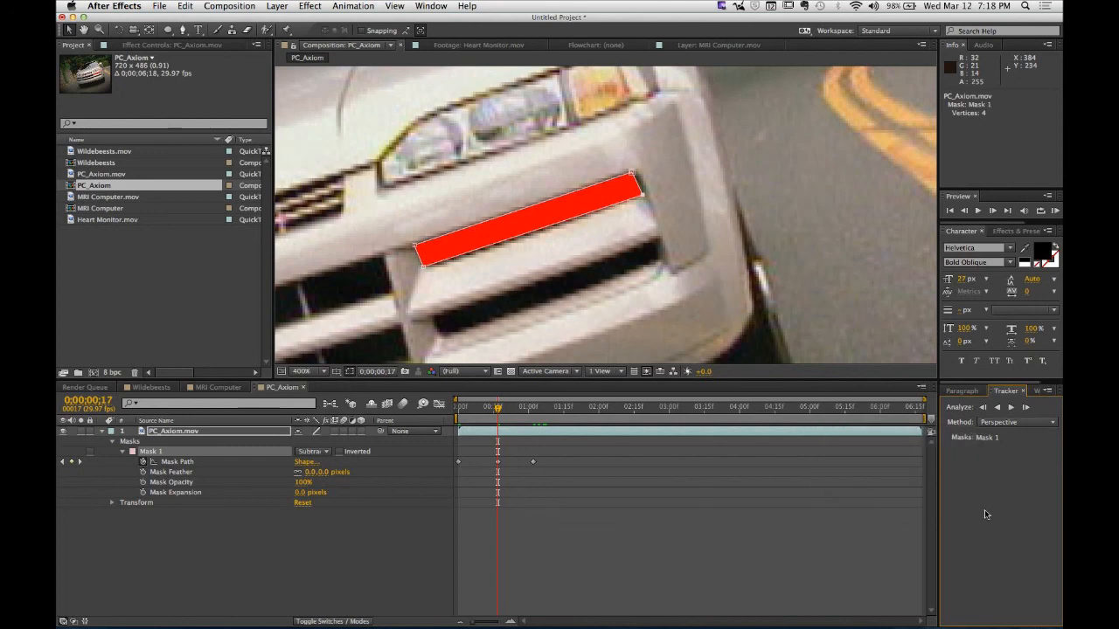
{"action": "left_click", "coordinate": [1014, 410]}
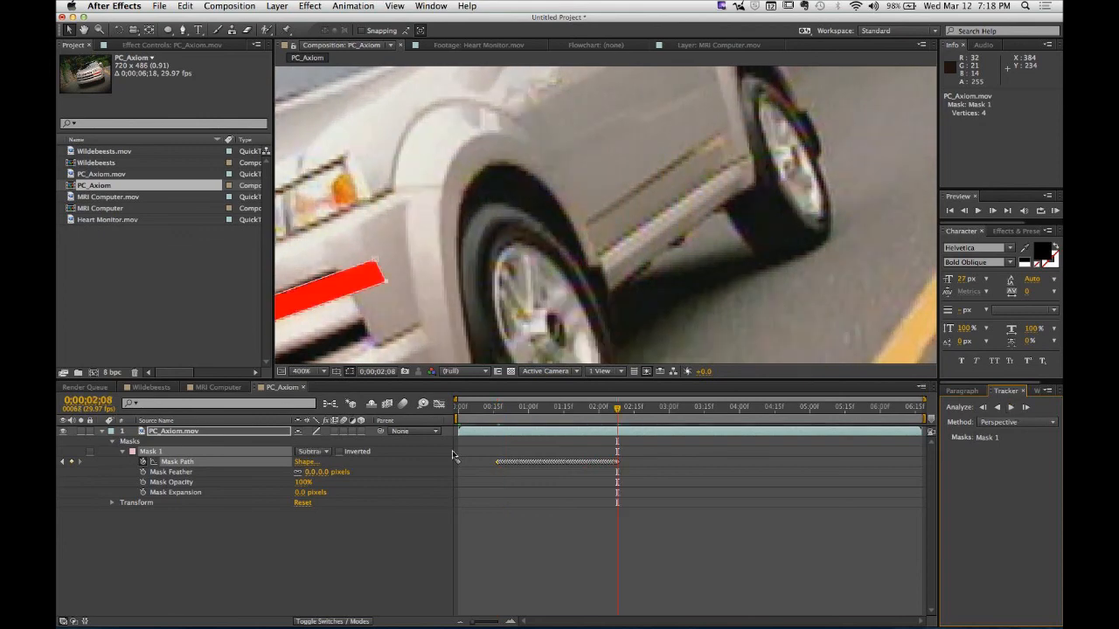
{"action": "left_click_drag", "start_coordinate": [502, 308], "coordinate": [749, 200]}
{"action": "left_click_drag", "start_coordinate": [617, 410], "coordinate": [426, 431]}
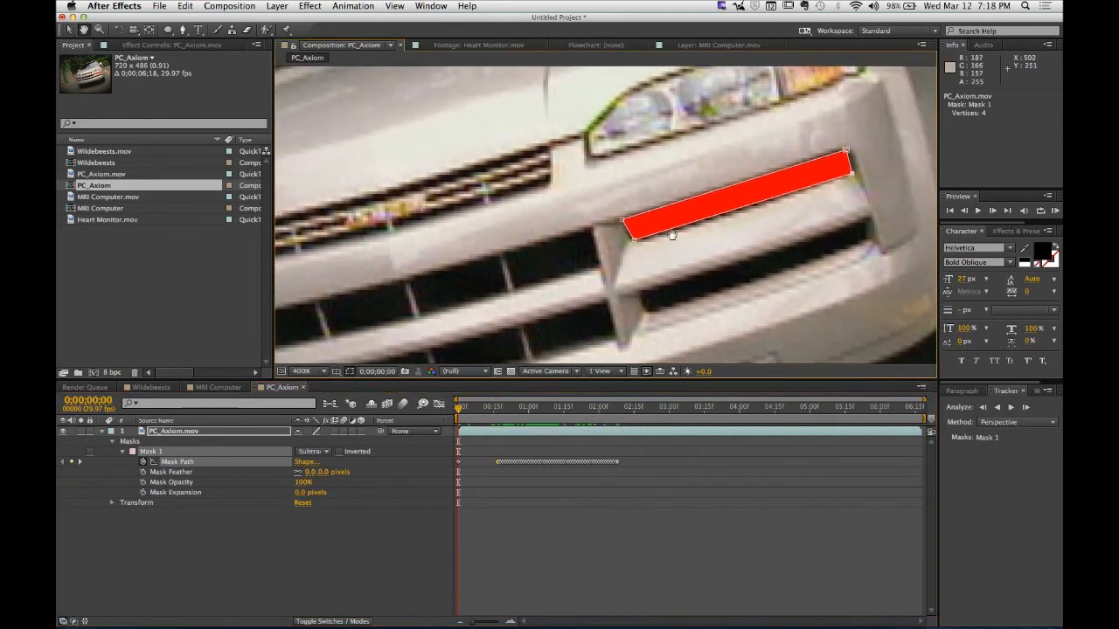
- Delete all Mask Path keyframes after the first frame and return to 0;00;00;00
{"action": "left_click_drag", "start_coordinate": [483, 449], "coordinate": [703, 490]}
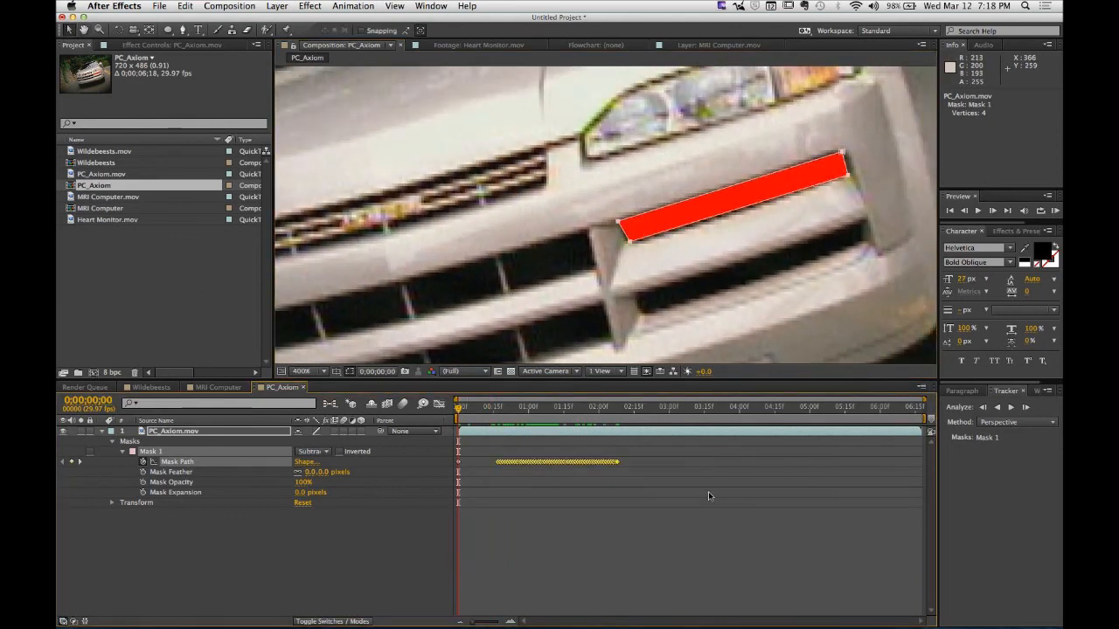
{"action": "key", "text": "Delete"}
{"action": "left_click", "coordinate": [463, 409]}
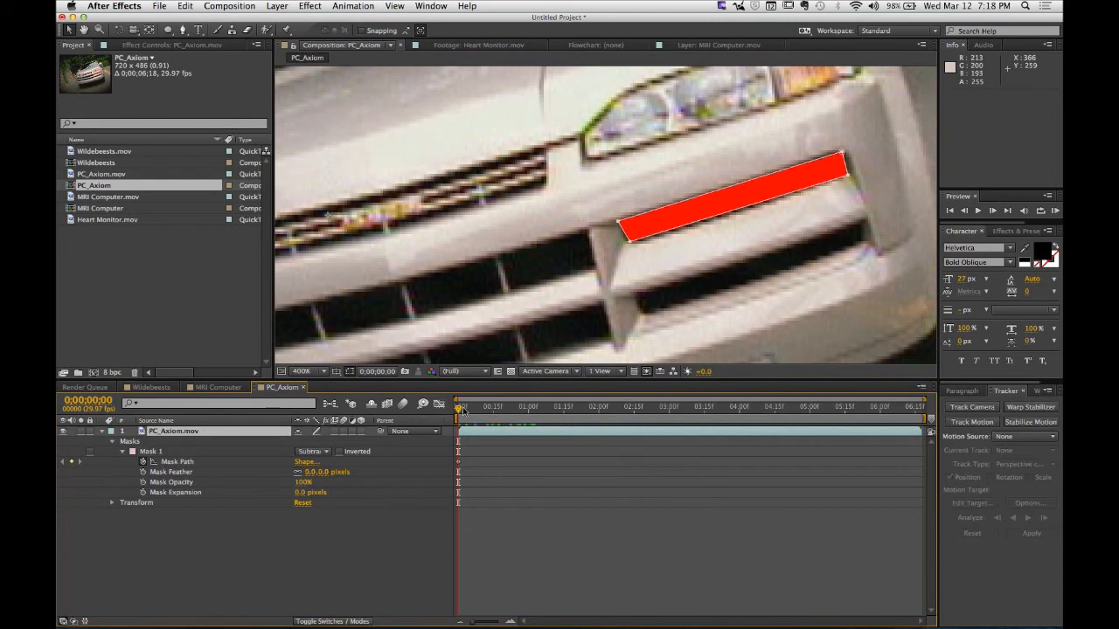
{"action": "left_click_drag", "start_coordinate": [483, 415], "coordinate": [447, 411]}
- Select Mask 1 and adjust its corners to cover the upper grille slot at the first frame
{"action": "left_click_drag", "start_coordinate": [620, 224], "coordinate": [665, 261]}
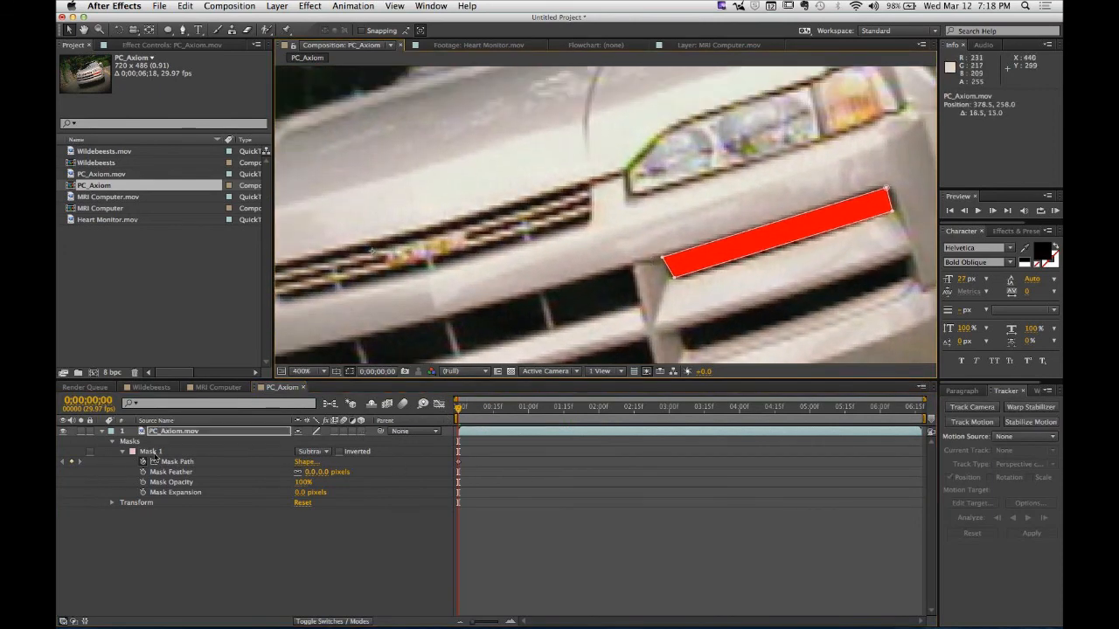
{"action": "left_click", "coordinate": [709, 269]}
{"action": "left_click_drag", "start_coordinate": [663, 257], "coordinate": [657, 255]}
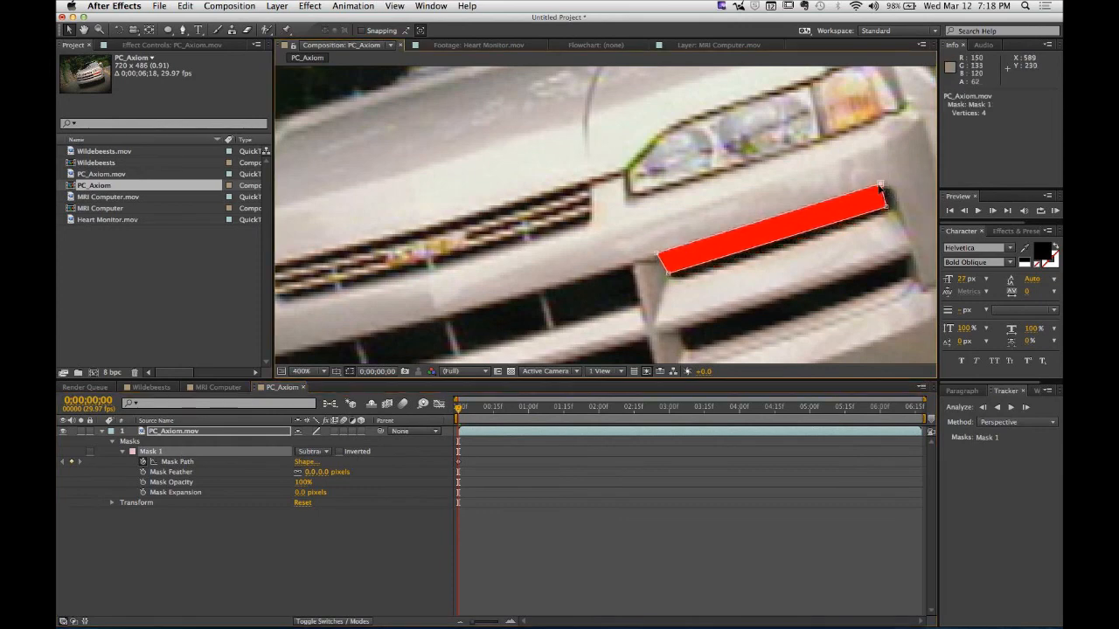
{"action": "left_click_drag", "start_coordinate": [881, 187], "coordinate": [900, 211]}
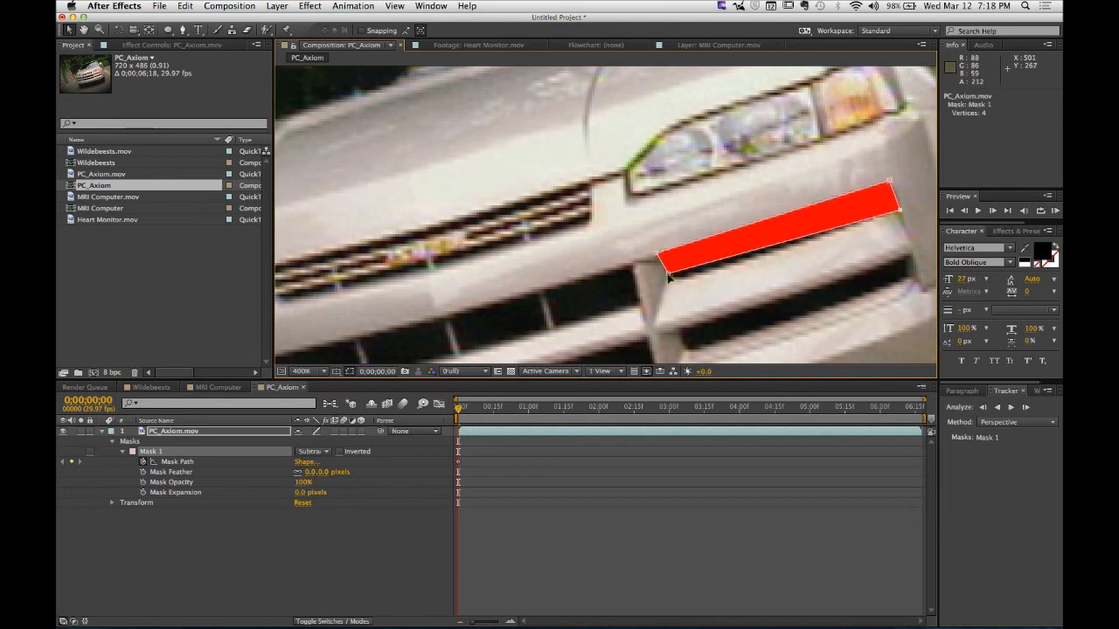
{"action": "left_click_drag", "start_coordinate": [667, 273], "coordinate": [667, 289]}
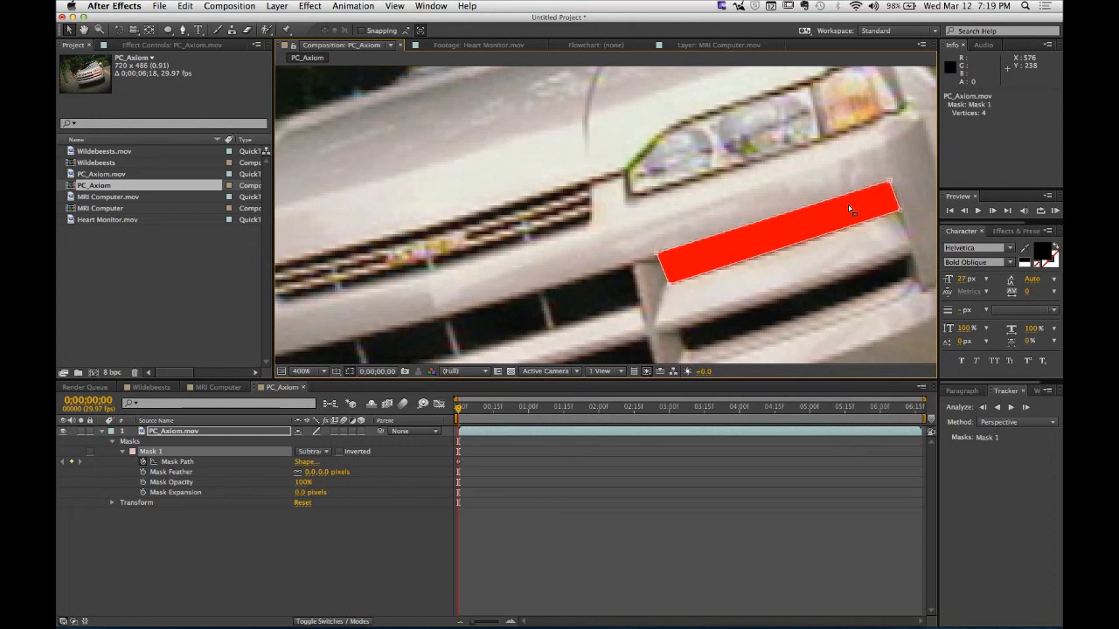
- Track Mask 1 forward from the first frame to 0;00;02;02 with the Perspective method
{"action": "key", "text": "comma"}
{"action": "left_click_drag", "start_coordinate": [808, 222], "coordinate": [750, 211]}
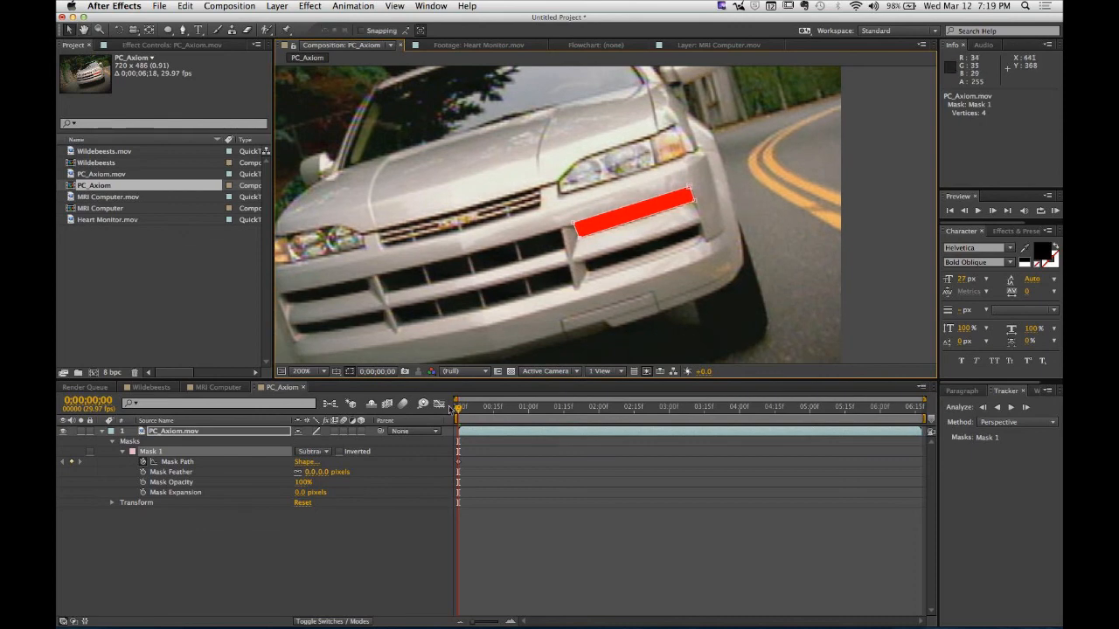
{"action": "left_click", "coordinate": [264, 542]}
{"action": "left_click", "coordinate": [163, 452]}
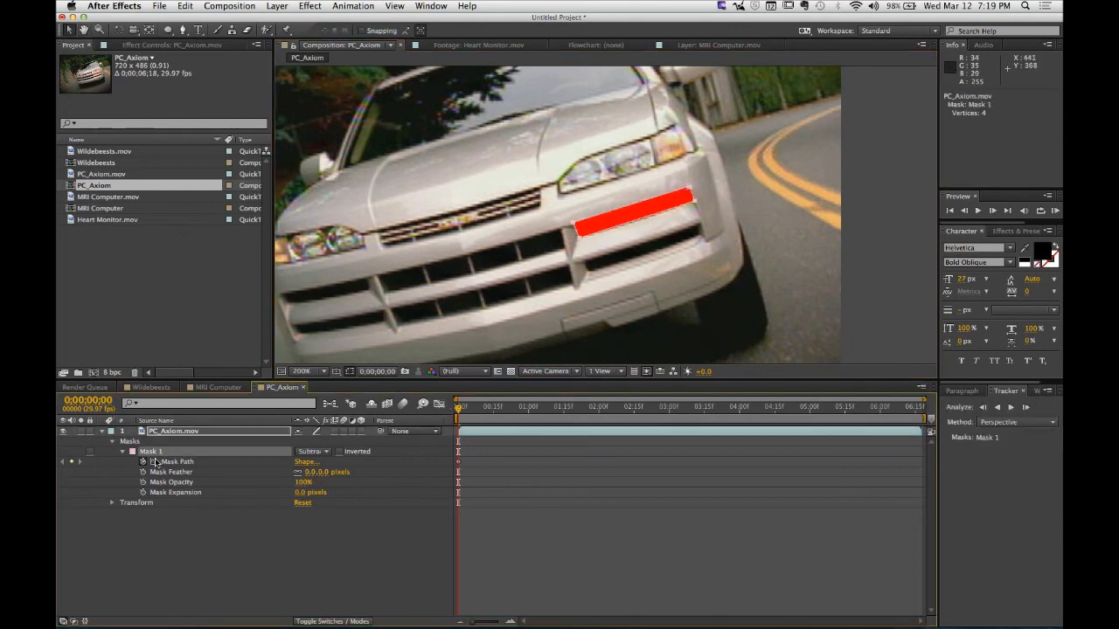
{"action": "right_click", "coordinate": [153, 460]}
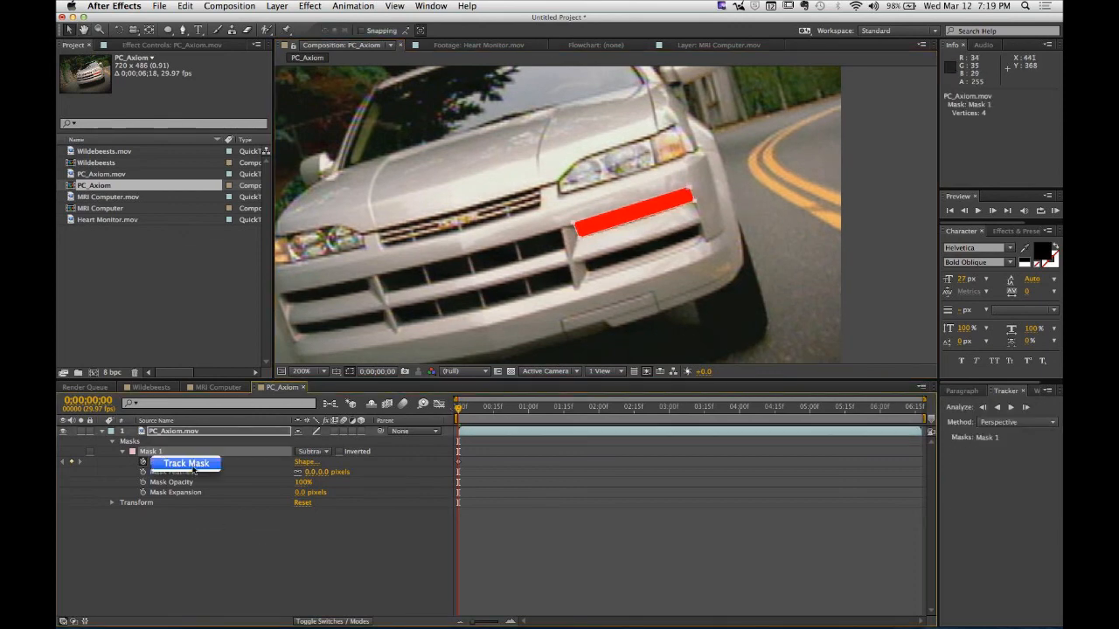
{"action": "left_click", "coordinate": [190, 466]}
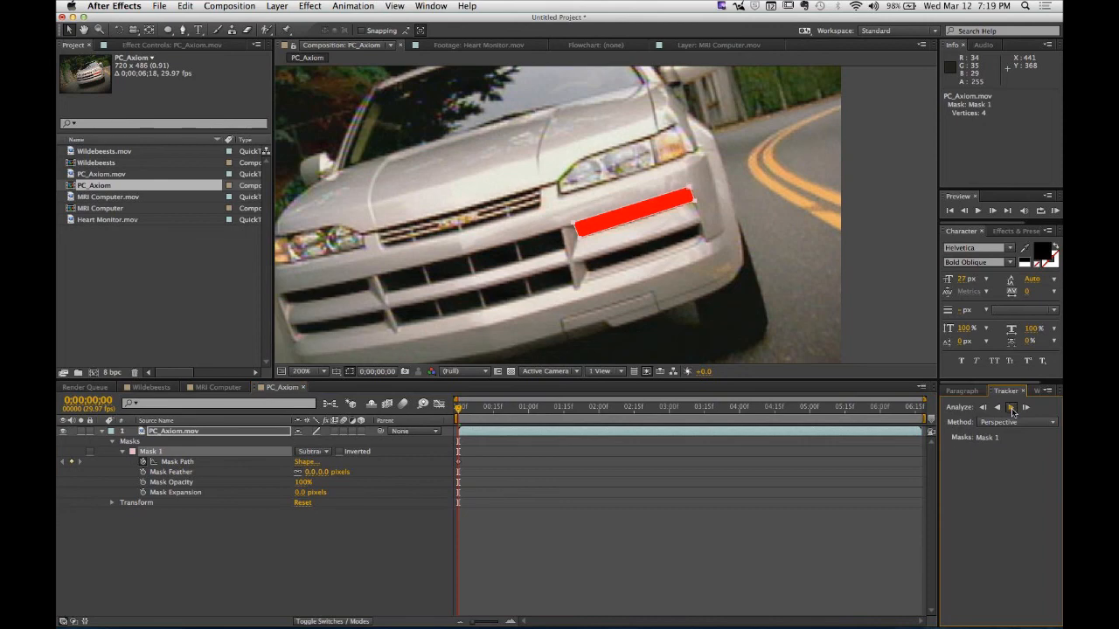
{"action": "left_click", "coordinate": [1011, 408]}
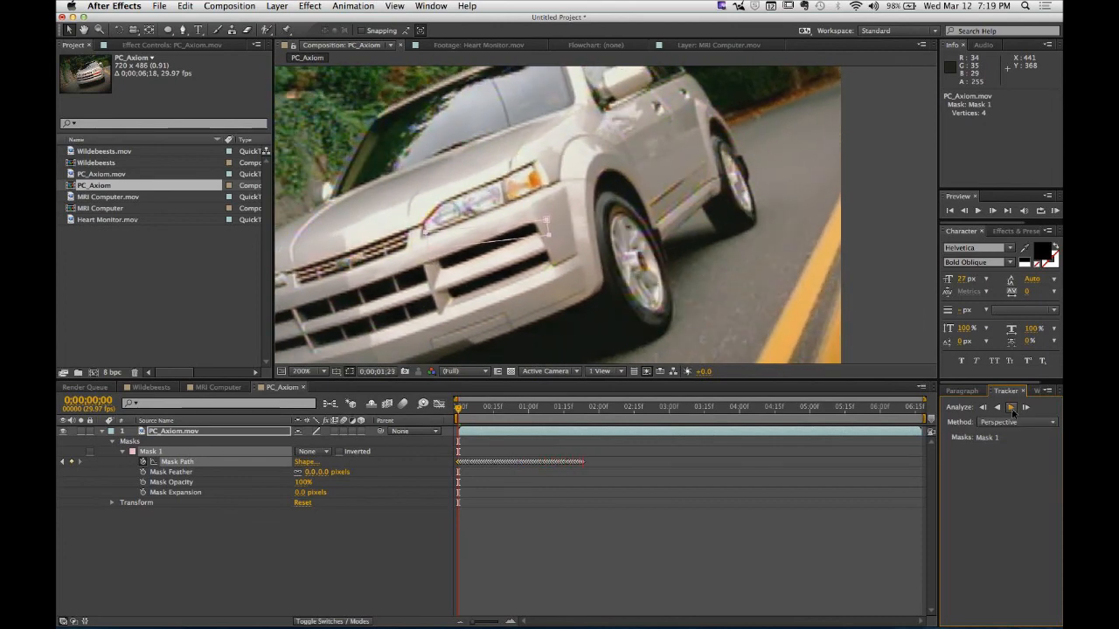
{"action": "left_click", "coordinate": [1012, 410]}
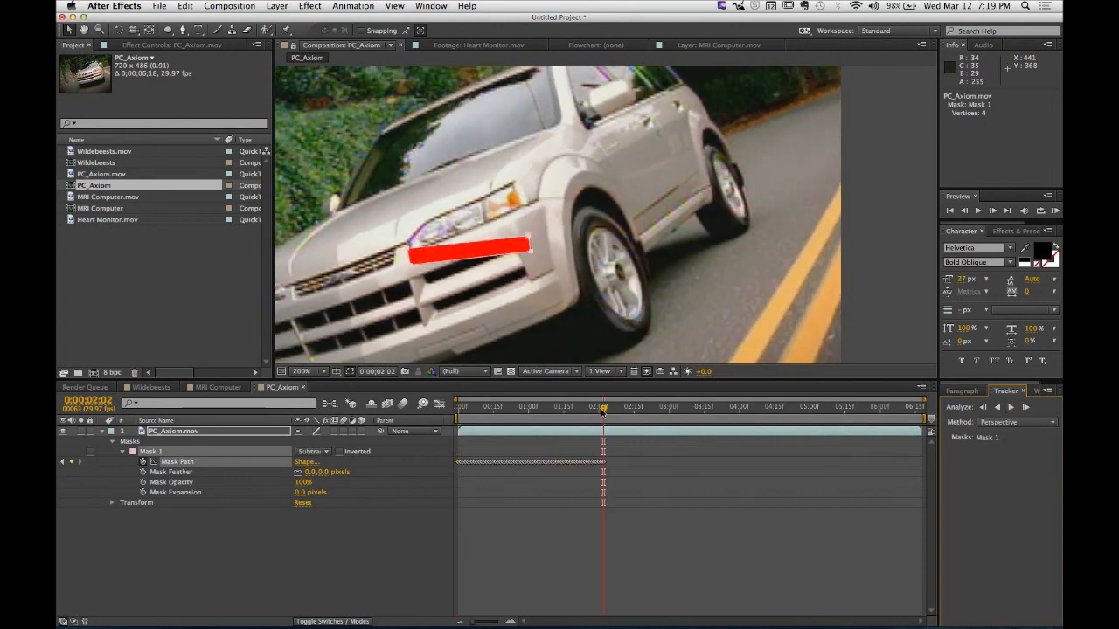
- Refit both ends of the mask to the upper grille slot at 0;00;01;20, and track it forward to 0;00;02;09
{"action": "left_click", "coordinate": [570, 411]}
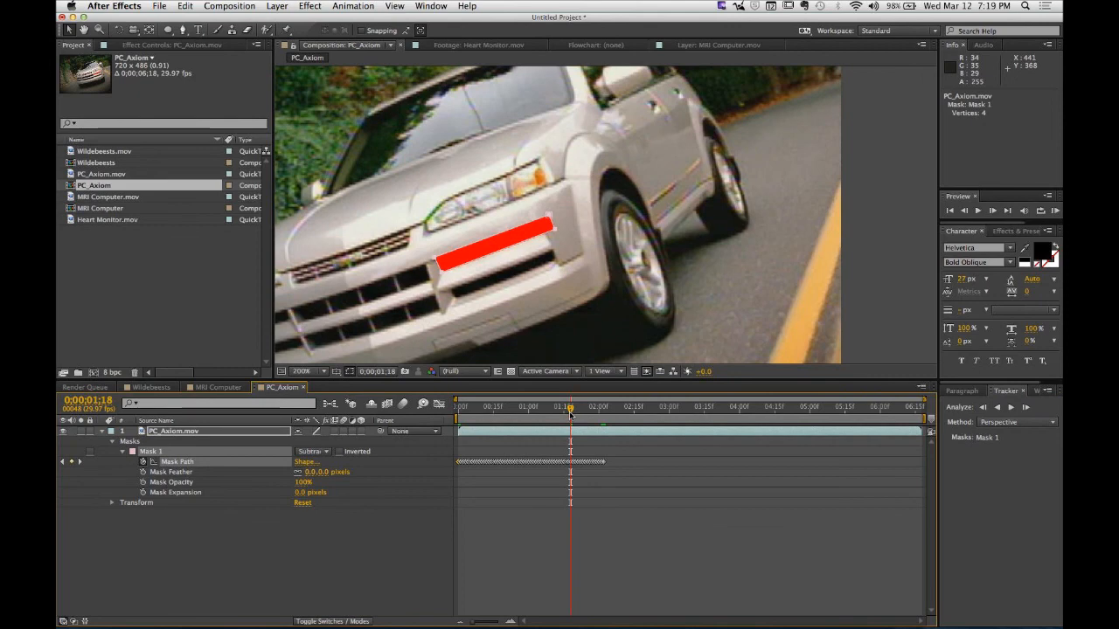
{"action": "mouse_move", "coordinate": [569, 413]}
{"action": "left_mouse_down"}
{"action": "mouse_move", "coordinate": [552, 415]}
{"action": "mouse_move", "coordinate": [575, 417]}
{"action": "left_mouse_up"}
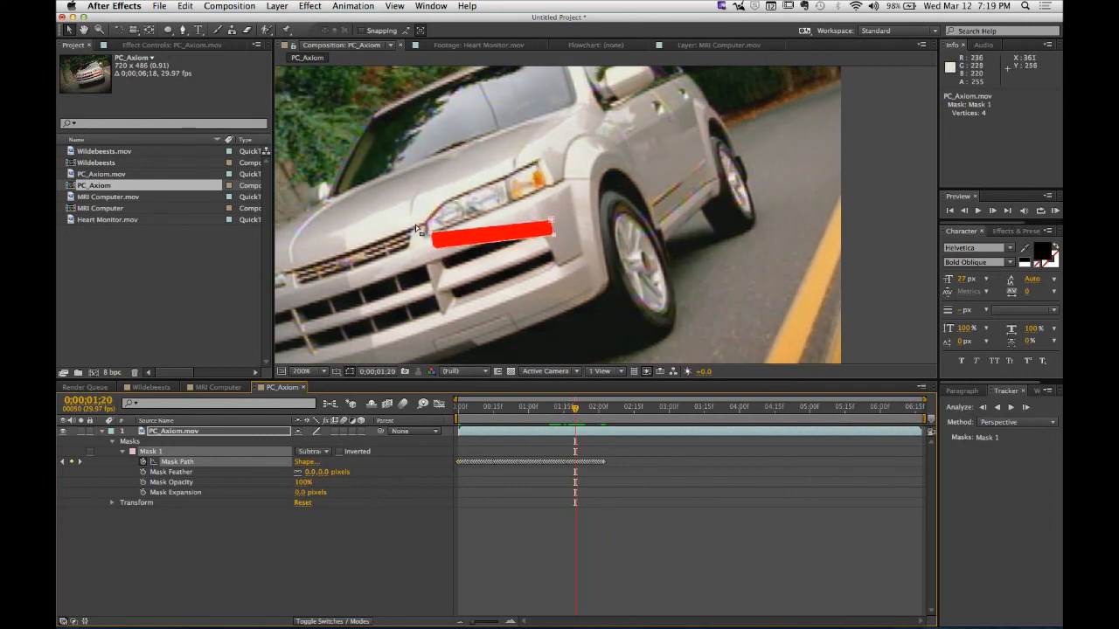
{"action": "mouse_move", "coordinate": [435, 248]}
{"action": "left_mouse_down"}
{"action": "mouse_move", "coordinate": [449, 275]}
{"action": "mouse_move", "coordinate": [452, 264]}
{"action": "mouse_move", "coordinate": [440, 264]}
{"action": "left_mouse_up"}
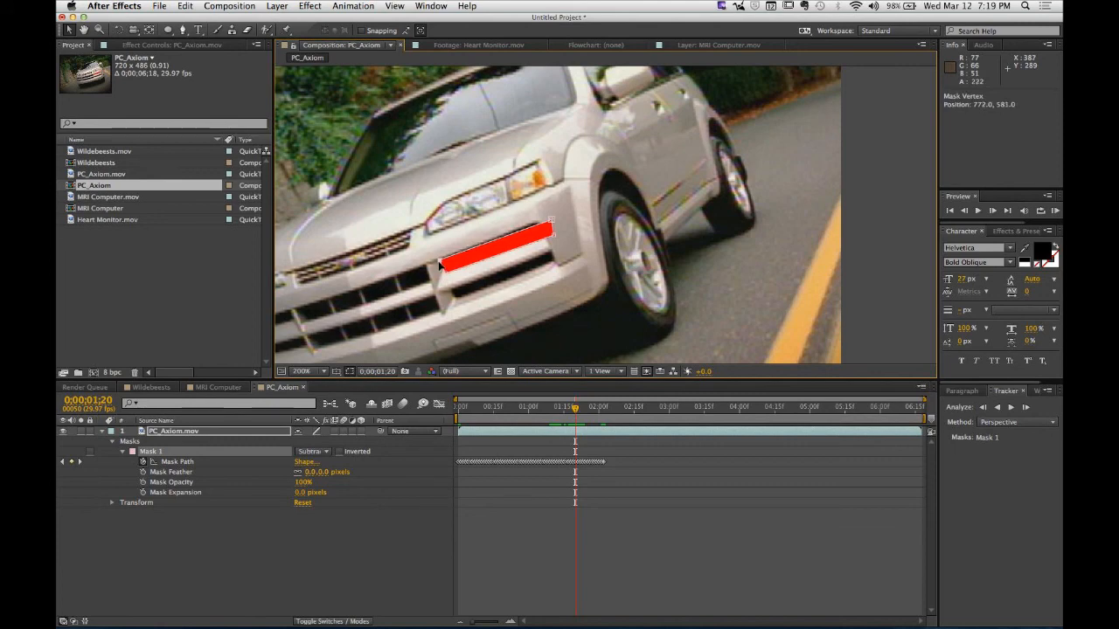
{"action": "mouse_move", "coordinate": [551, 223]}
{"action": "left_mouse_down"}
{"action": "mouse_move", "coordinate": [538, 224]}
{"action": "mouse_move", "coordinate": [546, 235]}
{"action": "left_mouse_up"}
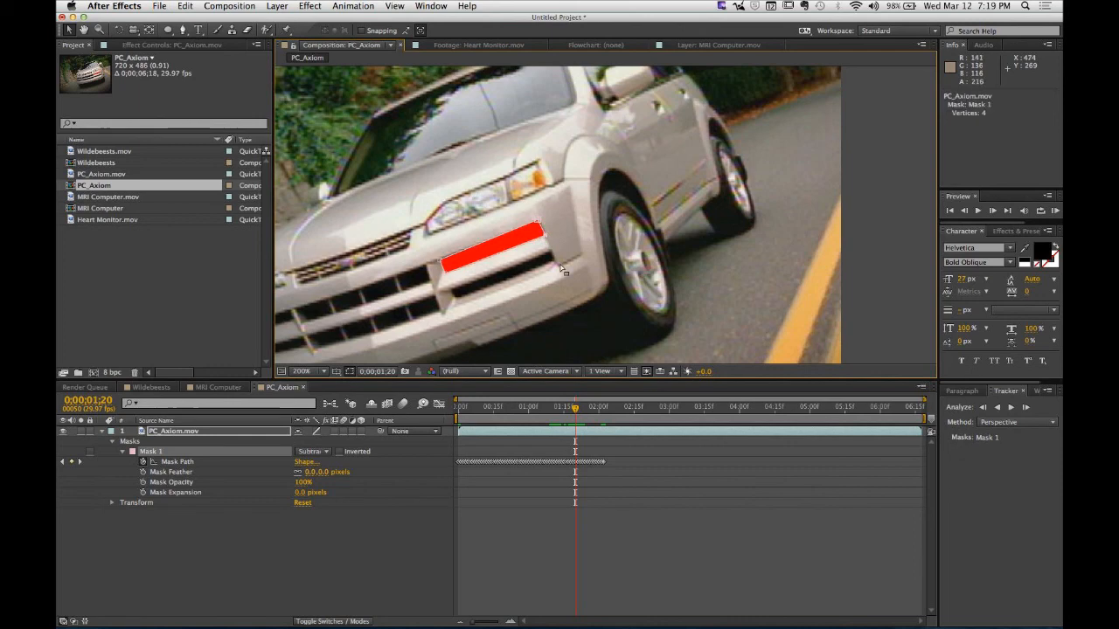
{"action": "left_click", "coordinate": [1009, 409]}
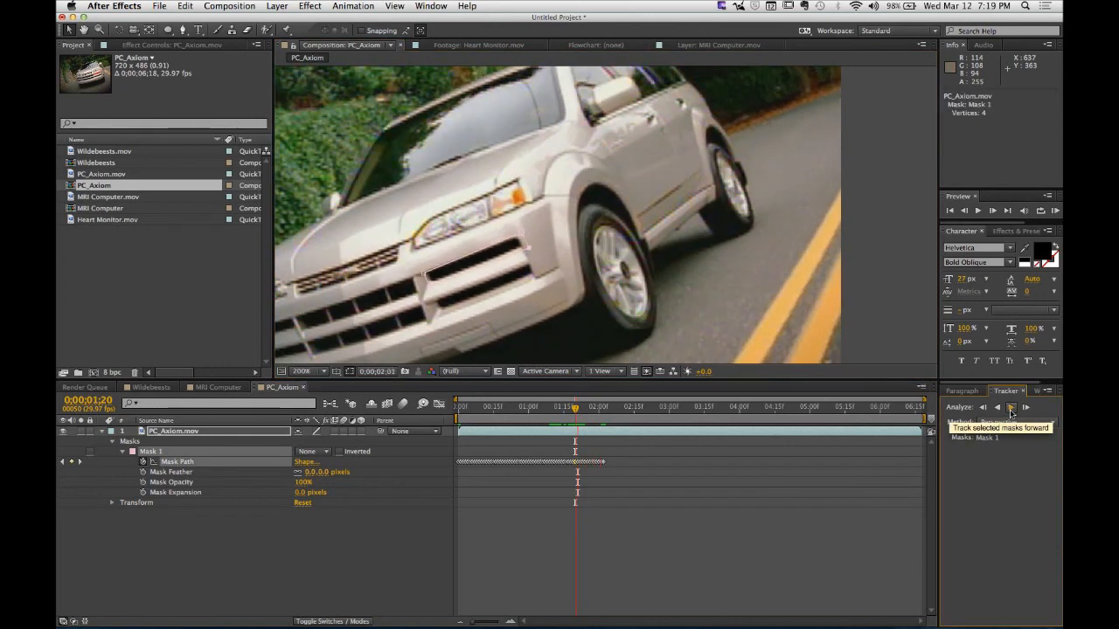
{"action": "left_click", "coordinate": [1011, 411]}
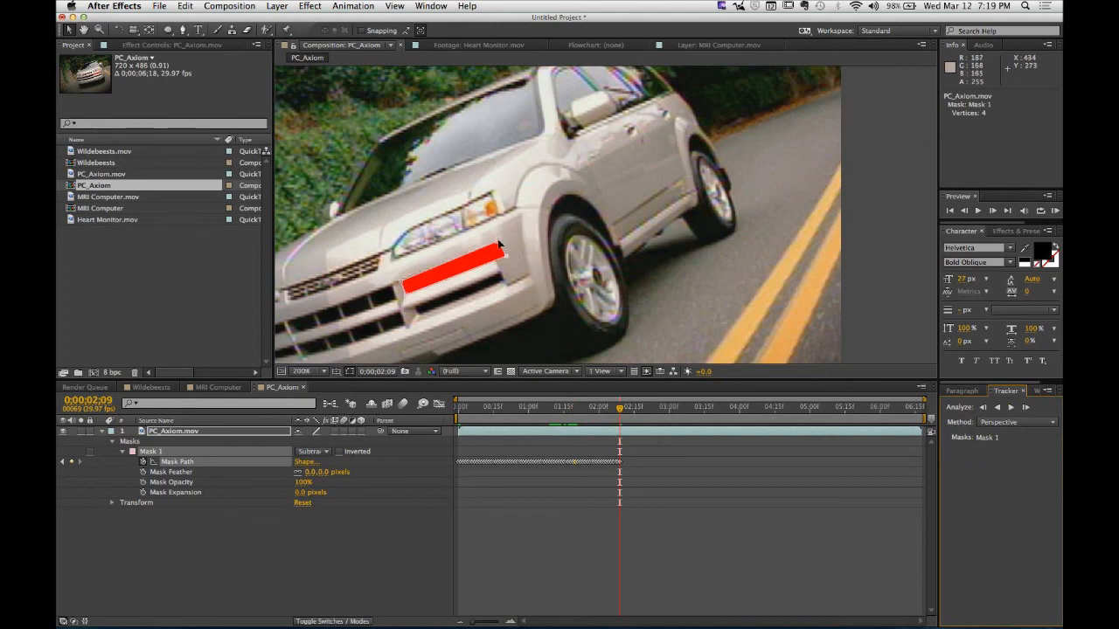
- Pull in the mask's right end at 0;00;02;09, track it forward to 0;00;05;27, and return to 0;00;02;08
{"action": "left_click_drag", "start_coordinate": [499, 242], "coordinate": [500, 275]}
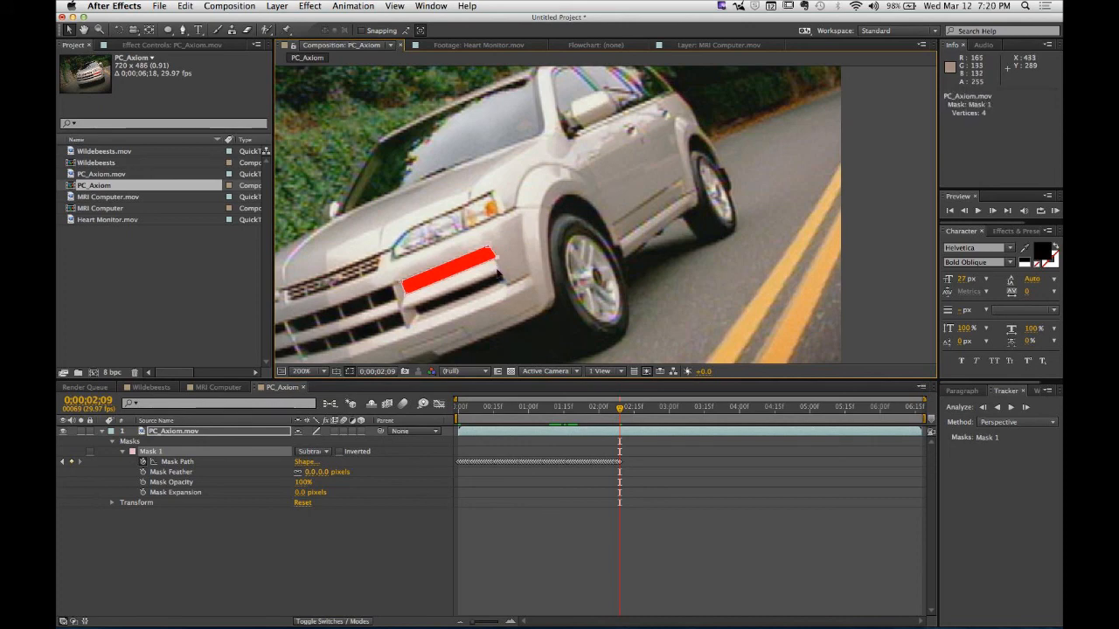
{"action": "left_click", "coordinate": [1011, 408]}
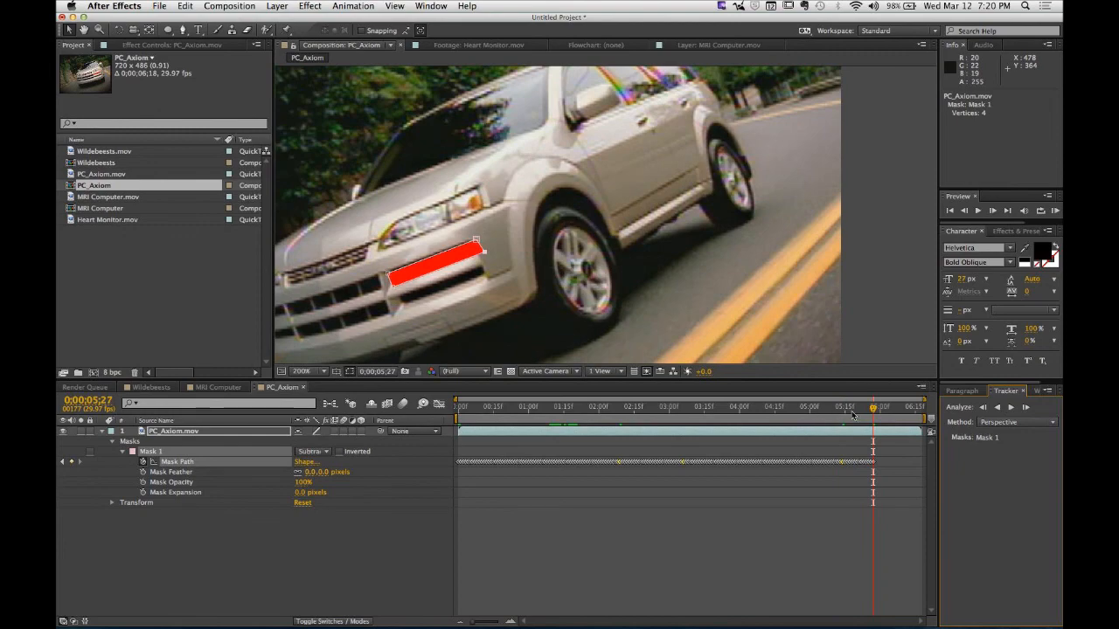
{"action": "left_click_drag", "start_coordinate": [857, 408], "coordinate": [617, 453]}
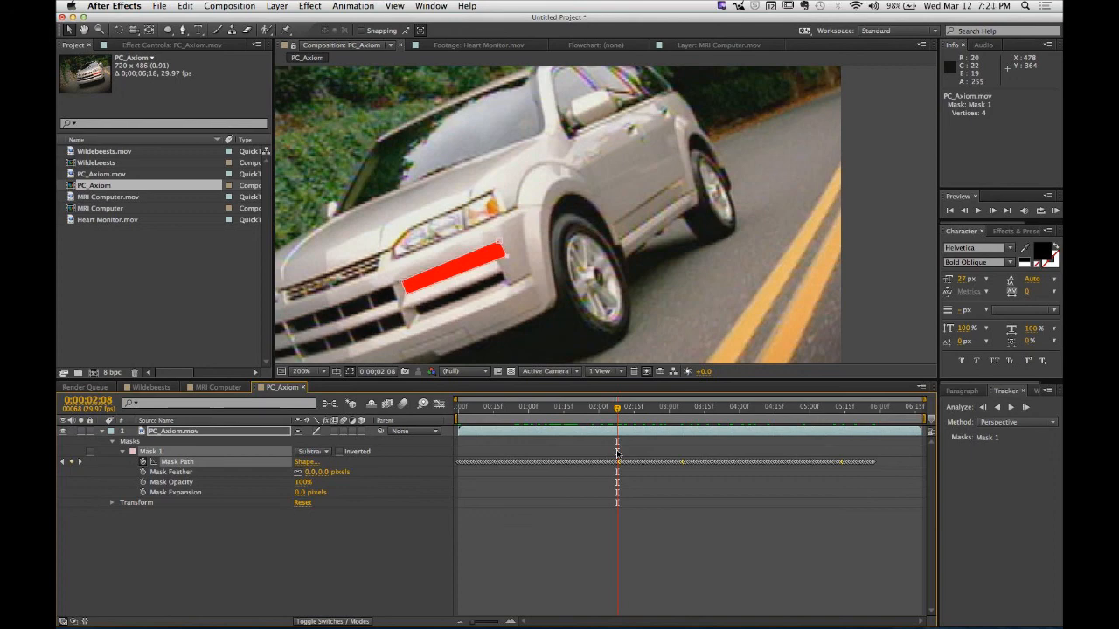
{"action": "mouse_move", "coordinate": [205, 609]}
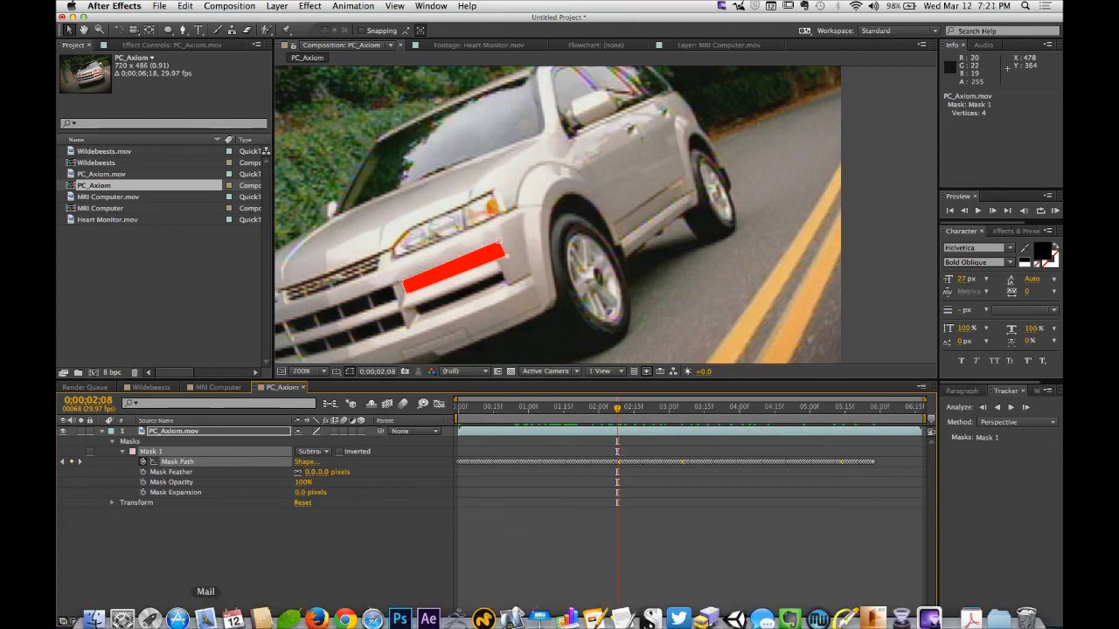
{"action": "left_click", "coordinate": [94, 610]}
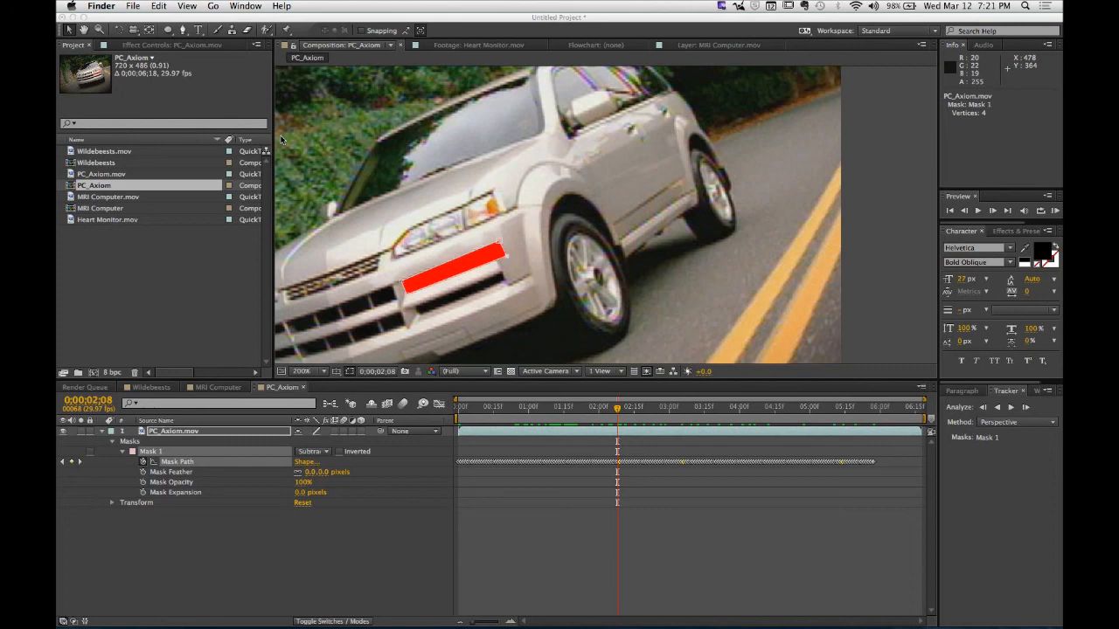
{"action": "key", "text": "super+n"}
{"action": "key", "text": "super+n"}
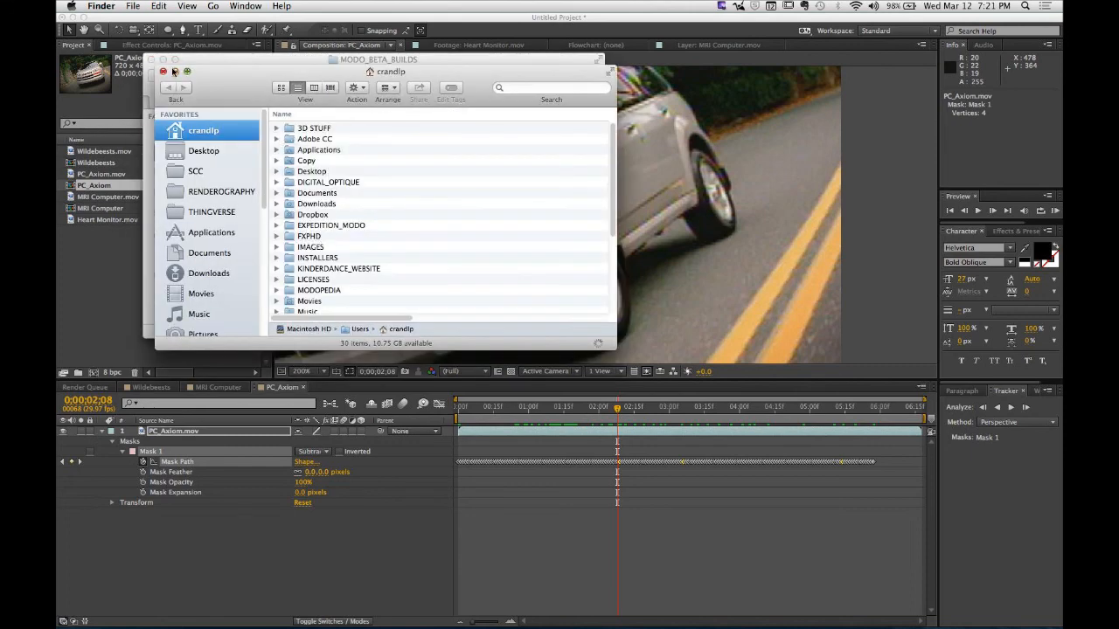
{"action": "left_click", "coordinate": [150, 59]}
{"action": "left_click", "coordinate": [150, 60]}
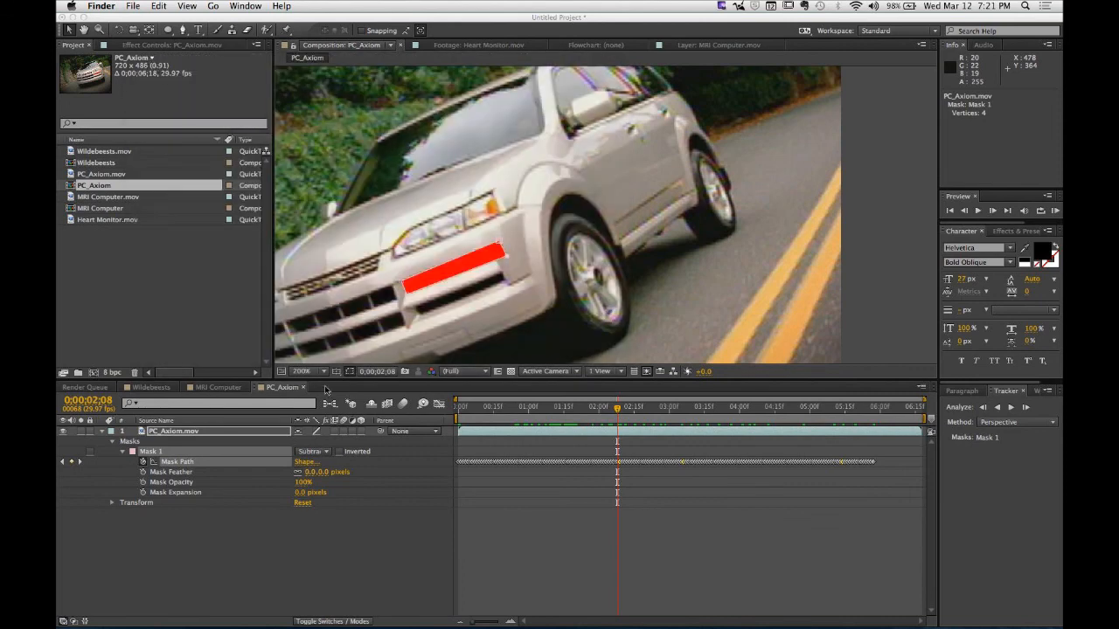
{"action": "left_click", "coordinate": [389, 548]}
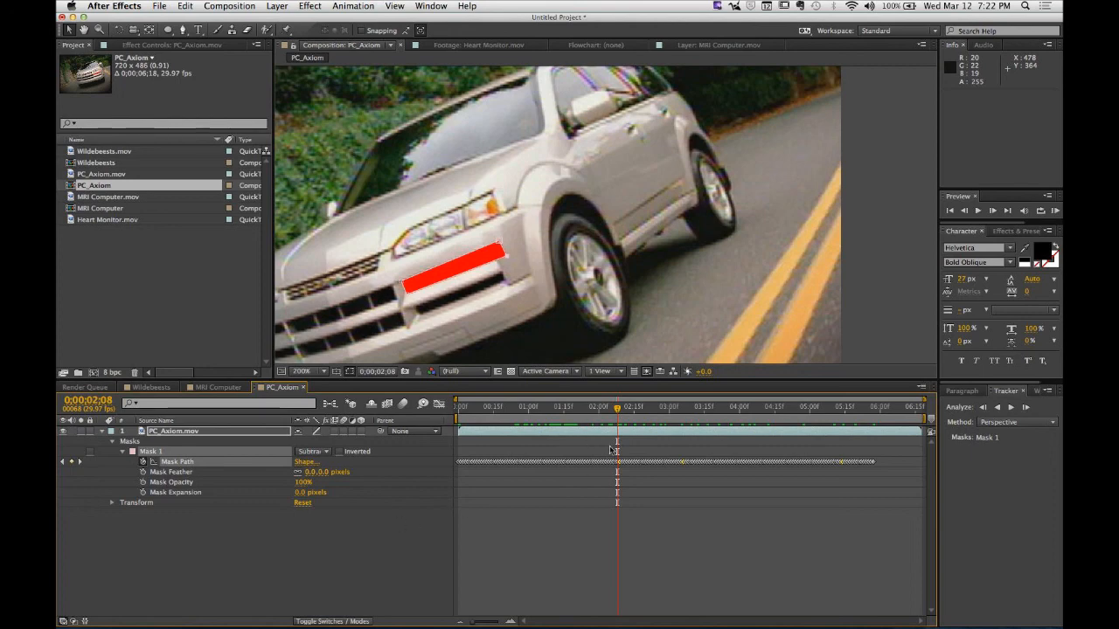
- Fit the mask's right end to the grille slot at 0;00;02;08, and track it forward to 0;00;02;24
{"action": "mouse_move", "coordinate": [510, 258]}
{"action": "left_mouse_down"}
{"action": "mouse_move", "coordinate": [492, 260]}
{"action": "mouse_move", "coordinate": [501, 246]}
{"action": "mouse_move", "coordinate": [489, 254]}
{"action": "left_mouse_up"}
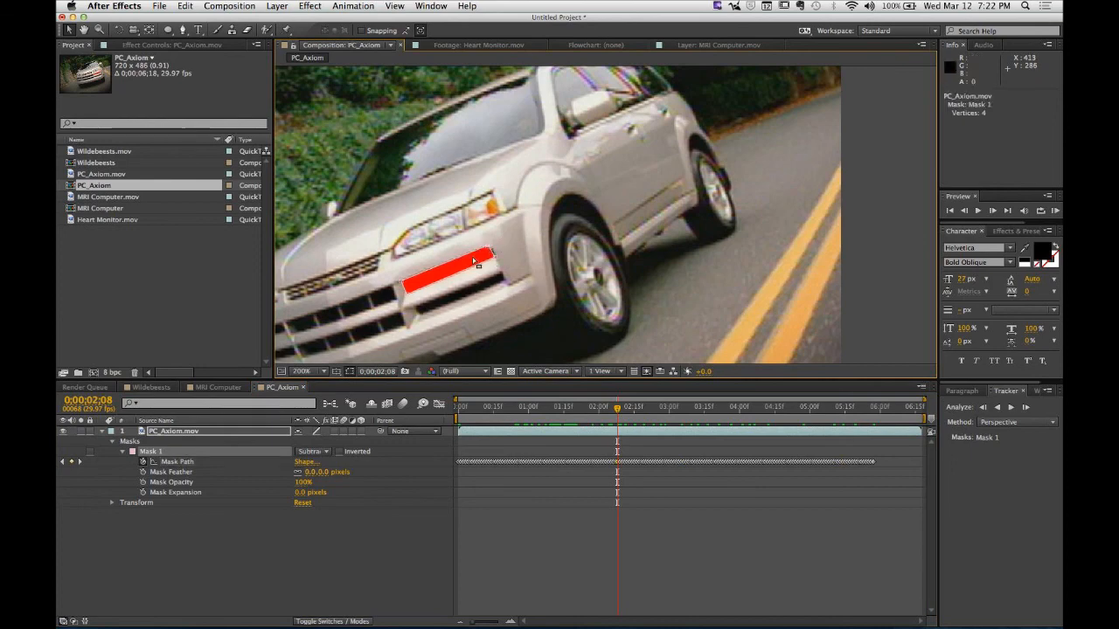
{"action": "key", "text": "period"}
{"action": "left_click_drag", "start_coordinate": [376, 278], "coordinate": [585, 206]}
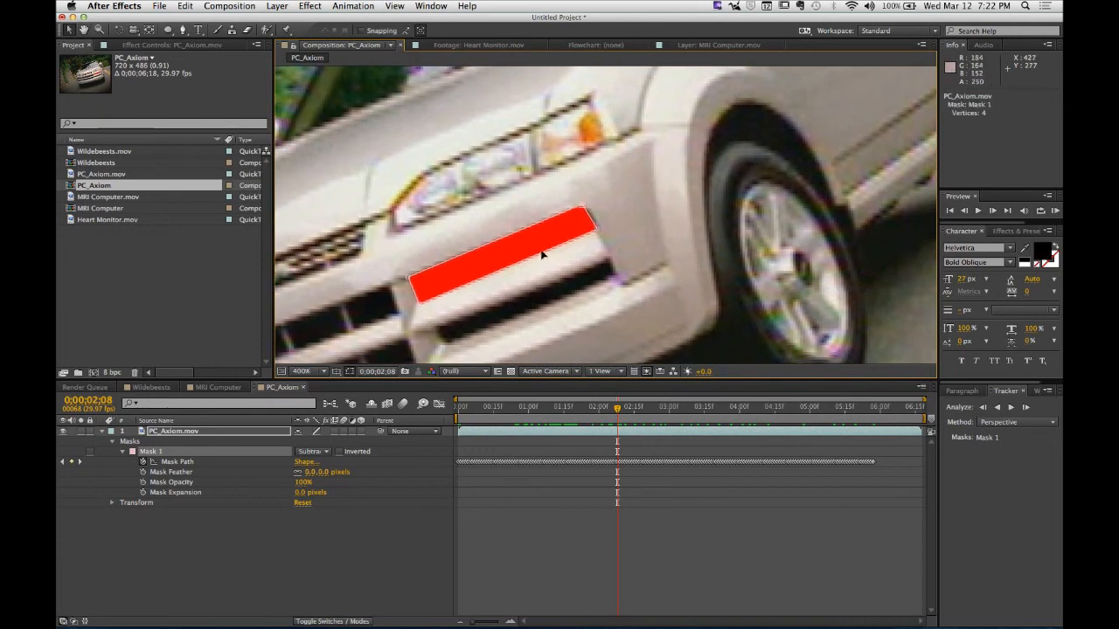
{"action": "left_click", "coordinate": [1011, 408]}
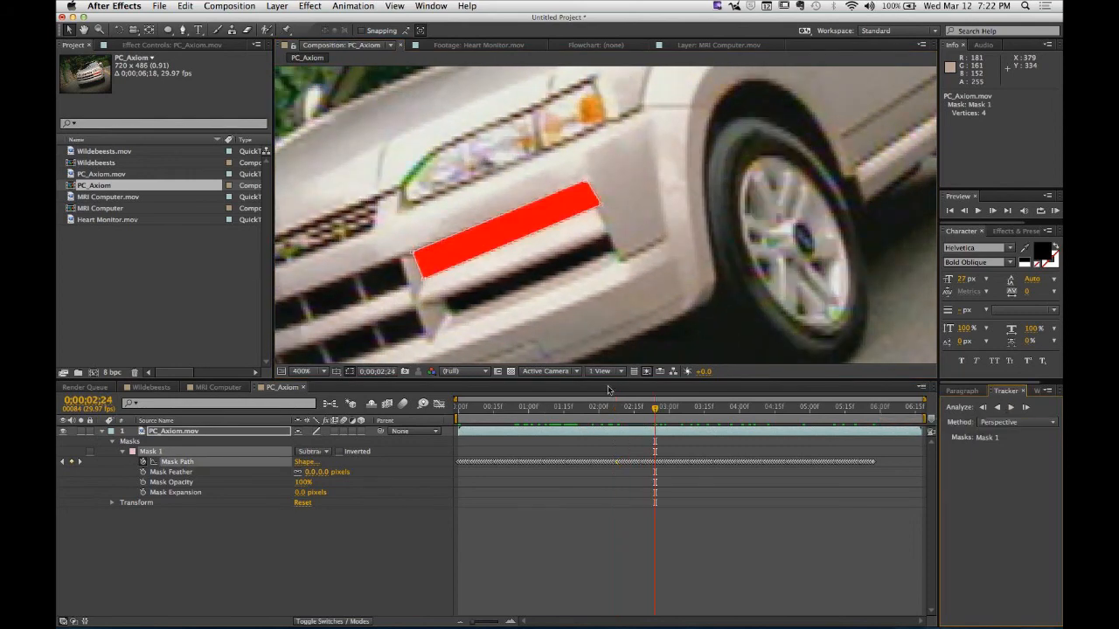
- Correct the mask's left end at 0;00;02;24, and track it forward to 0;00;03;15 with the Perspective method
{"action": "left_click", "coordinate": [434, 275]}
{"action": "left_click_drag", "start_coordinate": [434, 276], "coordinate": [425, 252]}
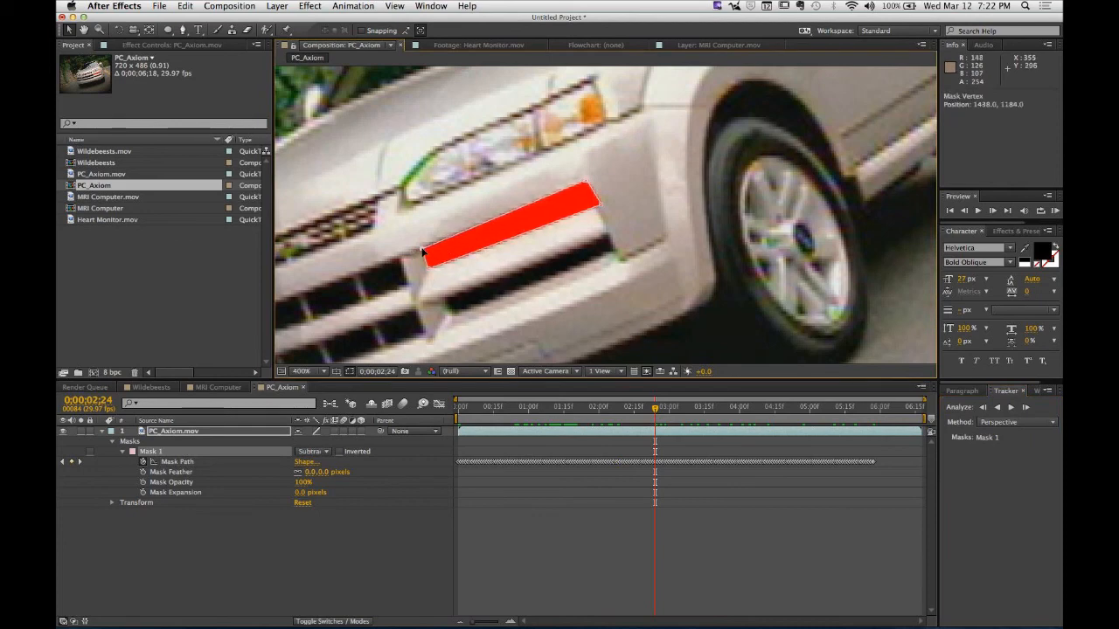
{"action": "left_click", "coordinate": [1013, 424]}
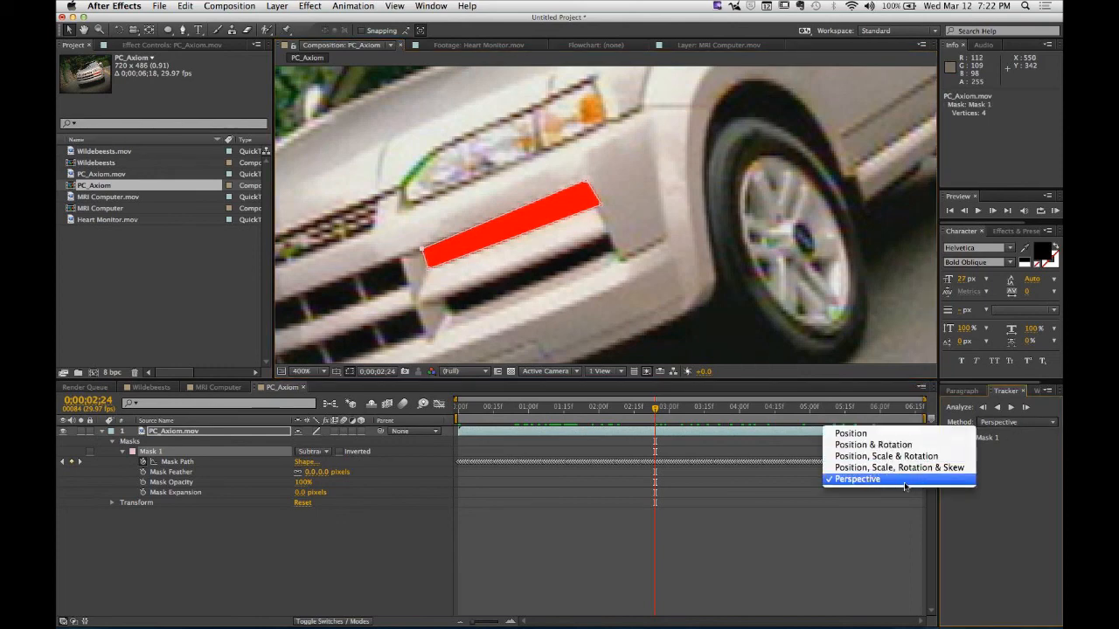
{"action": "left_click", "coordinate": [1018, 526]}
{"action": "left_click", "coordinate": [1010, 409]}
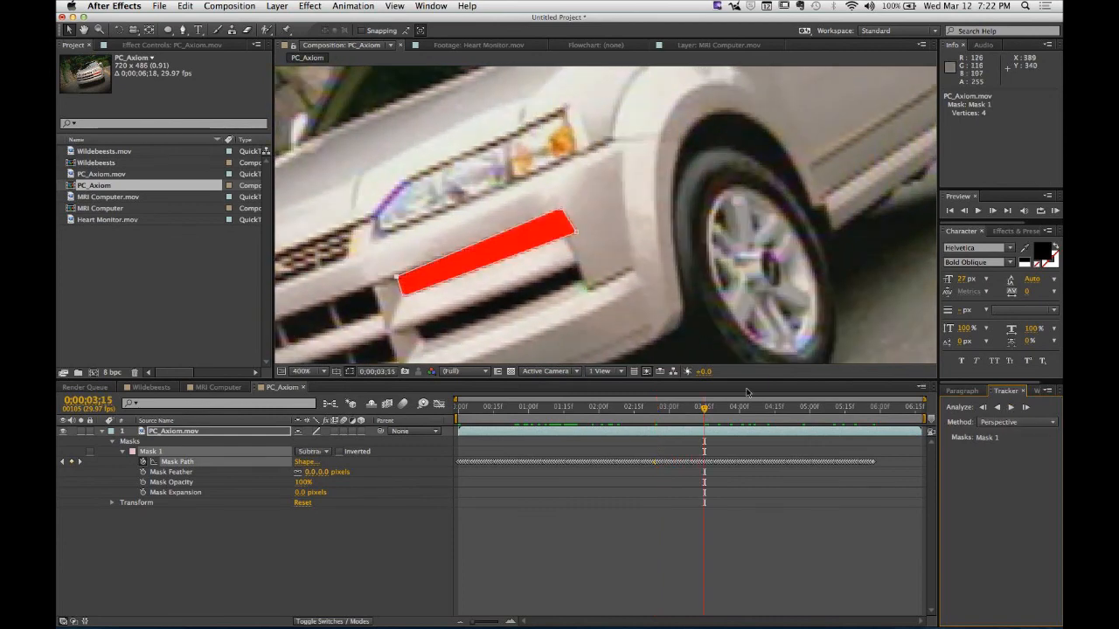
- Track the mask forward from 0;00;03;15 to 0;00;04;02, and pull its right end in to fit the slot there
{"action": "left_click", "coordinate": [1013, 409]}
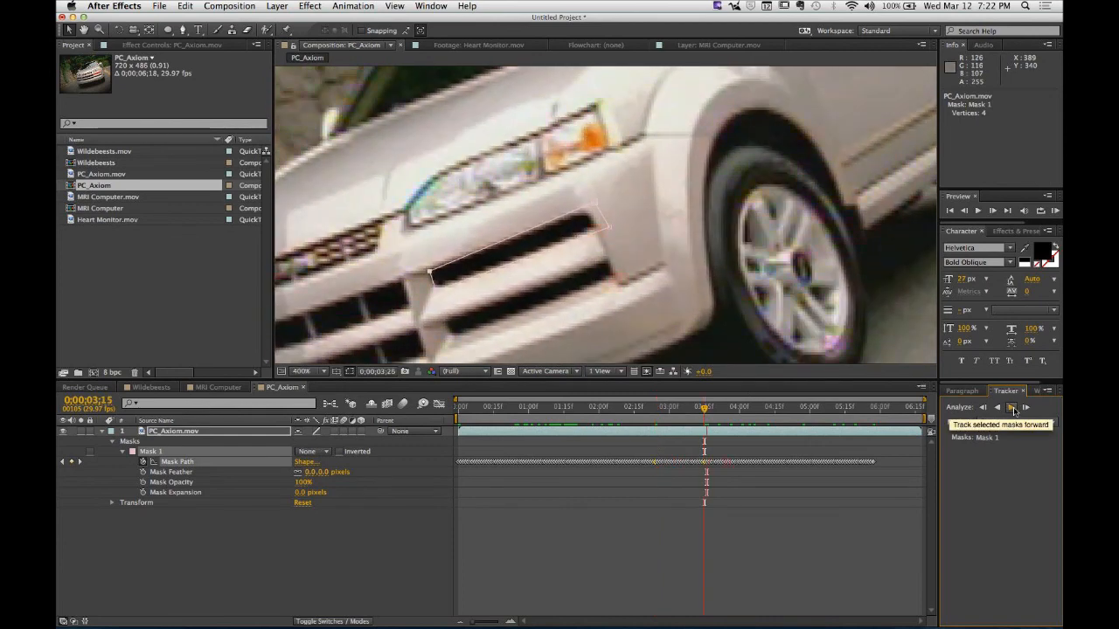
{"action": "left_click", "coordinate": [1013, 409]}
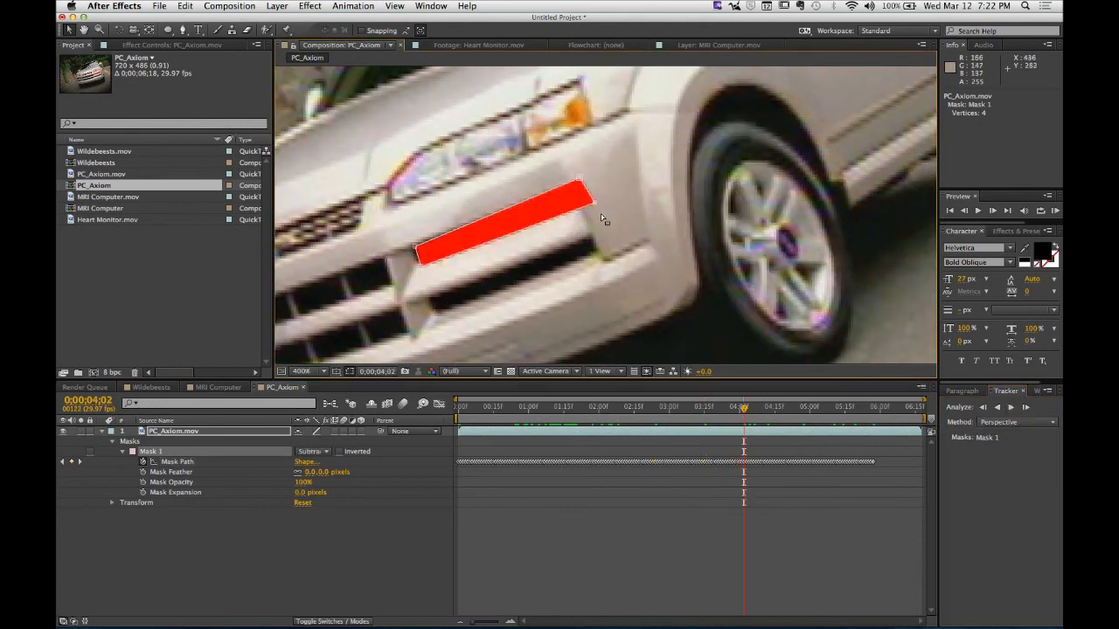
{"action": "mouse_move", "coordinate": [594, 203]}
{"action": "left_mouse_down"}
{"action": "mouse_move", "coordinate": [581, 215]}
{"action": "mouse_move", "coordinate": [581, 205]}
{"action": "left_mouse_up"}
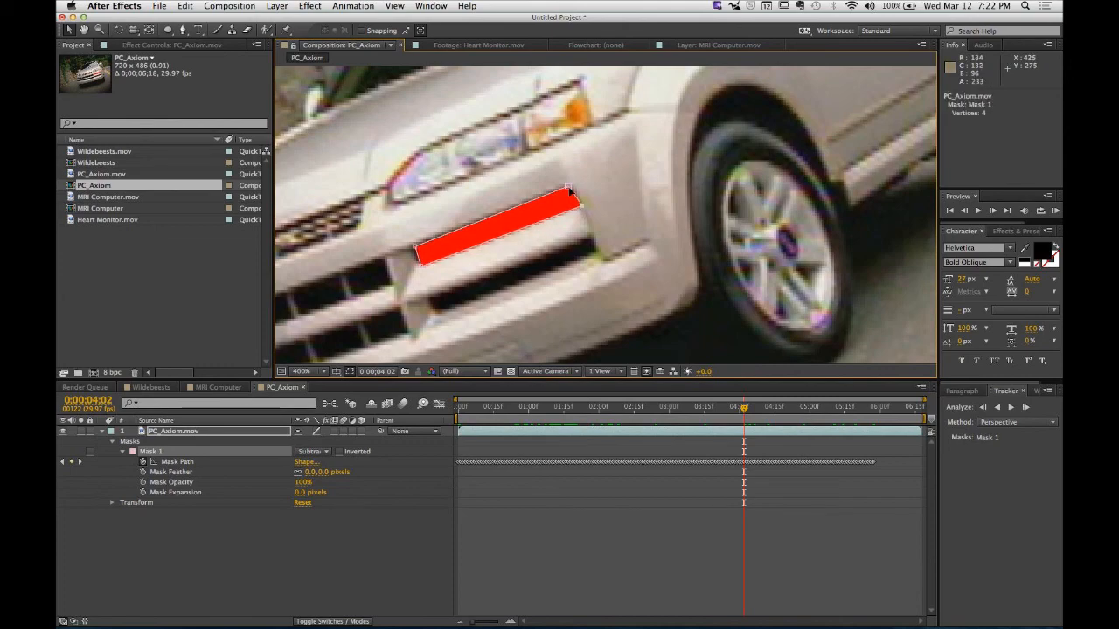
- Track the mask forward to 0;00;05;29, fitting its left end to the grille slot at 0;00;04;24
{"action": "left_click", "coordinate": [1011, 408]}
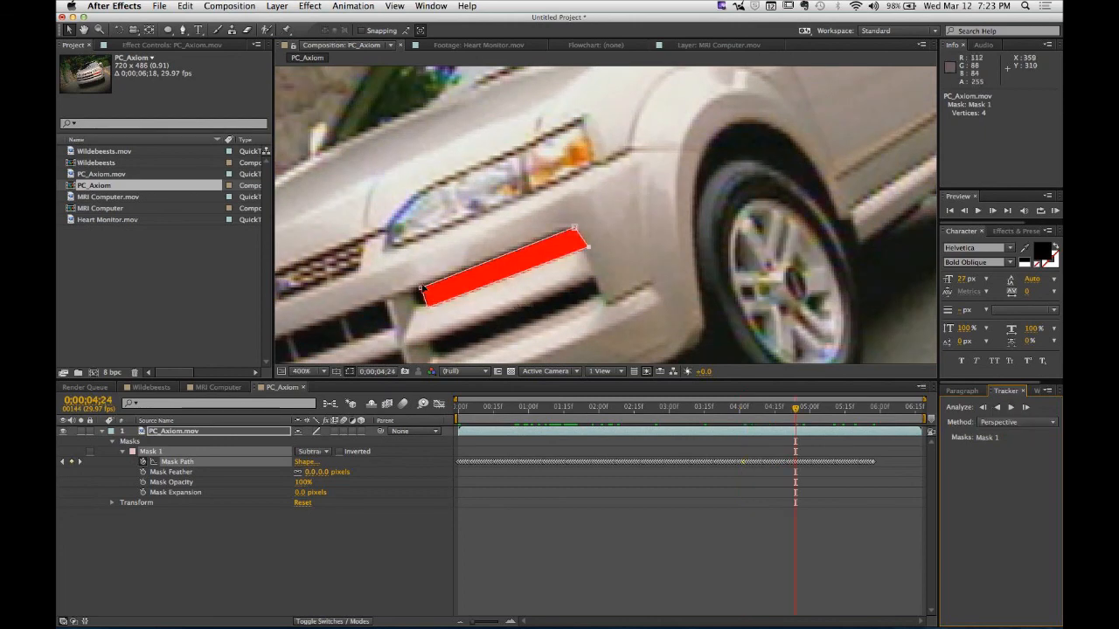
{"action": "left_click_drag", "start_coordinate": [412, 292], "coordinate": [418, 311]}
{"action": "left_click", "coordinate": [1011, 407]}
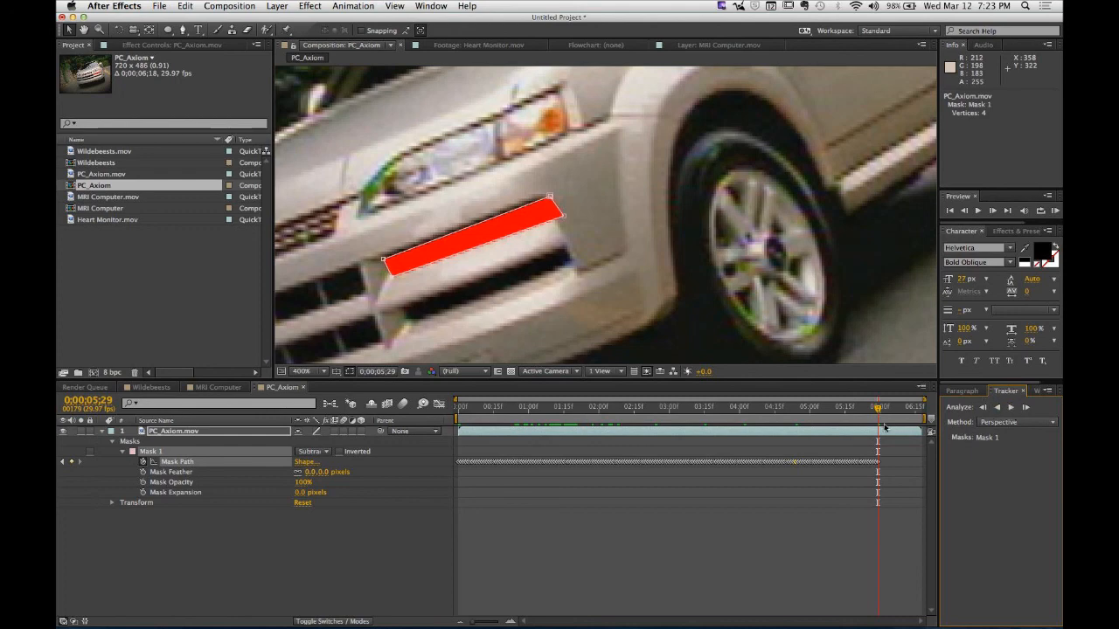
- Correct three of the mask's corners to match the slot at 0;00;05;29, and track it forward to the clip's end
{"action": "left_click_drag", "start_coordinate": [550, 196], "coordinate": [546, 194]}
{"action": "left_click_drag", "start_coordinate": [384, 260], "coordinate": [380, 258]}
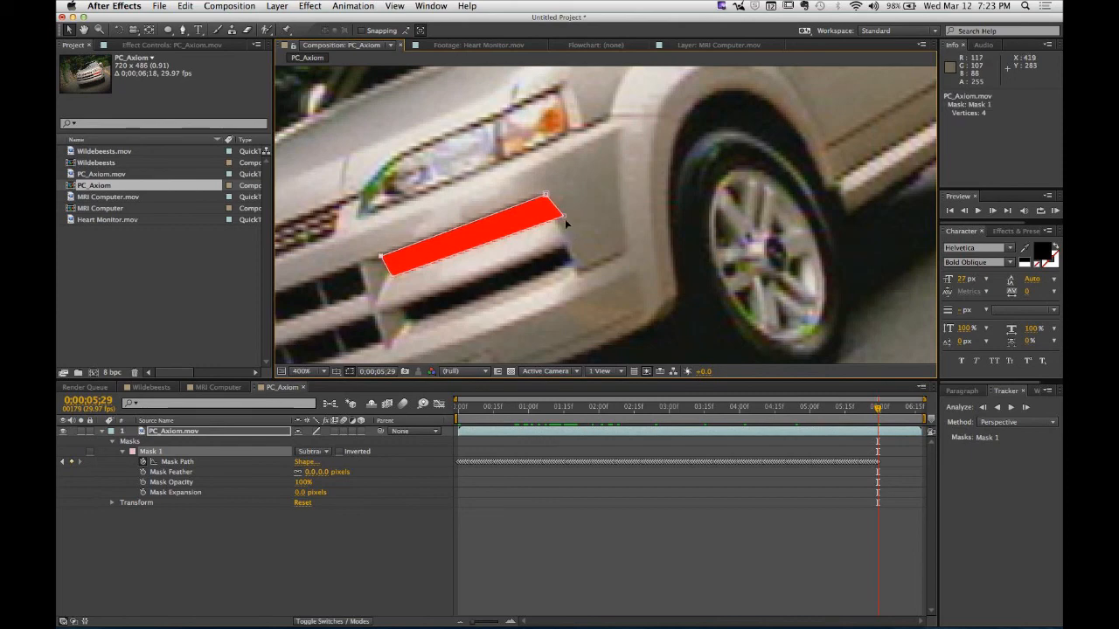
{"action": "left_click_drag", "start_coordinate": [564, 217], "coordinate": [557, 217]}
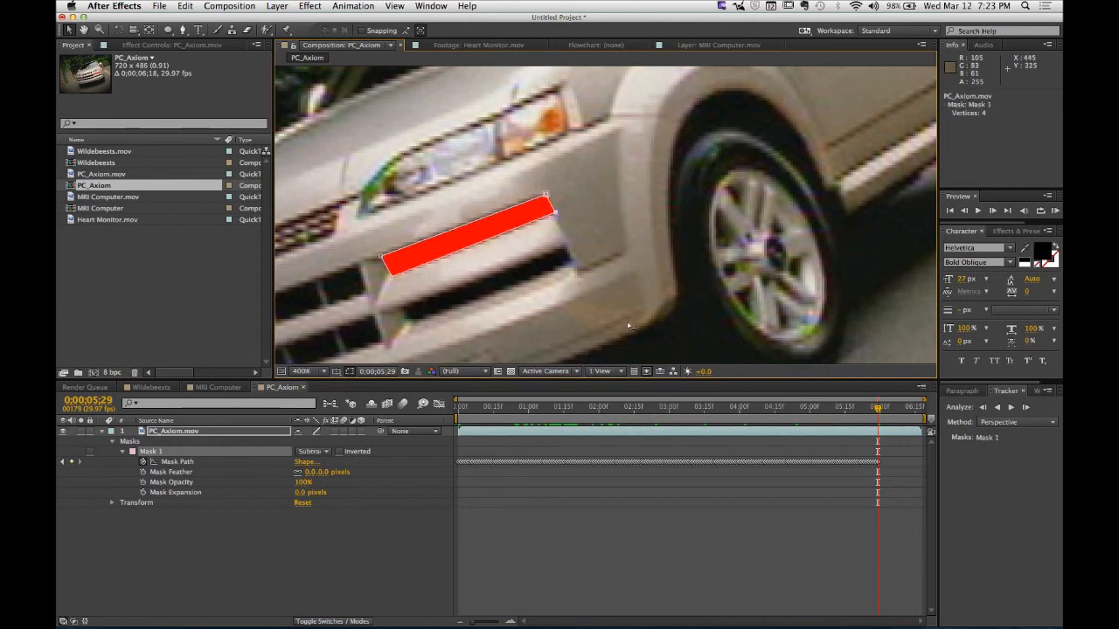
{"action": "left_click", "coordinate": [1011, 408]}
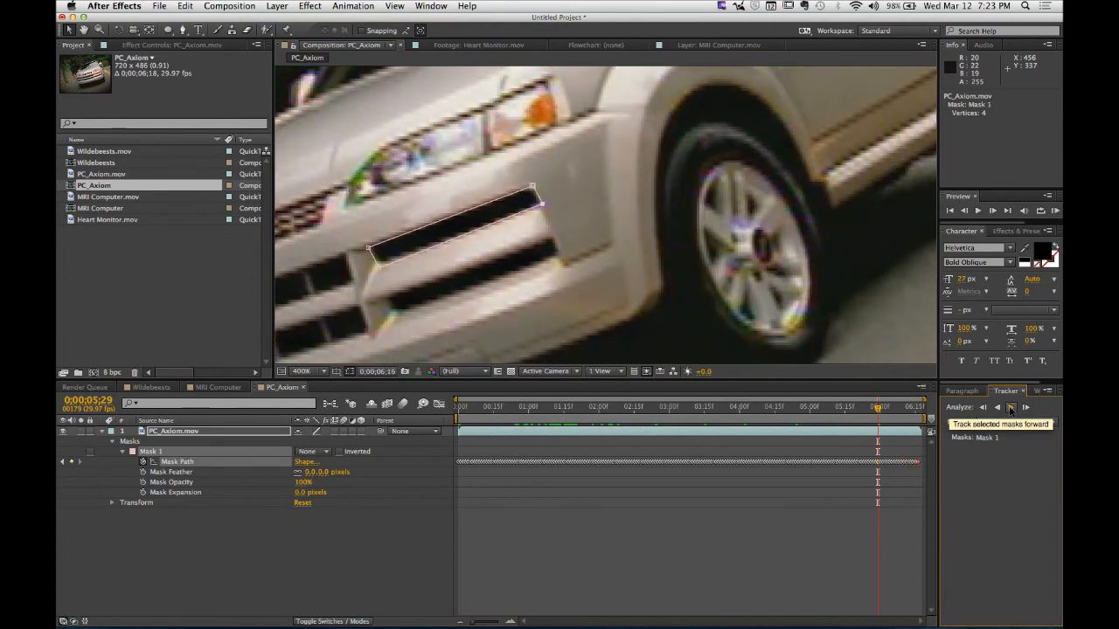
- Play back the tracked mask from the start of the composition
{"action": "left_click_drag", "start_coordinate": [918, 410], "coordinate": [438, 432]}
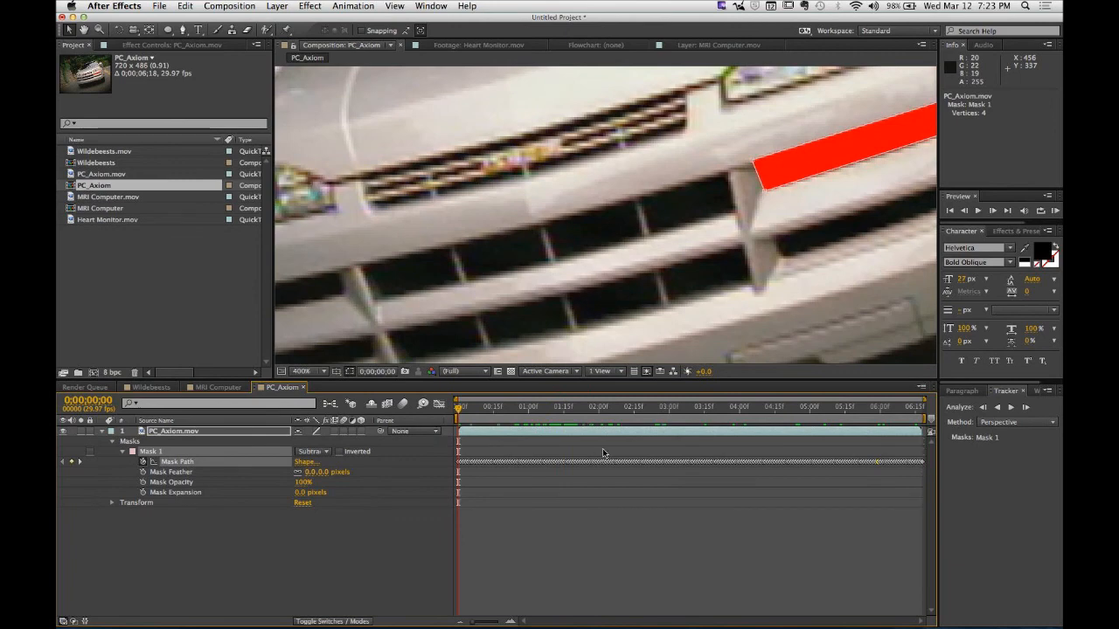
{"action": "key", "text": "space"}
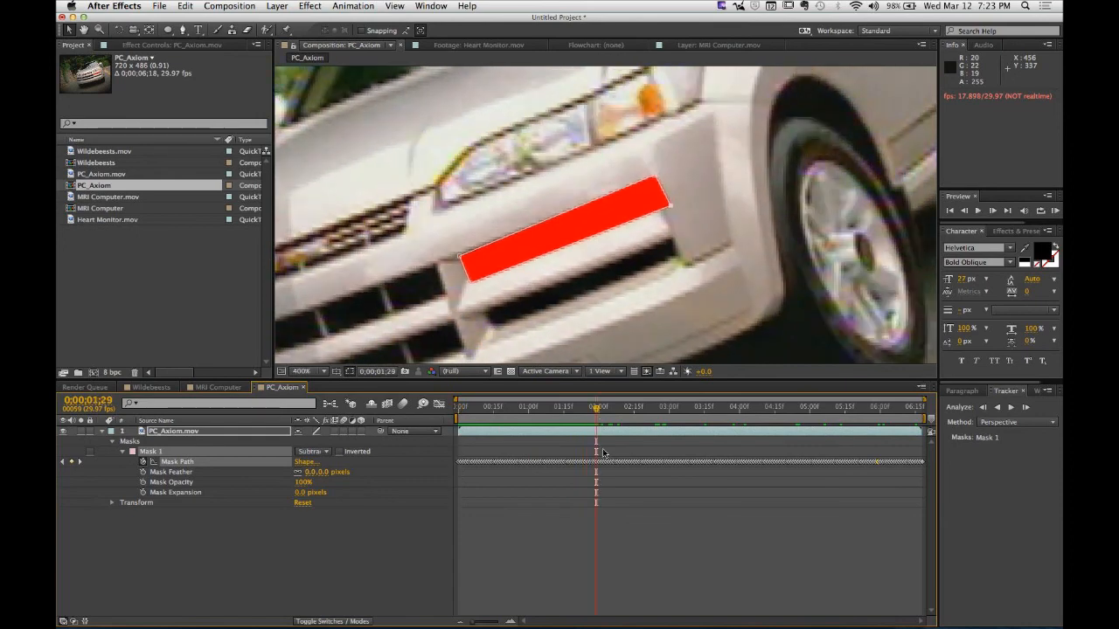
- Pull in the mask's right end to fit the slot at 0;00;01;19, and track the mask forward past 0;00;02;05
{"action": "left_click_drag", "start_coordinate": [595, 409], "coordinate": [572, 419]}
{"action": "key", "text": "equal"}
{"action": "key", "text": "equal"}
{"action": "key", "text": "equal"}
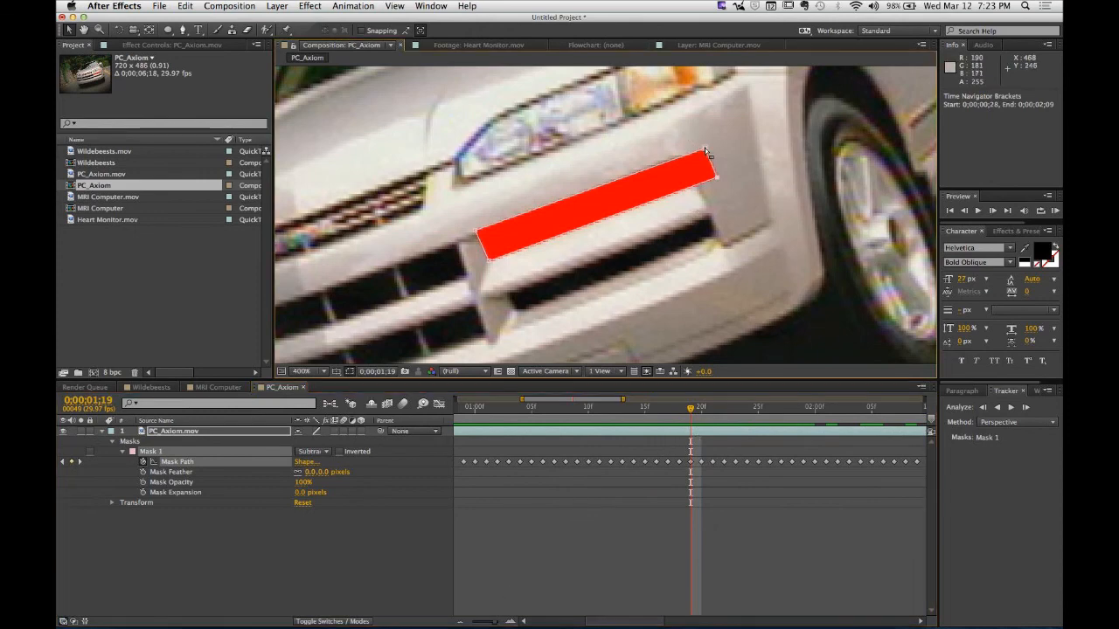
{"action": "mouse_move", "coordinate": [715, 180]}
{"action": "left_mouse_down"}
{"action": "mouse_move", "coordinate": [679, 183]}
{"action": "mouse_move", "coordinate": [694, 183]}
{"action": "left_mouse_up"}
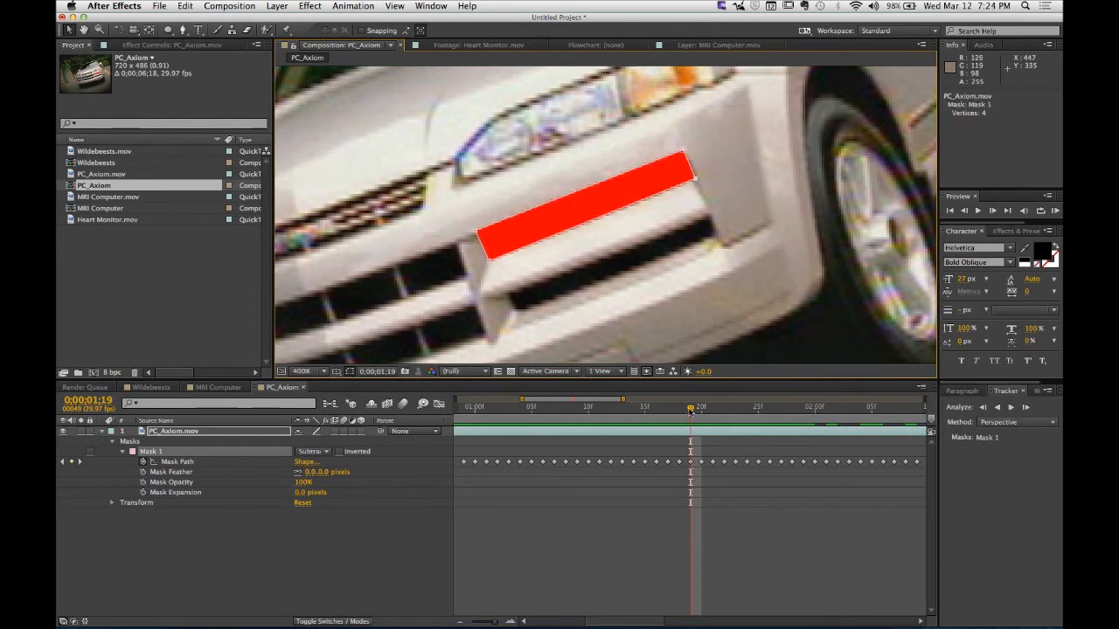
{"action": "left_click_drag", "start_coordinate": [691, 414], "coordinate": [691, 447]}
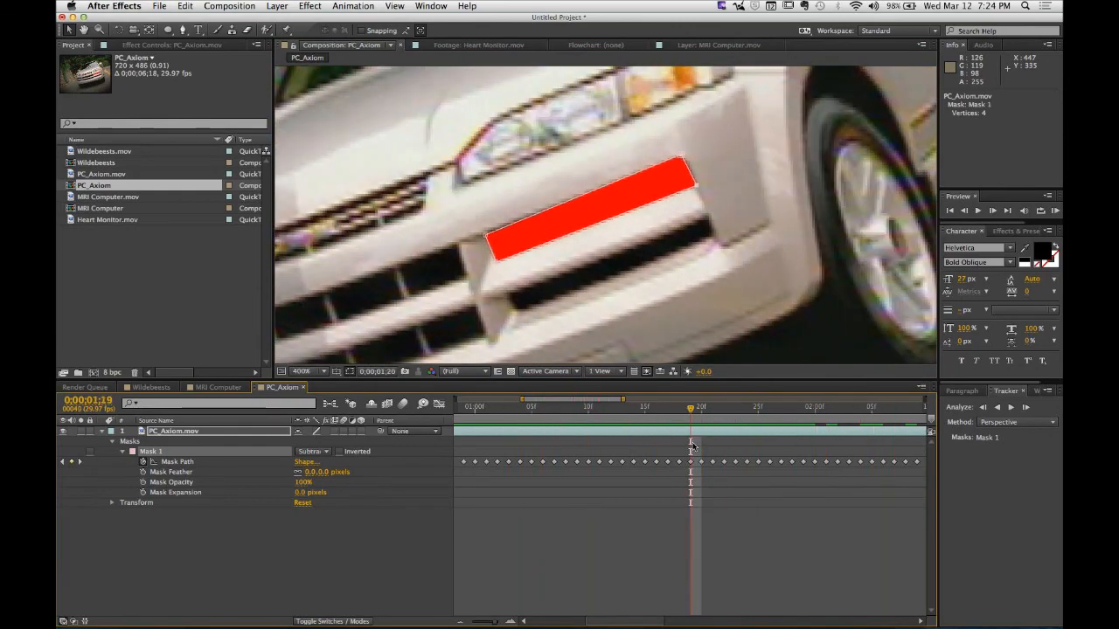
{"action": "left_click", "coordinate": [1011, 408]}
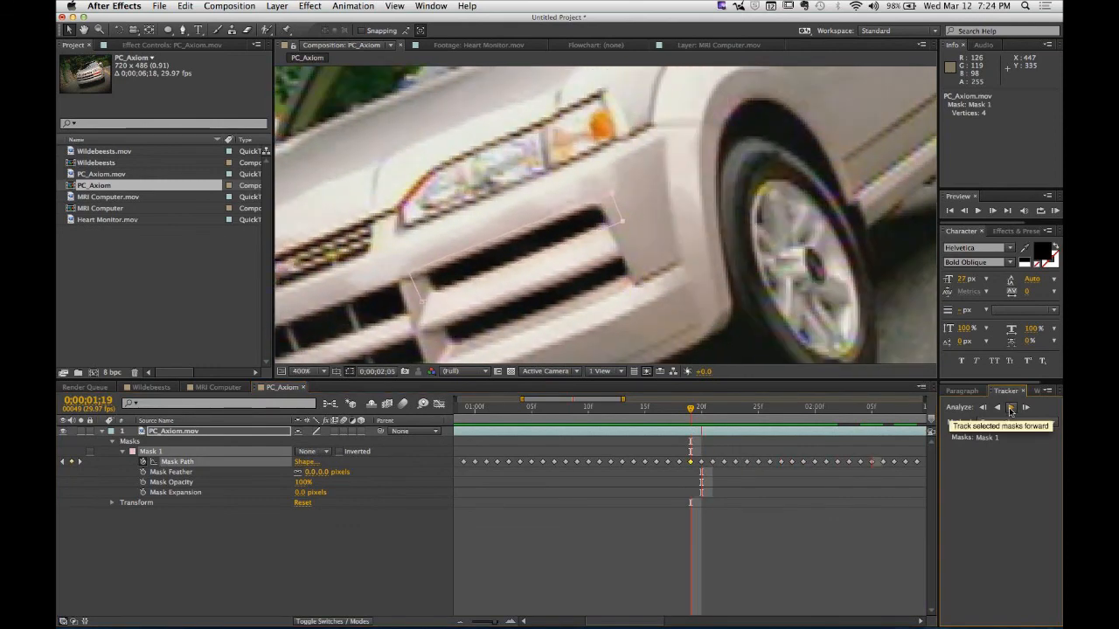
- Pull in the mask's lower right corner where tracking stopped, and track the mask forward to 0;00;03;24
{"action": "left_click", "coordinate": [621, 222]}
{"action": "left_click_drag", "start_coordinate": [621, 222], "coordinate": [610, 222]}
{"action": "left_click", "coordinate": [1011, 408]}
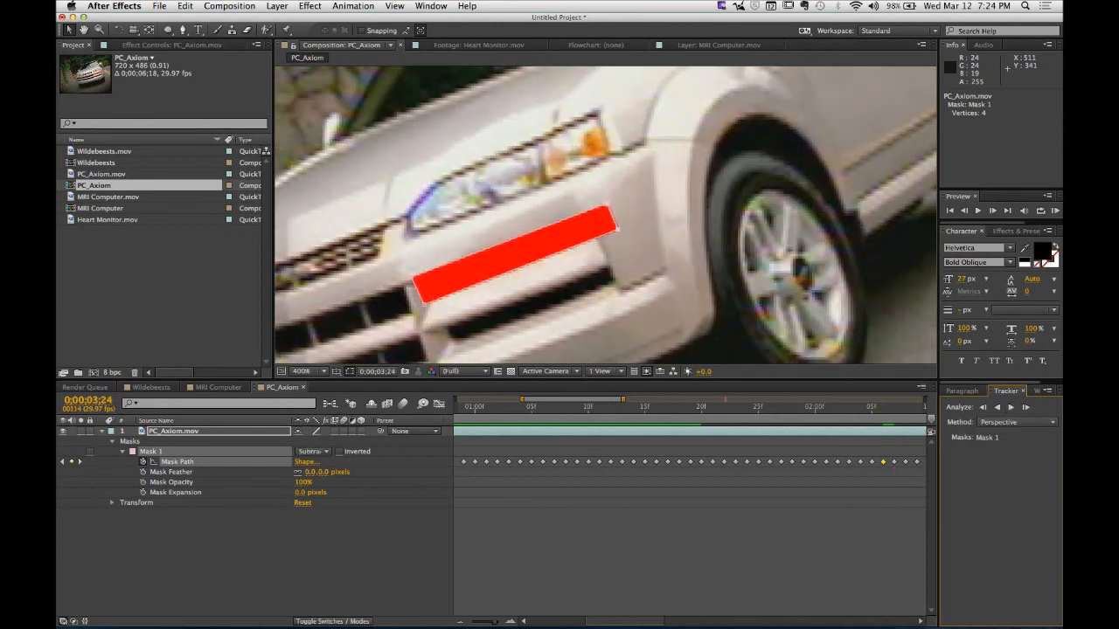
- Show the whole composition in the timeline, and select Mask 1 at 0;00;02;12
{"action": "double_click", "coordinate": [572, 400]}
{"action": "left_click", "coordinate": [634, 549]}
{"action": "left_click_drag", "start_coordinate": [727, 409], "coordinate": [627, 422]}
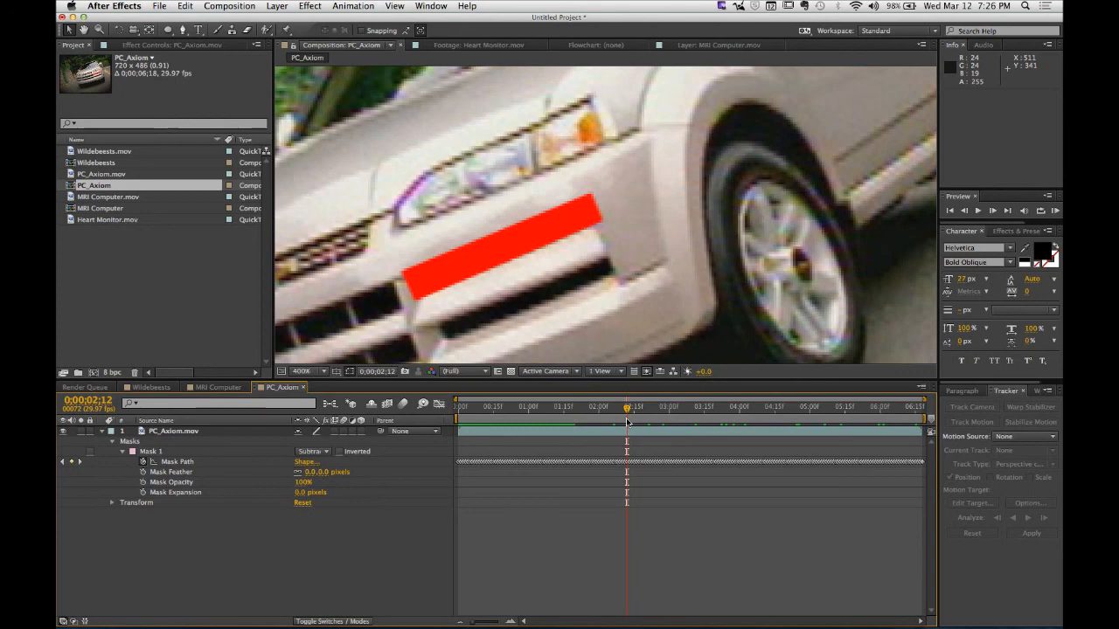
{"action": "left_click", "coordinate": [155, 452]}
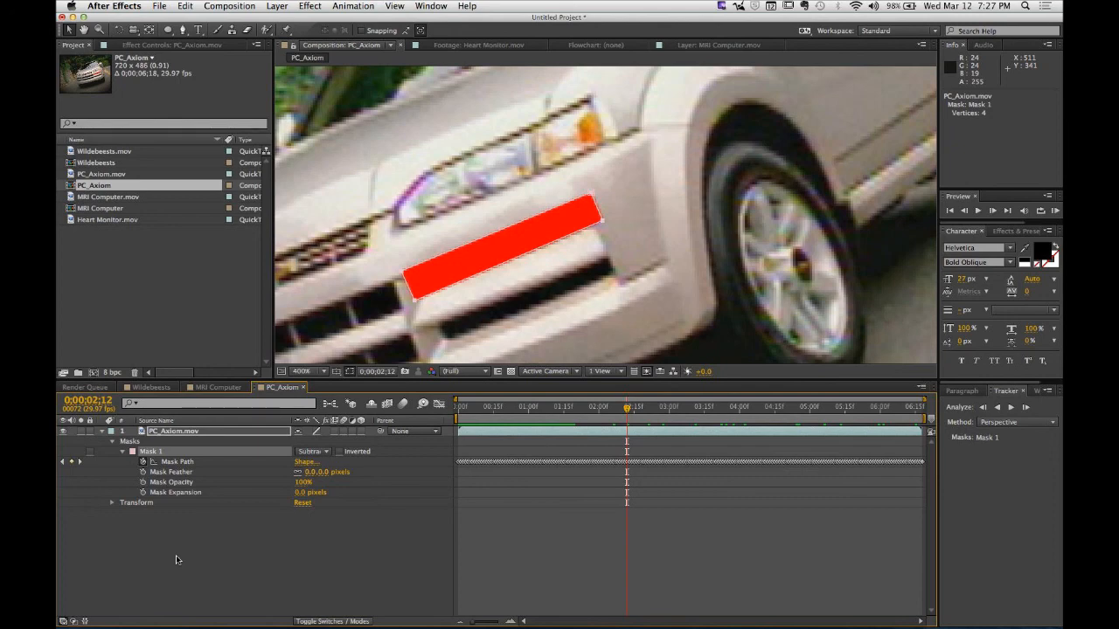
- View the program's version information, and close it
{"action": "left_click", "coordinate": [113, 6]}
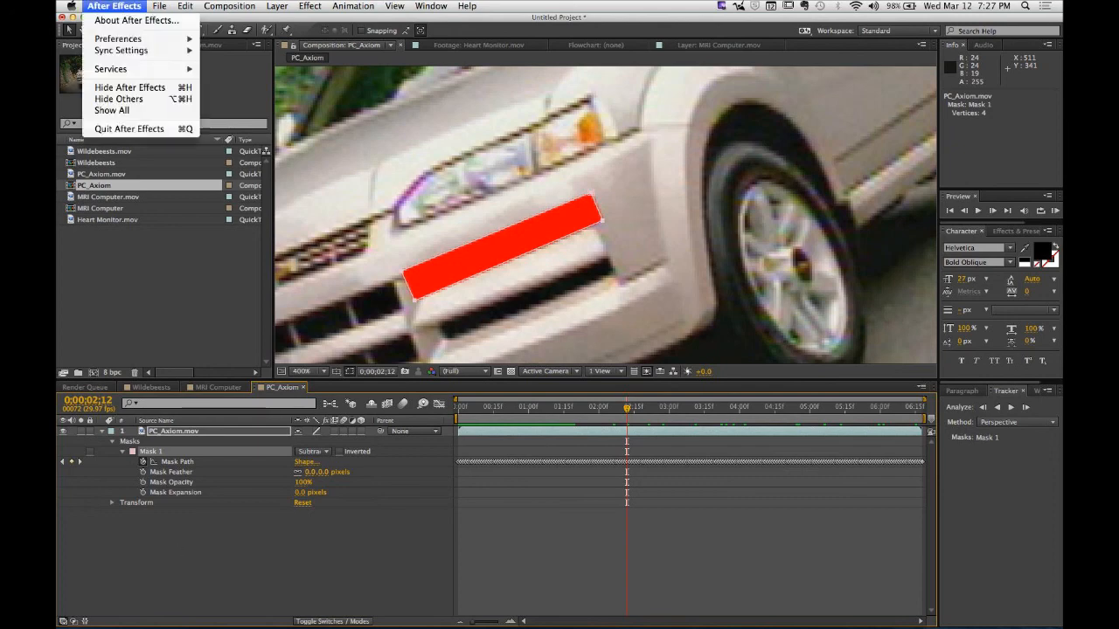
{"action": "left_click", "coordinate": [131, 21]}
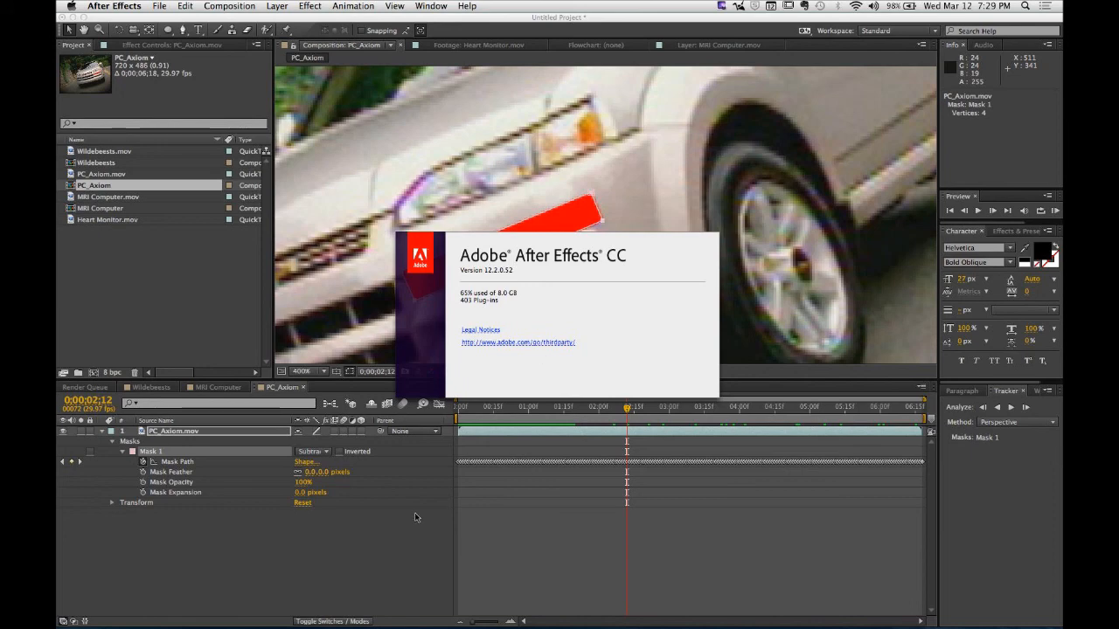
{"action": "left_click", "coordinate": [506, 370]}
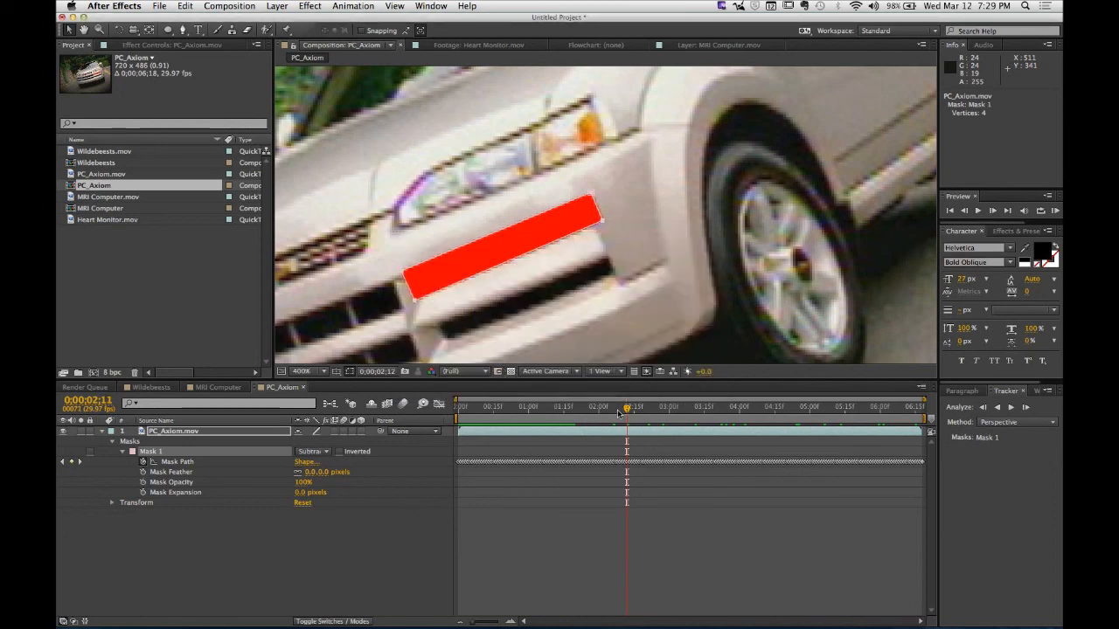
- Review the tracked mask around 0;00;03;27 and earlier frames, and return to 0;00;00;00
{"action": "left_click_drag", "start_coordinate": [624, 409], "coordinate": [732, 428]}
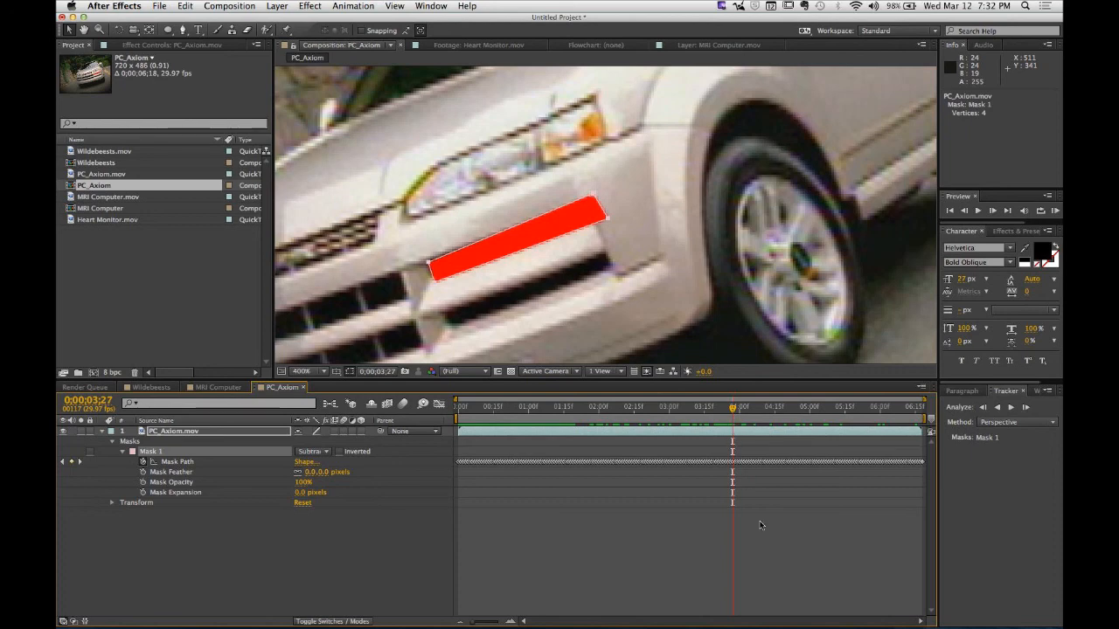
{"action": "left_click", "coordinate": [730, 427]}
{"action": "left_click", "coordinate": [716, 408]}
{"action": "left_click_drag", "start_coordinate": [717, 408], "coordinate": [572, 408]}
{"action": "left_click_drag", "start_coordinate": [580, 447], "coordinate": [441, 464]}
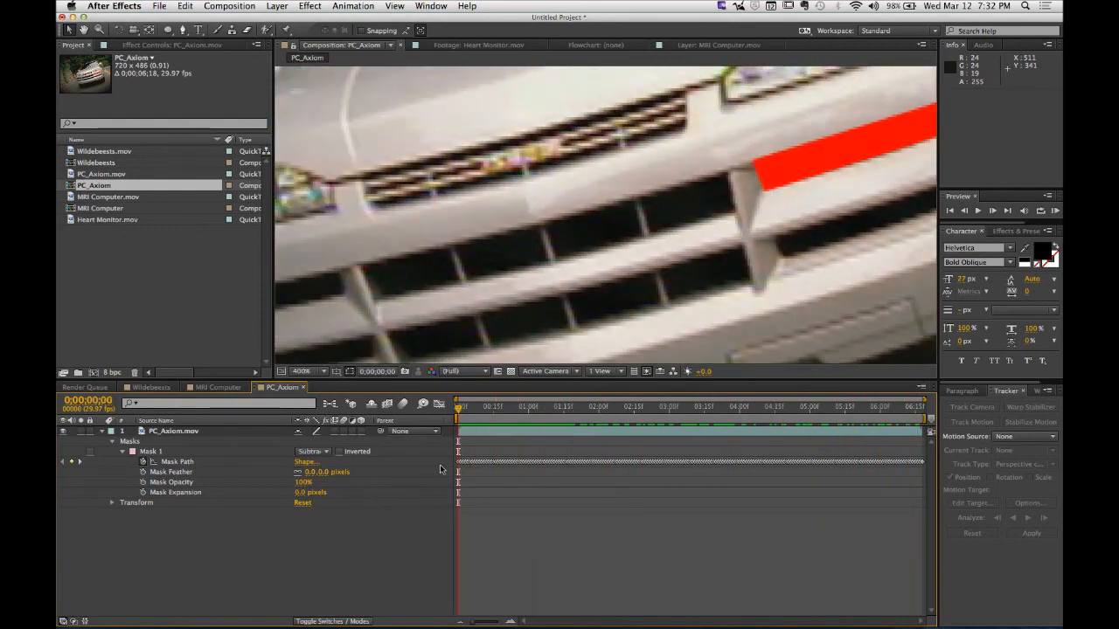
- Import CoolGroove.mov as footage from the NIGHT_VISION_ASSETS folder in SCC/GCOM_390/WEEK_08_NIGHT_VISION
{"action": "left_click", "coordinate": [139, 269]}
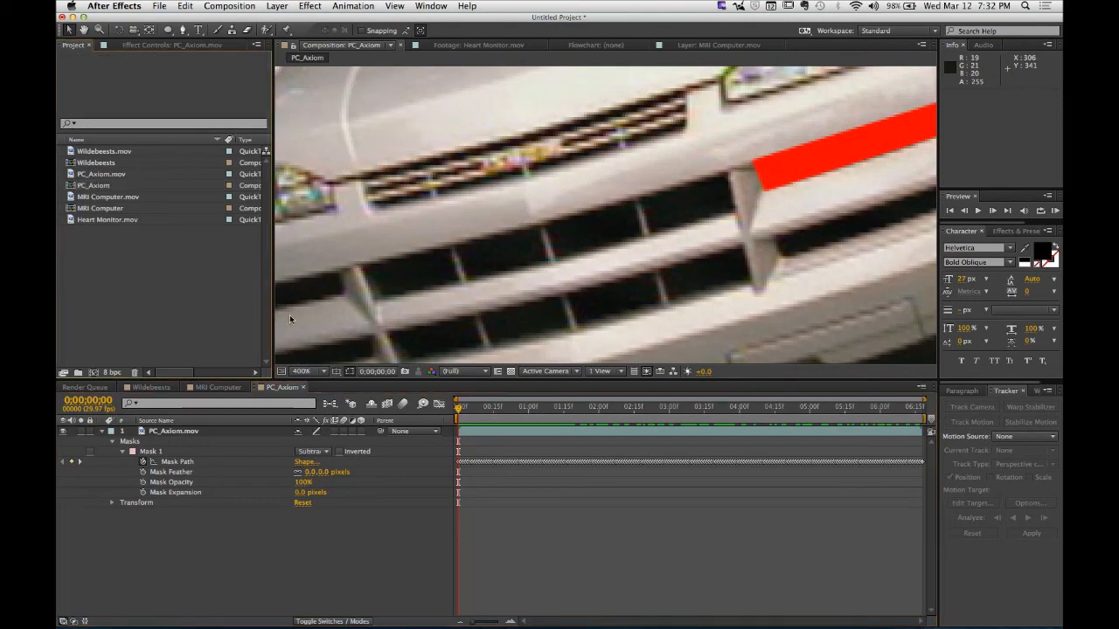
{"action": "key", "text": "super+i"}
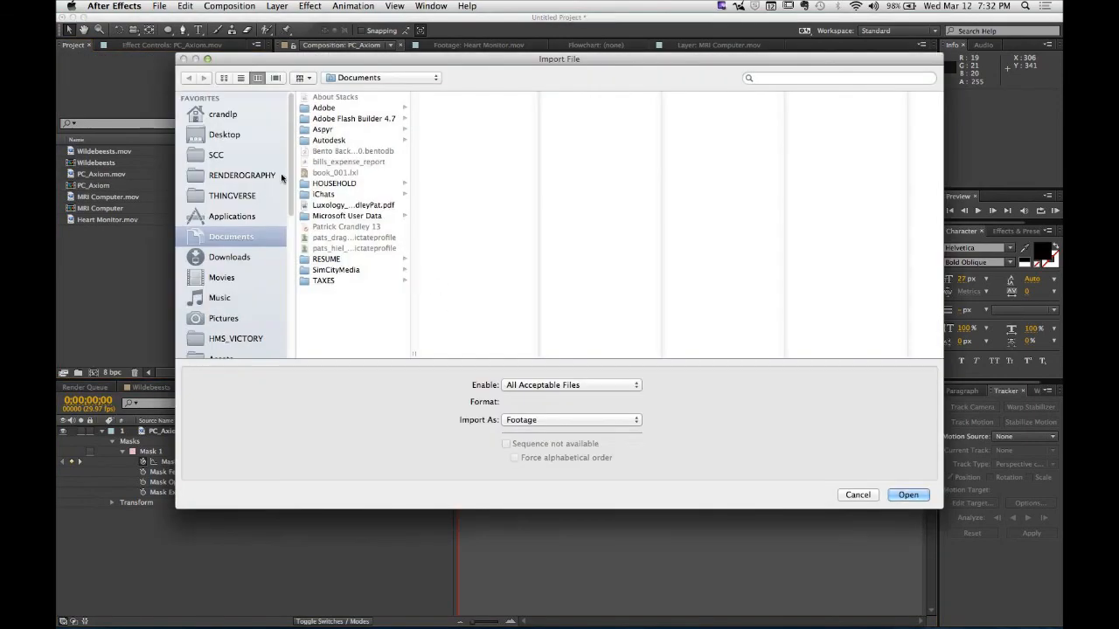
{"action": "left_click", "coordinate": [218, 155]}
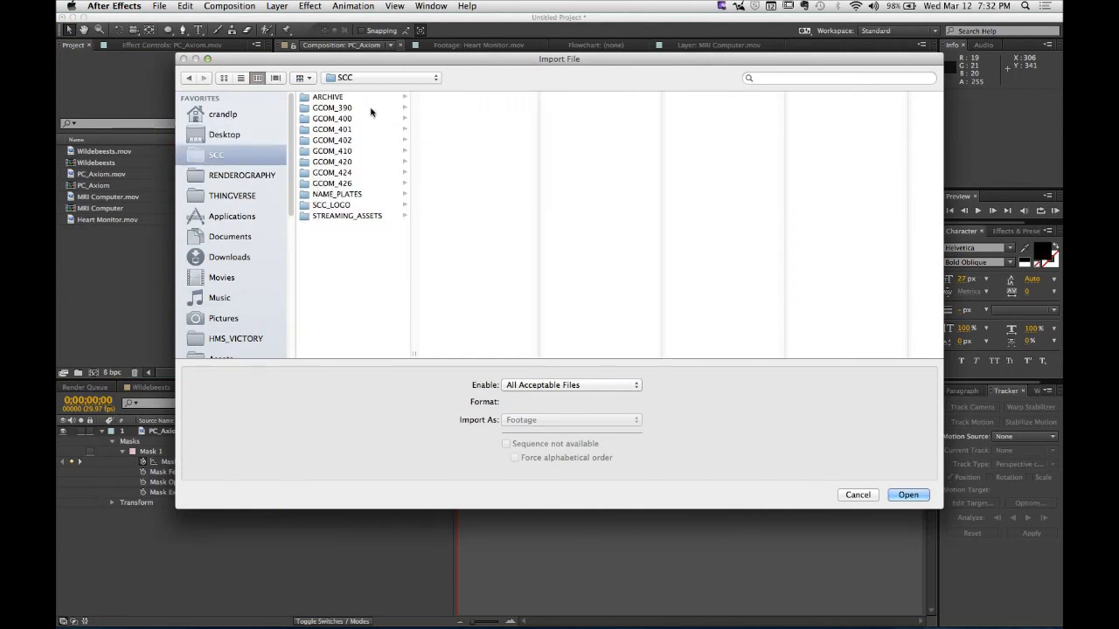
{"action": "left_click", "coordinate": [370, 109]}
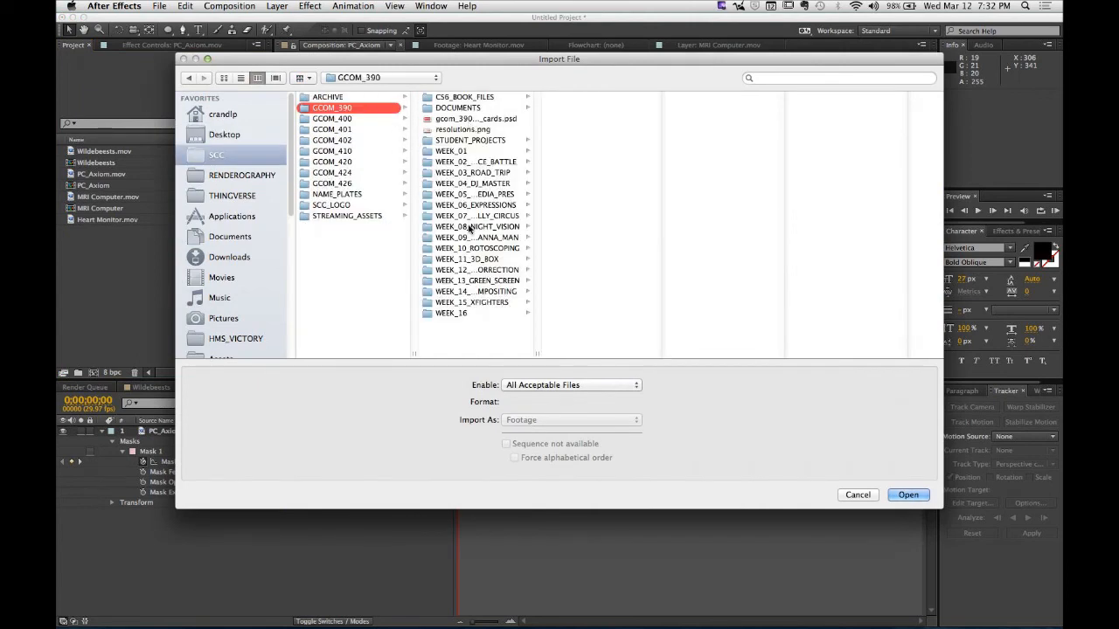
{"action": "left_click", "coordinate": [469, 227]}
{"action": "left_click", "coordinate": [616, 131]}
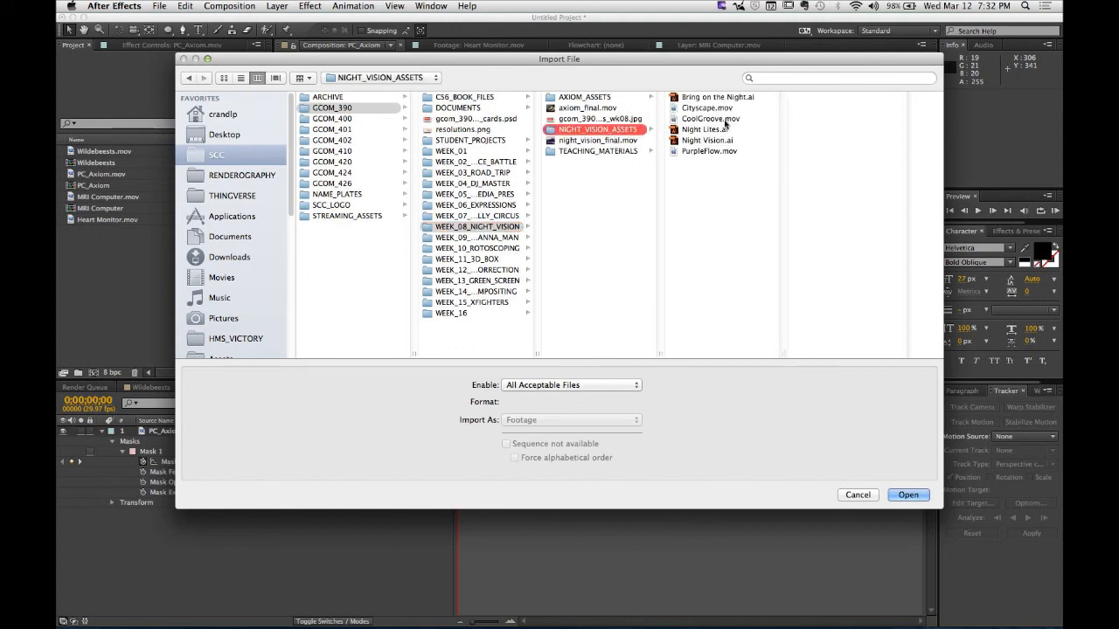
{"action": "left_click", "coordinate": [725, 122]}
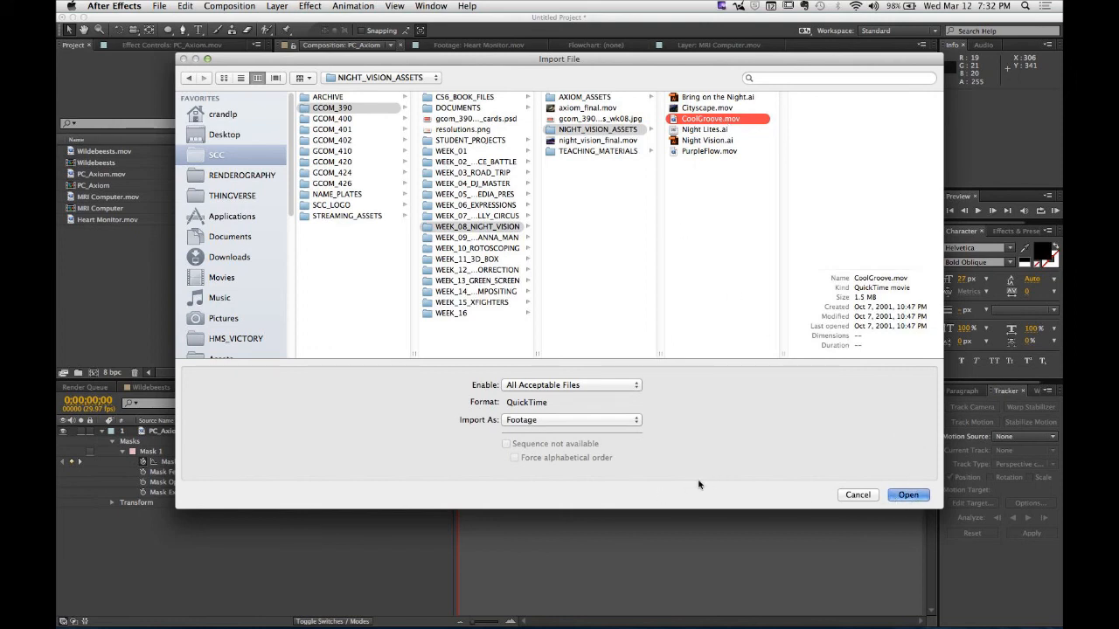
{"action": "key", "text": "Return"}
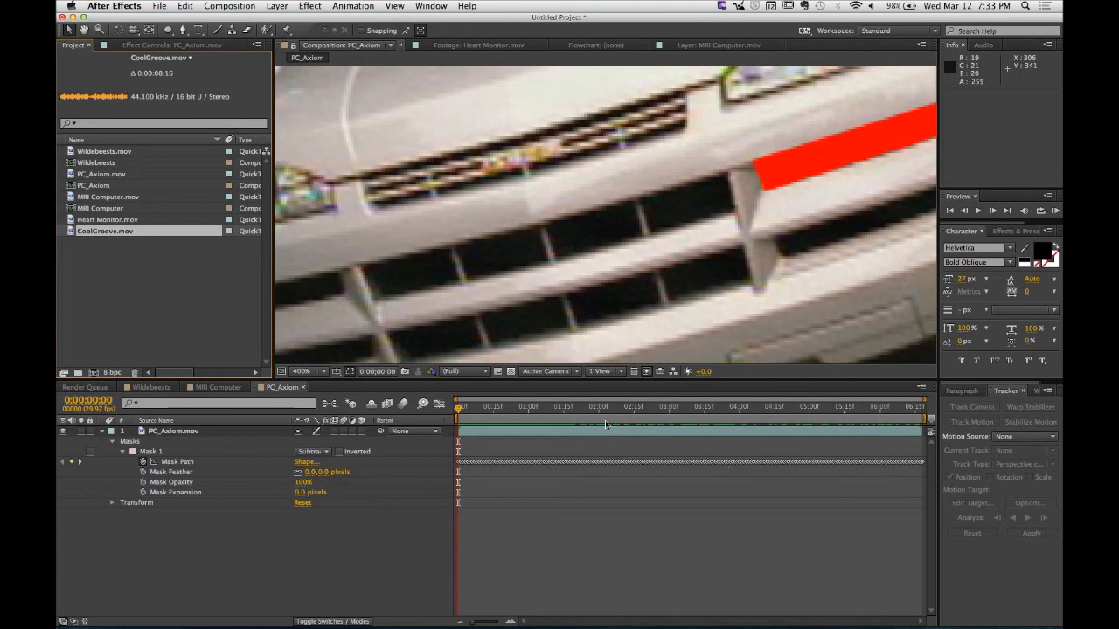
{"action": "left_click", "coordinate": [569, 409]}
{"action": "left_click_drag", "start_coordinate": [570, 409], "coordinate": [458, 411]}
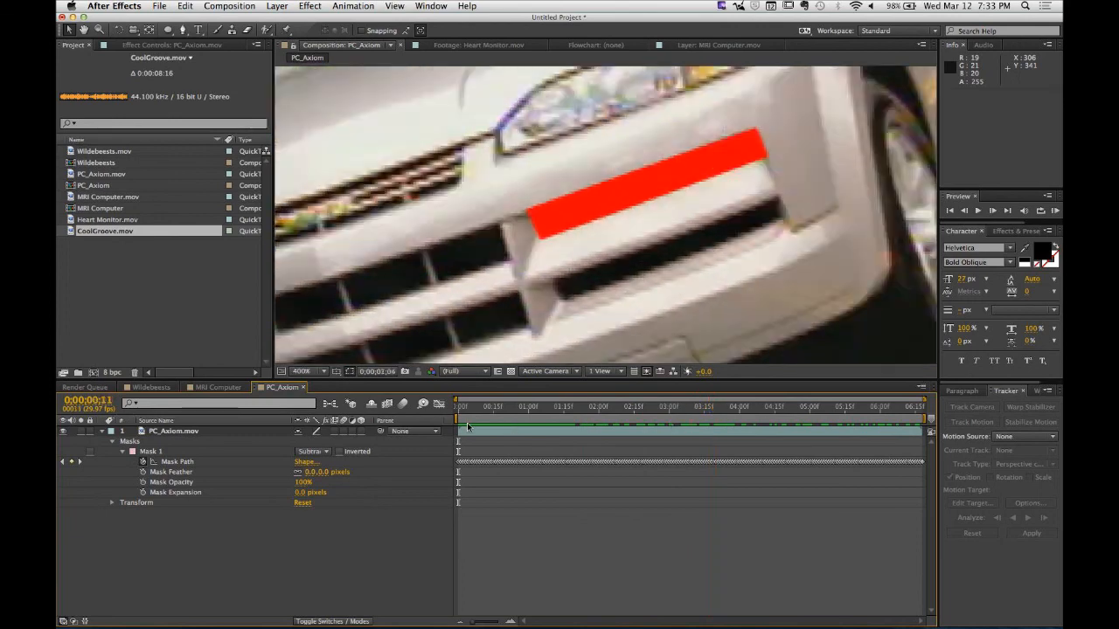
- Create a new NTSC D1 composition with a black background, keeping the default name Comp 1
{"action": "left_click", "coordinate": [152, 299]}
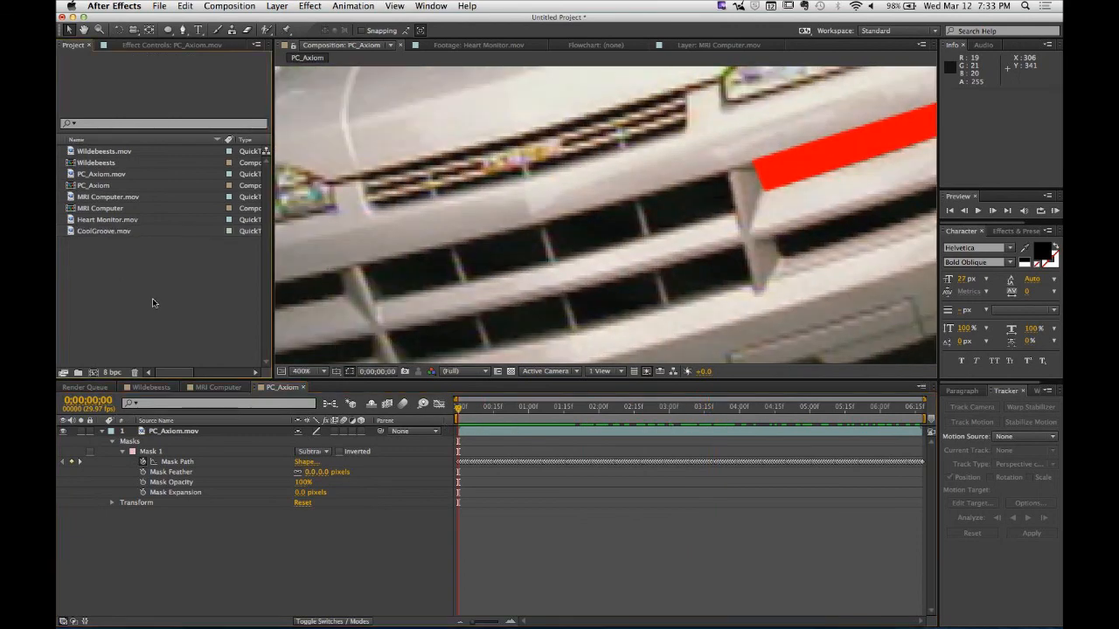
{"action": "left_click", "coordinate": [229, 6]}
{"action": "left_click", "coordinate": [219, 26]}
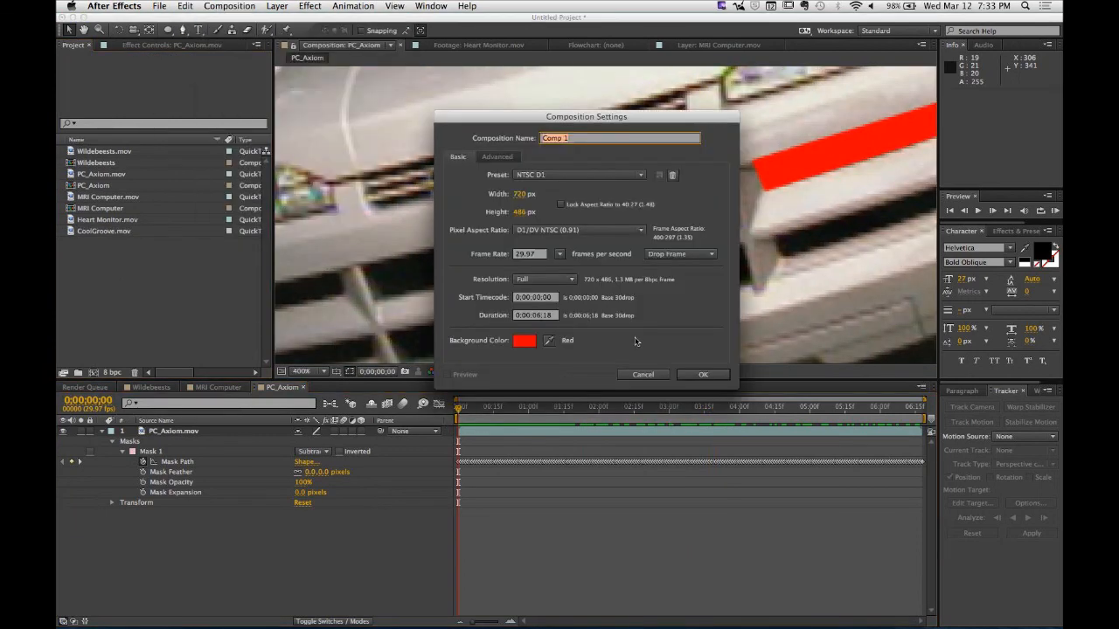
{"action": "left_click", "coordinate": [525, 340]}
{"action": "left_click_drag", "start_coordinate": [372, 442], "coordinate": [418, 528]}
{"action": "left_click", "coordinate": [508, 375]}
{"action": "left_click", "coordinate": [705, 374]}
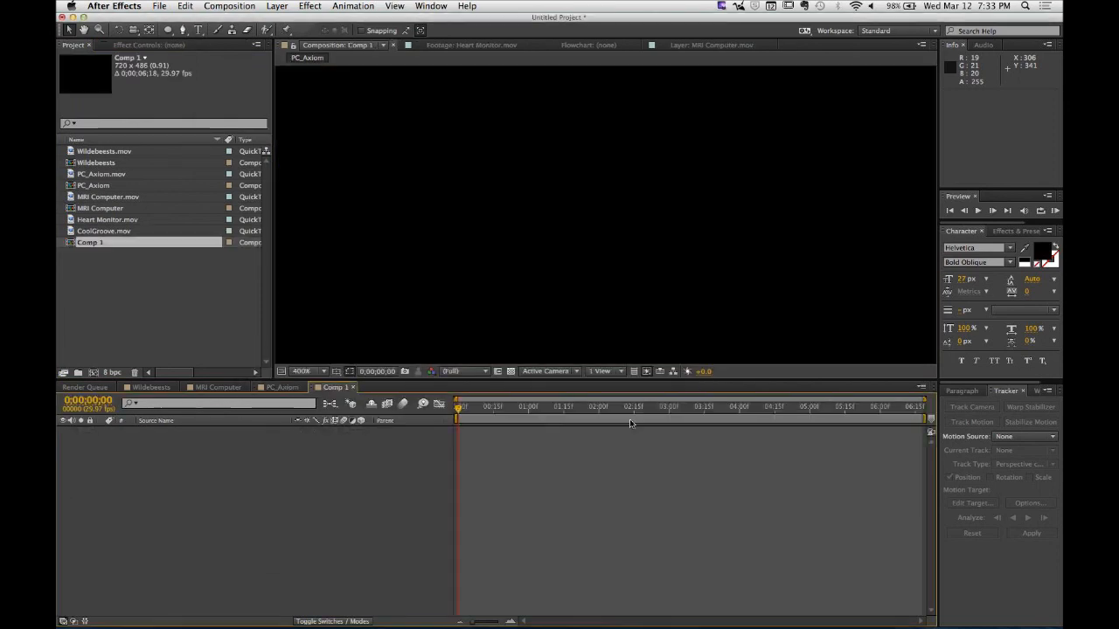
- Add CoolGroove.mov as a layer in the Comp 1 timeline
{"action": "left_click_drag", "start_coordinate": [458, 409], "coordinate": [425, 428]}
{"action": "left_click", "coordinate": [98, 253]}
{"action": "left_click_drag", "start_coordinate": [98, 236], "coordinate": [236, 499]}
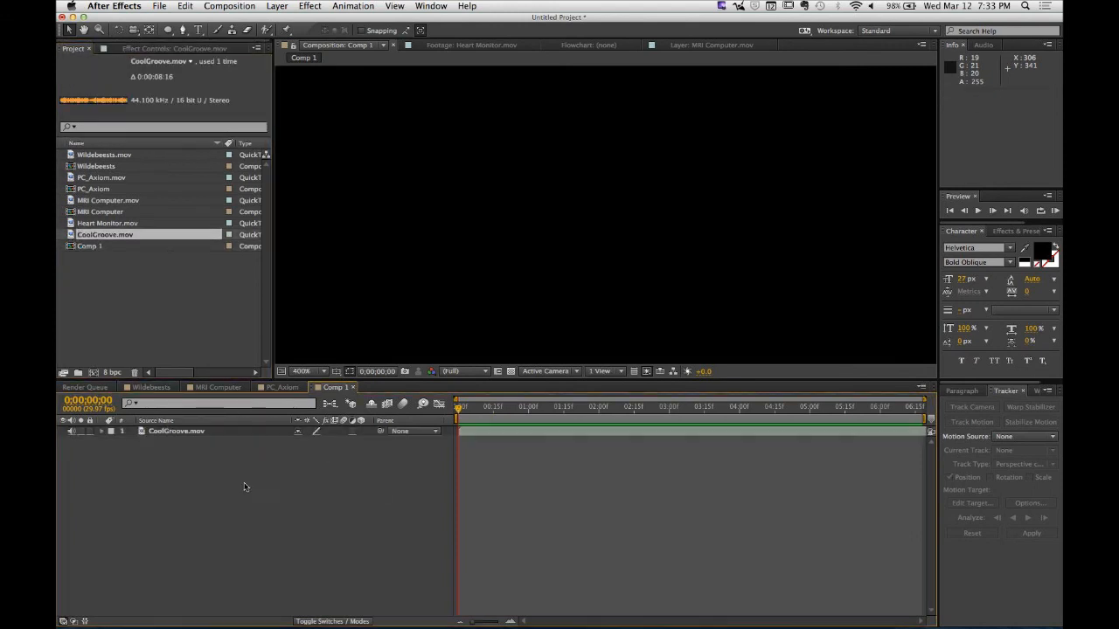
- Expand the CoolGroove.mov layer's audio properties to show its waveform
{"action": "left_click", "coordinate": [465, 419]}
{"action": "left_click_drag", "start_coordinate": [465, 419], "coordinate": [449, 425]}
{"action": "left_click", "coordinate": [334, 476]}
{"action": "left_click", "coordinate": [102, 432]}
{"action": "left_click", "coordinate": [112, 441]}
{"action": "left_click", "coordinate": [122, 462]}
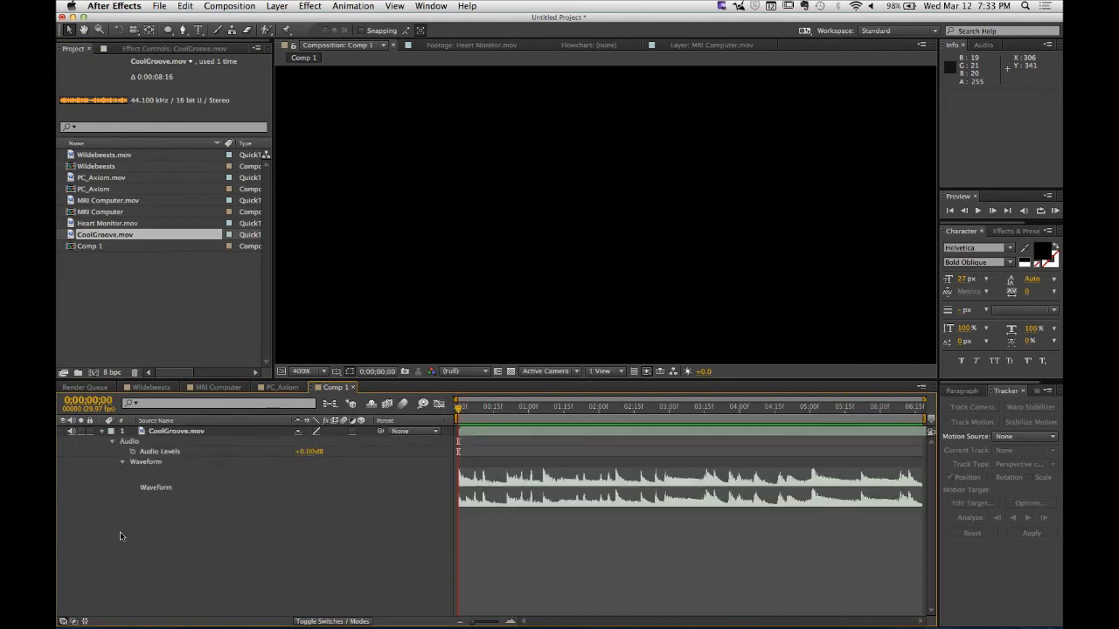
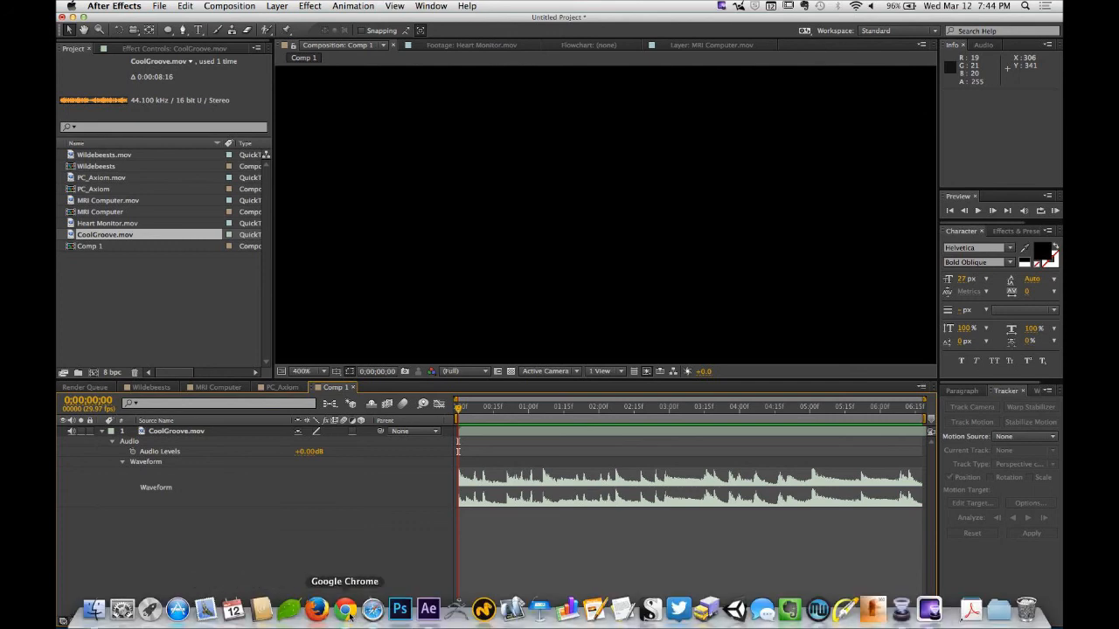
- Switch to Google Chrome and view the Effects and Tracking class page on Renderography
{"action": "left_click", "coordinate": [346, 612]}
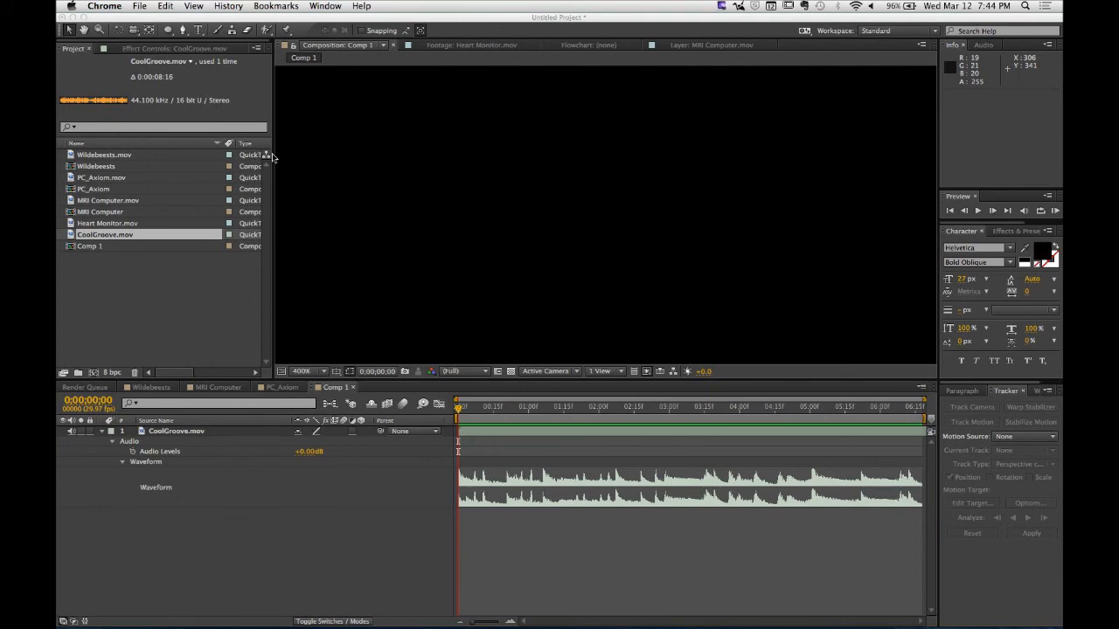
{"action": "scroll", "coordinate": [281, 411], "scroll_direction": "down", "scroll_amount": 1}
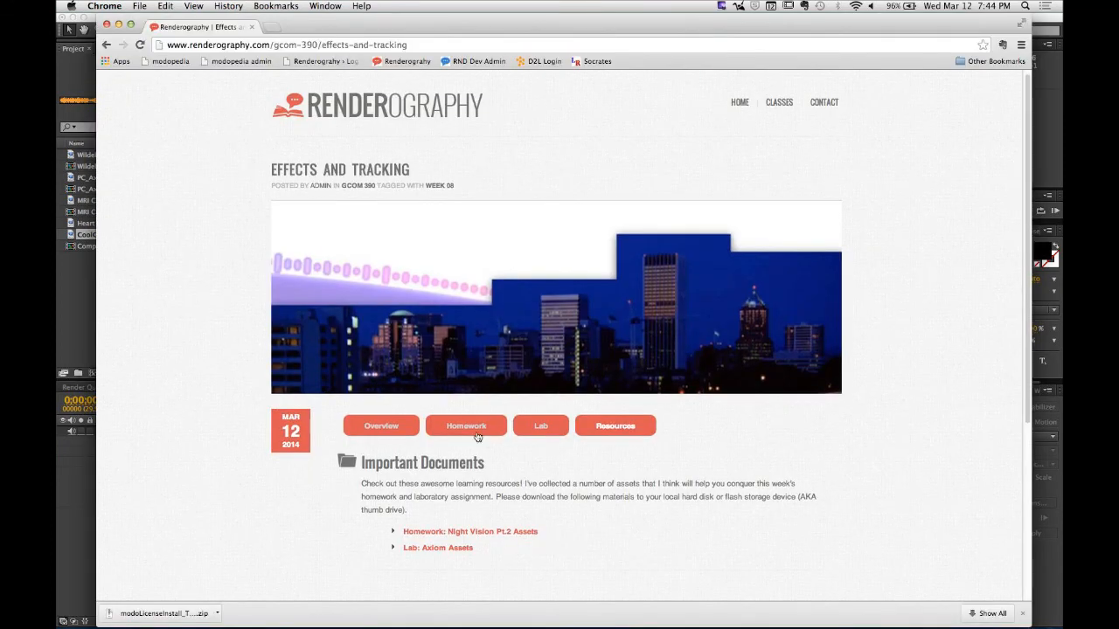
- Open the homework section of the class page and play the Night Vision example video
{"action": "left_click", "coordinate": [454, 432]}
{"action": "scroll", "coordinate": [223, 398], "scroll_direction": "down", "scroll_amount": 10}
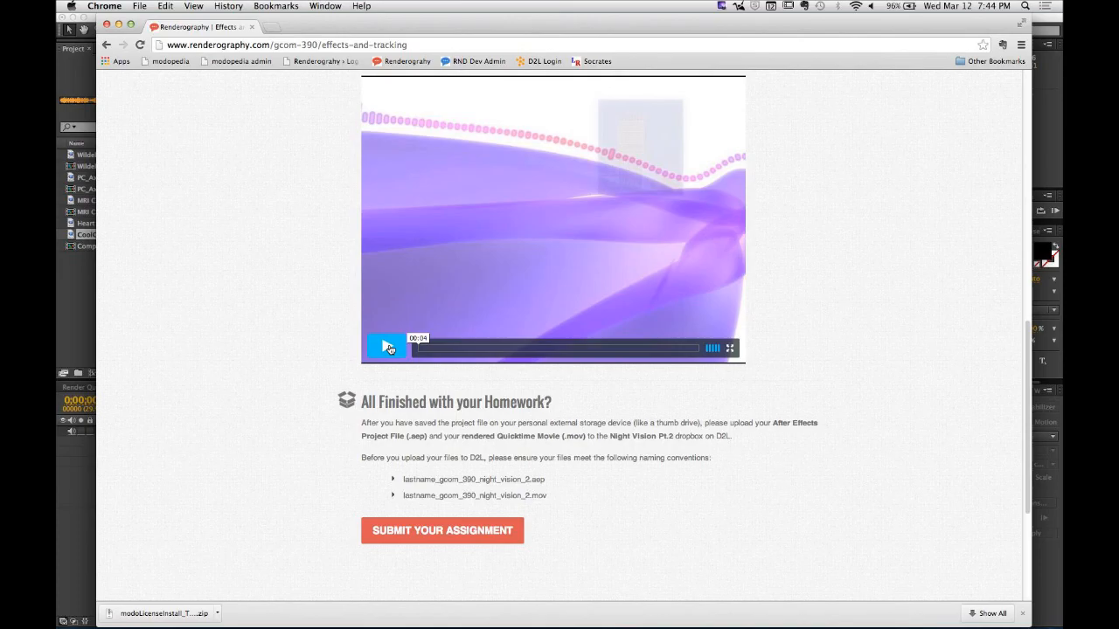
{"action": "left_click", "coordinate": [390, 349]}
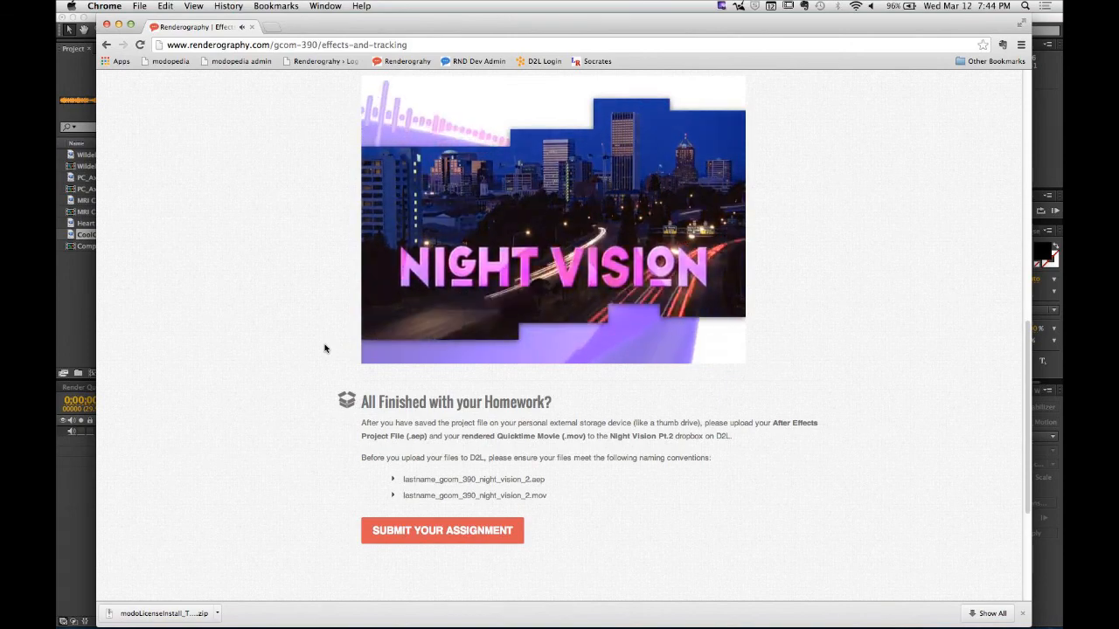
{"action": "left_click", "coordinate": [371, 351]}
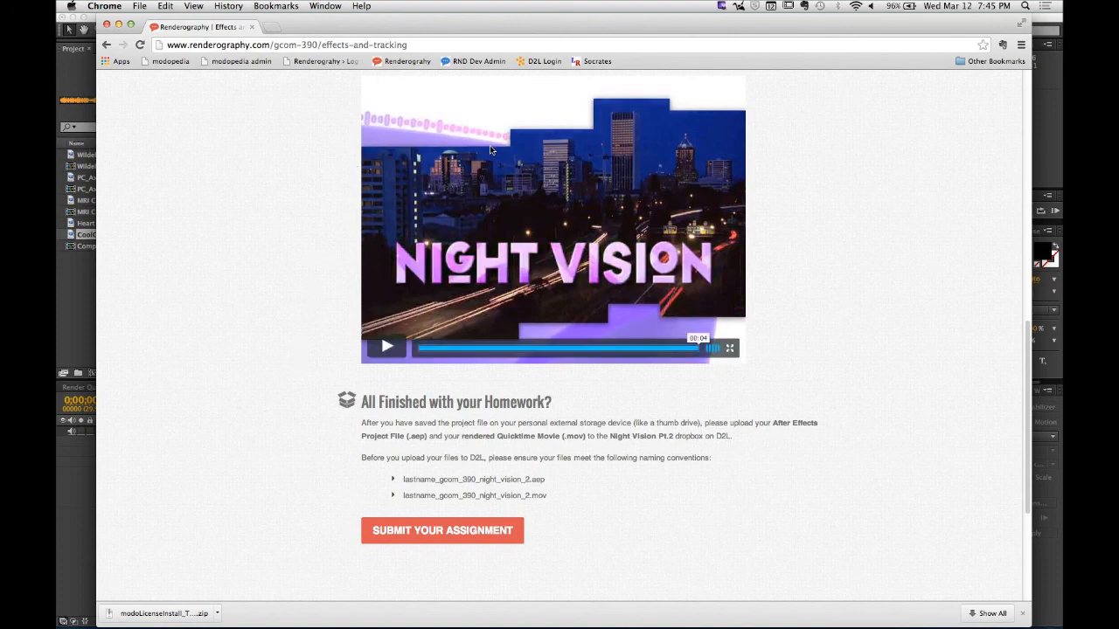
- Raise the system volume and replay the Night Vision example video
{"action": "key", "text": "XF86AudioRaiseVolume"}
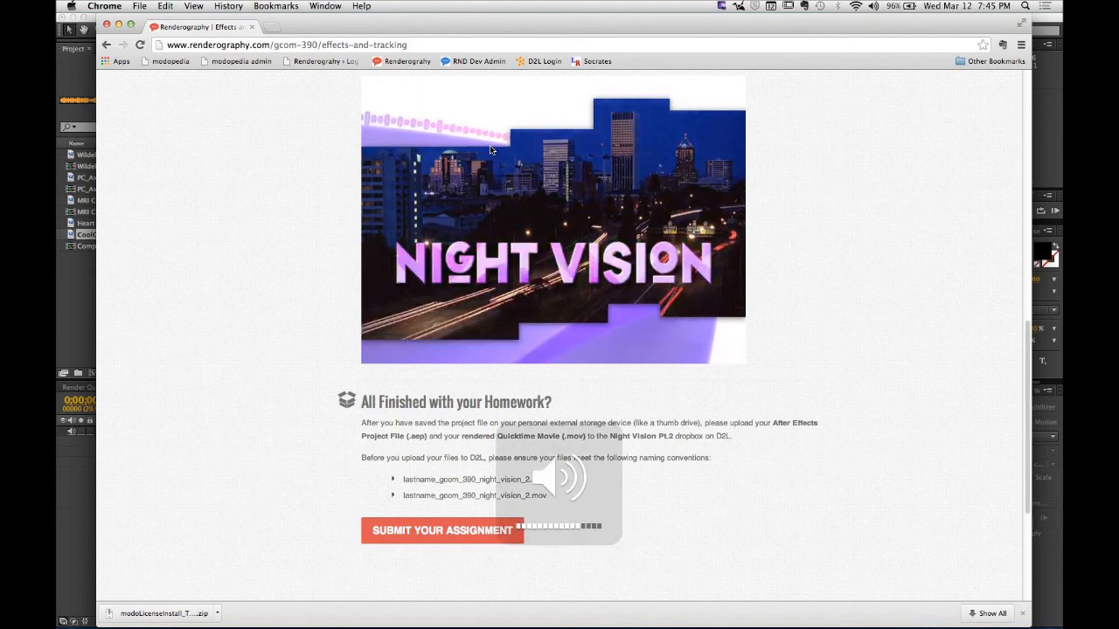
{"action": "key", "text": "XF86AudioRaiseVolume"}
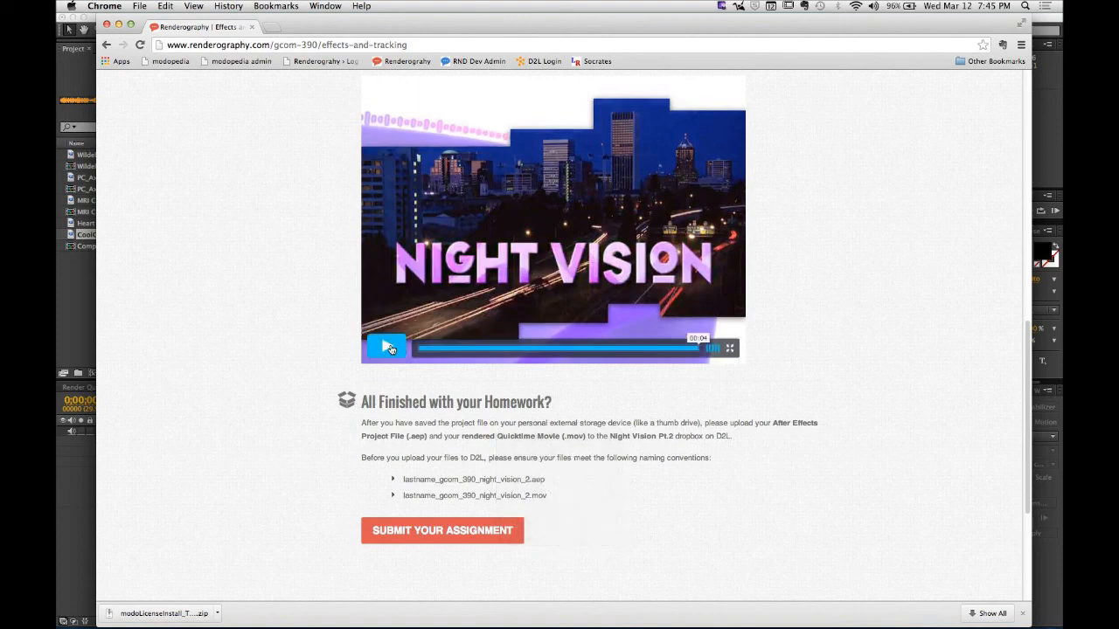
{"action": "left_click", "coordinate": [387, 347]}
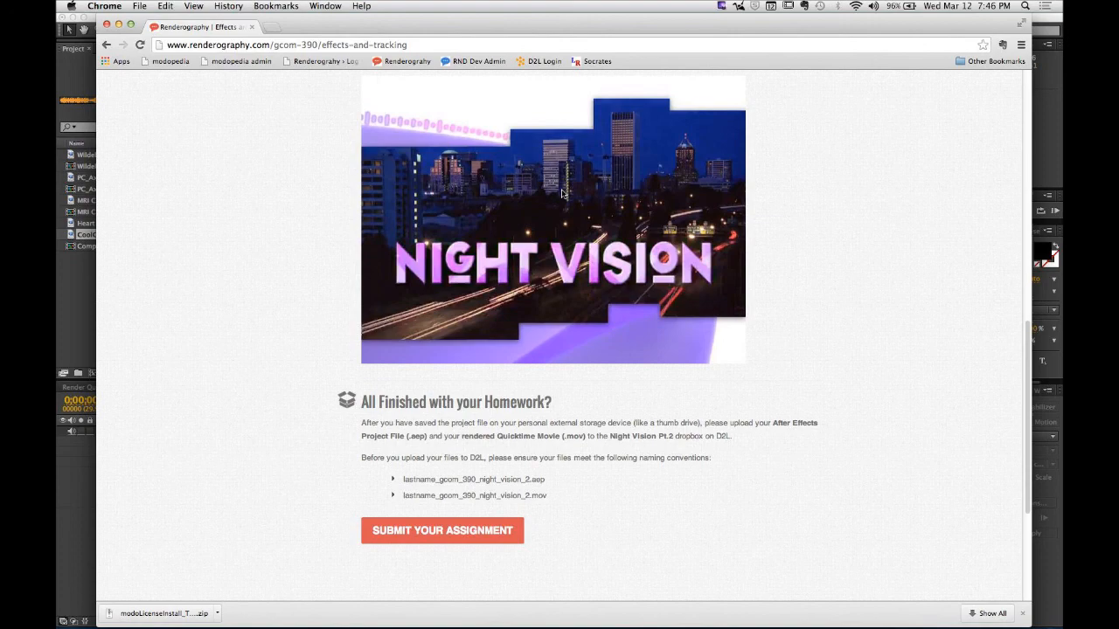
- Switch to After Effects and add a comp-size red solid above CoolGroove.mov in Comp 1
{"action": "key", "text": "super+Tab"}
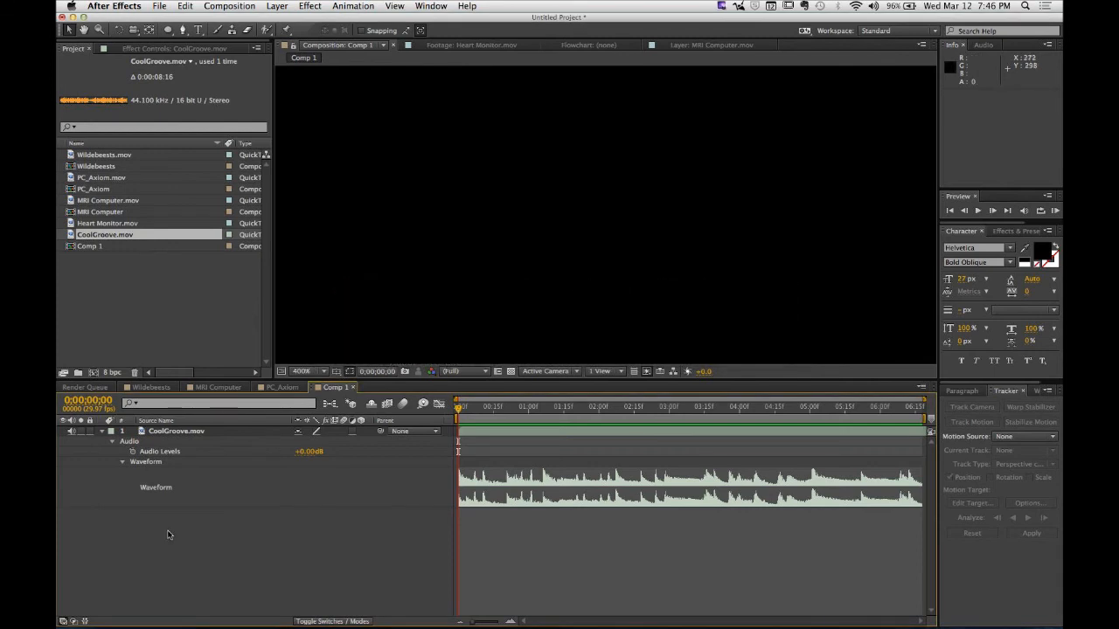
{"action": "left_click", "coordinate": [161, 434]}
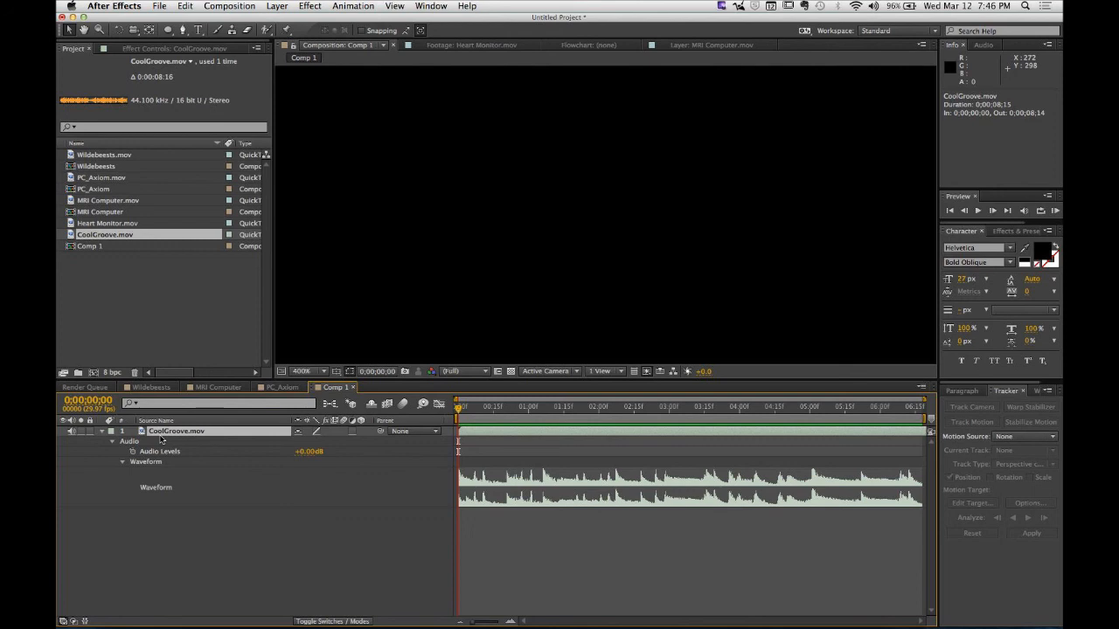
{"action": "left_click", "coordinate": [144, 533]}
{"action": "left_click", "coordinate": [269, 6]}
{"action": "mouse_move", "coordinate": [305, 20]}
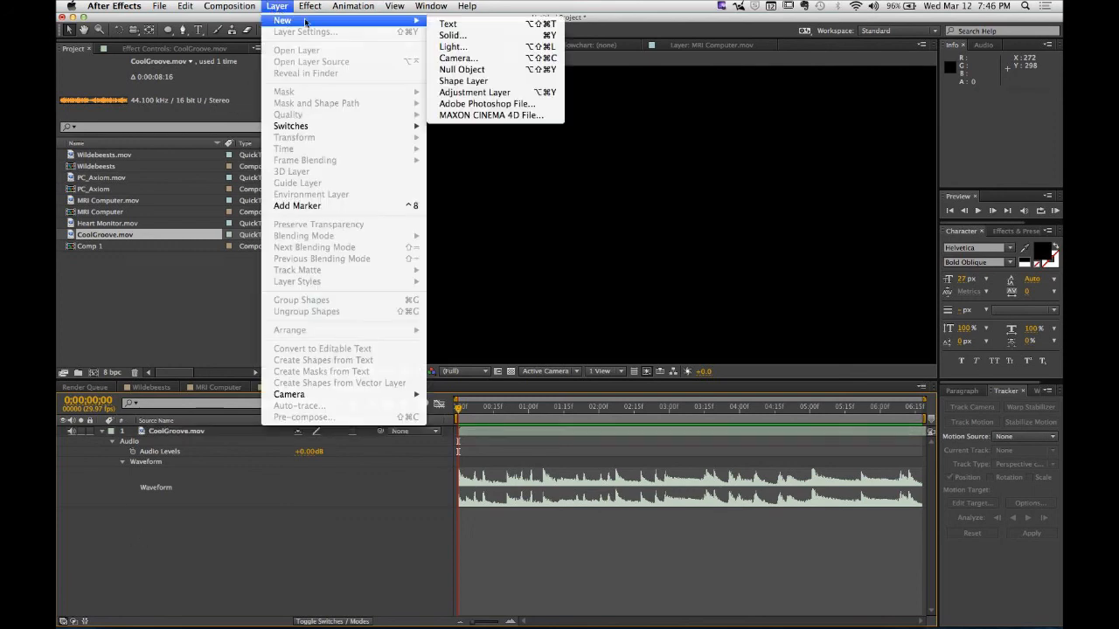
{"action": "left_click", "coordinate": [452, 35]}
{"action": "left_click_drag", "start_coordinate": [408, 177], "coordinate": [480, 140]}
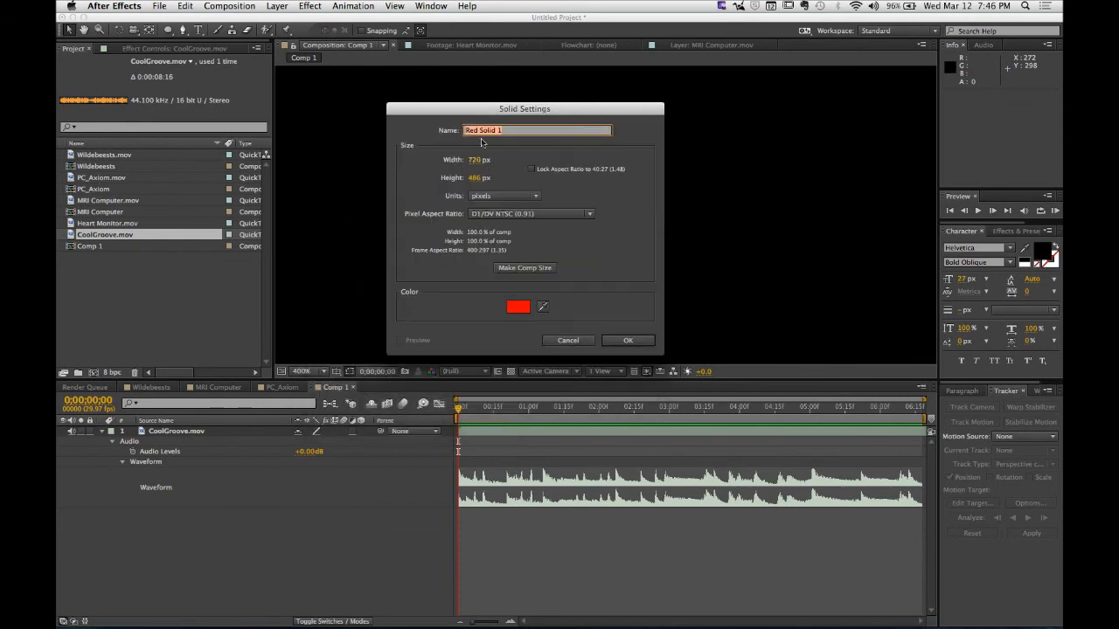
{"action": "left_click", "coordinate": [527, 273]}
{"action": "left_click", "coordinate": [627, 345]}
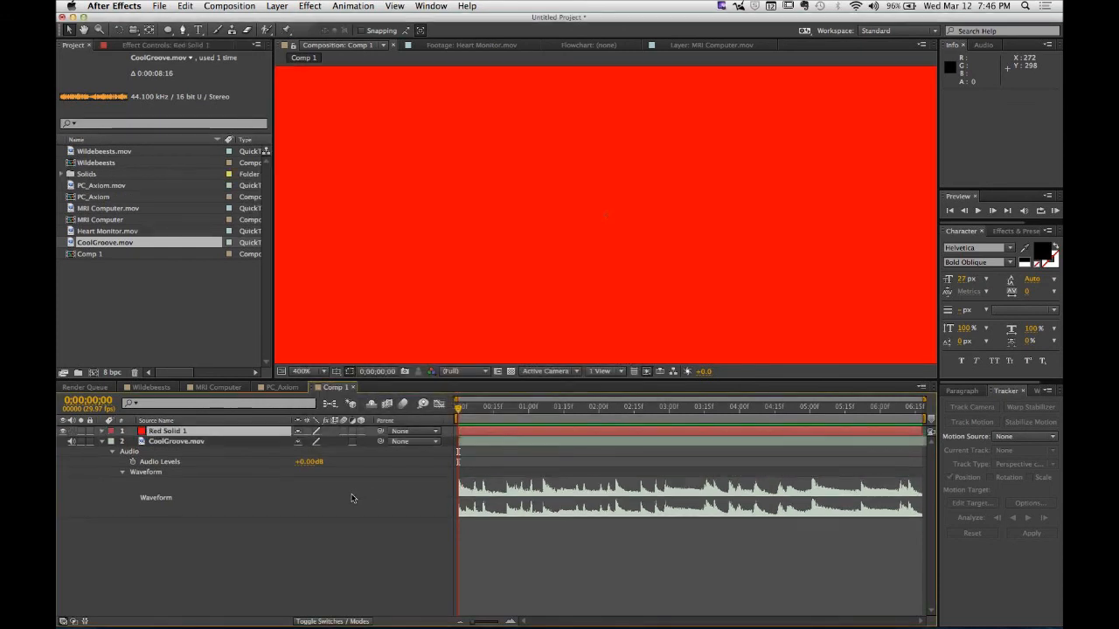
- Apply the Audio Spectrum effect to the Red Solid 1 layer
{"action": "left_click", "coordinate": [353, 497]}
{"action": "left_click", "coordinate": [229, 435]}
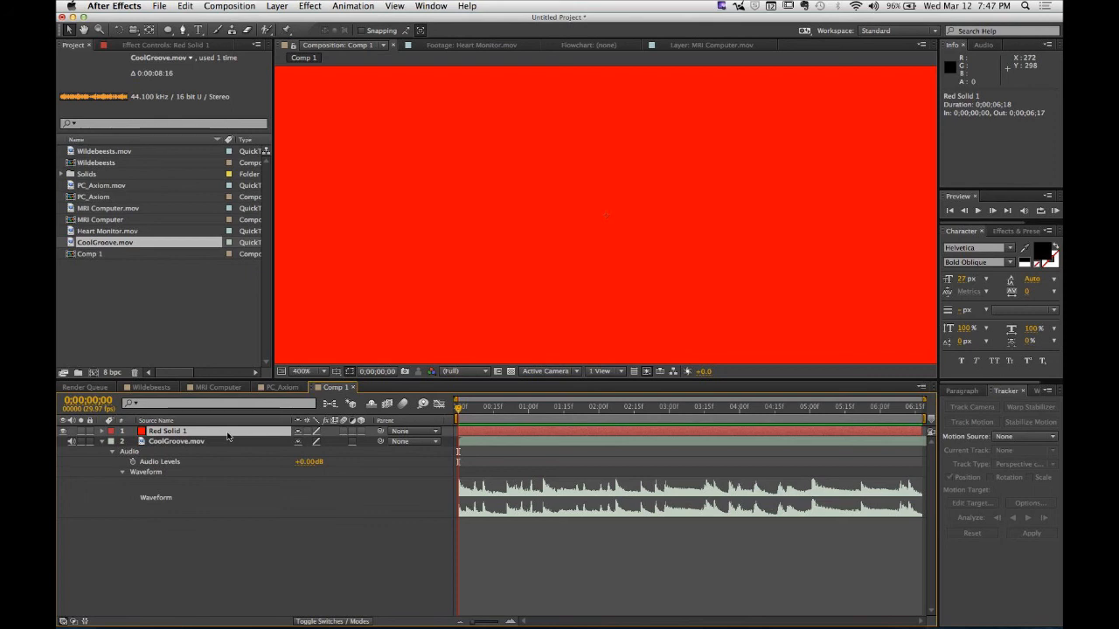
{"action": "left_click", "coordinate": [311, 7]}
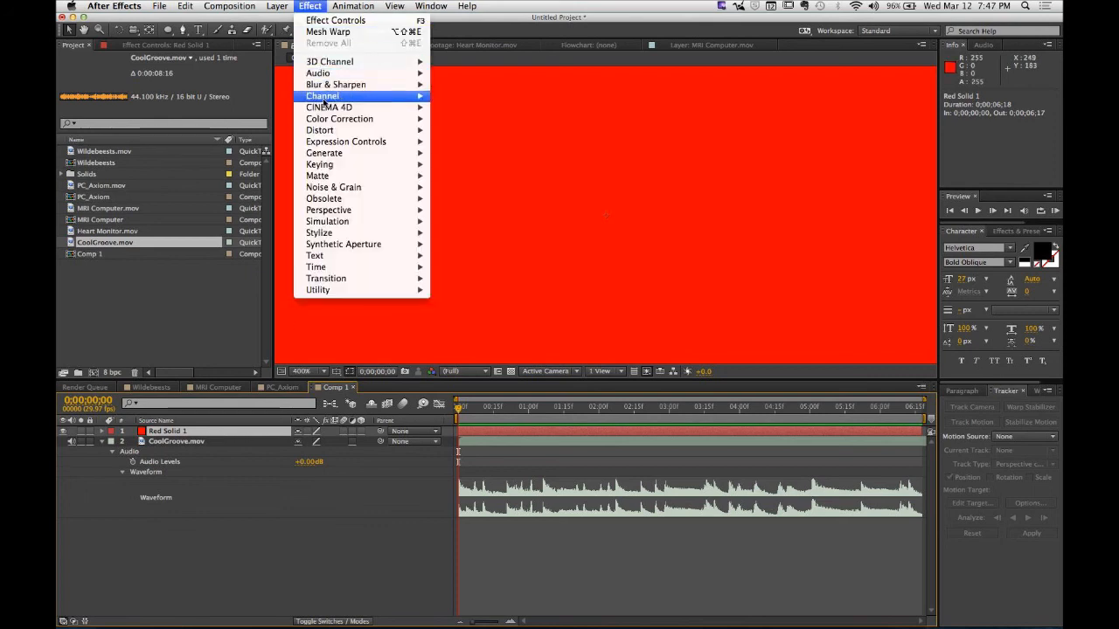
{"action": "mouse_move", "coordinate": [328, 156]}
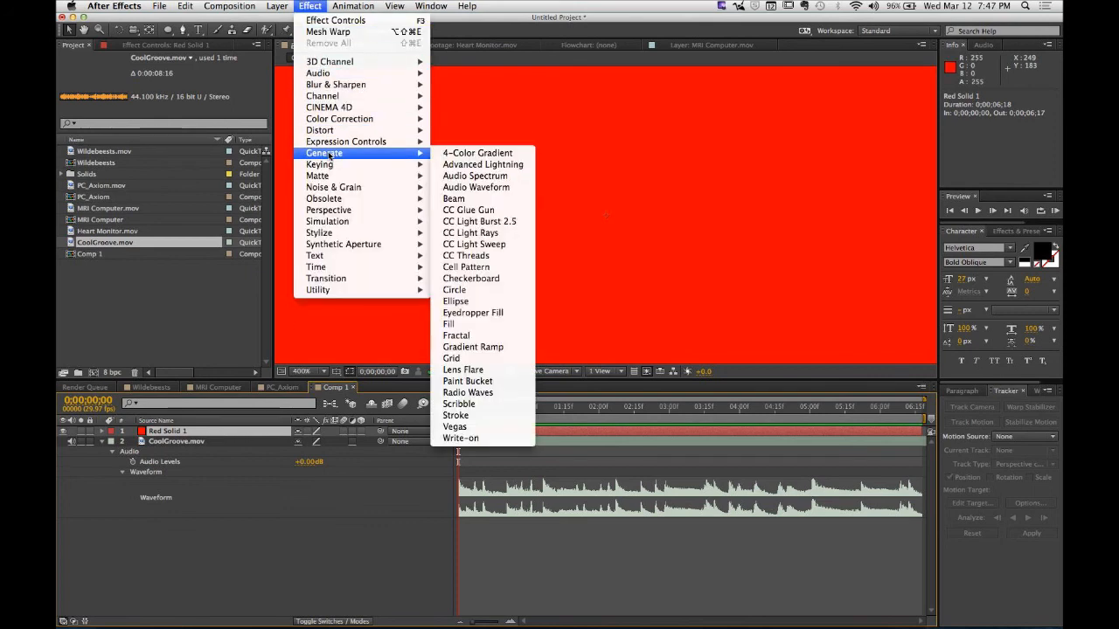
{"action": "left_click", "coordinate": [486, 179]}
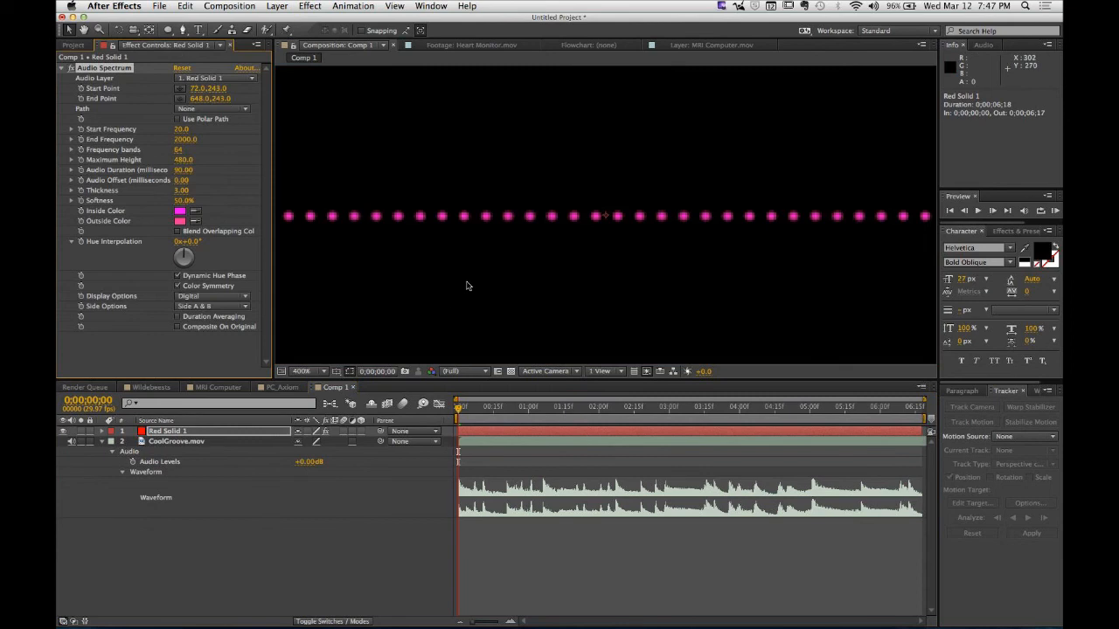
- Preview the solid's Audio Spectrum with the whole frame in view and return to the start of Comp 1
{"action": "scroll", "coordinate": [473, 267], "scroll_direction": "down", "scroll_amount": 2}
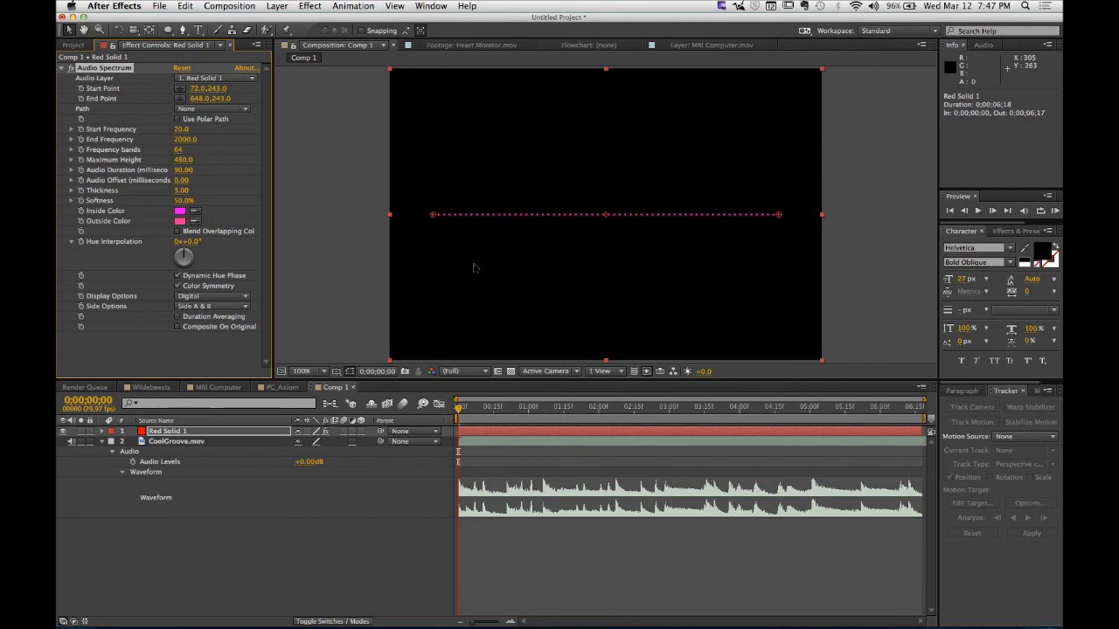
{"action": "key", "text": "space"}
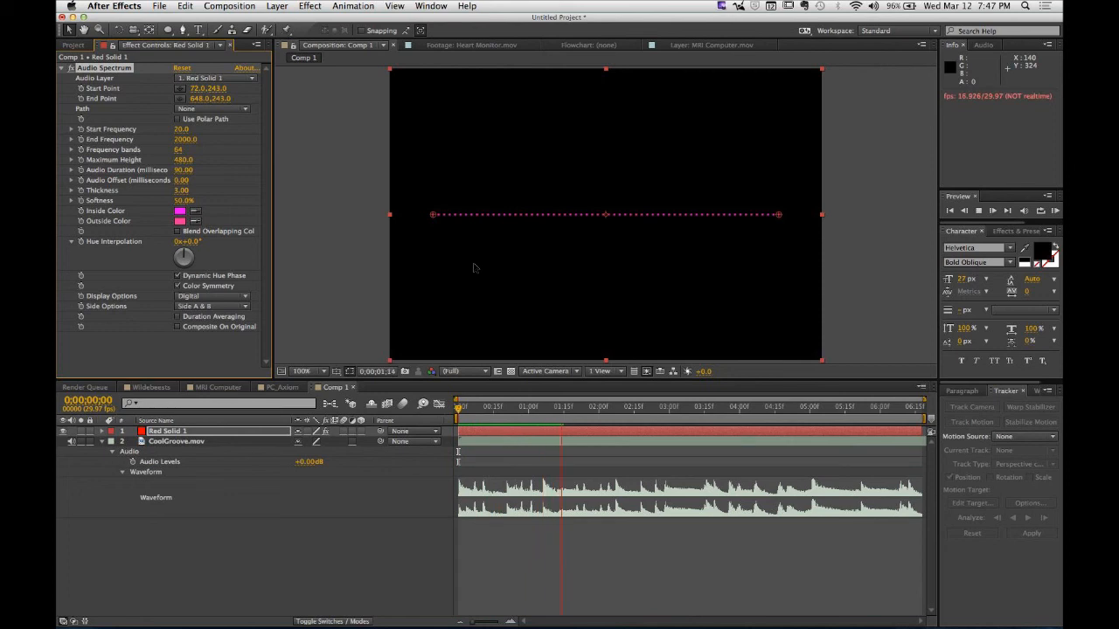
{"action": "key", "text": "space"}
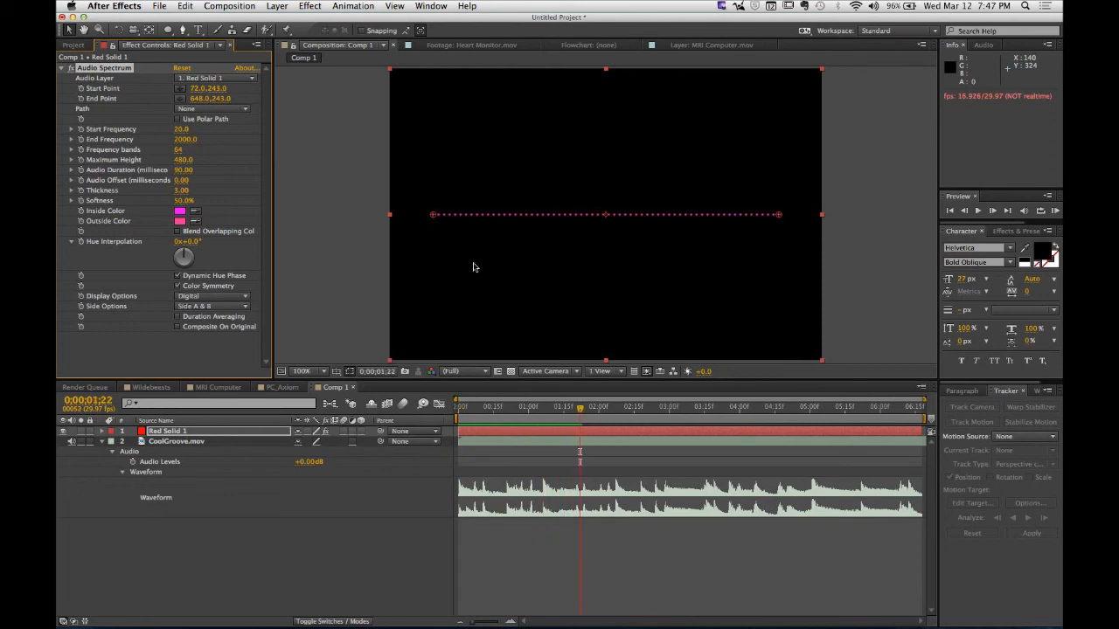
{"action": "left_click_drag", "start_coordinate": [579, 409], "coordinate": [422, 417]}
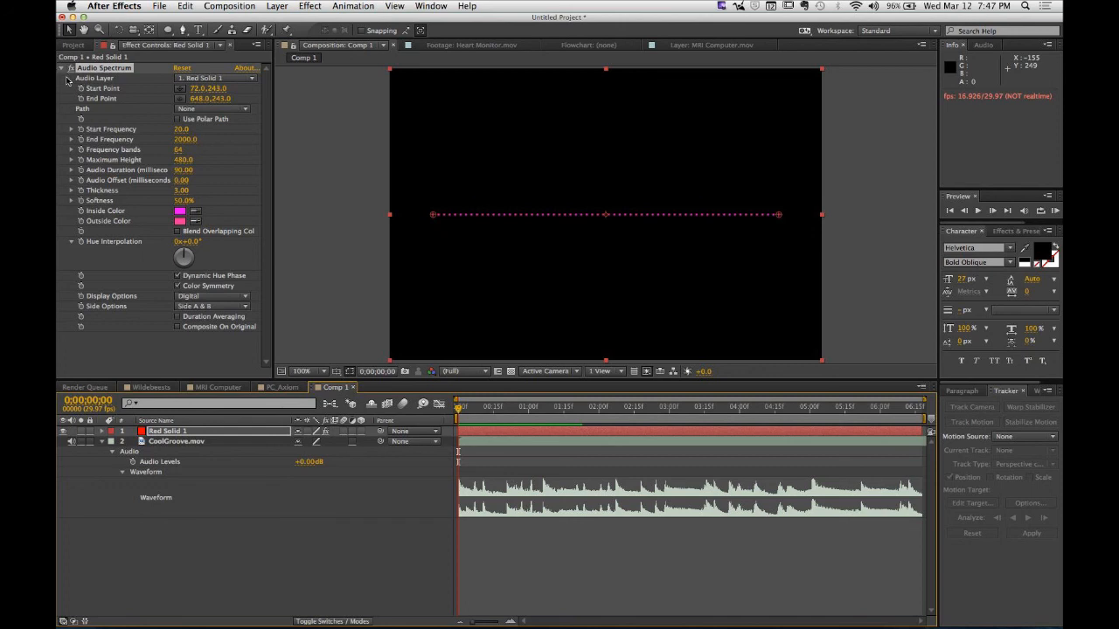
- Set the Audio Spectrum's audio layer to CoolGroove.mov and scrub the timeline to 0;00;02;01
{"action": "left_click", "coordinate": [97, 81]}
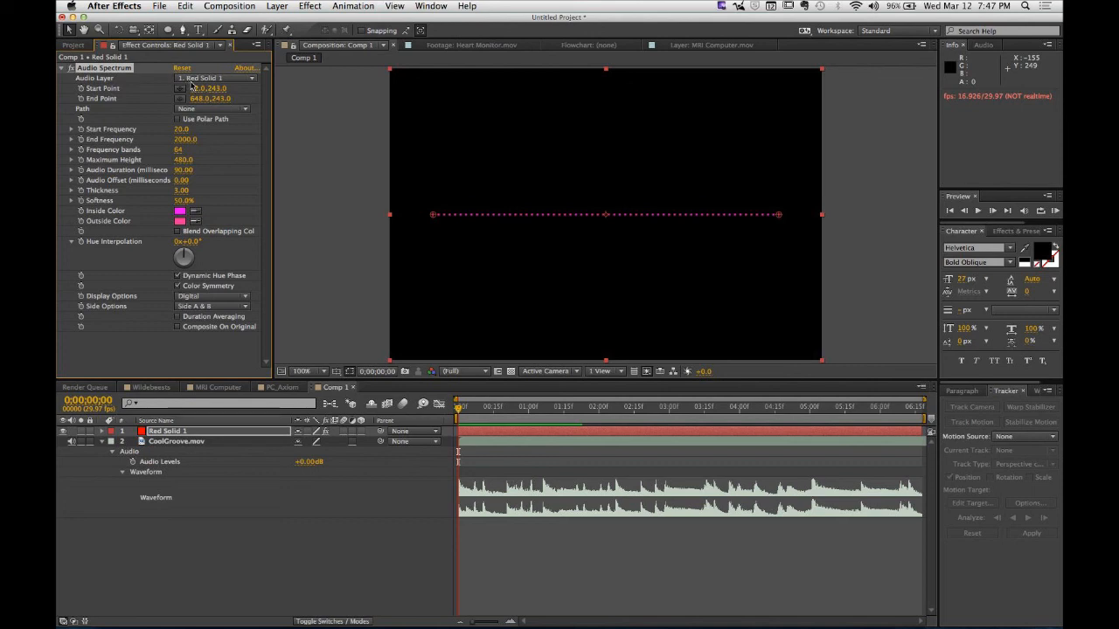
{"action": "left_click", "coordinate": [203, 79]}
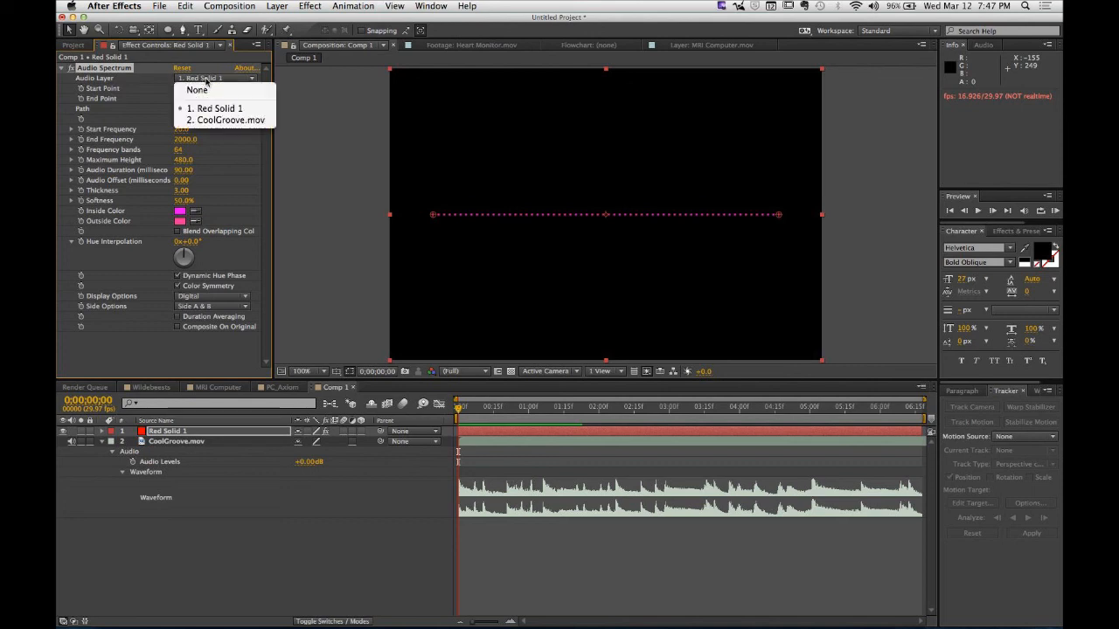
{"action": "left_click", "coordinate": [232, 121]}
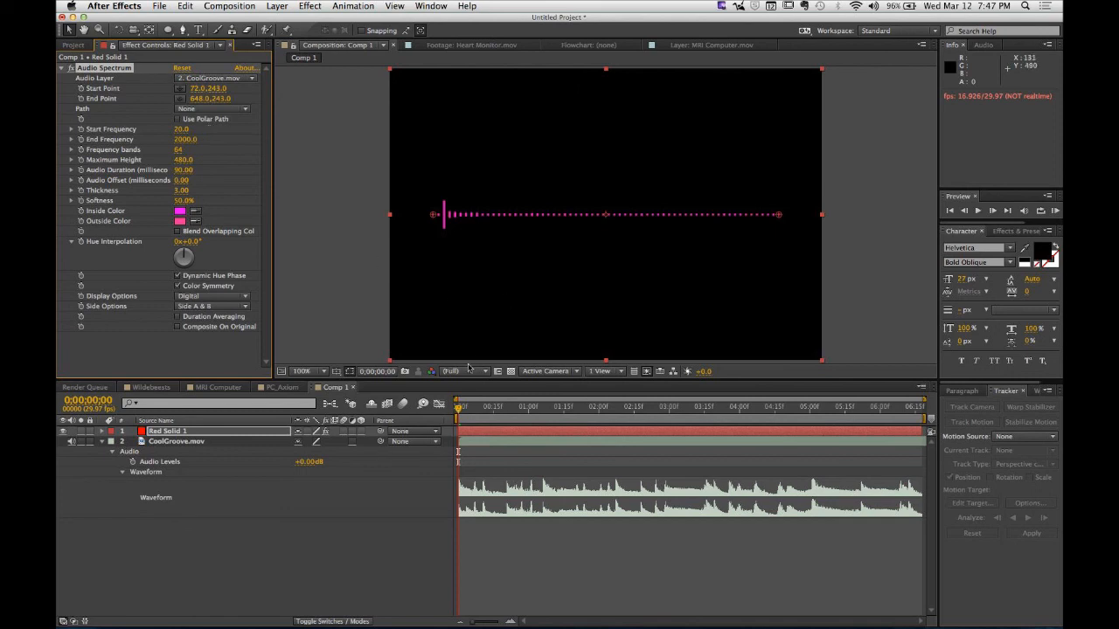
{"action": "left_click_drag", "start_coordinate": [460, 409], "coordinate": [601, 421]}
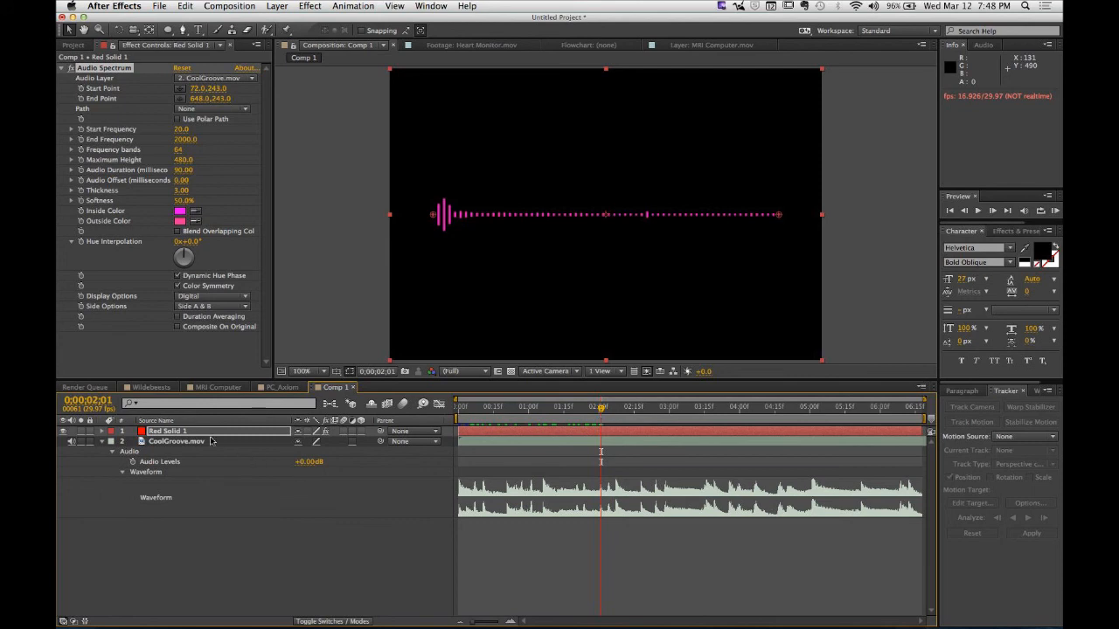
- Check the audio layer choice in Red Solid 1's Audio Spectrum and scrub the timeline to 0;00;04;29
{"action": "left_click", "coordinate": [155, 439]}
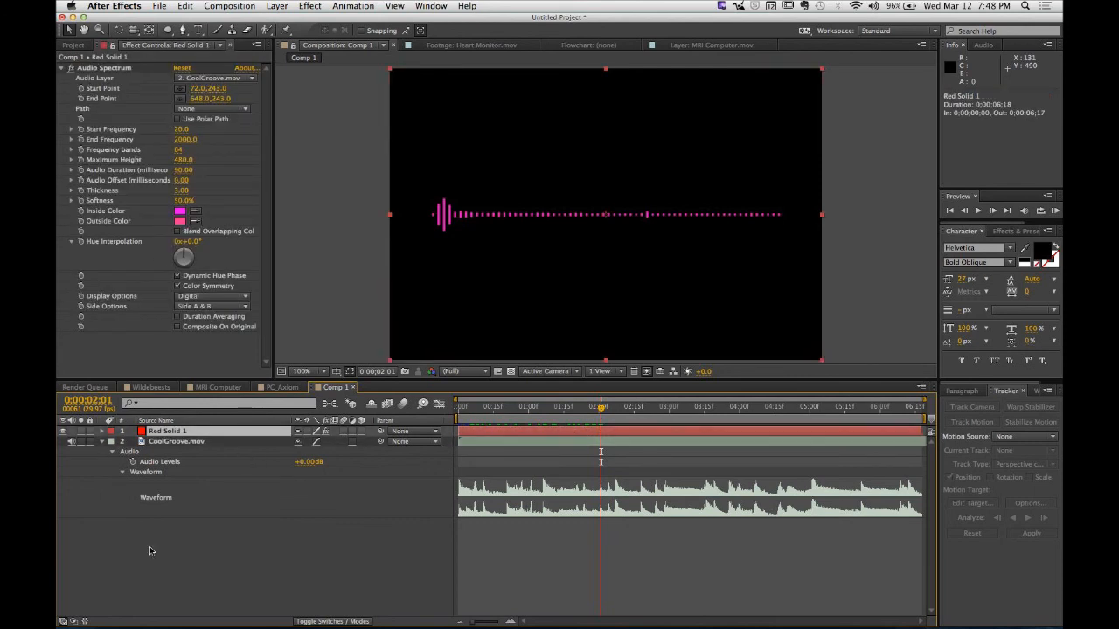
{"action": "left_click", "coordinate": [170, 443]}
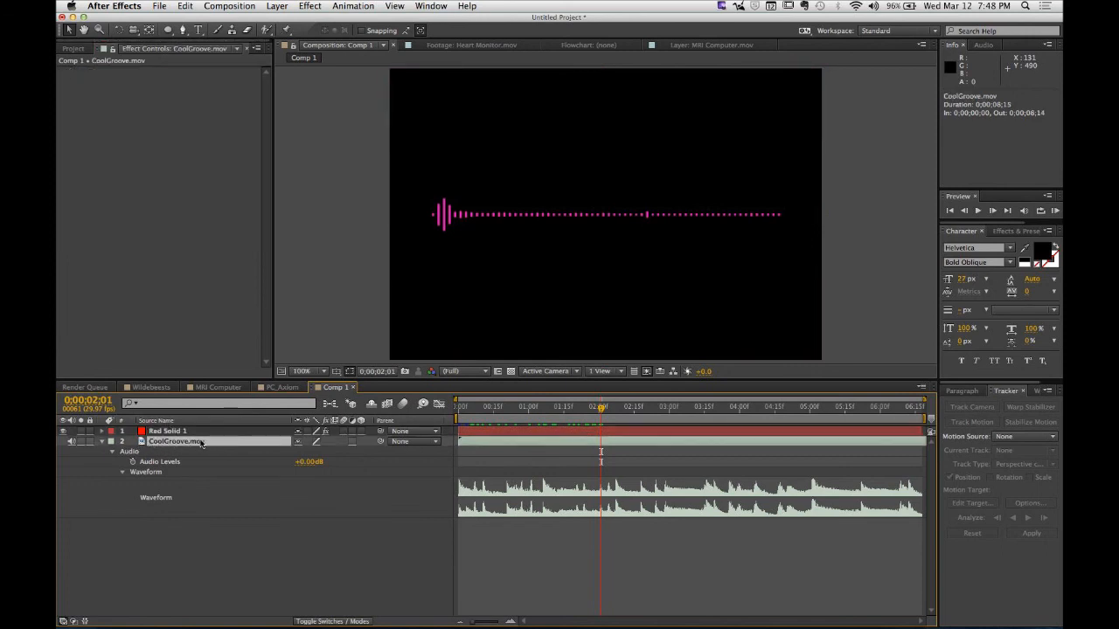
{"action": "left_click", "coordinate": [166, 431]}
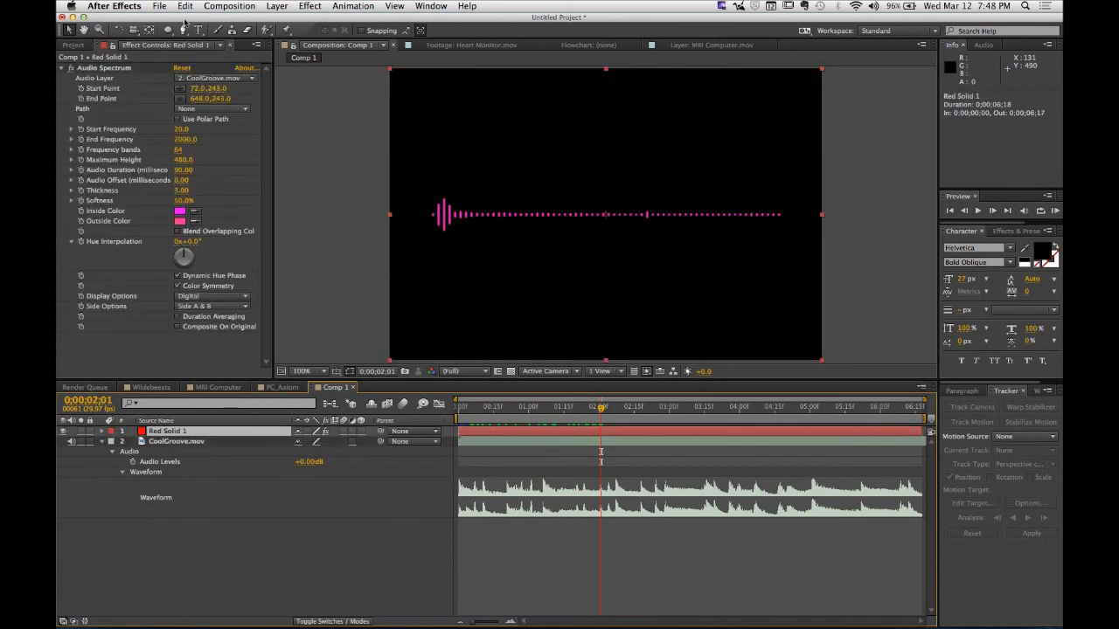
{"action": "left_click", "coordinate": [206, 80]}
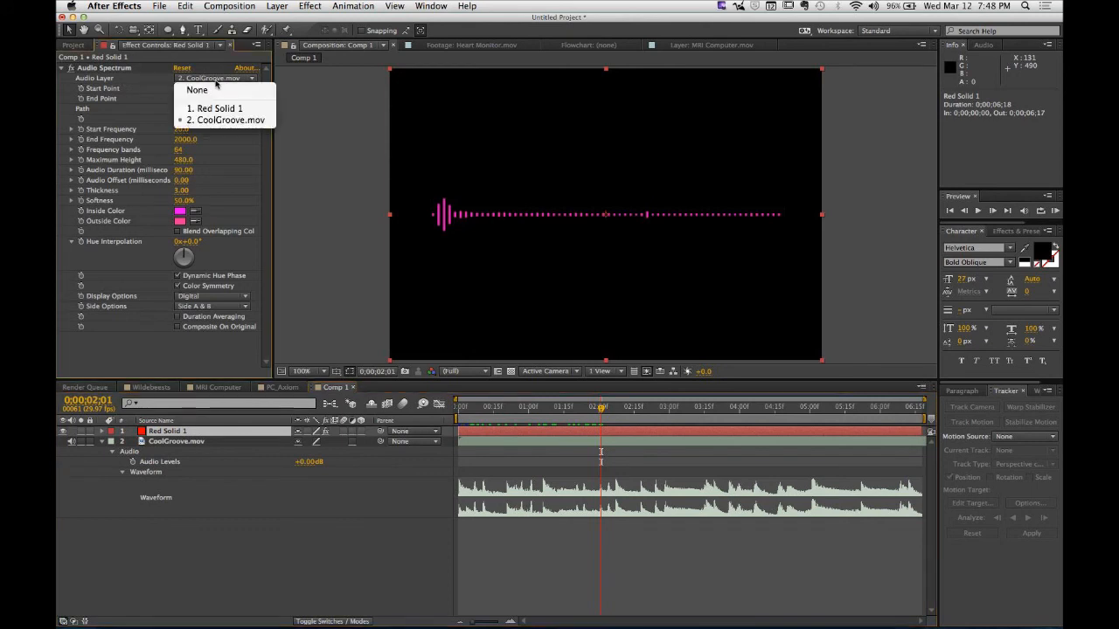
{"action": "left_click", "coordinate": [225, 124]}
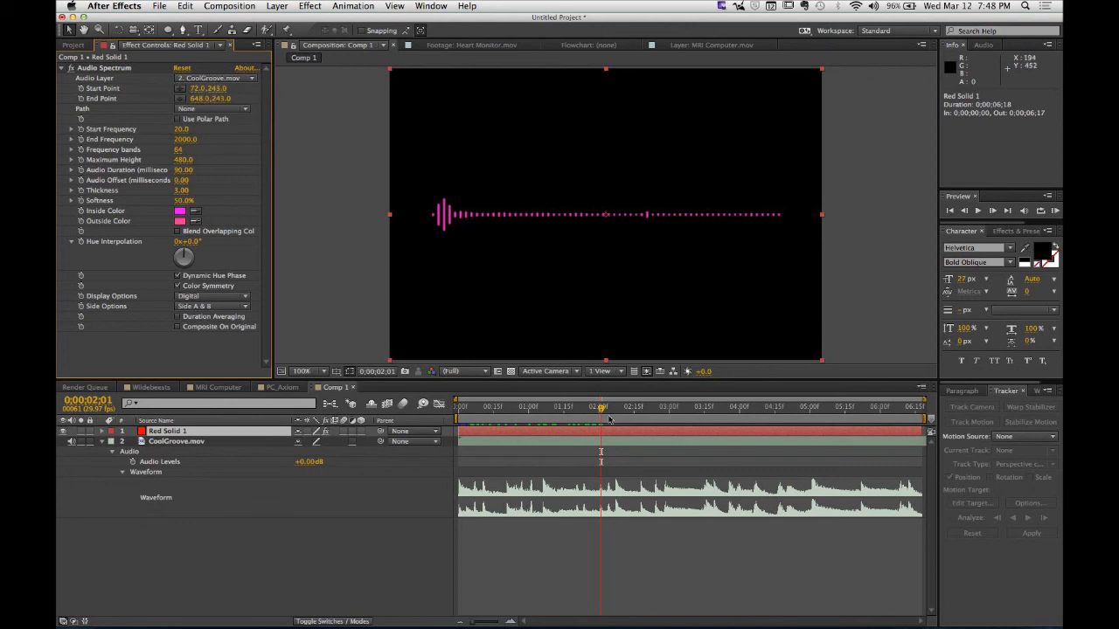
{"action": "left_click_drag", "start_coordinate": [600, 410], "coordinate": [783, 433]}
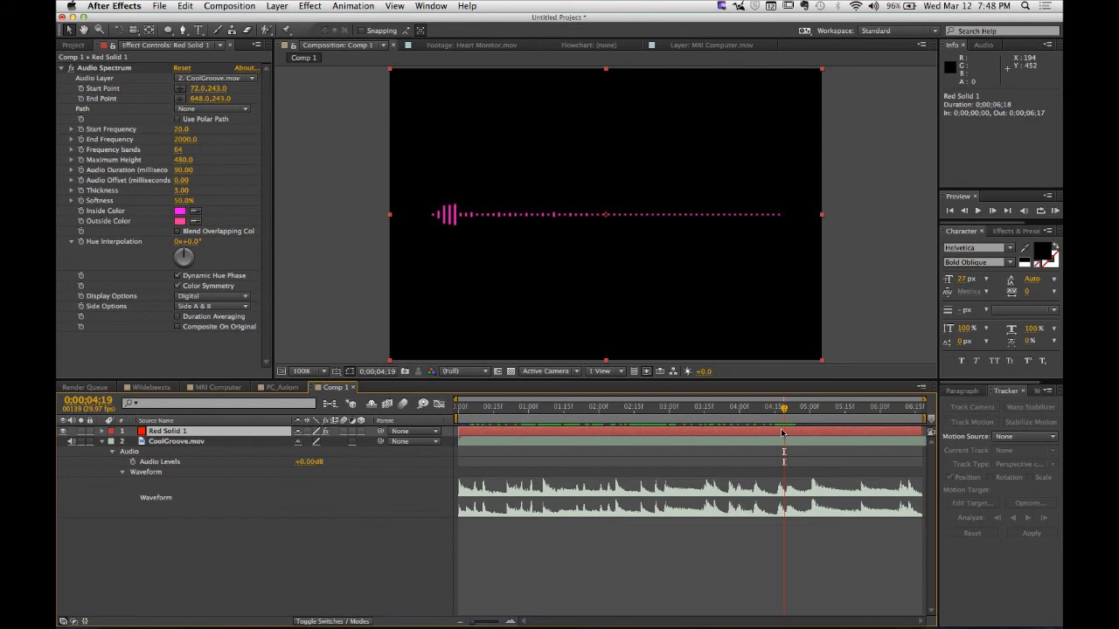
{"action": "left_click_drag", "start_coordinate": [784, 413], "coordinate": [806, 420]}
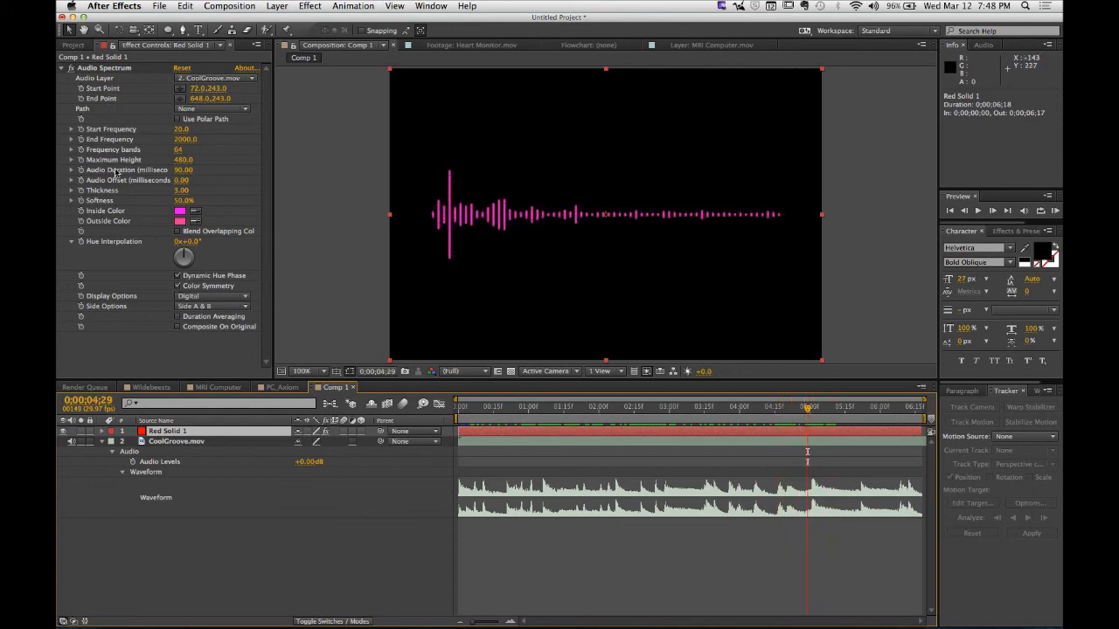
- Try an Audio Spectrum start frequency of 4701 and scrub back to 0;00;00;27
{"action": "left_click_drag", "start_coordinate": [182, 128], "coordinate": [206, 128]}
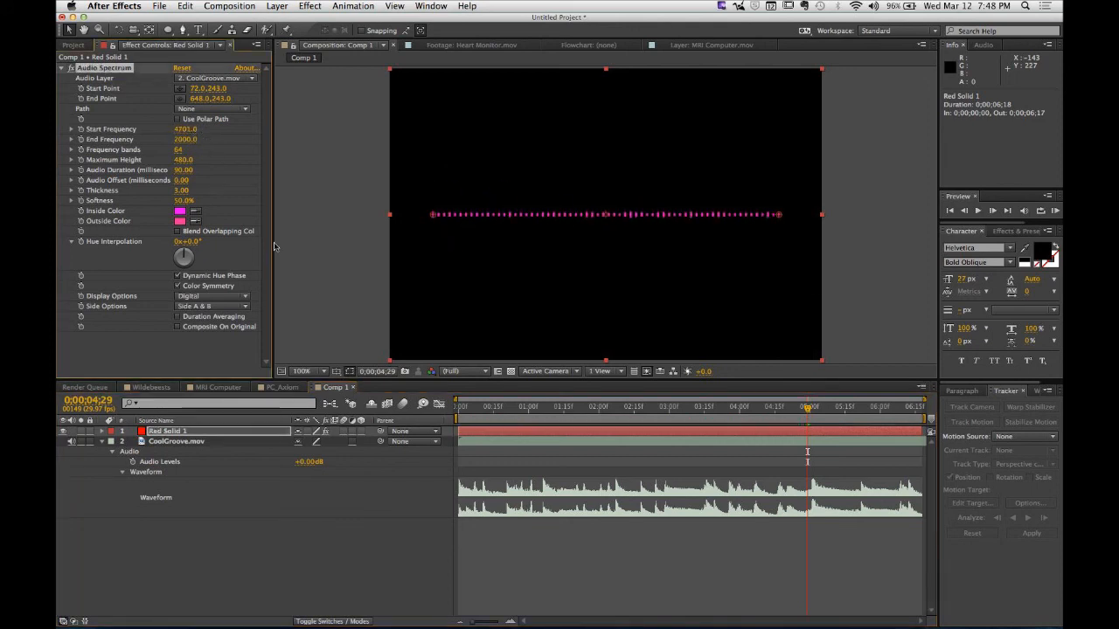
{"action": "left_click_drag", "start_coordinate": [783, 408], "coordinate": [522, 424]}
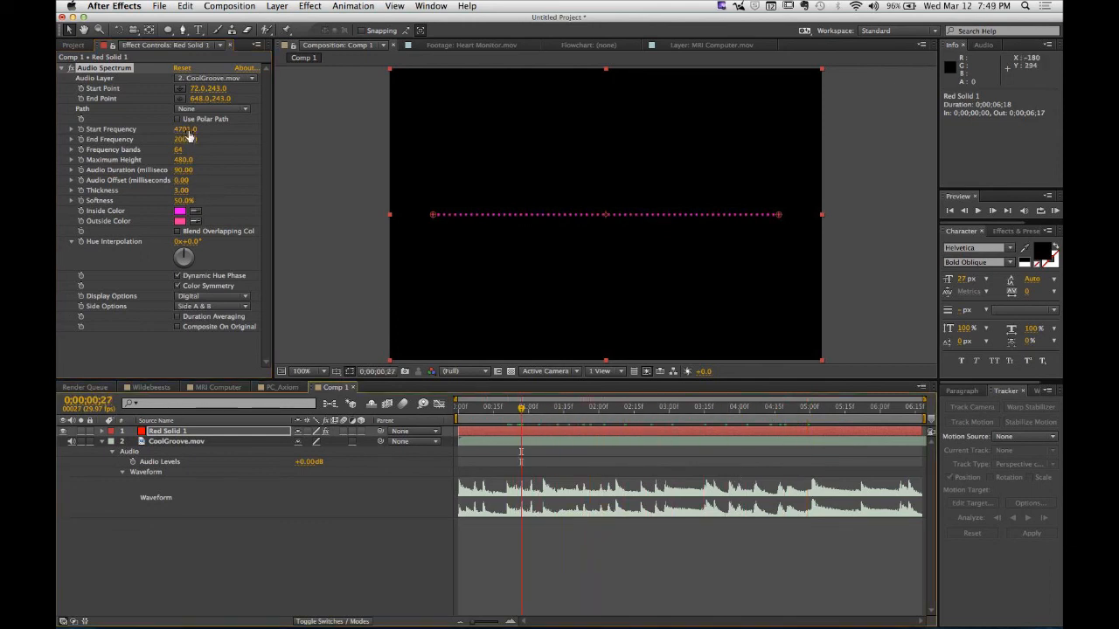
- Set the Audio Spectrum's start frequency to 1 and its end frequency to about 1200, checking the spectrum at 0;00;01;23
{"action": "left_click_drag", "start_coordinate": [187, 129], "coordinate": [158, 131]}
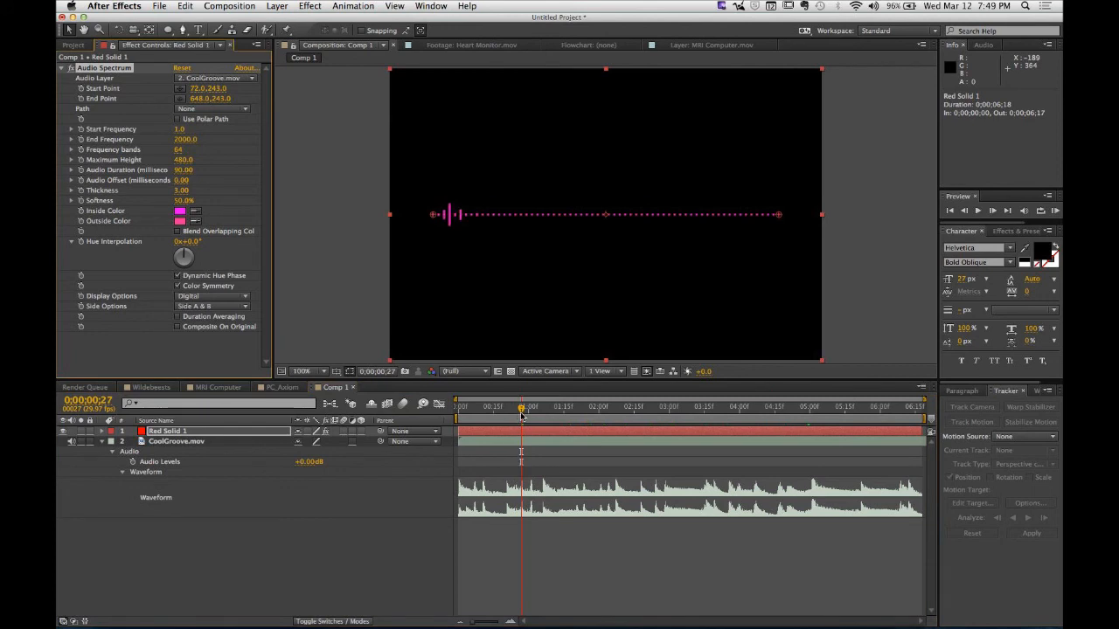
{"action": "left_click_drag", "start_coordinate": [522, 417], "coordinate": [582, 416]}
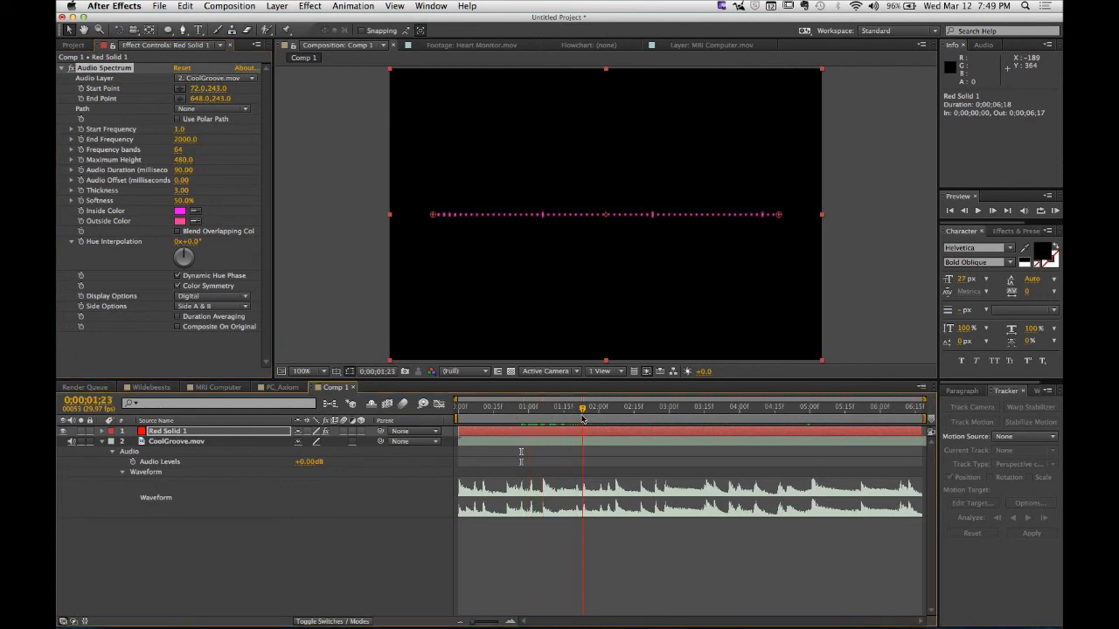
{"action": "mouse_move", "coordinate": [185, 139]}
{"action": "left_mouse_down"}
{"action": "mouse_move", "coordinate": [166, 140]}
{"action": "mouse_move", "coordinate": [180, 140]}
{"action": "left_mouse_up"}
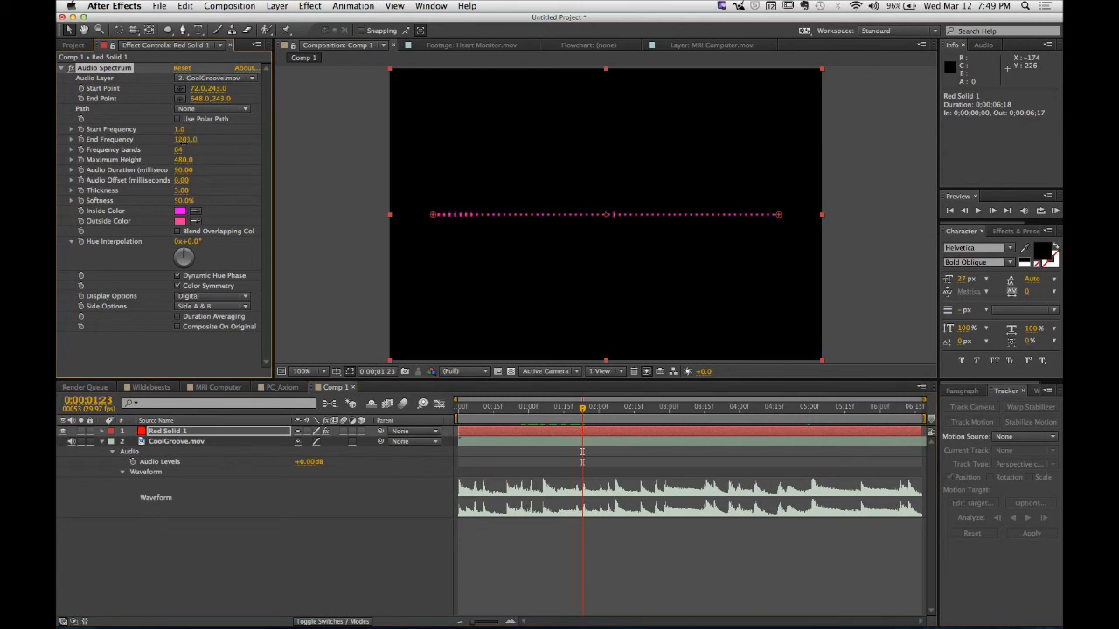
- Scrub to 0;00;03;23 and set the Audio Spectrum's frequency bands to 78 and maximum height to 1710
{"action": "left_click", "coordinate": [582, 412]}
{"action": "left_click_drag", "start_coordinate": [582, 411], "coordinate": [722, 436]}
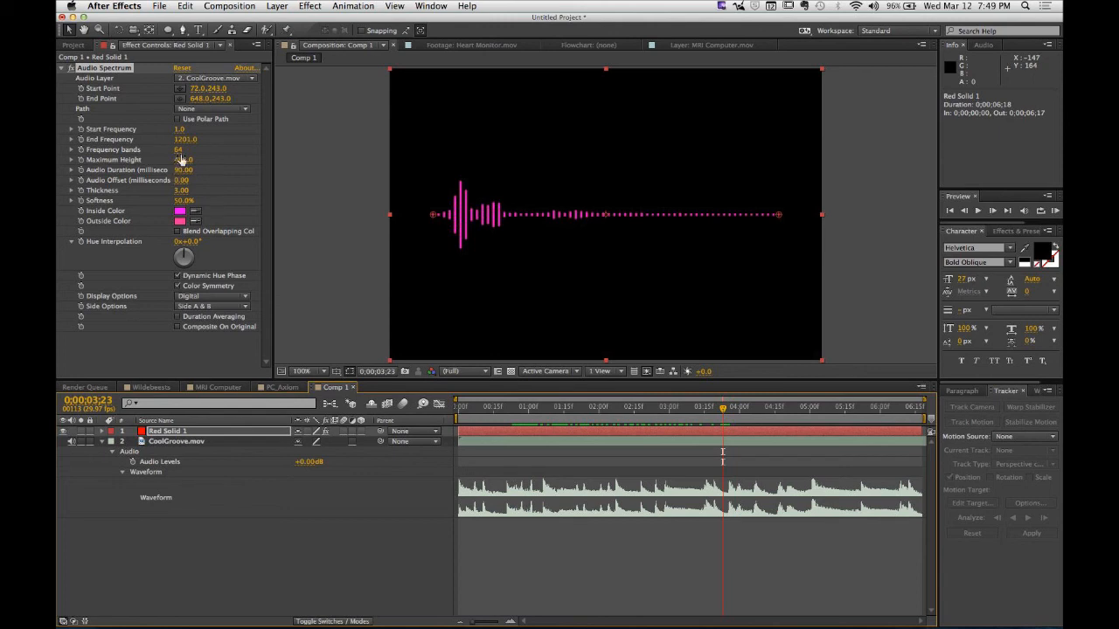
{"action": "left_click_drag", "start_coordinate": [179, 150], "coordinate": [273, 208]}
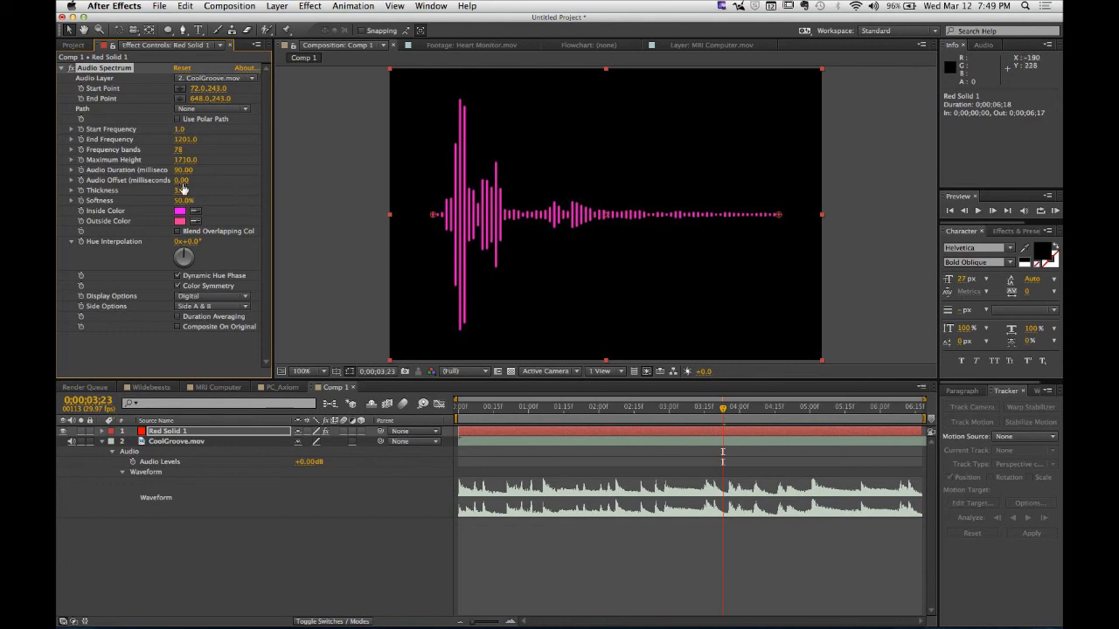
- Try a different audio duration and an audio offset of 460 ms, scrub to 0;00;00;19, and reset the offset to 0
{"action": "mouse_move", "coordinate": [186, 170]}
{"action": "left_mouse_down"}
{"action": "mouse_move", "coordinate": [251, 171]}
{"action": "mouse_move", "coordinate": [217, 175]}
{"action": "mouse_move", "coordinate": [208, 203]}
{"action": "mouse_move", "coordinate": [184, 176]}
{"action": "left_mouse_up"}
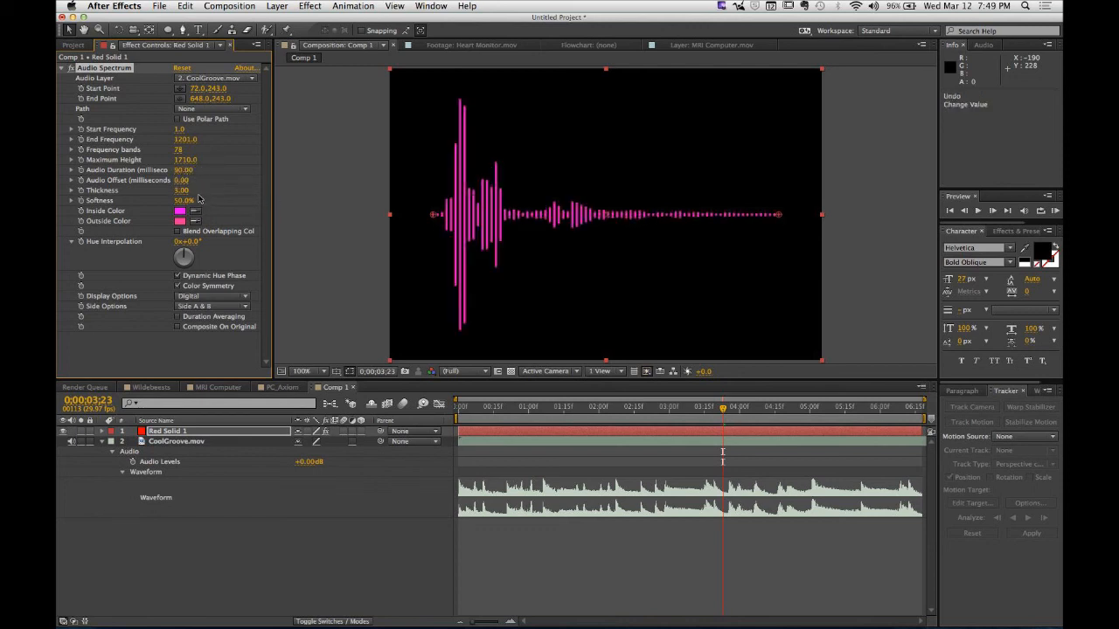
{"action": "left_click_drag", "start_coordinate": [181, 180], "coordinate": [207, 180]}
{"action": "left_click_drag", "start_coordinate": [717, 419], "coordinate": [504, 419]}
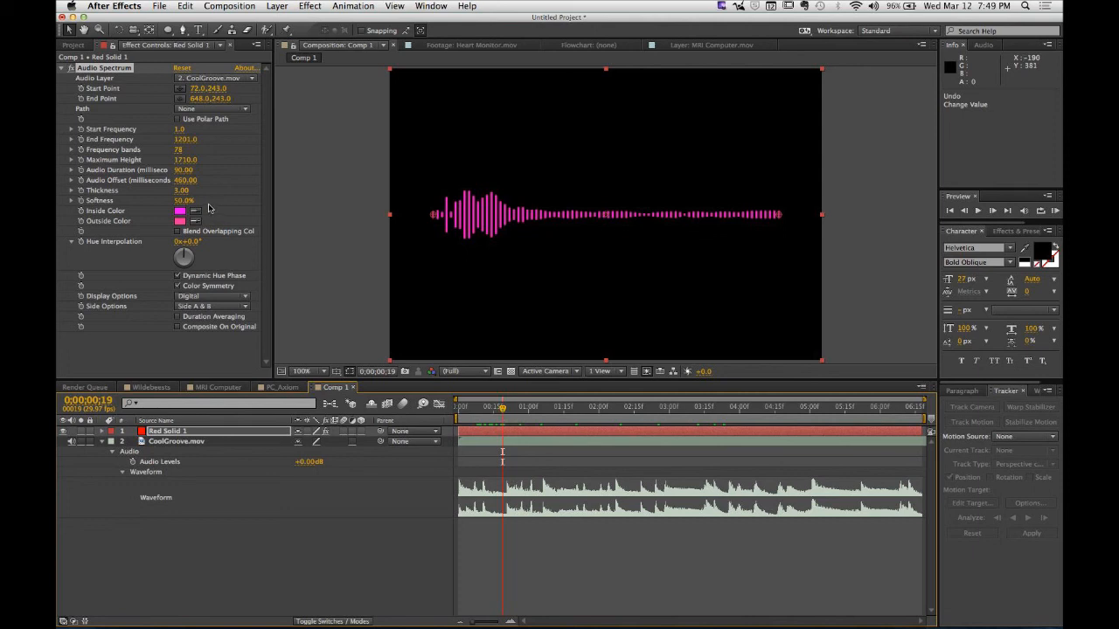
{"action": "left_click", "coordinate": [191, 181]}
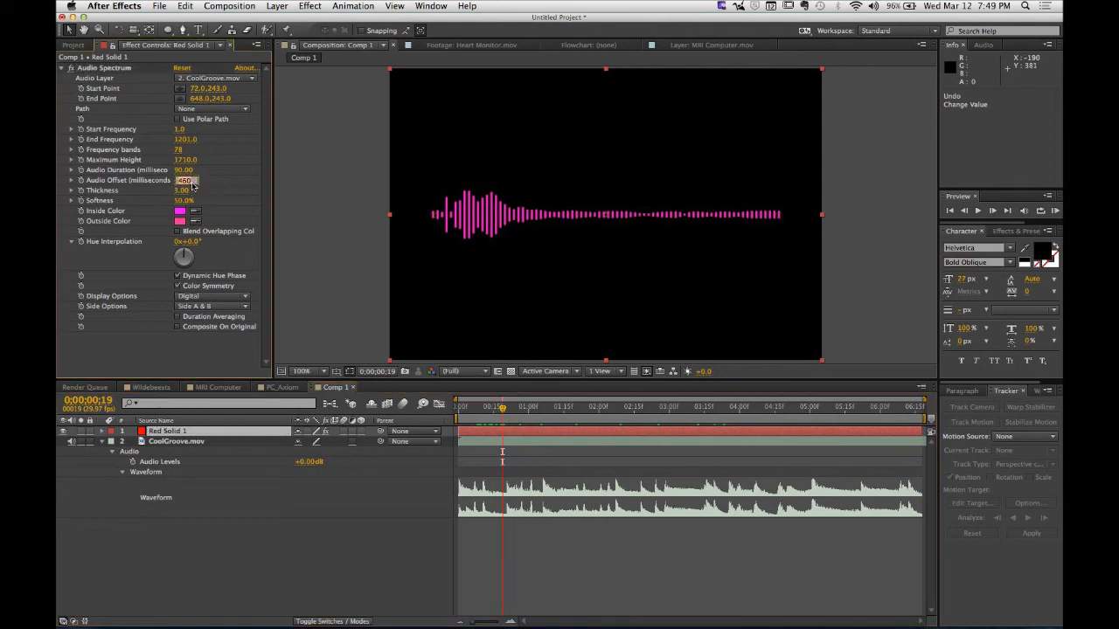
{"action": "type", "text": "0"}
{"action": "key", "text": "Return"}
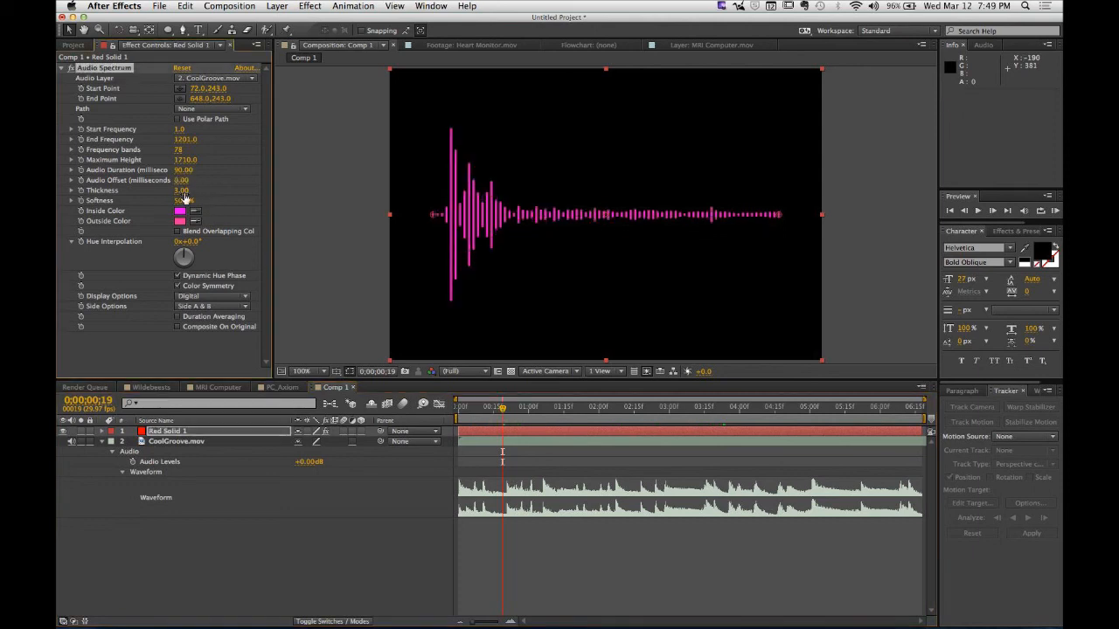
- Set the Audio Spectrum's thickness to 7.20 and its softness to 99%
{"action": "left_click_drag", "start_coordinate": [182, 190], "coordinate": [212, 196]}
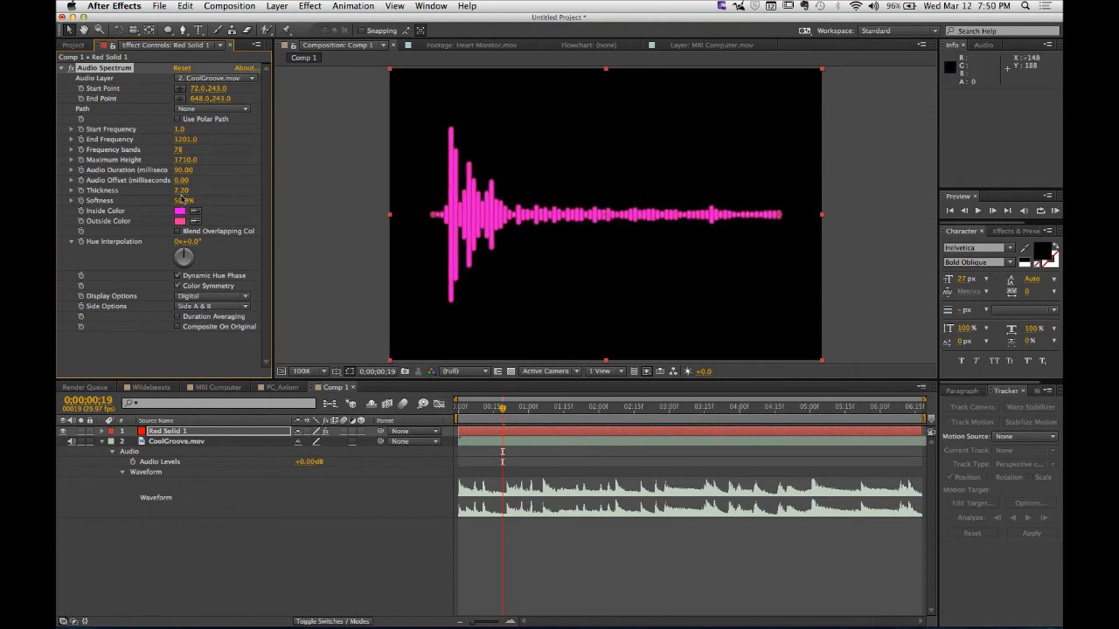
{"action": "left_click_drag", "start_coordinate": [188, 204], "coordinate": [219, 205]}
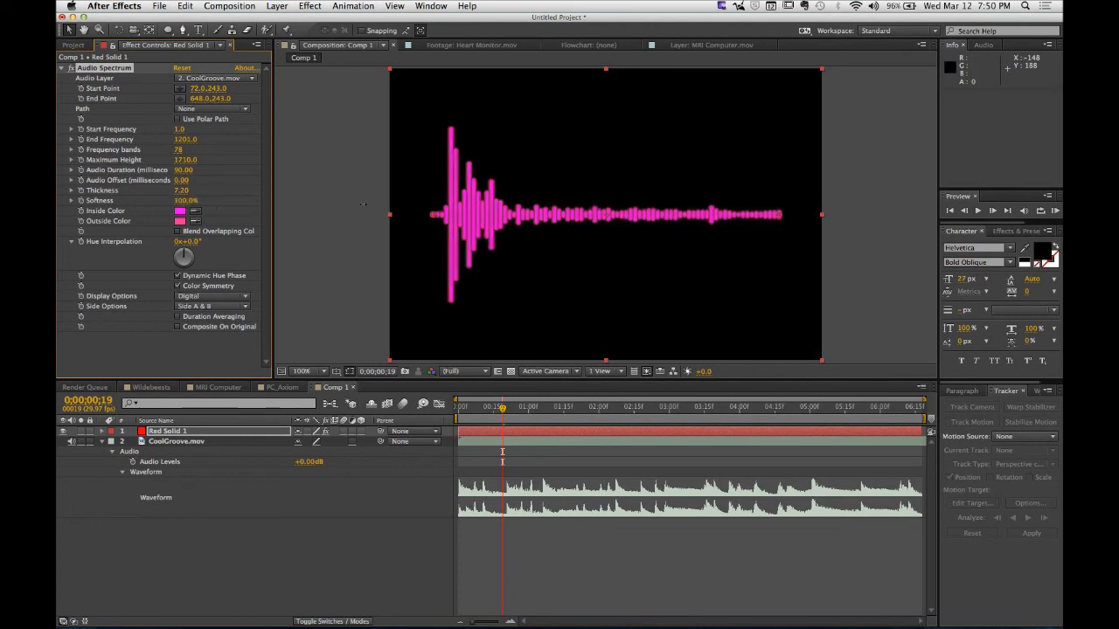
{"action": "left_click_drag", "start_coordinate": [363, 204], "coordinate": [304, 236]}
- Set the spectrum's hue interpolation to 1x+255° and preview the result through 0;00;02;22
{"action": "left_click_drag", "start_coordinate": [185, 255], "coordinate": [203, 243]}
{"action": "left_click_drag", "start_coordinate": [377, 253], "coordinate": [603, 281]}
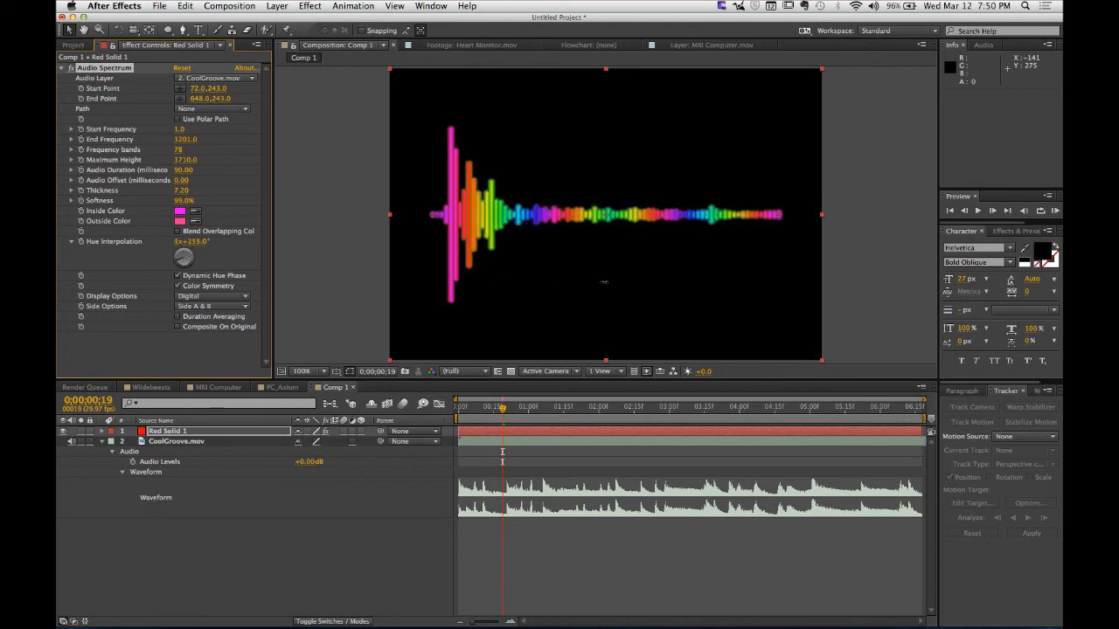
{"action": "key", "text": "space"}
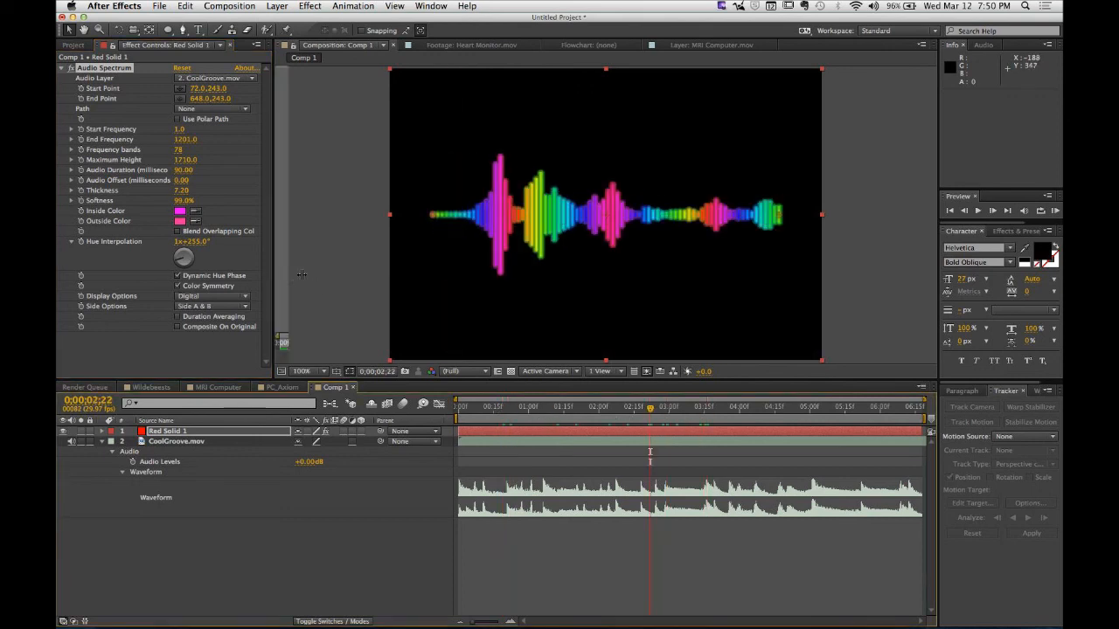
- Widen the effect settings area and test Dynamic Hue Phase off and back on, scrubbing to 0;00;01;24
{"action": "left_click_drag", "start_coordinate": [273, 276], "coordinate": [314, 276]}
{"action": "left_click", "coordinate": [200, 285]}
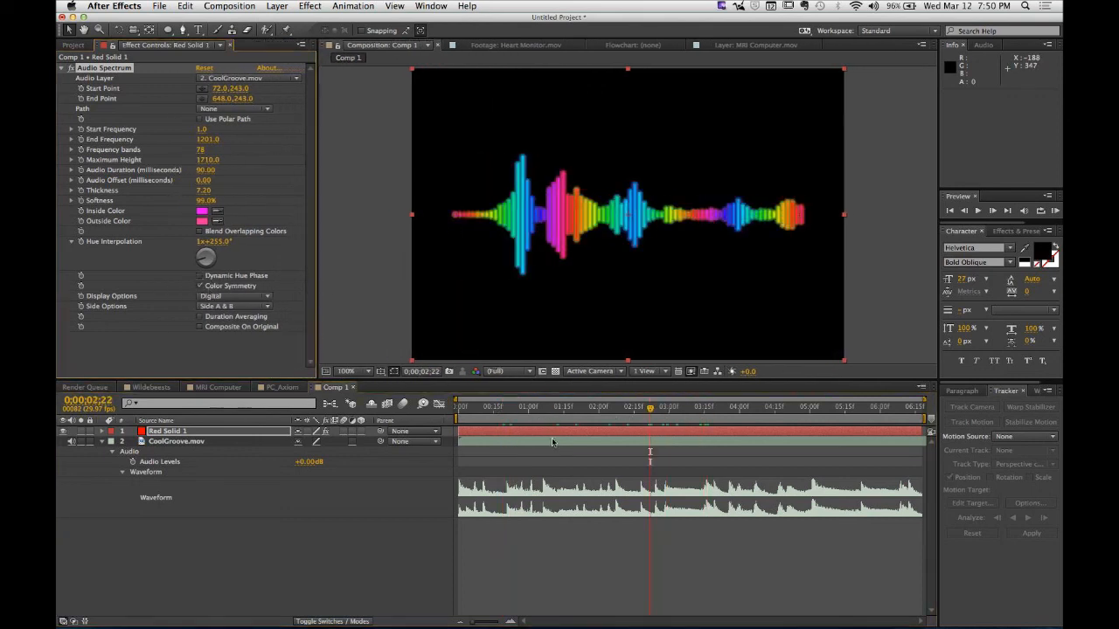
{"action": "left_click_drag", "start_coordinate": [649, 418], "coordinate": [592, 421]}
{"action": "left_click", "coordinate": [201, 275]}
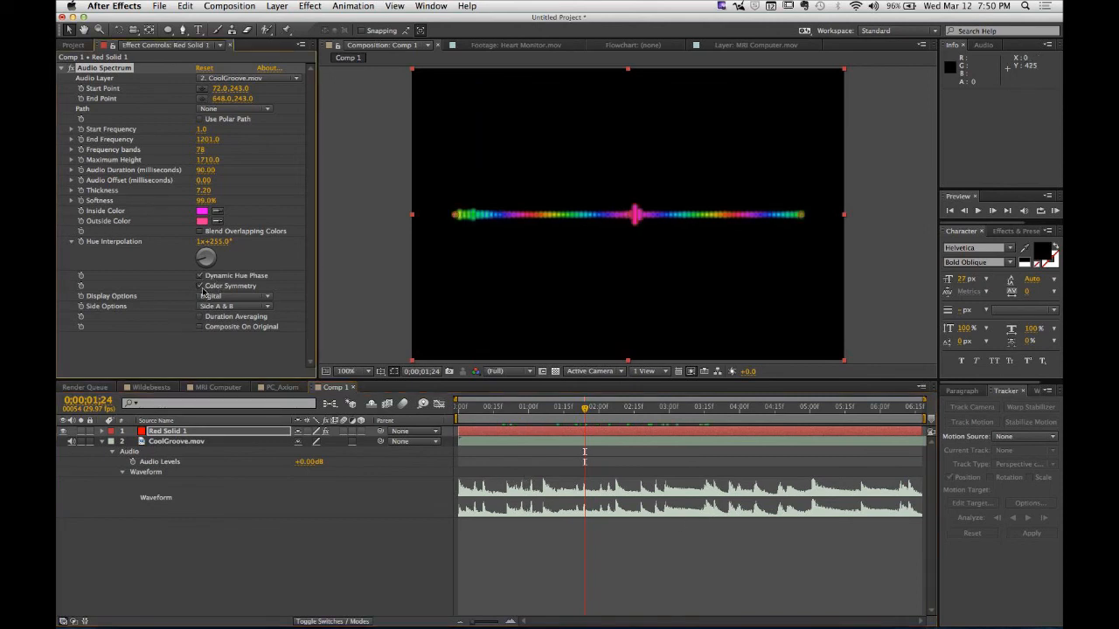
- Turn off Color Symmetry and display the spectrum as Analog lines, scrubbing to 0;00;04;21 to check it
{"action": "left_click", "coordinate": [201, 287]}
{"action": "left_click_drag", "start_coordinate": [596, 412], "coordinate": [664, 411]}
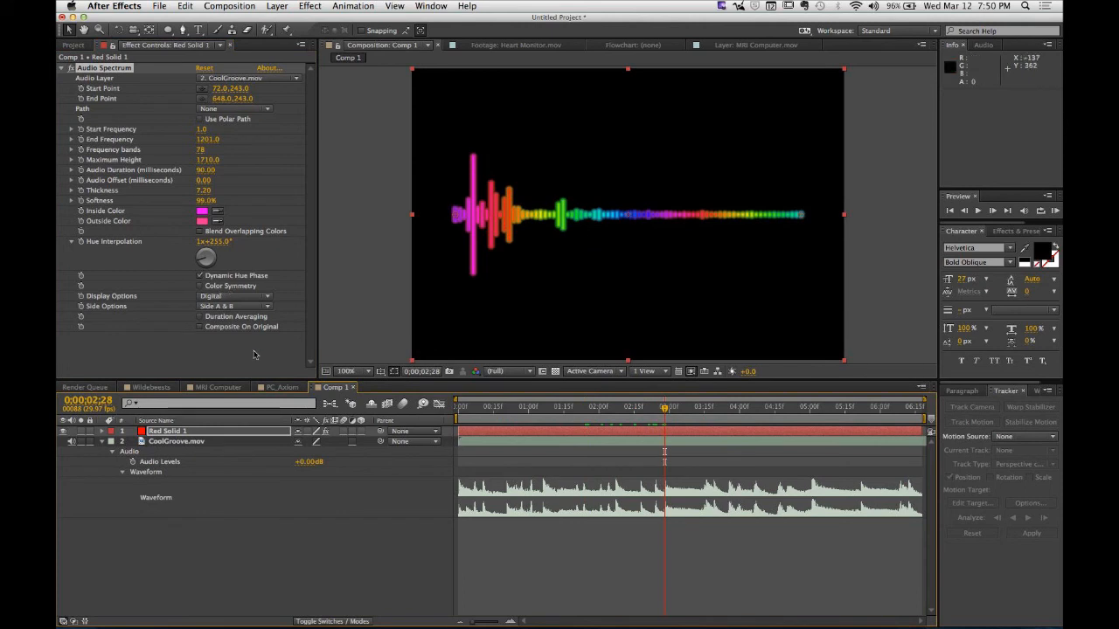
{"action": "left_click", "coordinate": [253, 298]}
{"action": "left_click", "coordinate": [256, 322]}
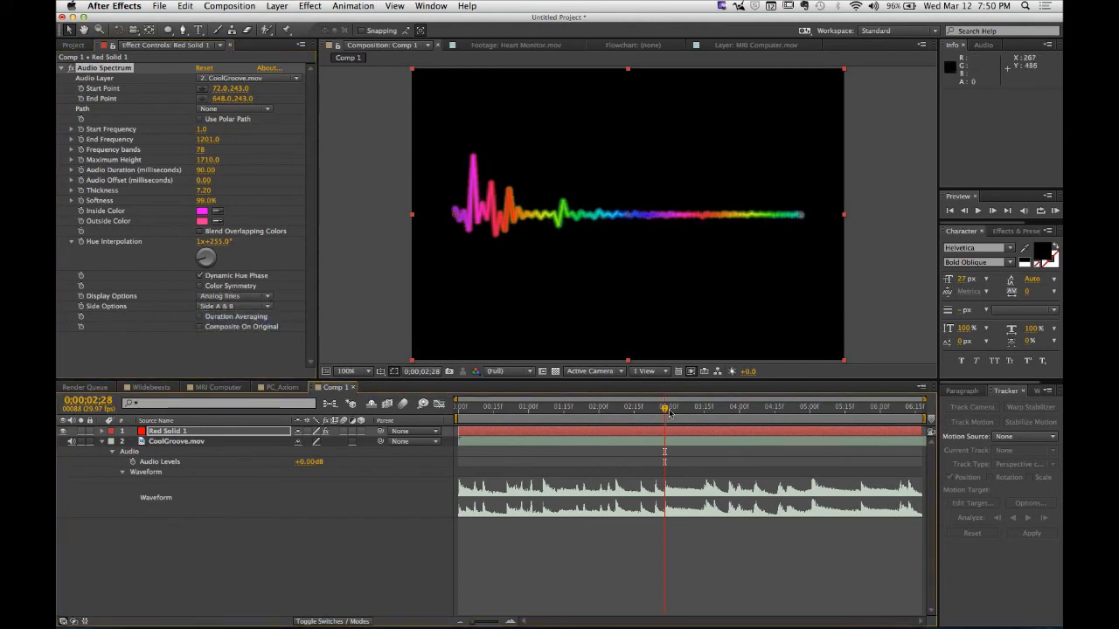
{"action": "left_click_drag", "start_coordinate": [664, 409], "coordinate": [791, 429]}
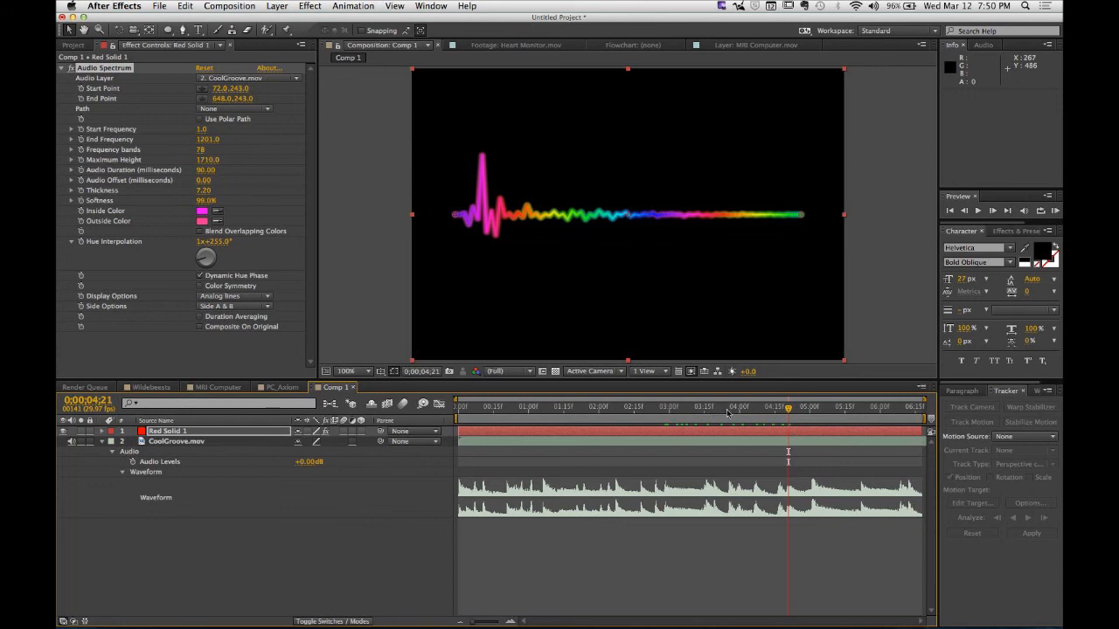
- Try the spectrum's Side A and Side B options, return to Side A & B, and scrub to 0;00;02;15
{"action": "left_click", "coordinate": [248, 308]}
{"action": "left_click", "coordinate": [229, 313]}
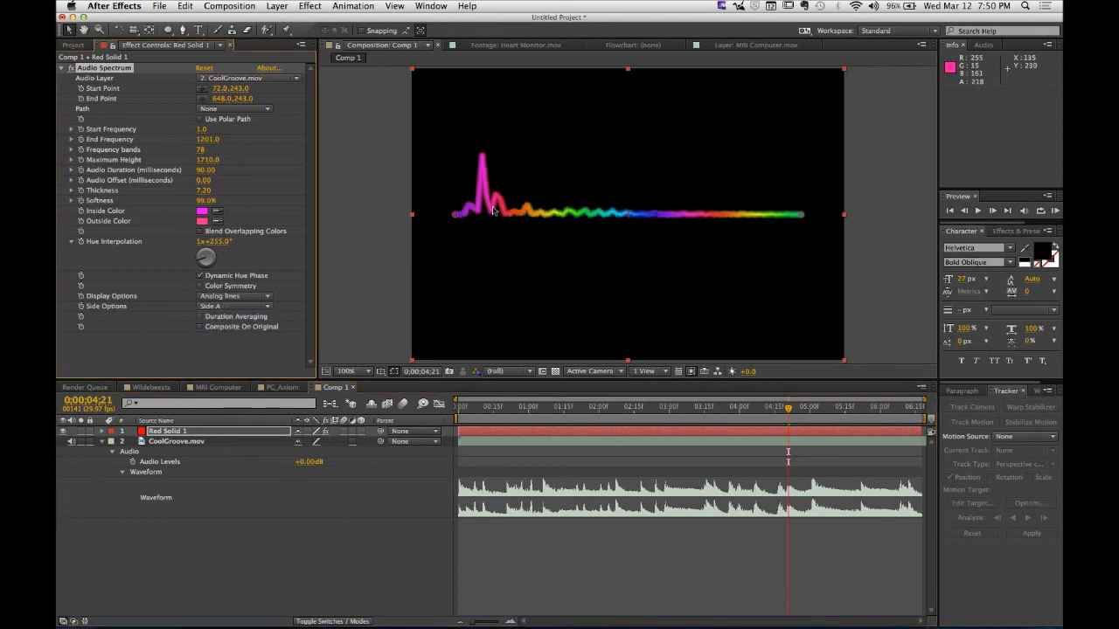
{"action": "left_click", "coordinate": [236, 311]}
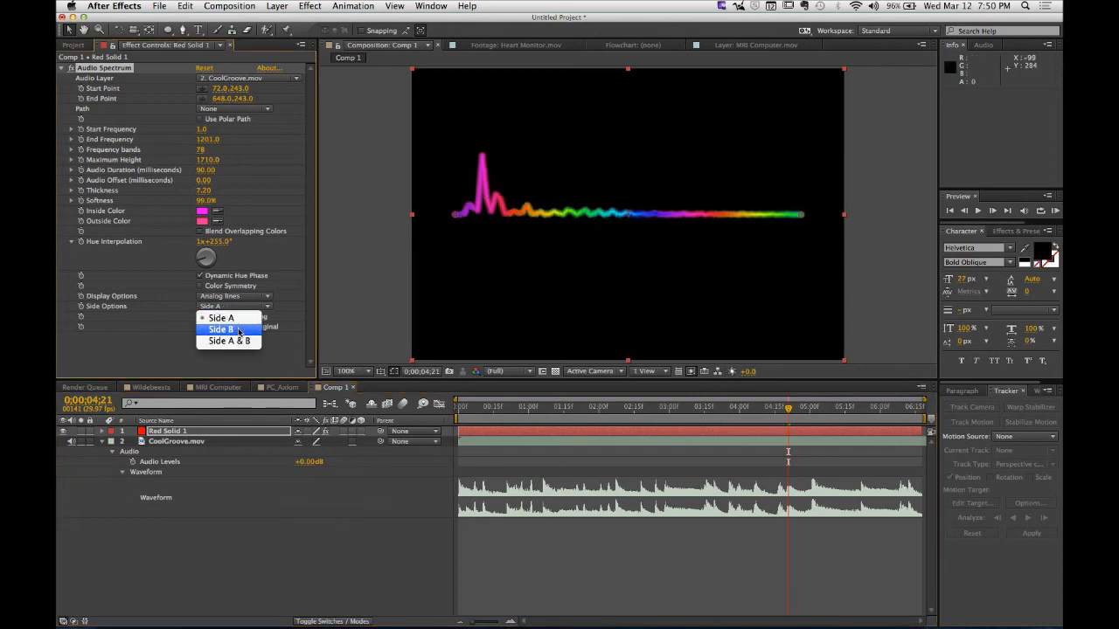
{"action": "left_click", "coordinate": [238, 325]}
{"action": "left_click", "coordinate": [236, 307]}
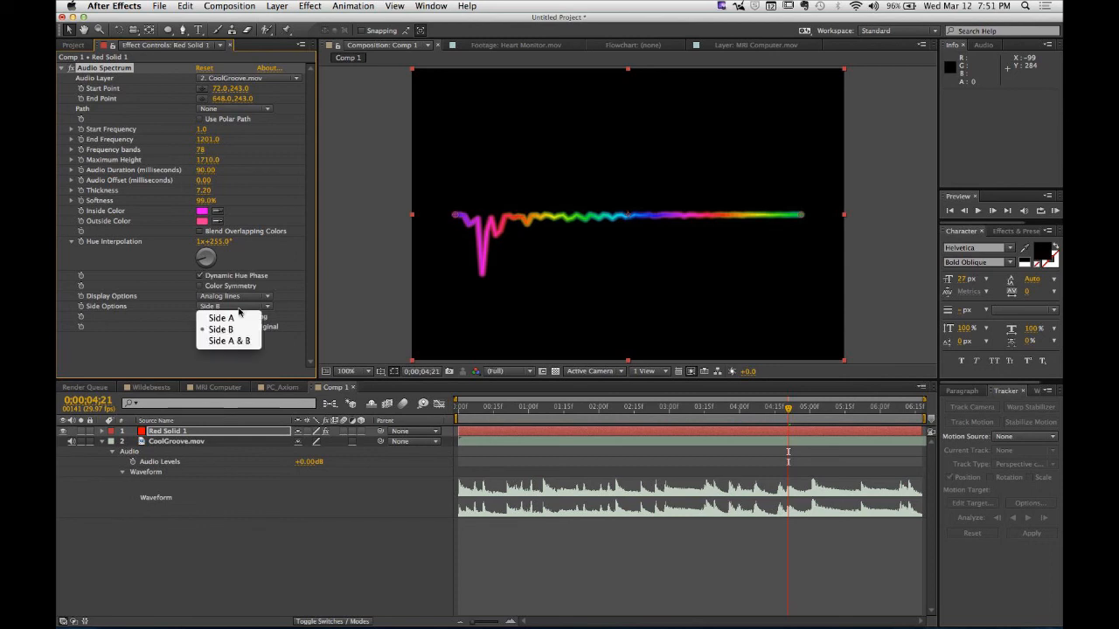
{"action": "left_click", "coordinate": [231, 346]}
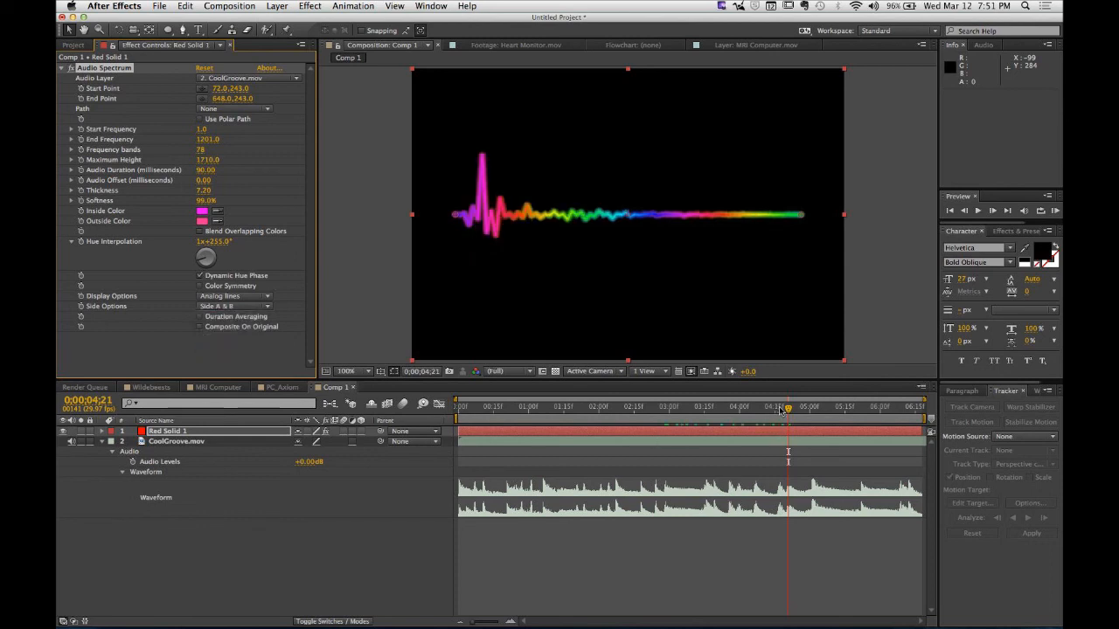
{"action": "mouse_move", "coordinate": [611, 423]}
{"action": "left_mouse_down"}
{"action": "mouse_move", "coordinate": [563, 422]}
{"action": "mouse_move", "coordinate": [634, 424]}
{"action": "left_mouse_up"}
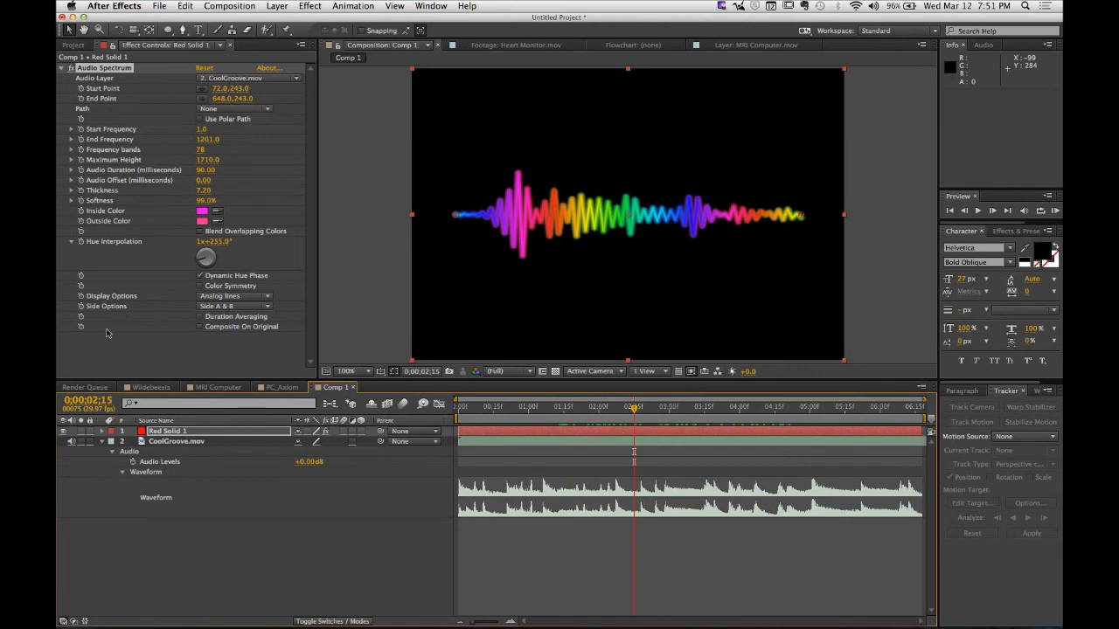
- Try Composite On Original for the spectrum, turn it back off, deselect the layer and scrub to 0;00;01;10
{"action": "left_click", "coordinate": [200, 326]}
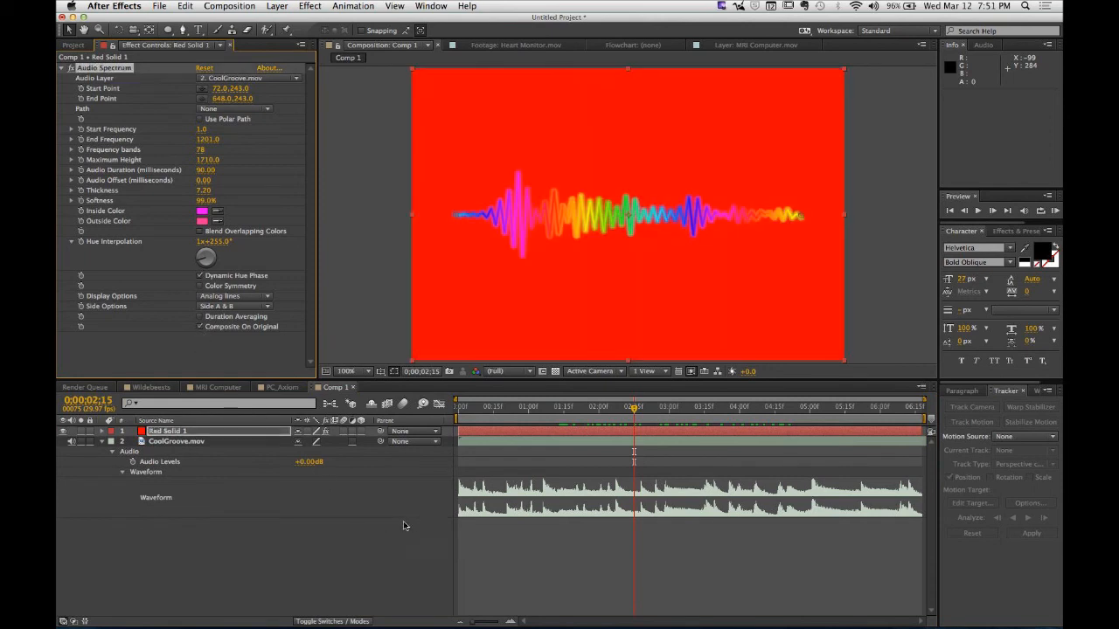
{"action": "left_click", "coordinate": [200, 327]}
{"action": "left_click", "coordinate": [363, 562]}
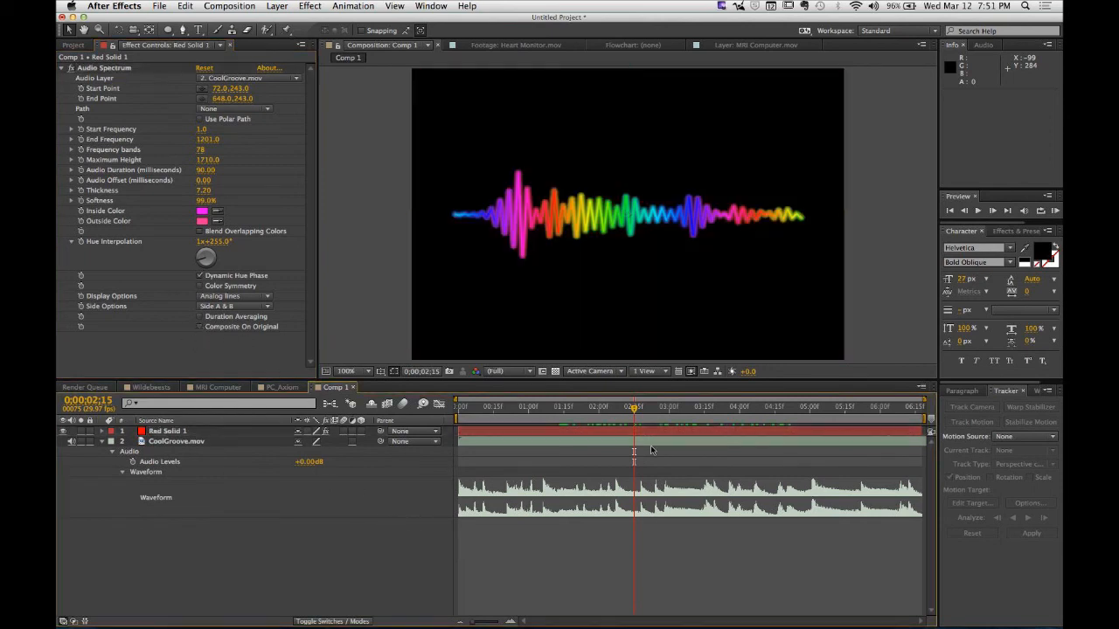
{"action": "mouse_move", "coordinate": [635, 417]}
{"action": "left_mouse_down"}
{"action": "mouse_move", "coordinate": [543, 425]}
{"action": "mouse_move", "coordinate": [646, 427]}
{"action": "left_mouse_up"}
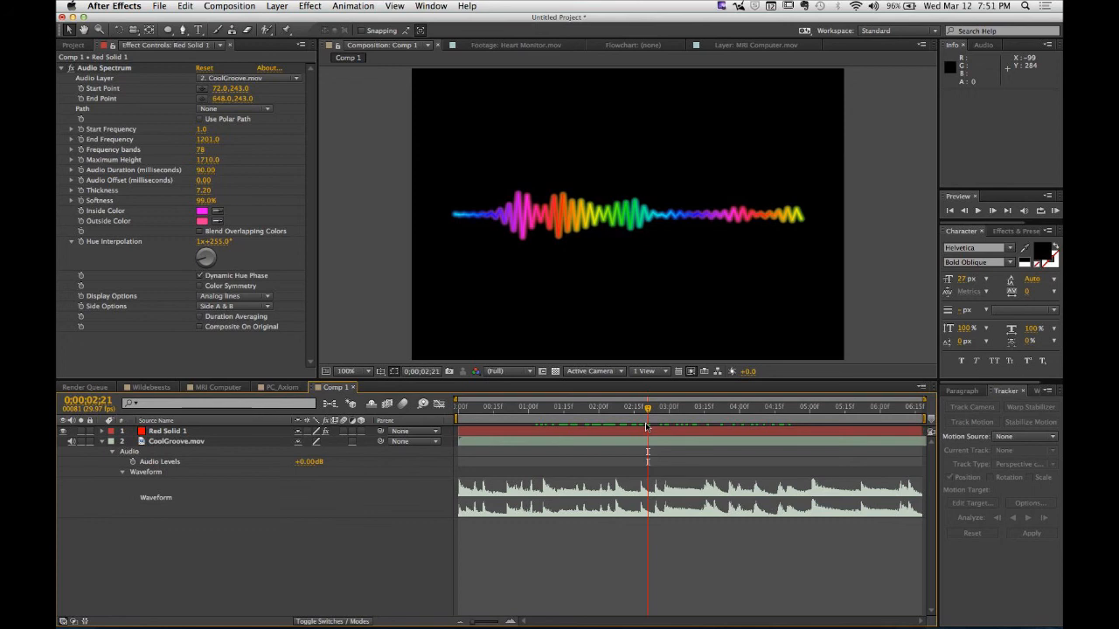
{"action": "left_click_drag", "start_coordinate": [646, 413], "coordinate": [551, 424]}
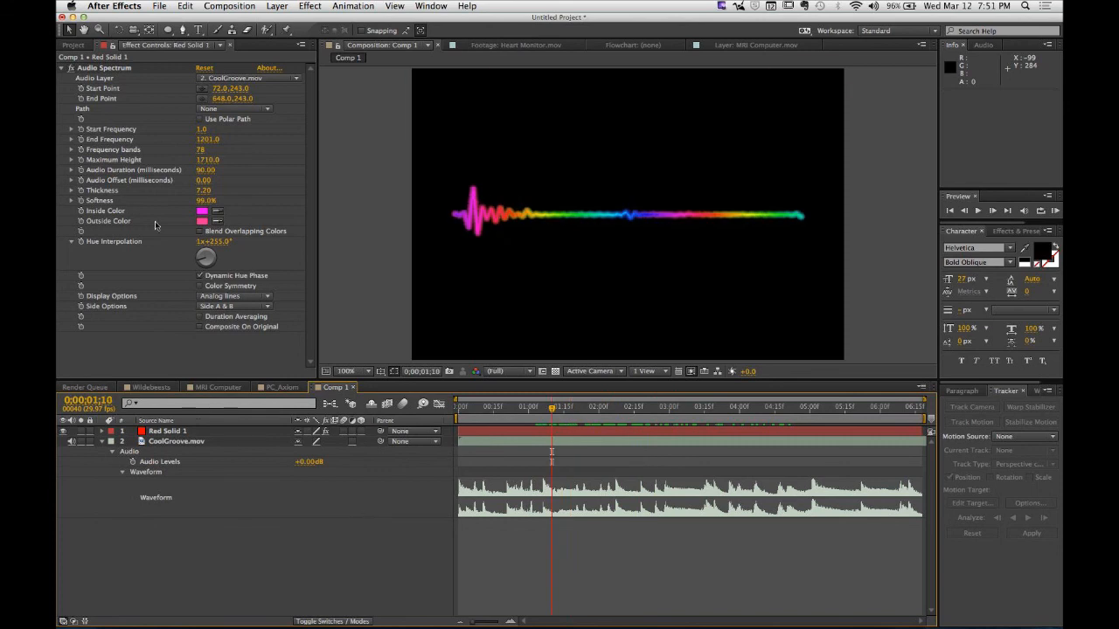
- Draw an open, arched two-point mask path across Red Solid 1 with the Pen tool and shape its curve with the handles
{"action": "left_click", "coordinate": [82, 112]}
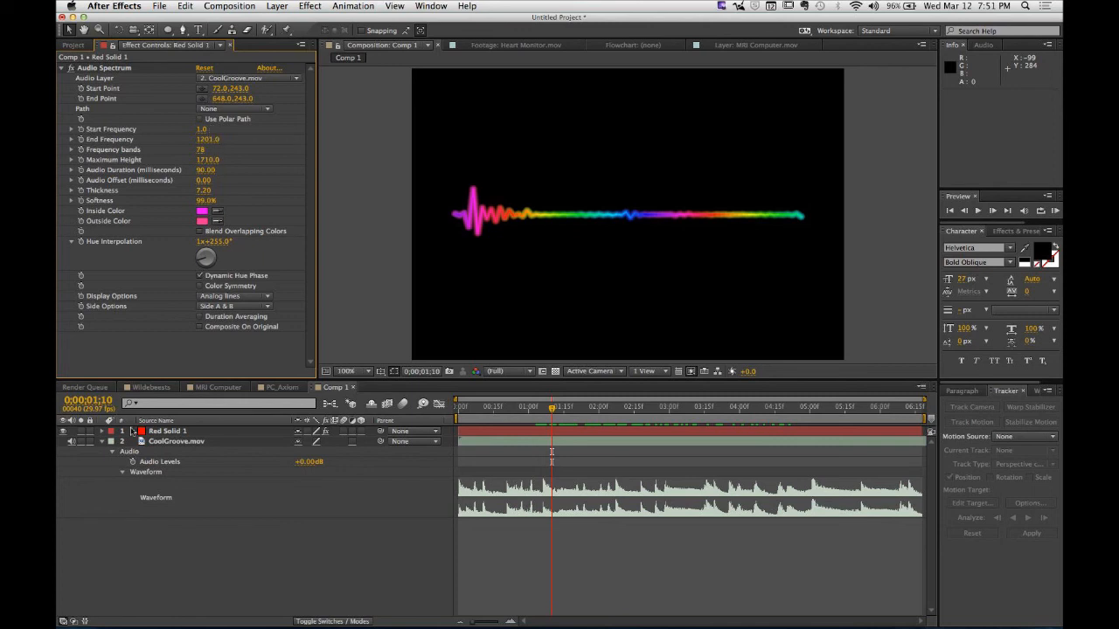
{"action": "left_click", "coordinate": [162, 432]}
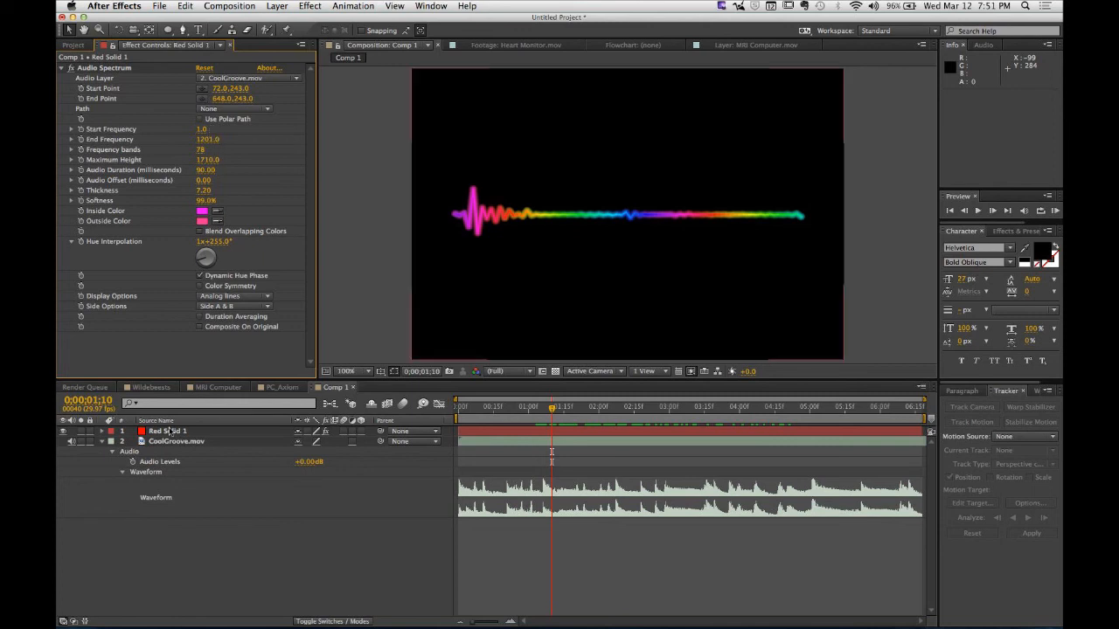
{"action": "left_click", "coordinate": [183, 30]}
{"action": "left_click", "coordinate": [428, 275]}
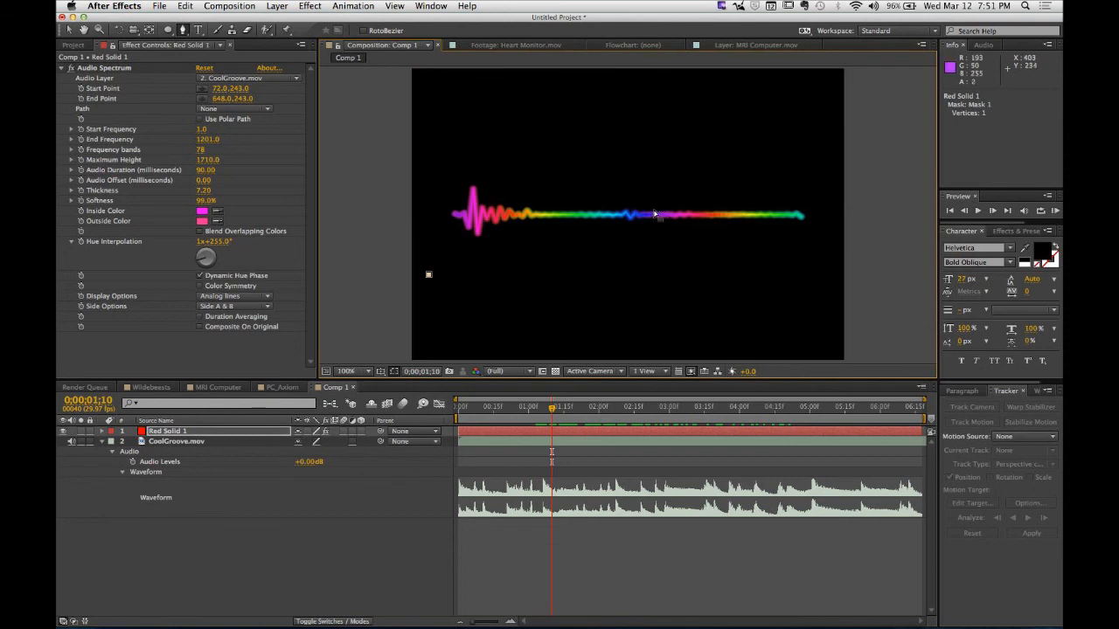
{"action": "left_click_drag", "start_coordinate": [426, 278], "coordinate": [477, 280]}
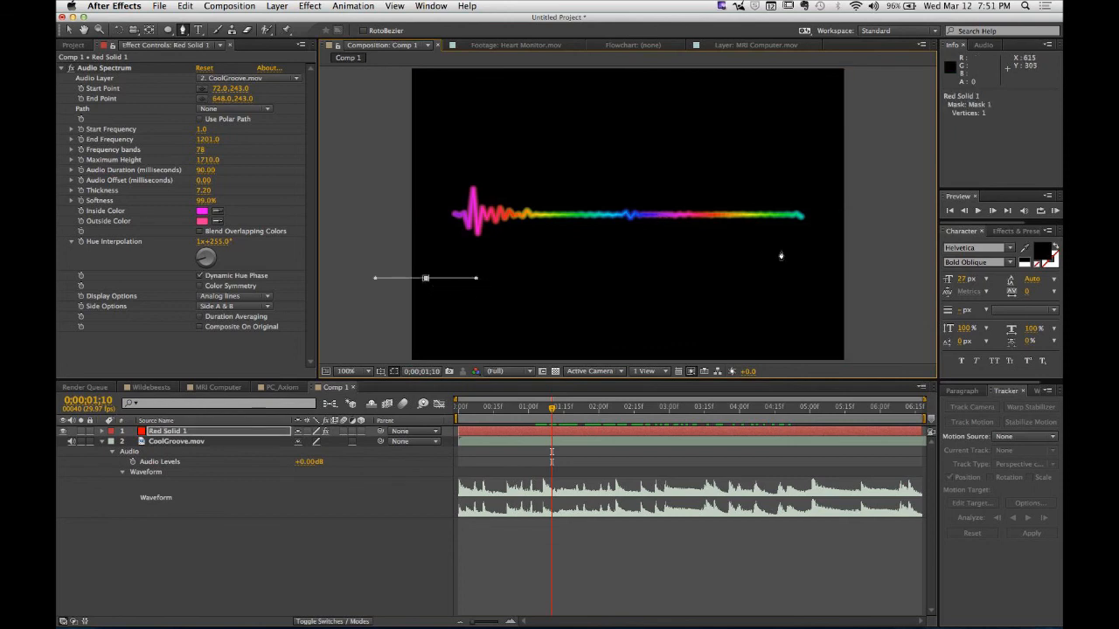
{"action": "left_click_drag", "start_coordinate": [819, 277], "coordinate": [881, 276]}
{"action": "left_click_drag", "start_coordinate": [758, 277], "coordinate": [666, 111]}
{"action": "left_click_drag", "start_coordinate": [477, 279], "coordinate": [484, 145]}
{"action": "left_click_drag", "start_coordinate": [668, 113], "coordinate": [709, 103]}
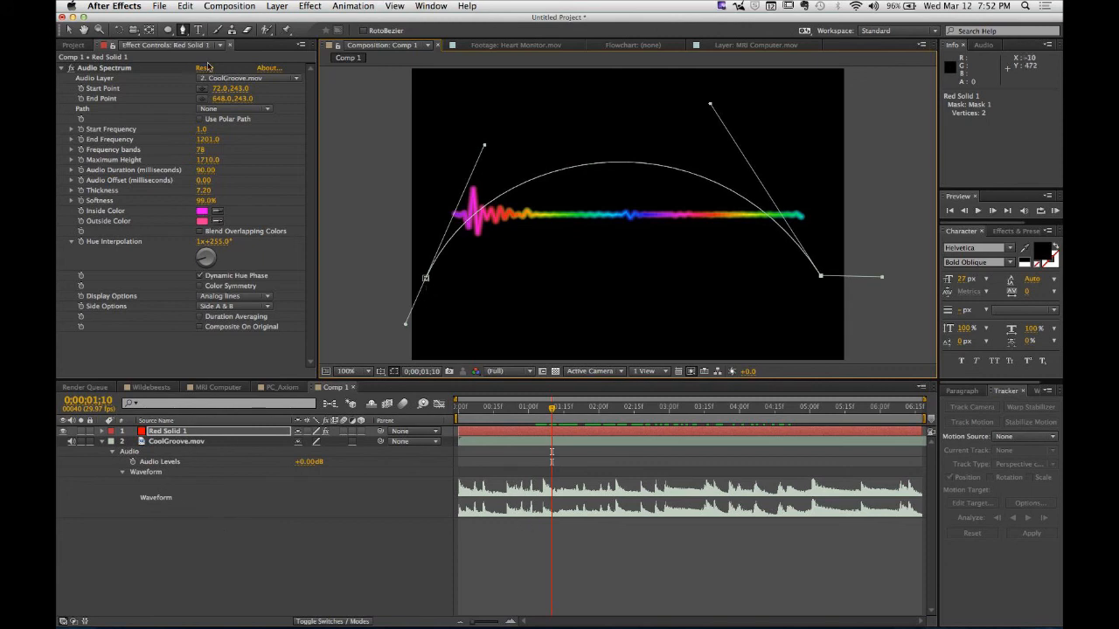
- Set the Audio Spectrum's path to Mask 1 and scrub to 0;00;03;08 to check the curved spectrum
{"action": "left_click", "coordinate": [234, 109]}
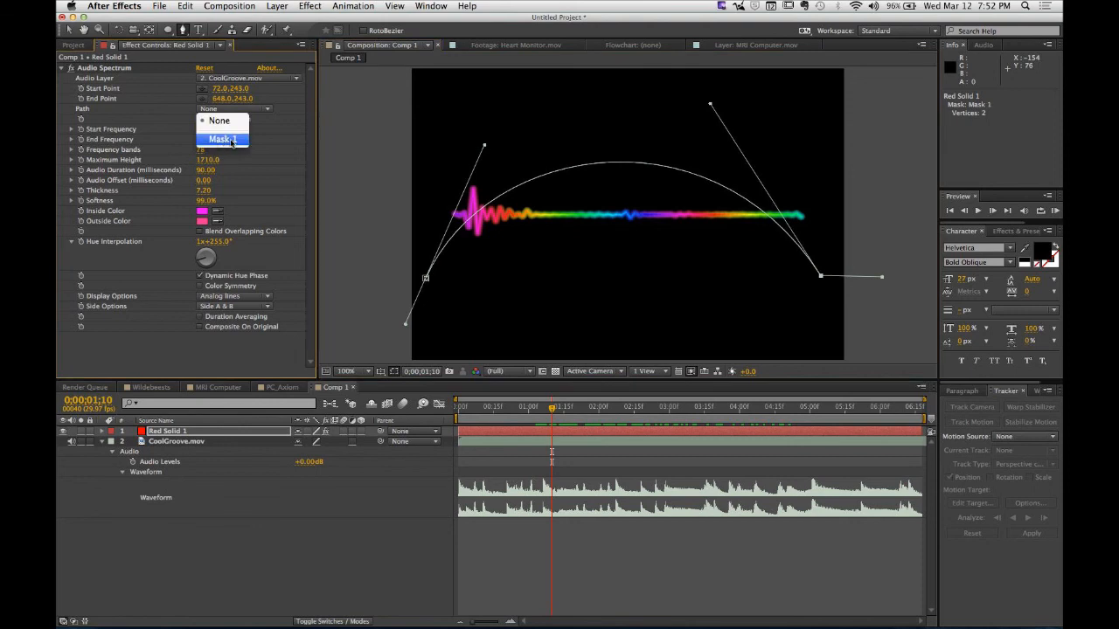
{"action": "left_click", "coordinate": [219, 141]}
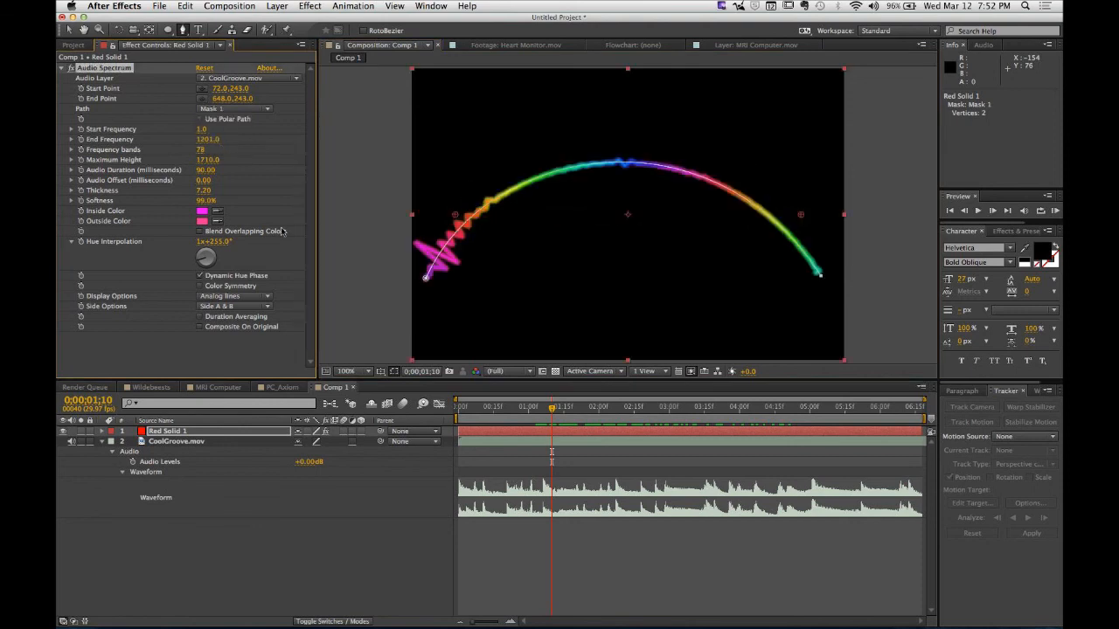
{"action": "left_click", "coordinate": [510, 409]}
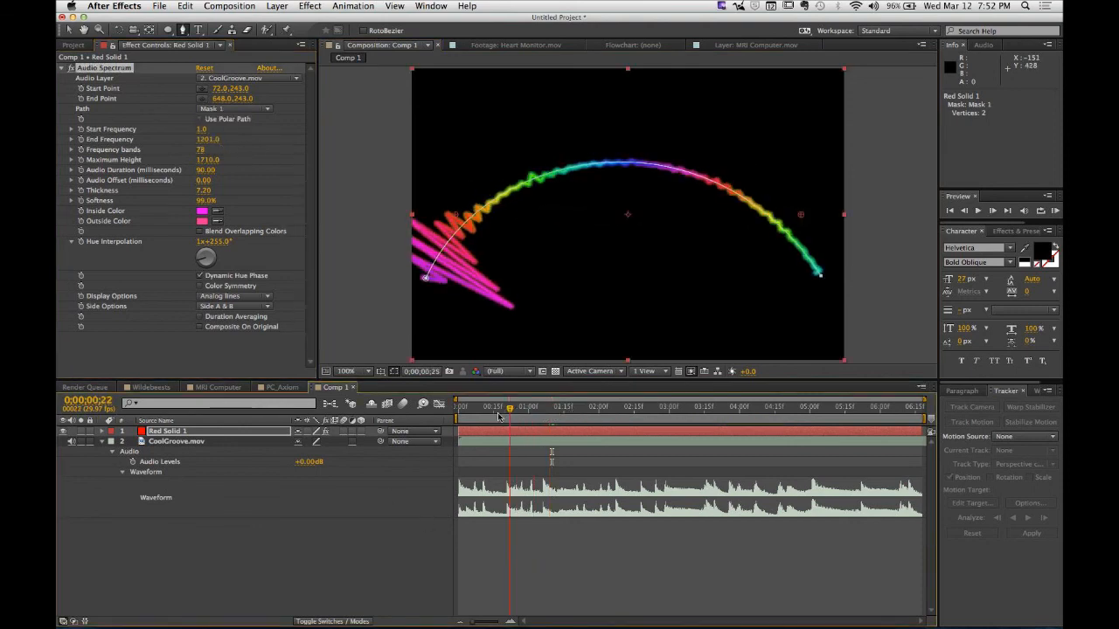
{"action": "left_click_drag", "start_coordinate": [499, 417], "coordinate": [688, 426]}
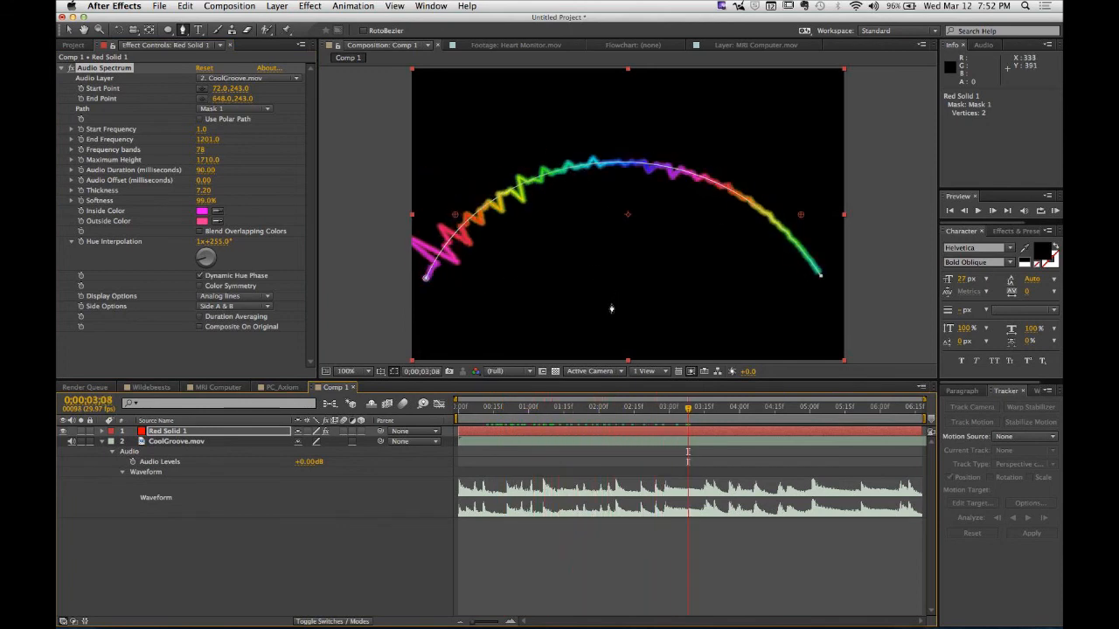
- Collapse the CoolGroove.mov layer and expand Red Solid 1's masks down to the individual properties of Mask 1
{"action": "left_click", "coordinate": [266, 514]}
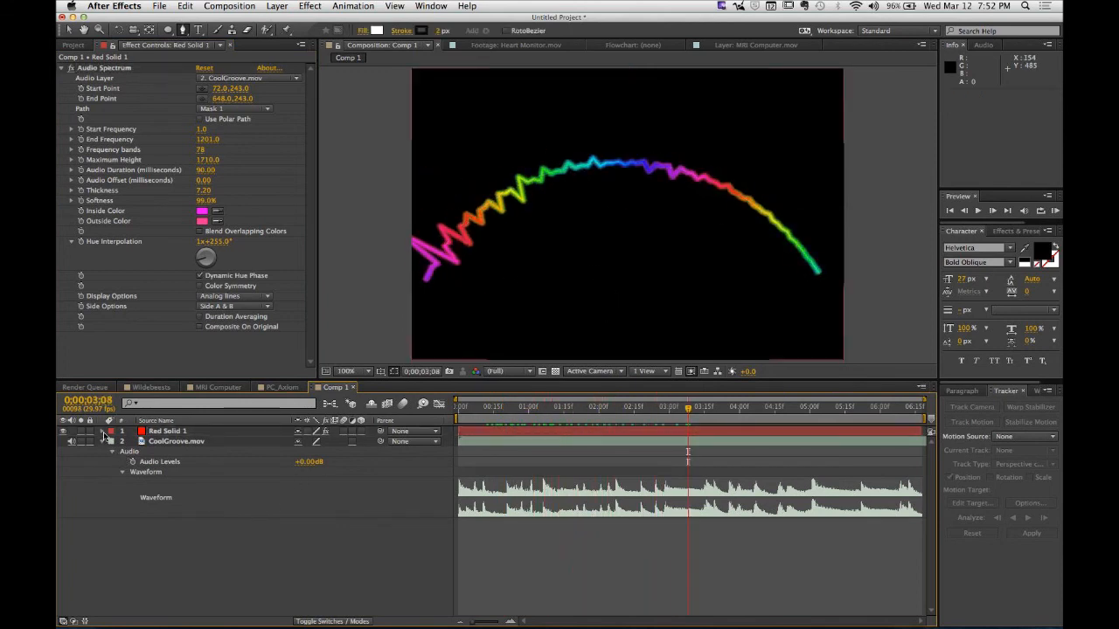
{"action": "left_click", "coordinate": [111, 441]}
{"action": "left_click", "coordinate": [102, 431]}
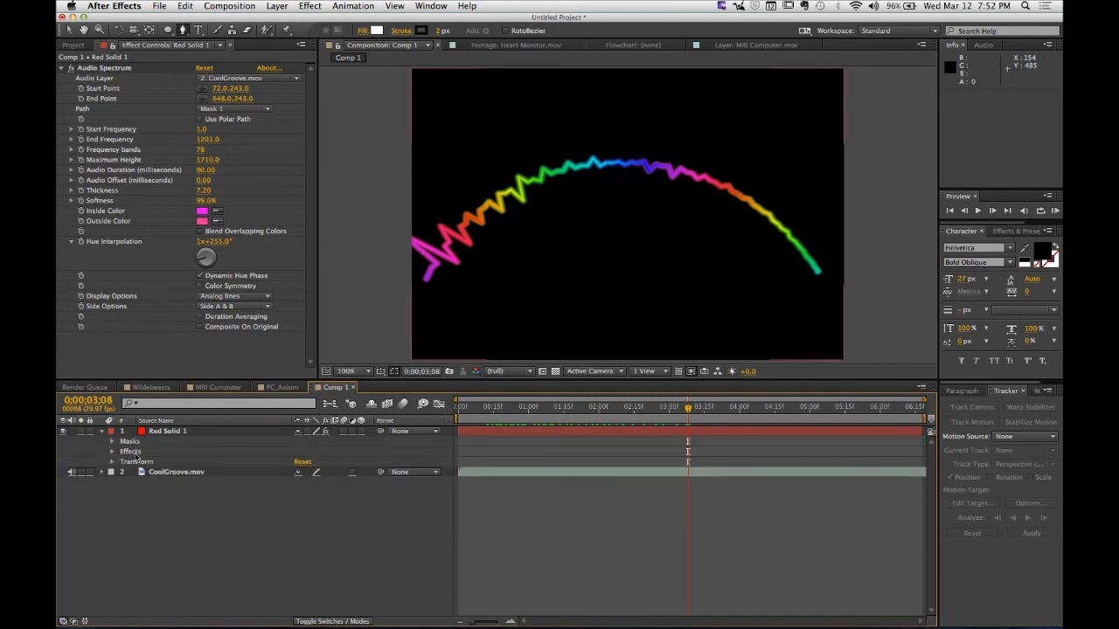
{"action": "left_click", "coordinate": [131, 442]}
{"action": "left_click", "coordinate": [112, 441]}
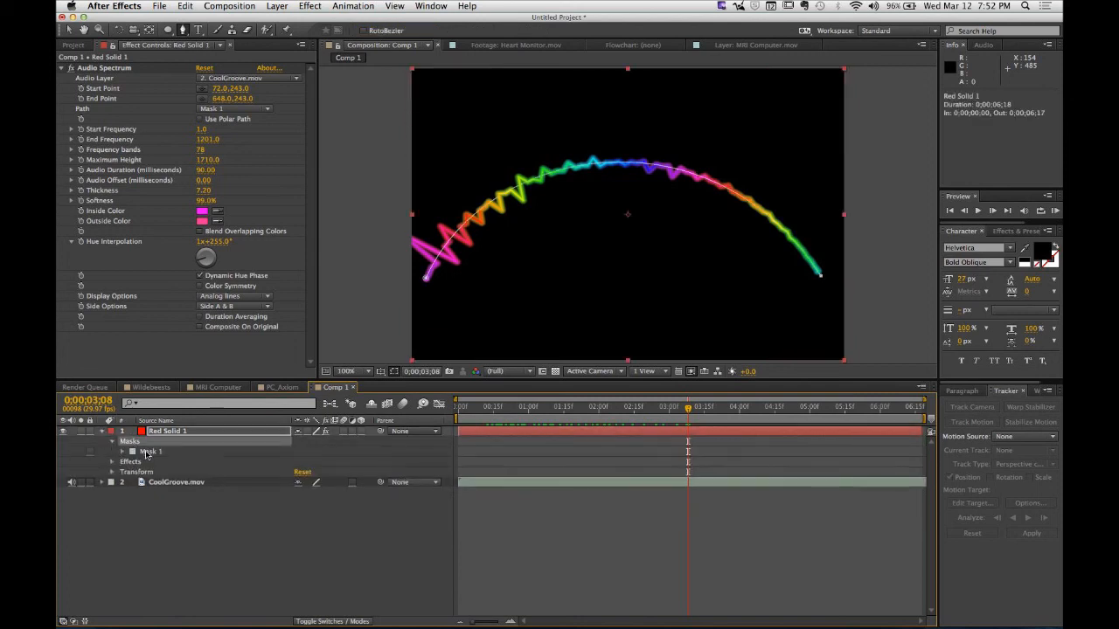
{"action": "left_click", "coordinate": [149, 451]}
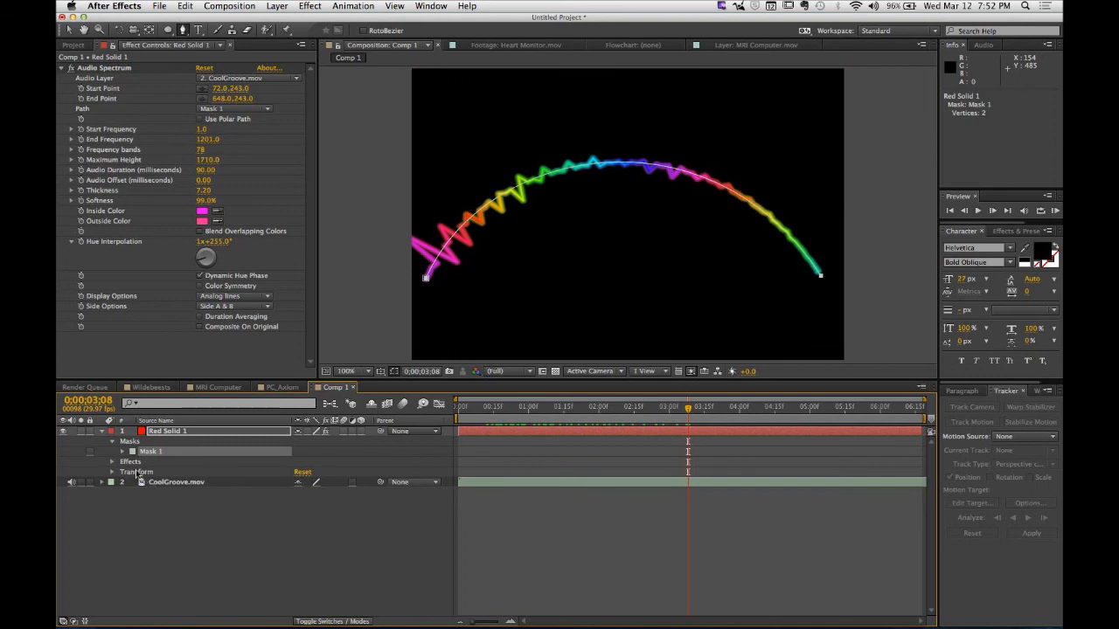
{"action": "left_click", "coordinate": [123, 451]}
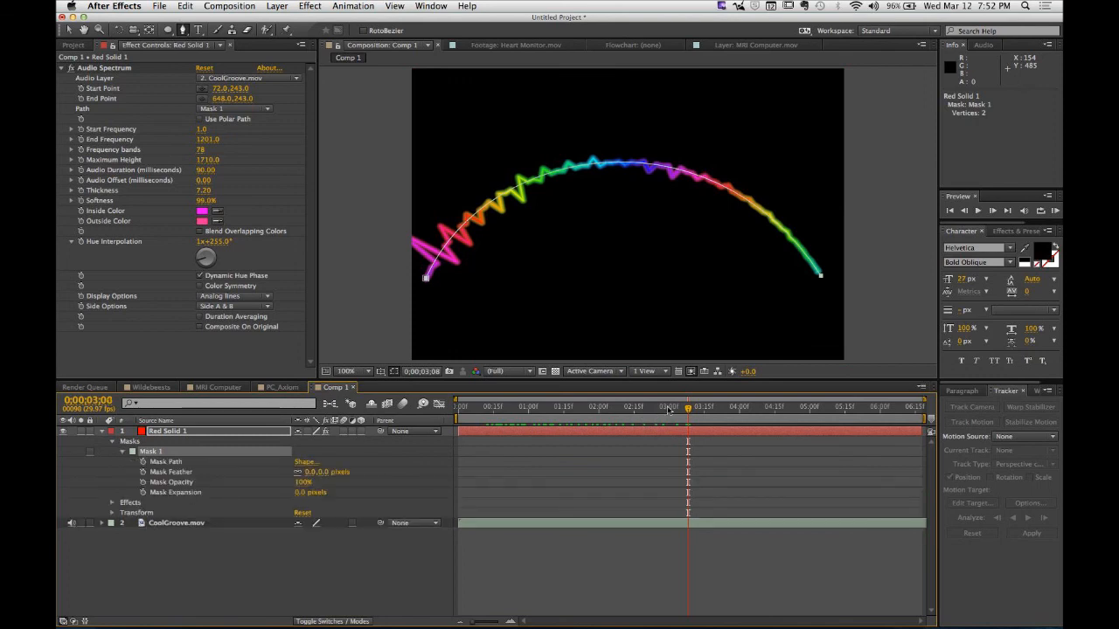
- Enable keyframing of Mask 1's Mask Path at 0;00;00;00 and advance to 0;00;03;12
{"action": "left_click_drag", "start_coordinate": [668, 409], "coordinate": [458, 408]}
{"action": "left_click", "coordinate": [143, 463]}
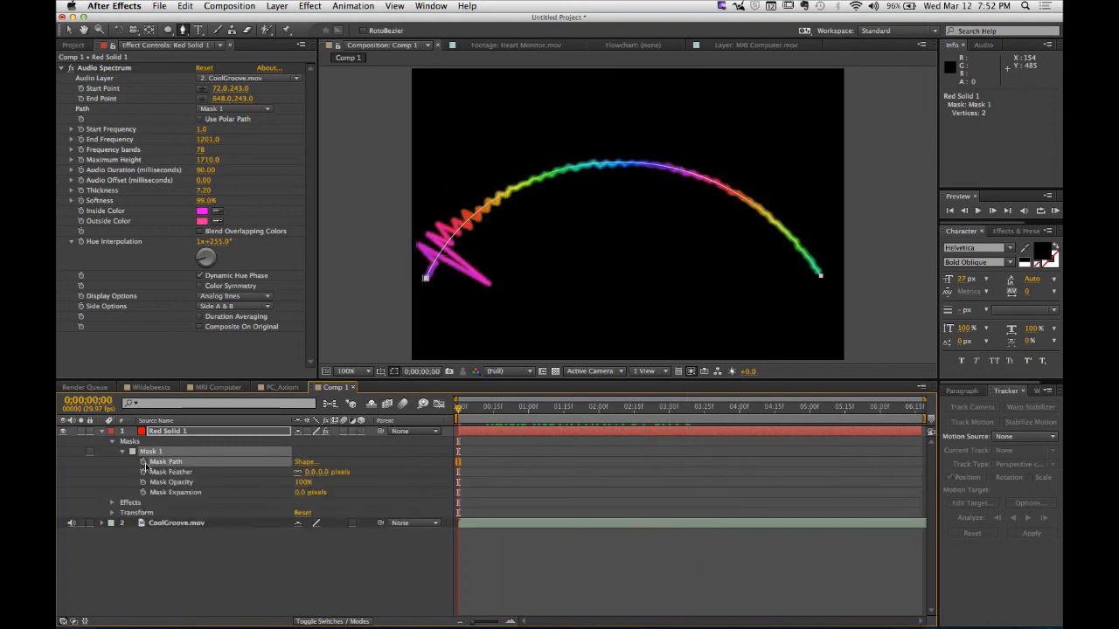
{"action": "left_click_drag", "start_coordinate": [463, 412], "coordinate": [697, 421]}
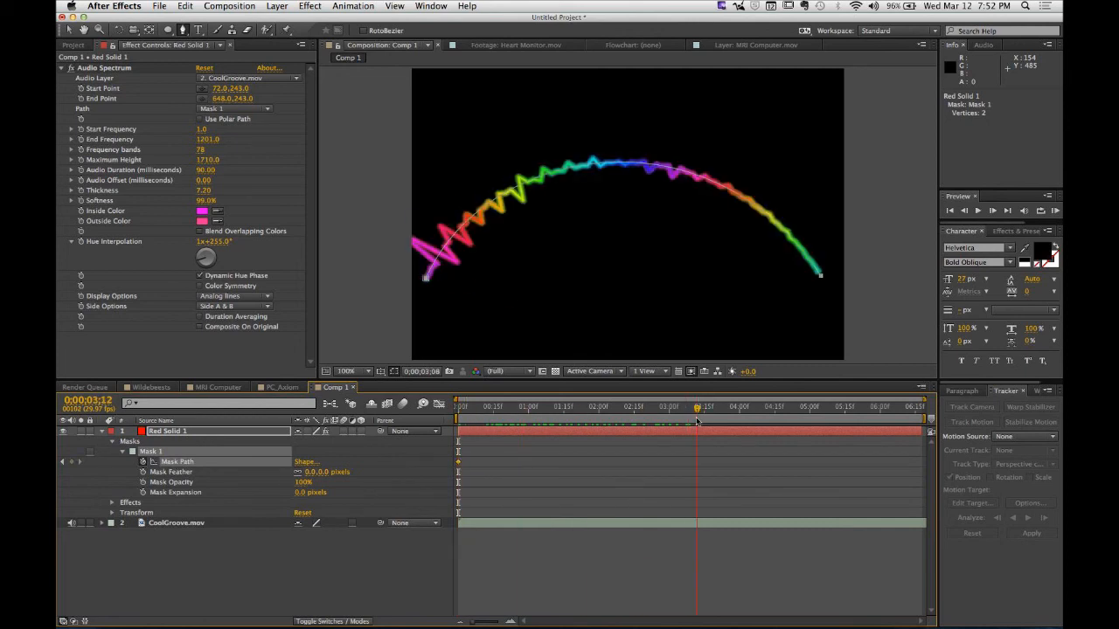
- Use the Selection tool to move the mask path's right end vertex inward to the frame's horizontal centre, narrowing the arch at 0;00;03;12
{"action": "left_click_drag", "start_coordinate": [750, 234], "coordinate": [872, 311]}
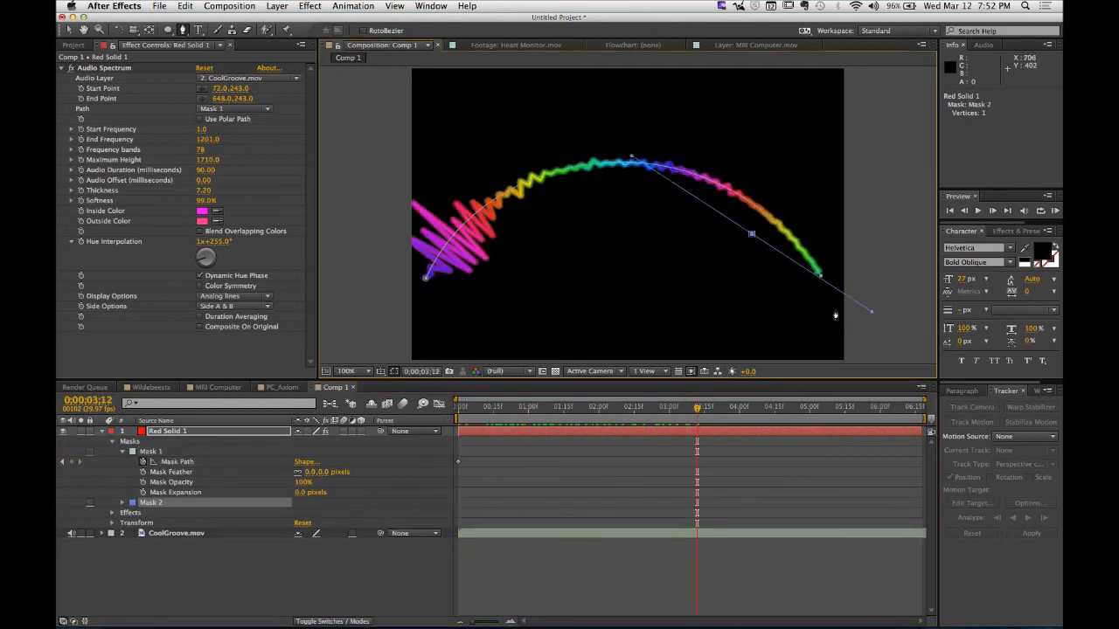
{"action": "key", "text": "super+z"}
{"action": "left_click", "coordinate": [70, 29]}
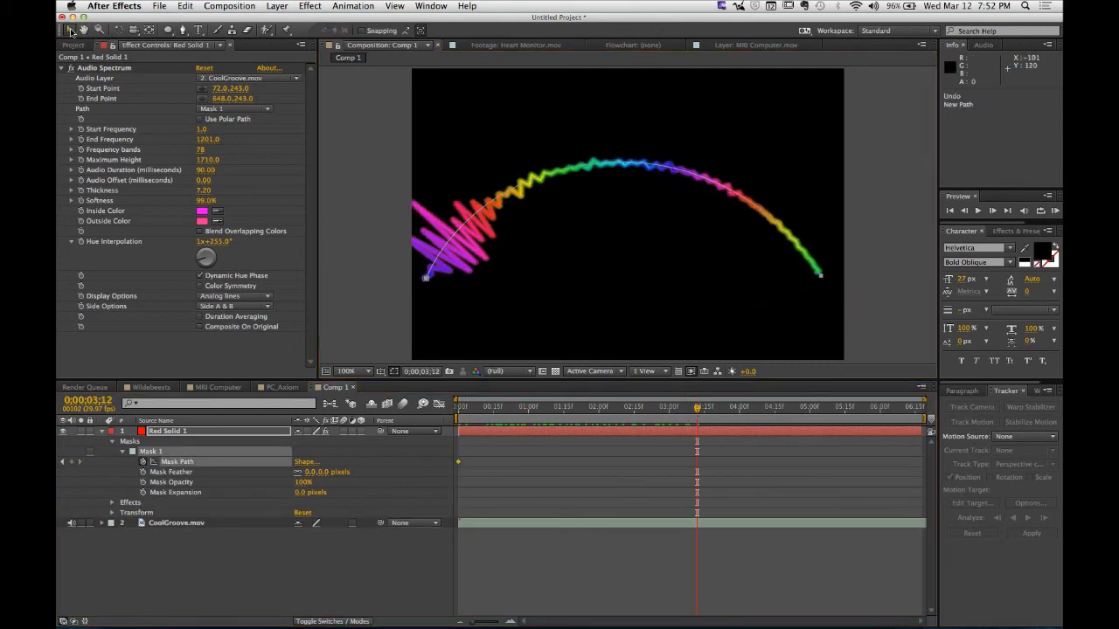
{"action": "left_click_drag", "start_coordinate": [820, 275], "coordinate": [627, 280]}
{"action": "key", "text": "super+z"}
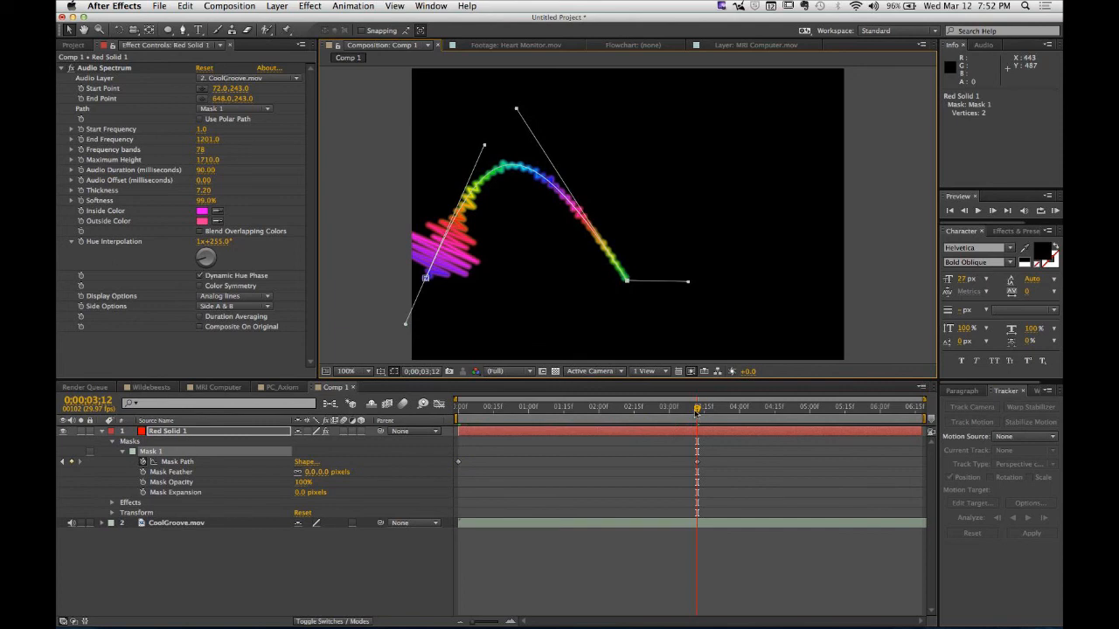
- Scrub back to 0;00;00;00, deselect everything and jump to the second Mask Path keyframe to compare the two shapes
{"action": "left_click_drag", "start_coordinate": [696, 410], "coordinate": [416, 406]}
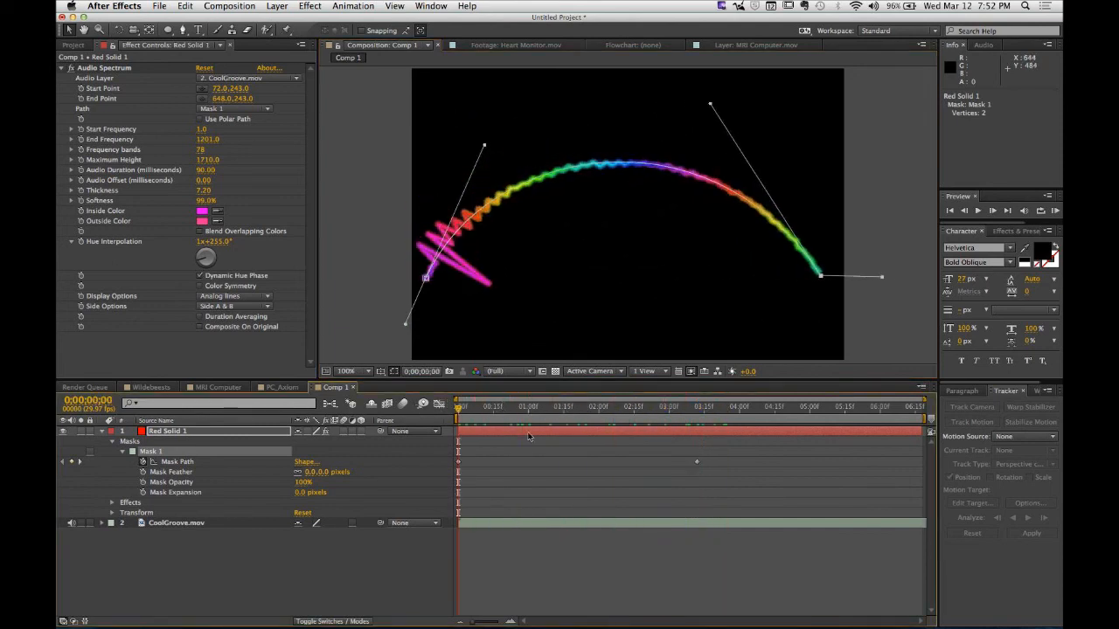
{"action": "left_click", "coordinate": [86, 467]}
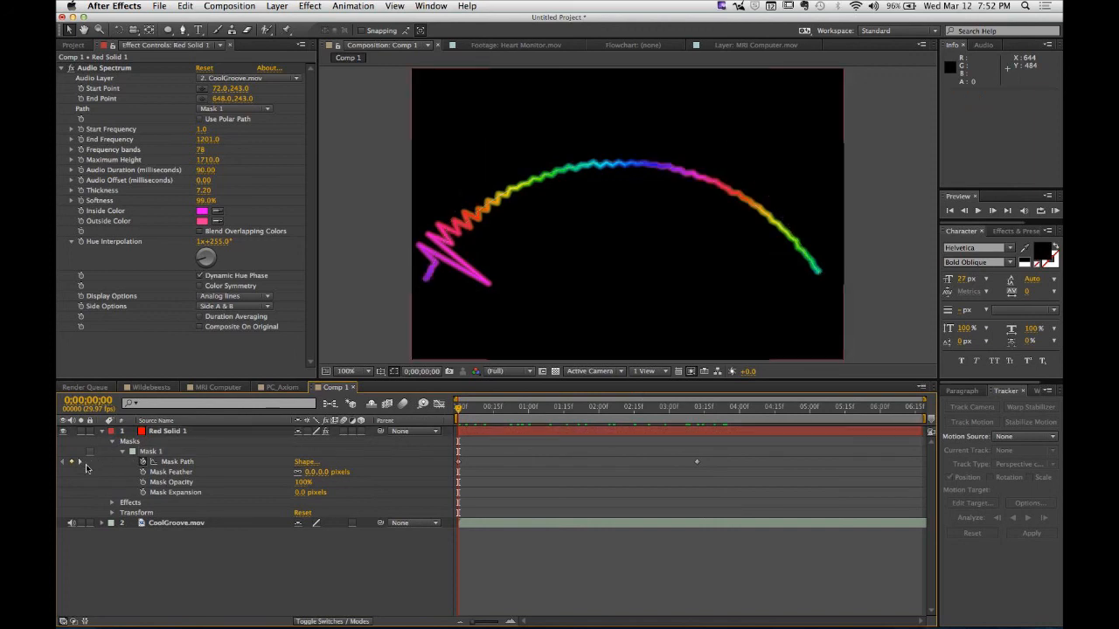
{"action": "left_click", "coordinate": [80, 462]}
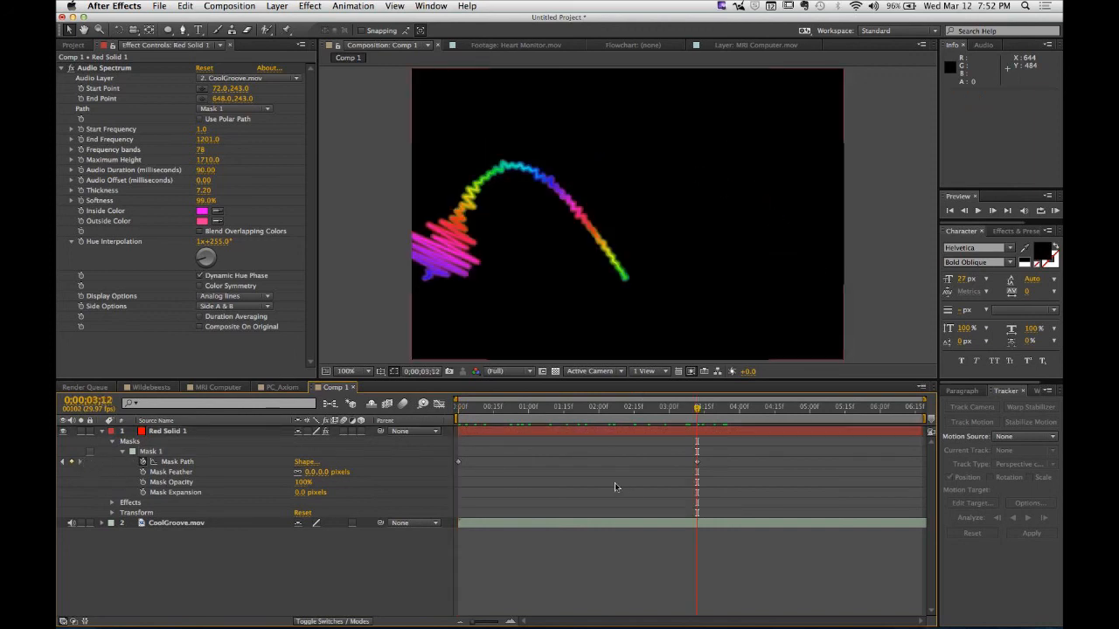
- Reshape Mask 1 at 0;00;03;12 into a taller, wider arch by moving its end vertex back outward and raising both curve handles
{"action": "left_click_drag", "start_coordinate": [588, 260], "coordinate": [714, 345]}
{"action": "key", "text": "ctrl+z"}
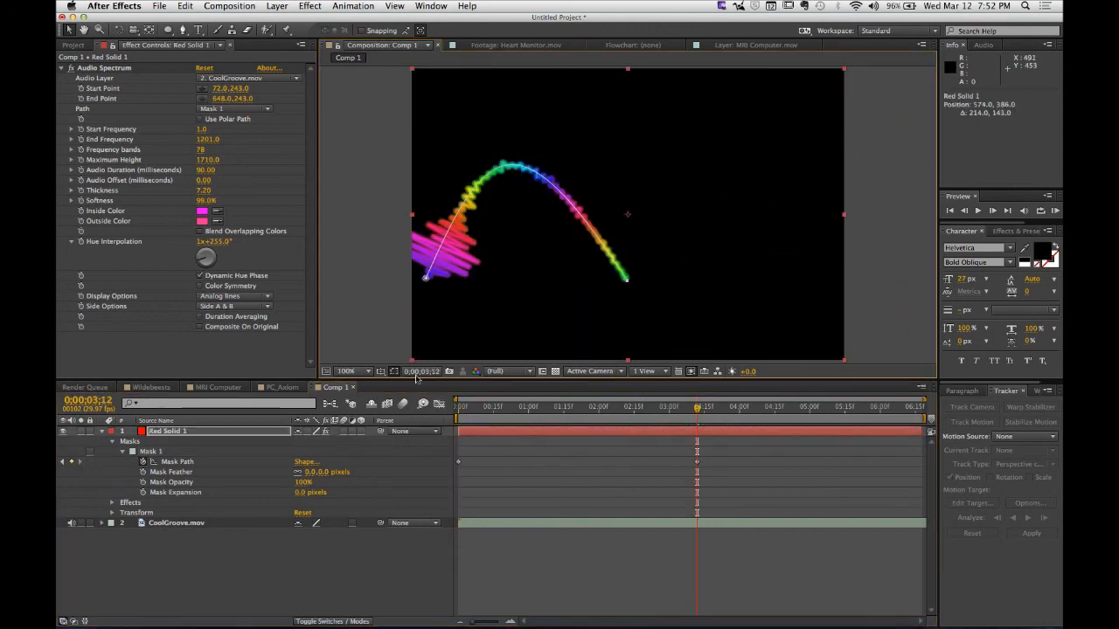
{"action": "left_click", "coordinate": [167, 451]}
{"action": "left_click", "coordinate": [625, 285]}
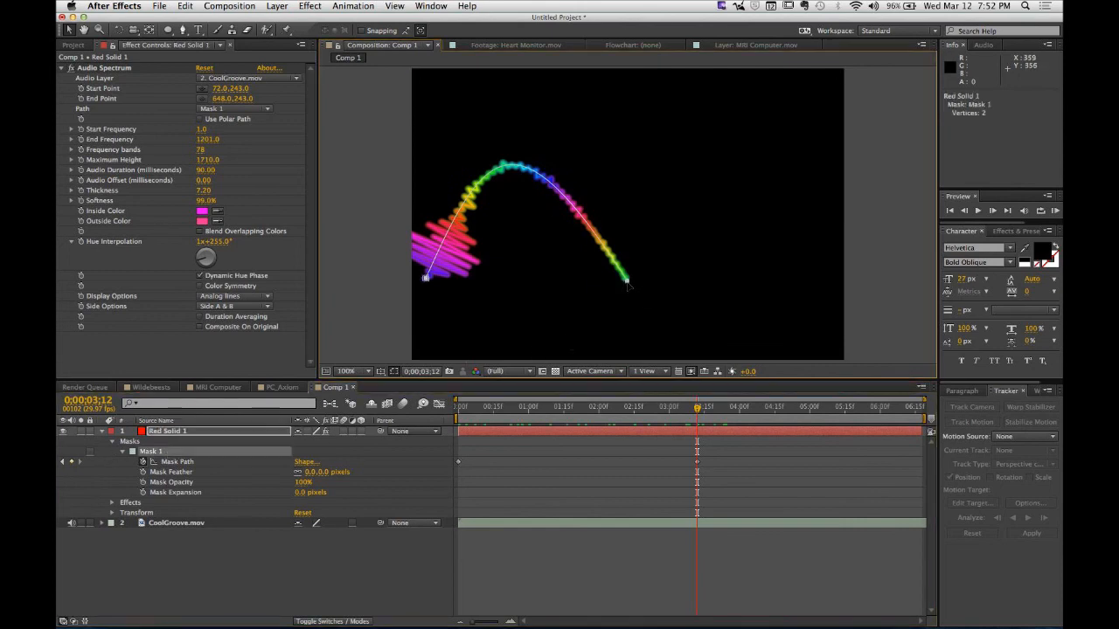
{"action": "left_click", "coordinate": [629, 285]}
{"action": "left_click_drag", "start_coordinate": [629, 286], "coordinate": [814, 291]}
{"action": "left_click_drag", "start_coordinate": [702, 114], "coordinate": [844, 114]}
{"action": "left_click_drag", "start_coordinate": [484, 146], "coordinate": [462, 15]}
{"action": "left_click_drag", "start_coordinate": [843, 115], "coordinate": [826, 79]}
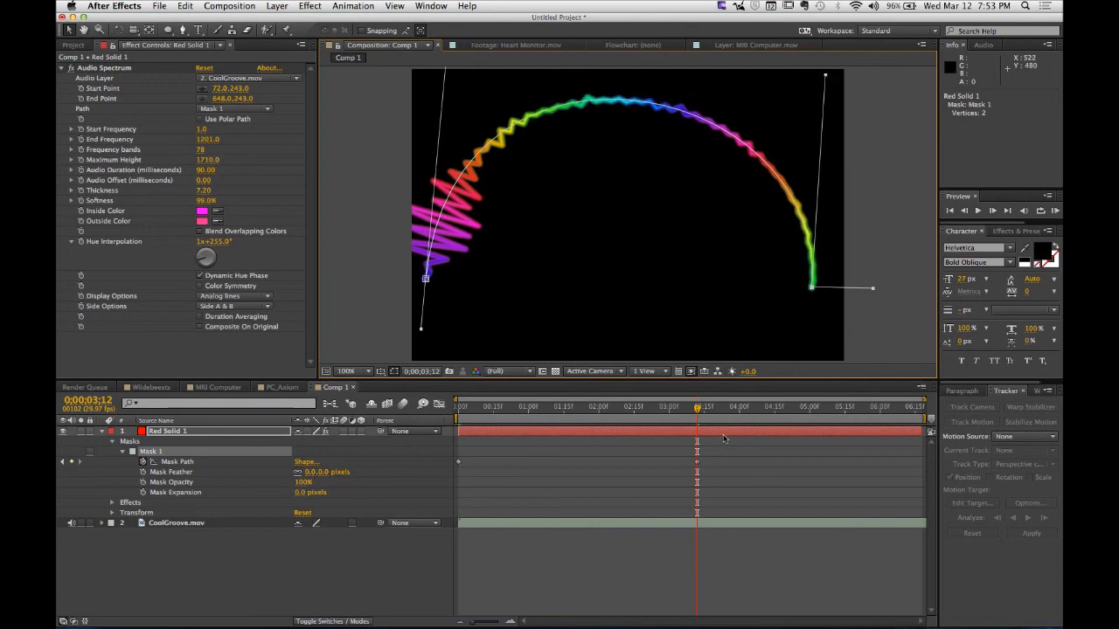
- Scrub from the start to 0;00;01;10 to check the animated mask path, and deselect the mask
{"action": "left_click_drag", "start_coordinate": [696, 408], "coordinate": [299, 525]}
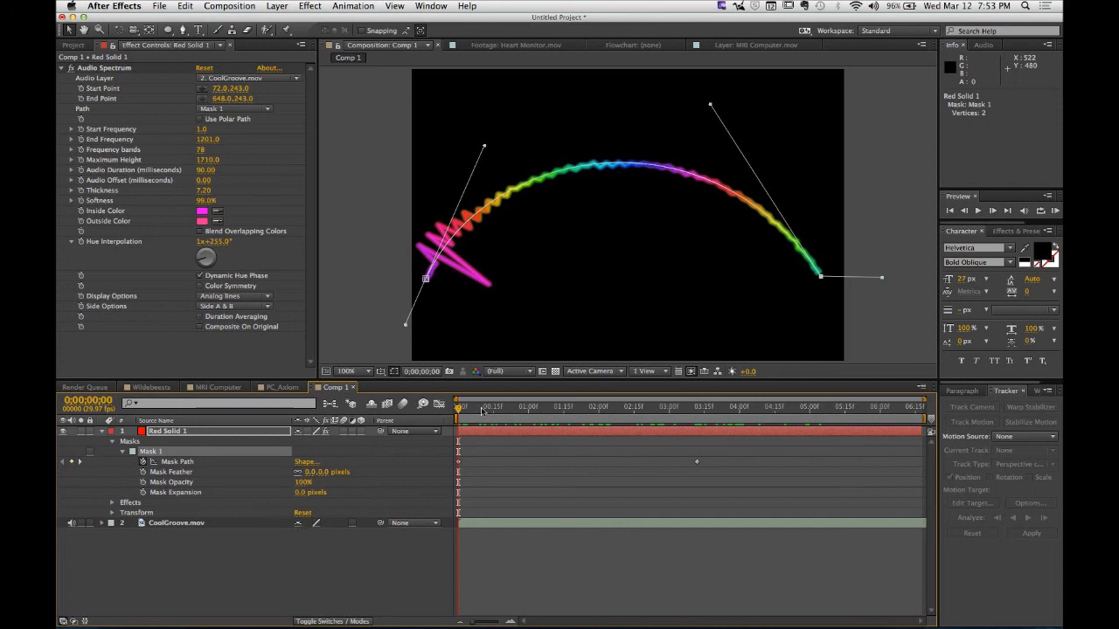
{"action": "left_click_drag", "start_coordinate": [483, 410], "coordinate": [551, 432]}
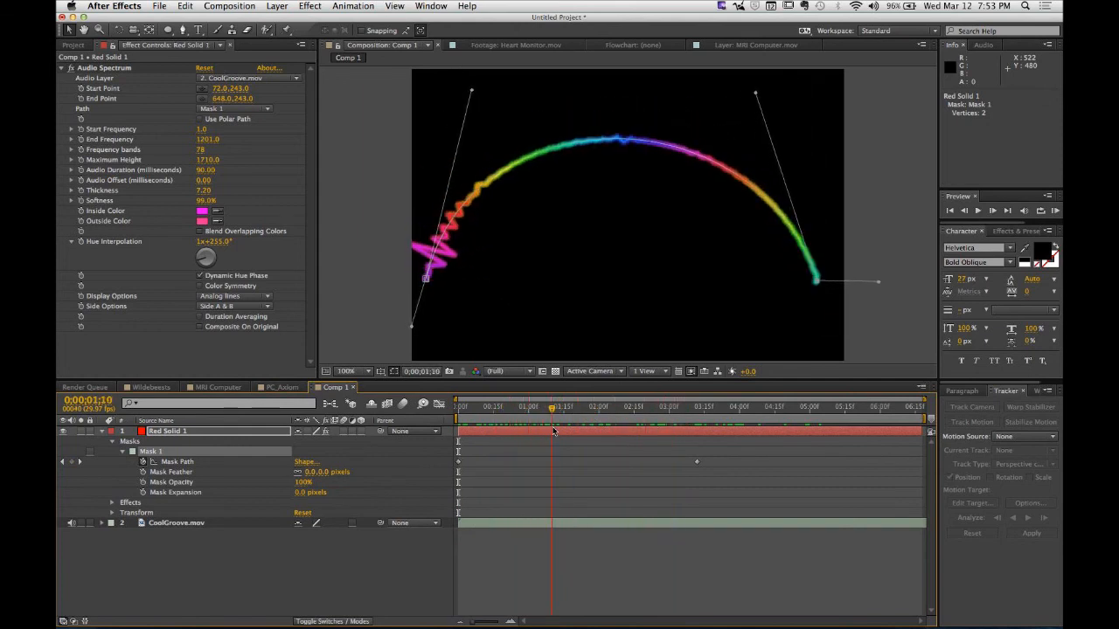
{"action": "left_click", "coordinate": [281, 559]}
- Select Red Solid 1 and look over the available effect categories and the Audio Spectrum's audio layer choices
{"action": "left_click", "coordinate": [183, 433]}
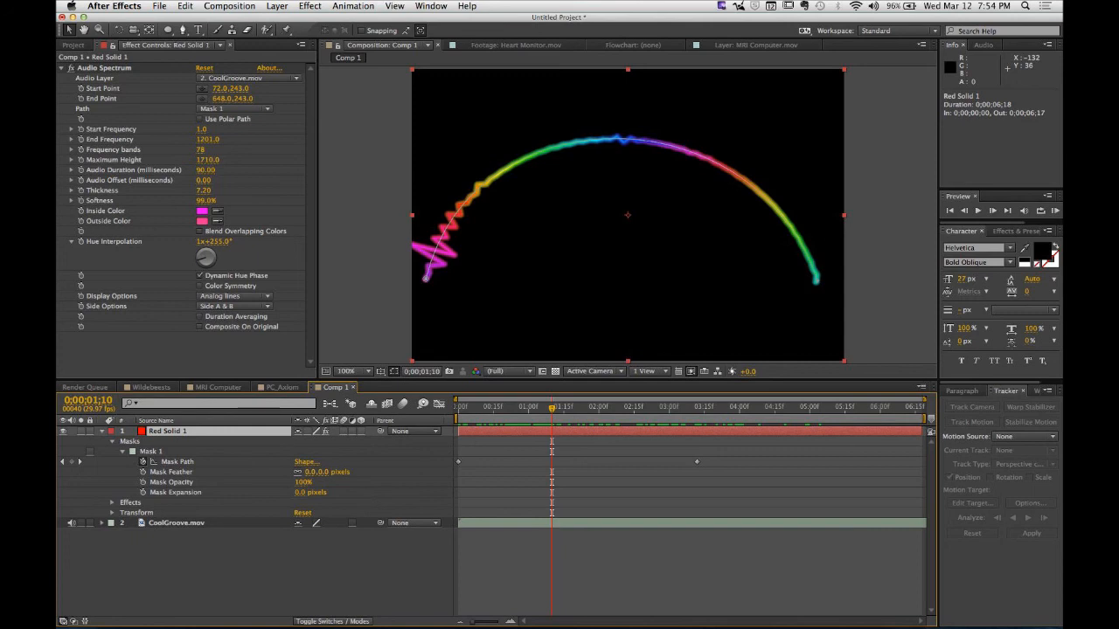
{"action": "left_click", "coordinate": [310, 6]}
{"action": "mouse_move", "coordinate": [342, 155]}
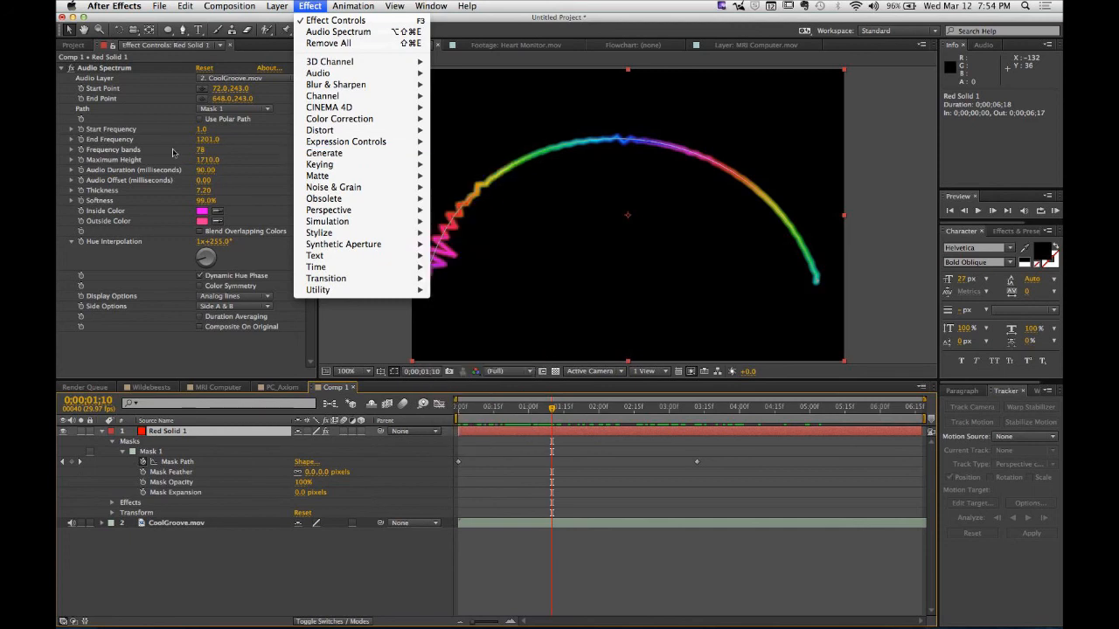
{"action": "left_click", "coordinate": [131, 90]}
{"action": "left_click", "coordinate": [104, 82]}
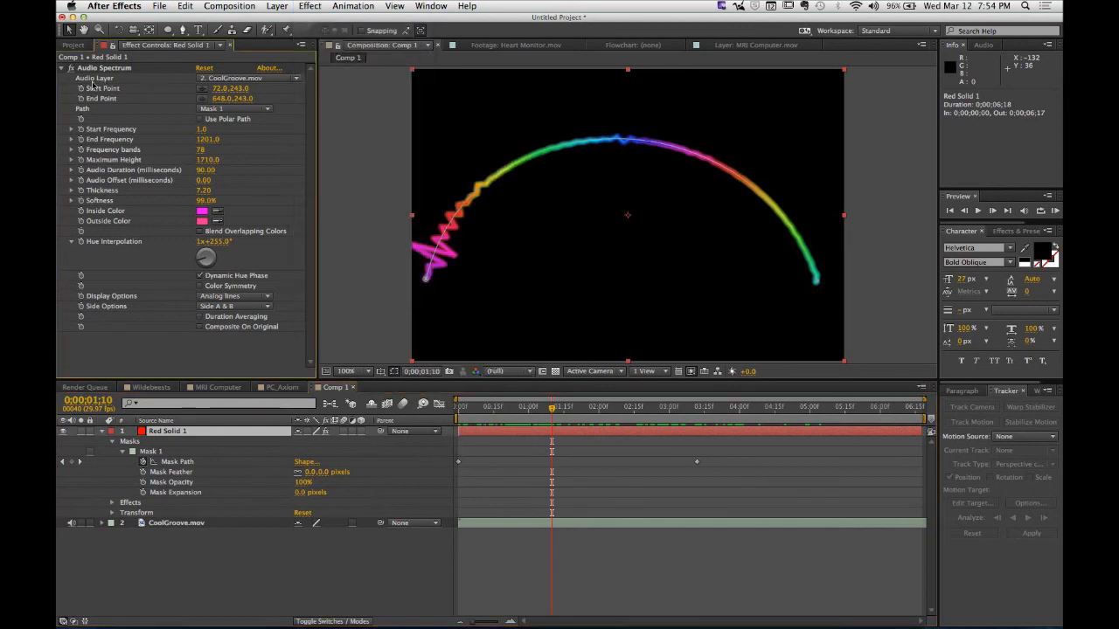
{"action": "left_click", "coordinate": [219, 79]}
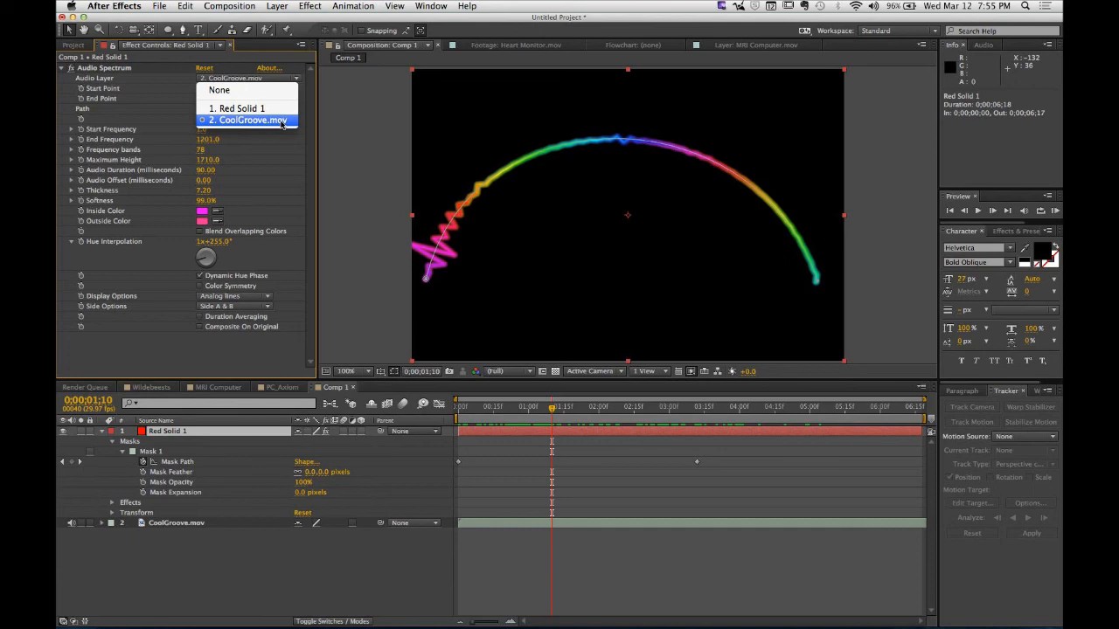
{"action": "left_click", "coordinate": [324, 575]}
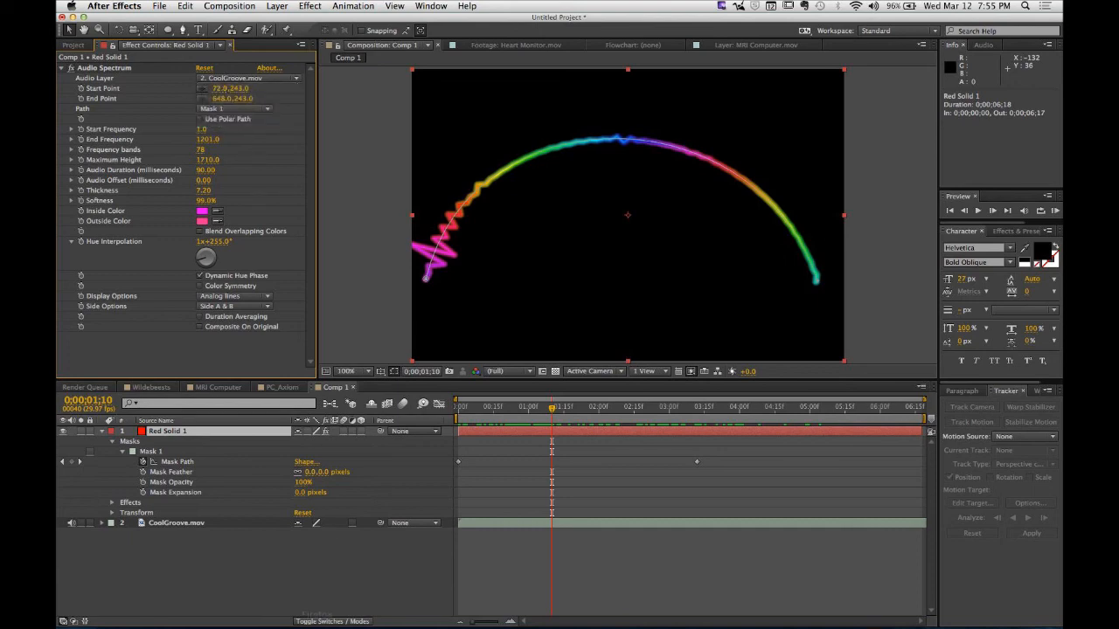
- Switch to Chrome and review the Night Vision Pt.2 homework requirements and the Axiom lab assignment with its example video
{"action": "mouse_move", "coordinate": [321, 624]}
{"action": "left_click", "coordinate": [346, 609]}
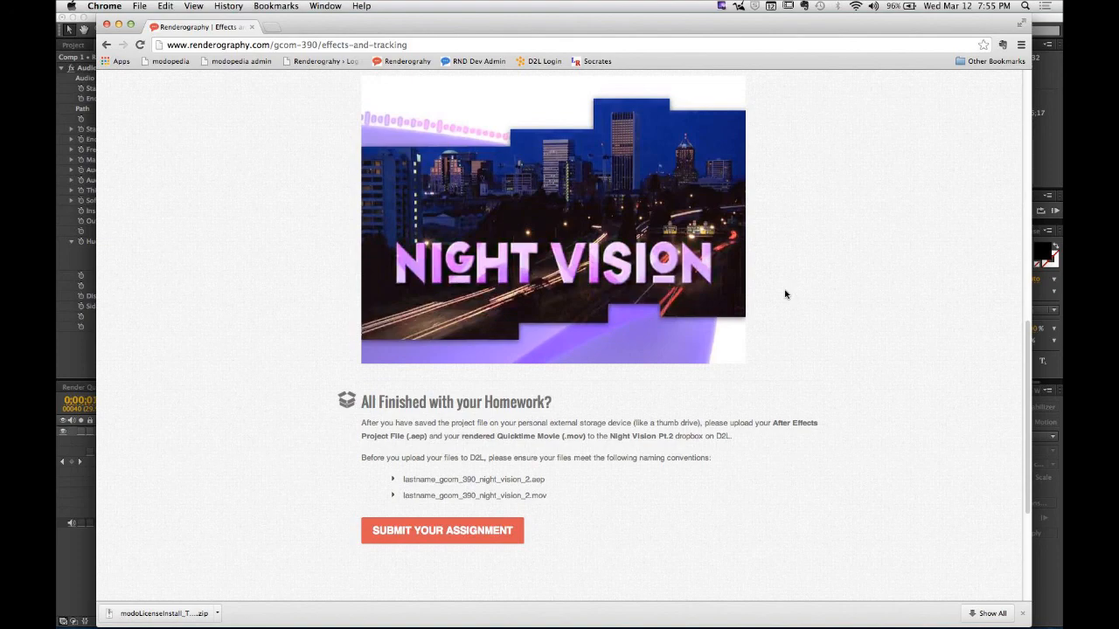
{"action": "scroll", "coordinate": [785, 294], "scroll_direction": "up", "scroll_amount": 10}
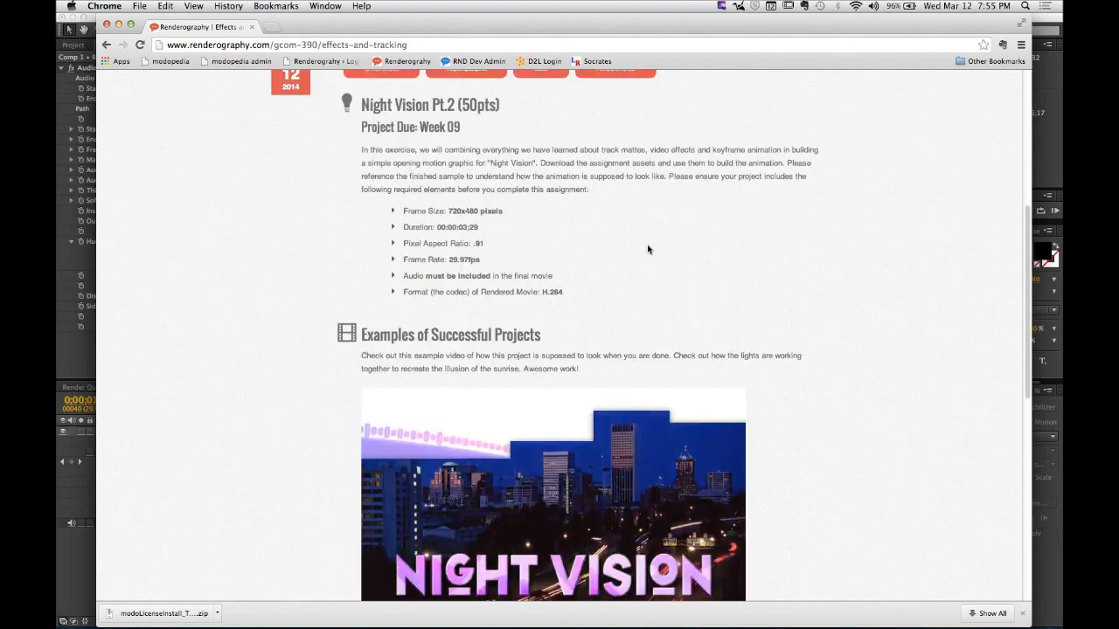
{"action": "left_click", "coordinate": [551, 267]}
{"action": "scroll", "coordinate": [334, 375], "scroll_direction": "down", "scroll_amount": 5}
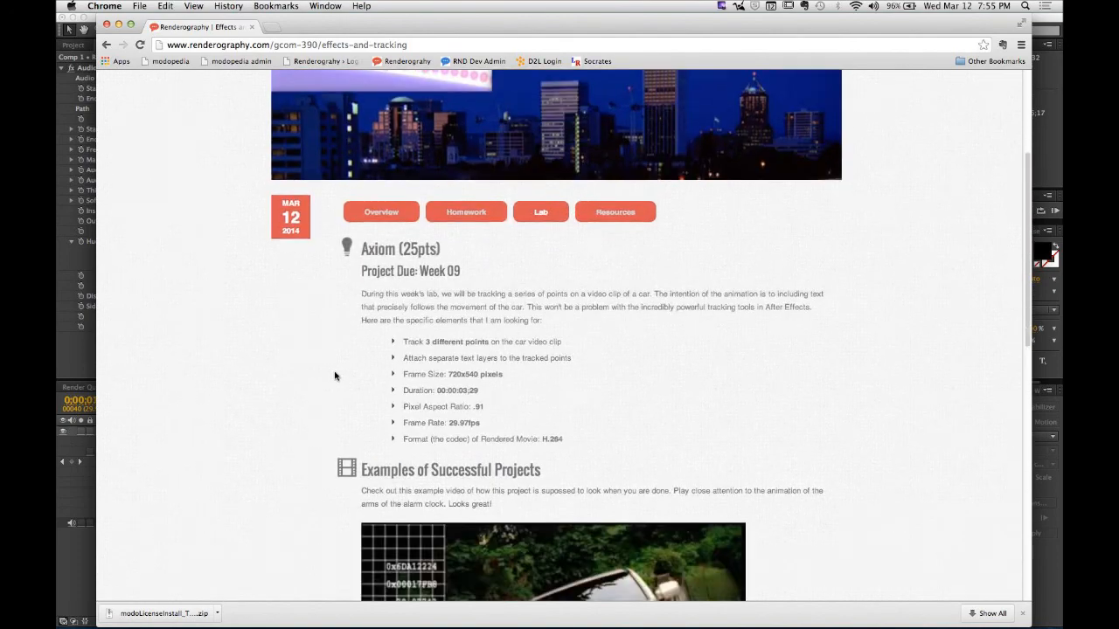
{"action": "scroll", "coordinate": [559, 385], "scroll_direction": "down", "scroll_amount": 2}
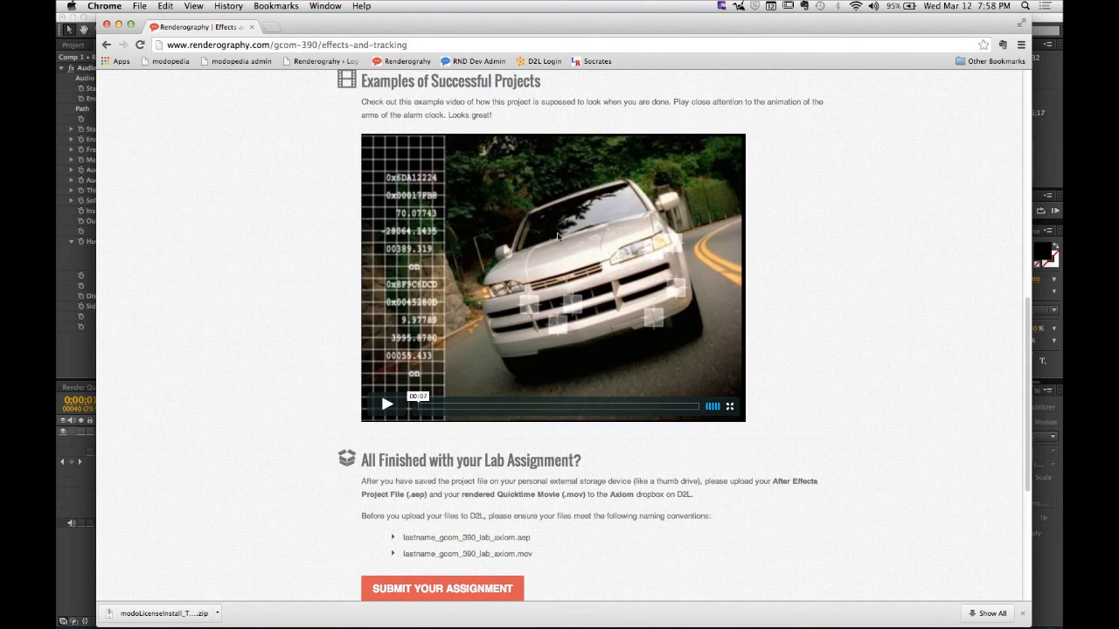
- Switch to Safari and stop streaming the GCOM 390 - Week 08 live event in YouTube's Live Control Room, confirming the stop
{"action": "key", "text": "super+Tab"}
{"action": "key", "text": "super+Tab"}
{"action": "key", "text": "super+Tab"}
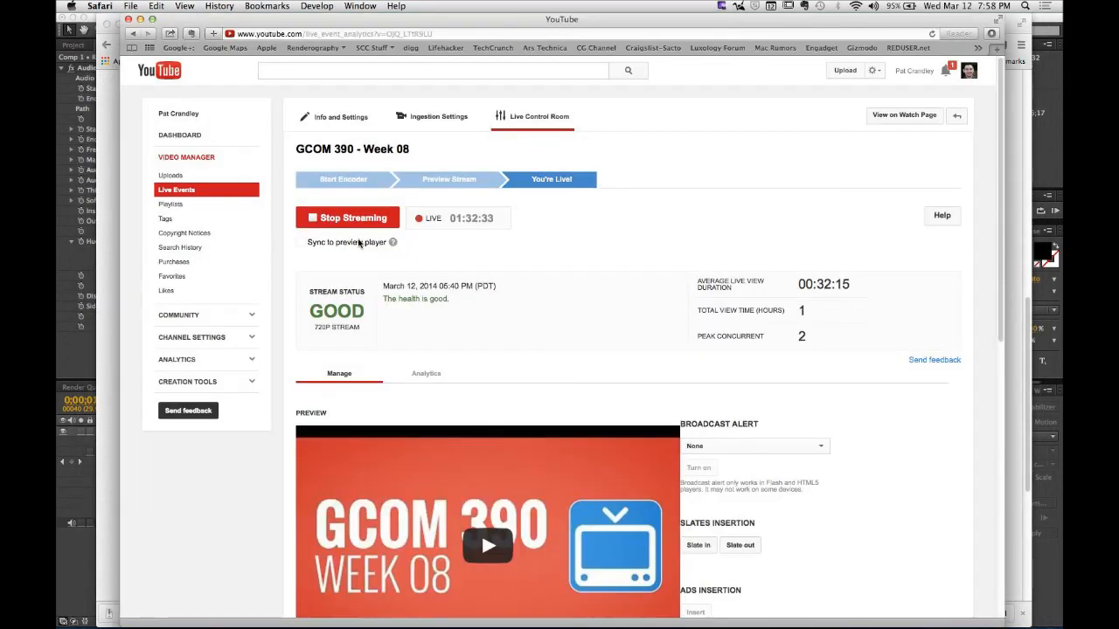
{"action": "left_click", "coordinate": [354, 220]}
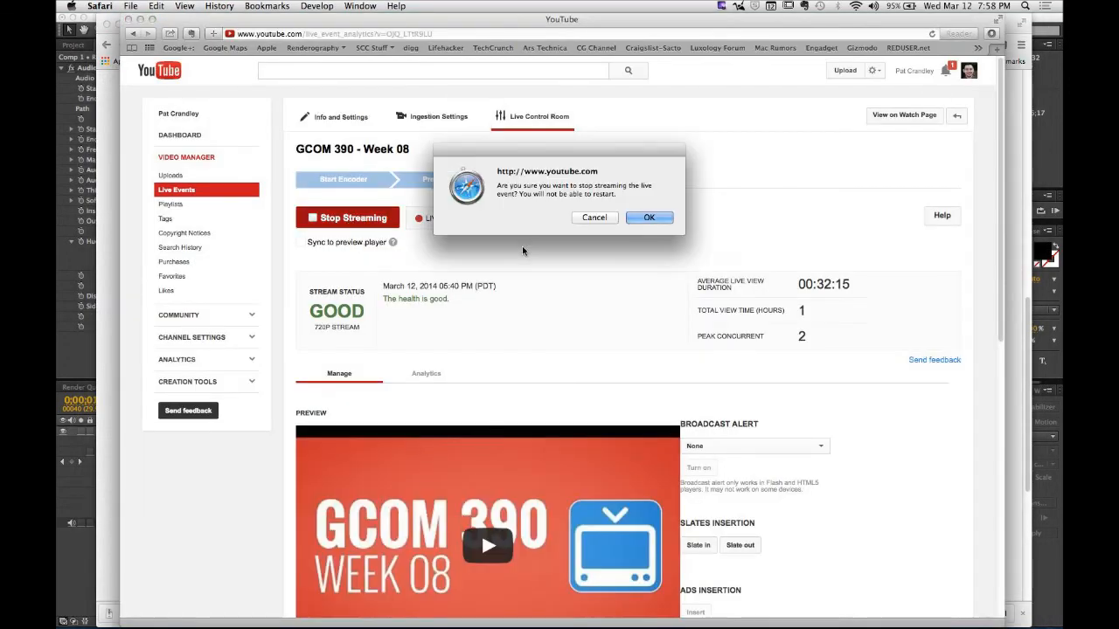
{"action": "left_click", "coordinate": [647, 218]}
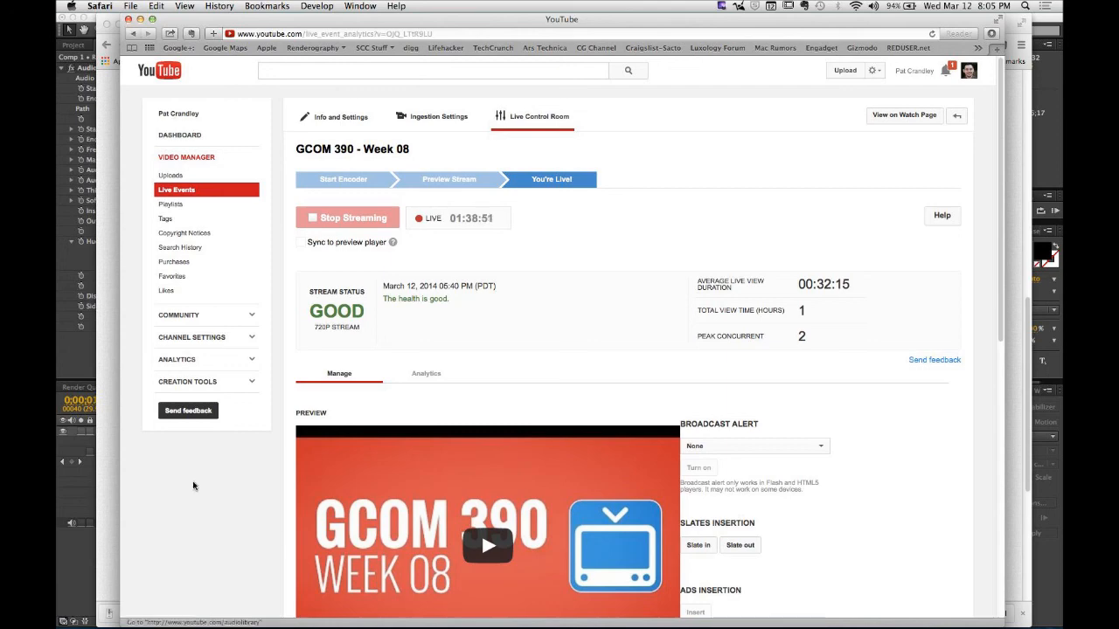
{"action": "mouse_move", "coordinate": [623, 613]}
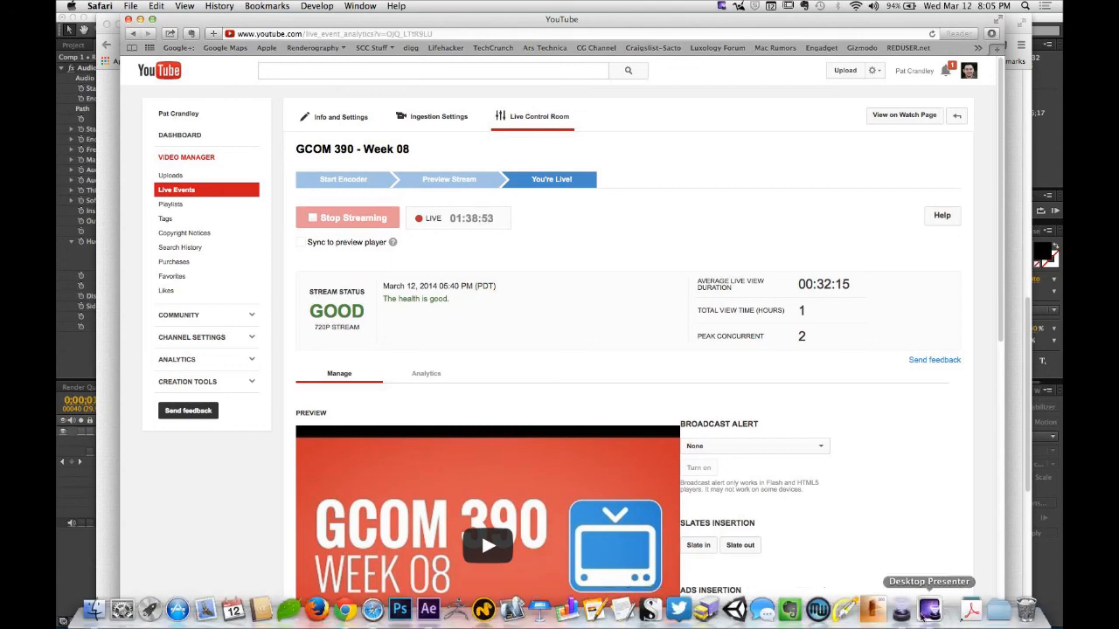